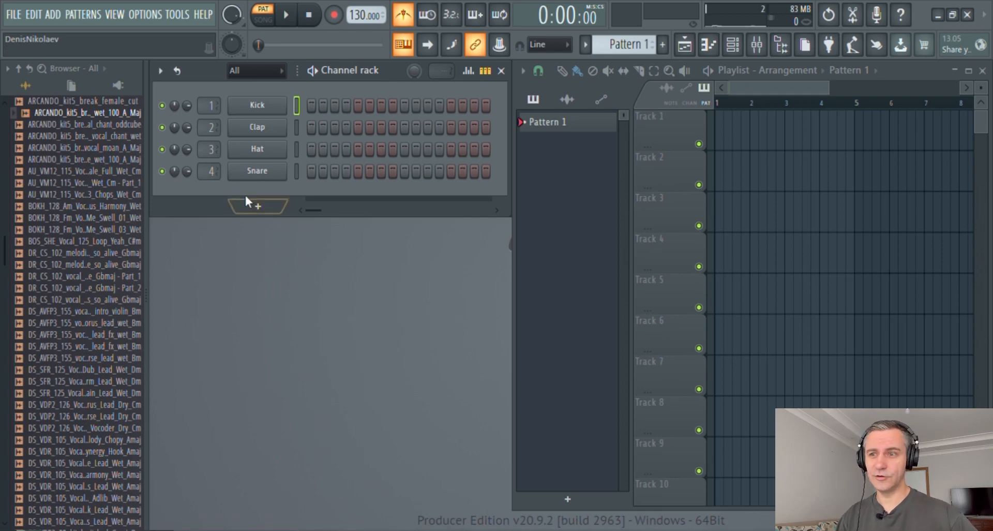
- Place the ARCANDO_kit5_break_vocal_buildup_wet_100_A_Maj sample at the start of playlist Track 2 and play it in song mode
left_click_drag(67, 112, 761, 185)
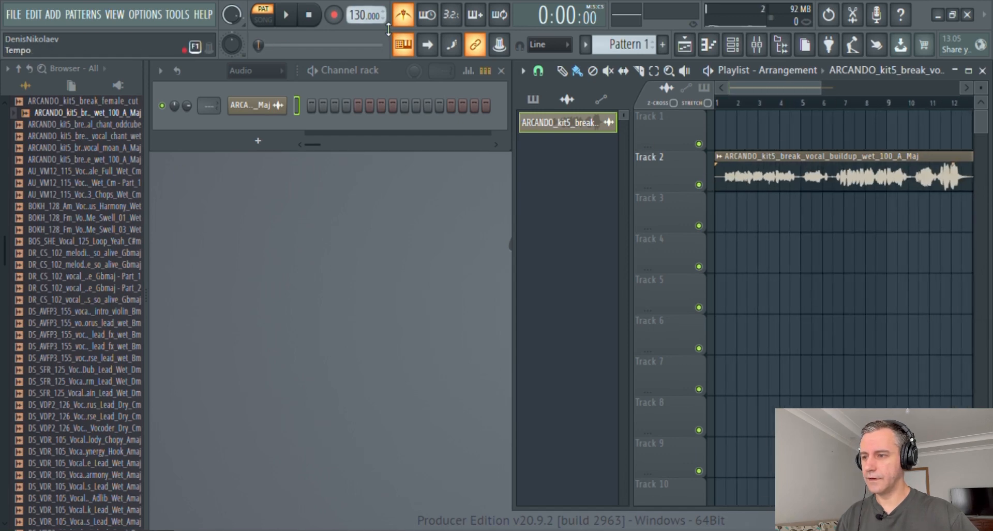
left_click(264, 19)
key("space")
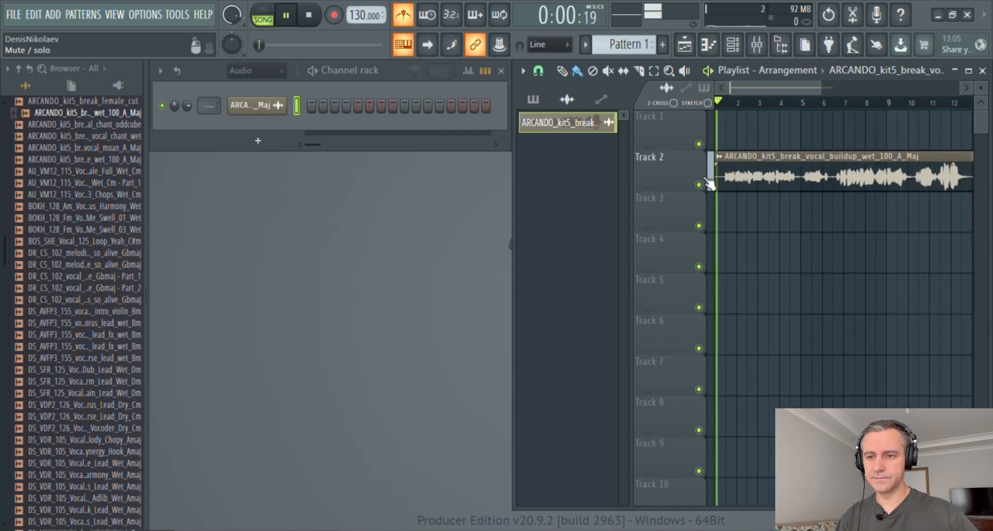
- Stop playback and turn off the metronome
scroll(673, 170, "up", 3)
scroll(658, 163, "down", 2)
key("space")
left_click(403, 15)
- Play the vocal clip on Track 2, examine its whole waveform in the maximized playlist, and restore the playlist's size
key("space")
scroll(650, 155, "down", 2)
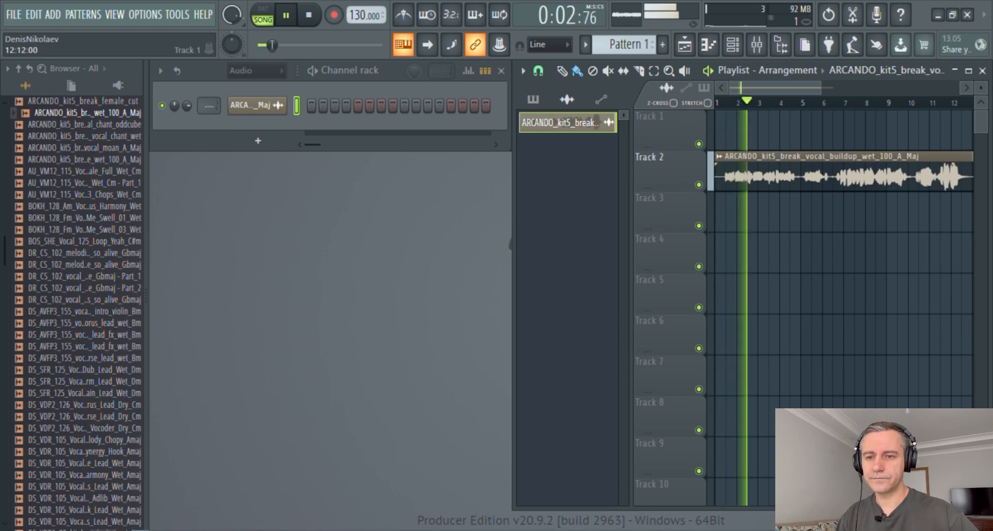
left_click(968, 71)
scroll(343, 191, "up", 4)
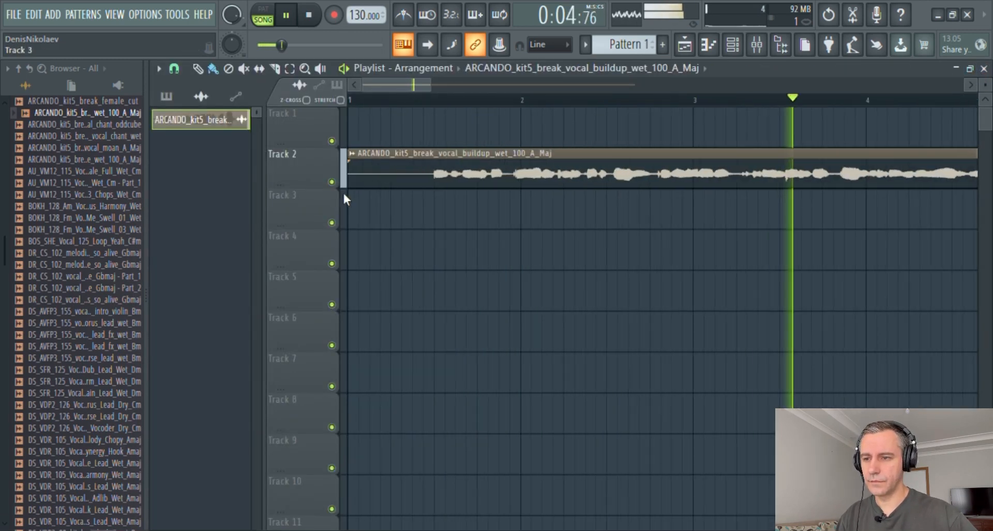
scroll(342, 191, "down", 5)
scroll(342, 191, "up", 1)
scroll(540, 206, "down", 2)
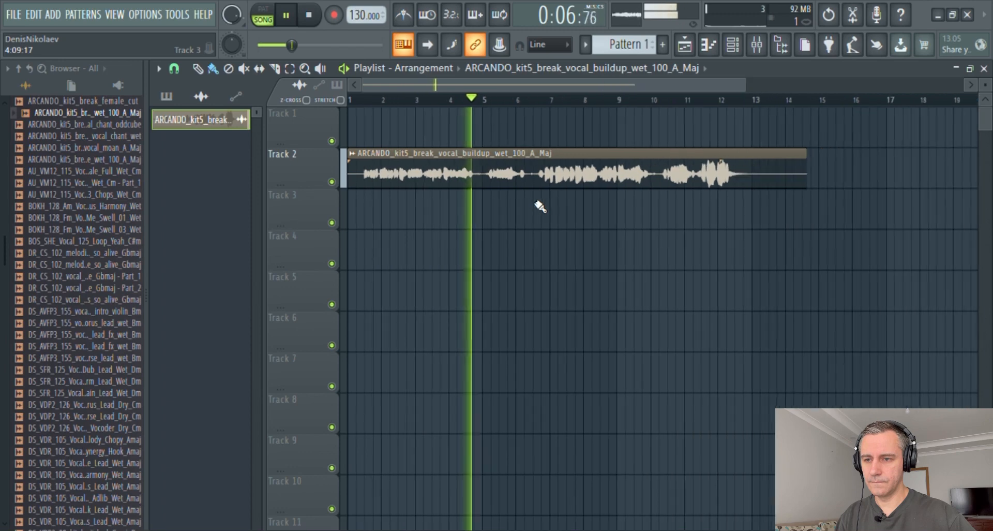
key("space")
double_click(790, 70)
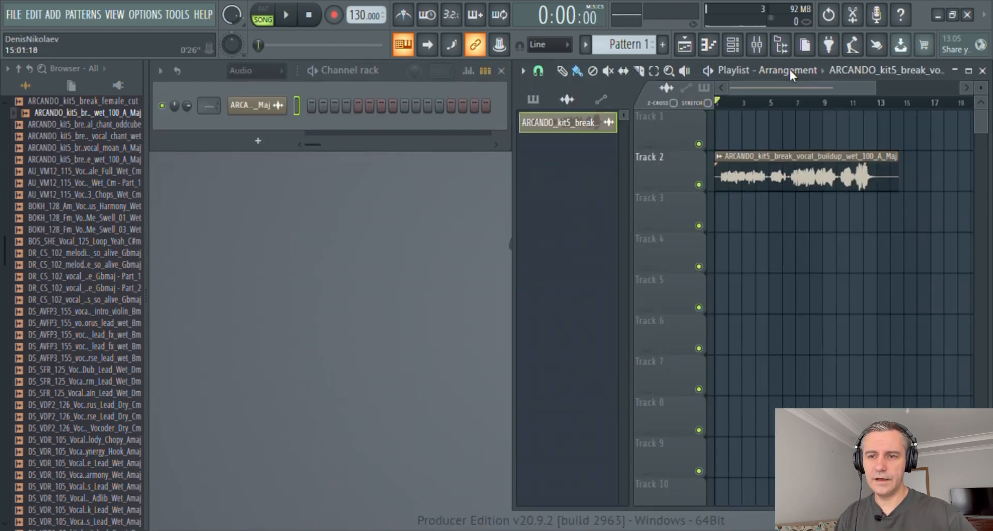
scroll(683, 208, "down", 2)
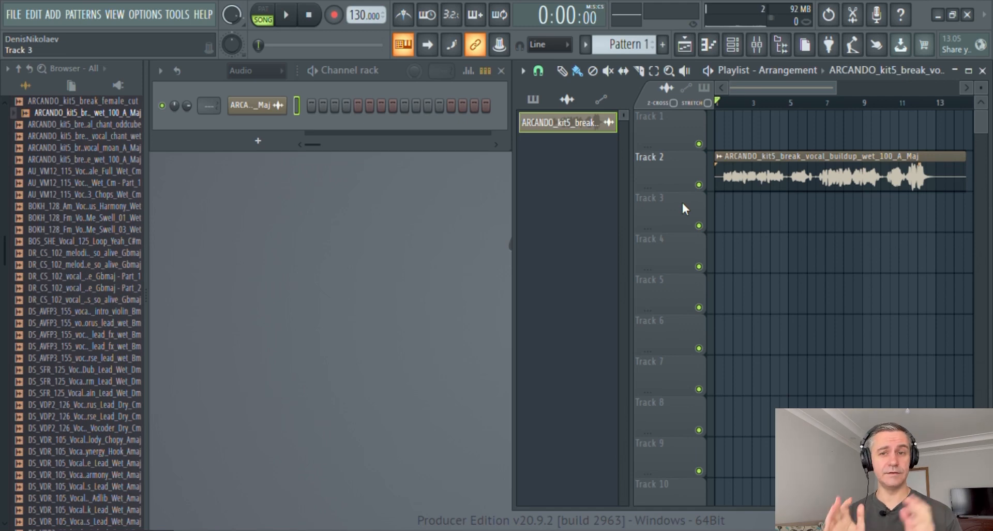
- Set the project tempo to 124 BPM
left_click_drag(367, 32, 357, 29)
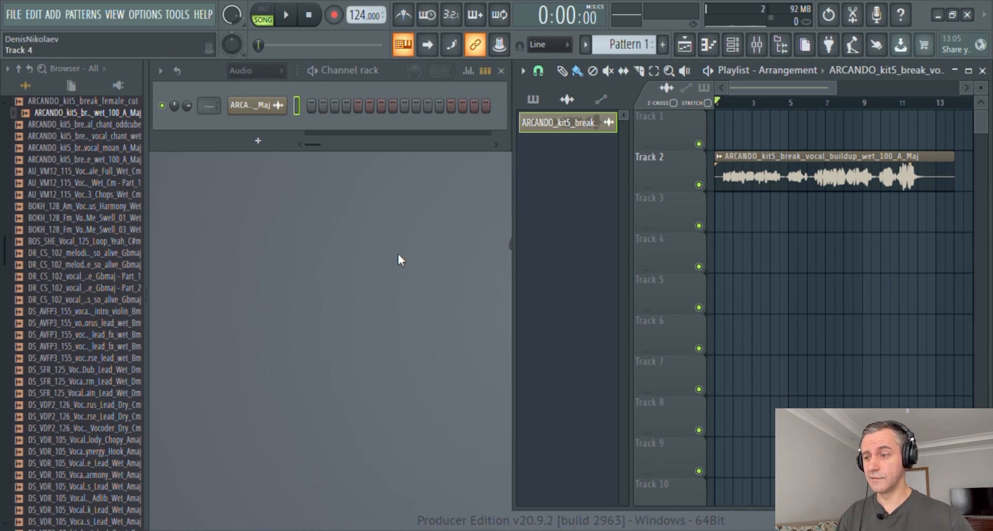
- Open the 11111 folder under LOOPS > Vengeance in the sample browser and audition TA_MK3_KICK_ONESHOT_WEIGT
left_click(1, 222)
left_click(1, 222)
left_click(1, 223)
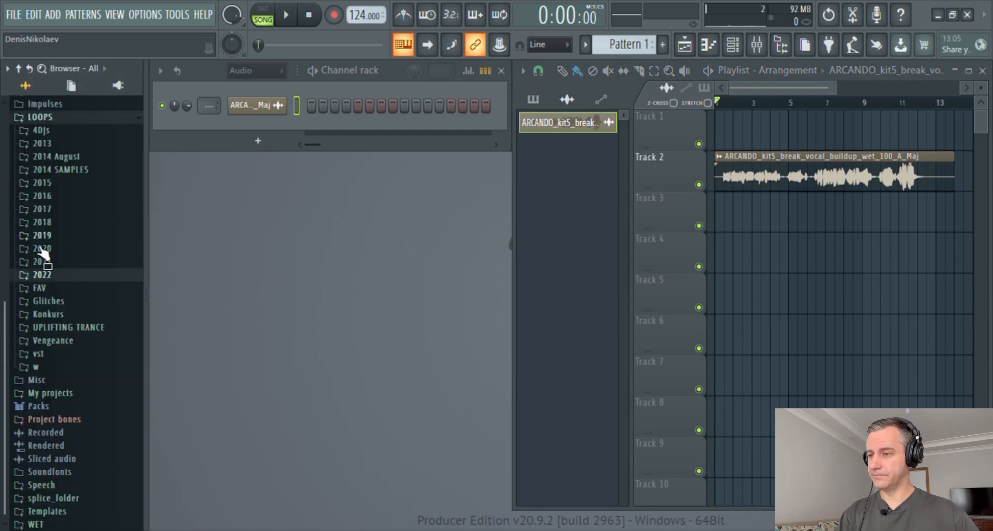
left_click(52, 340)
scroll(62, 233, "down", 5)
left_click(49, 169)
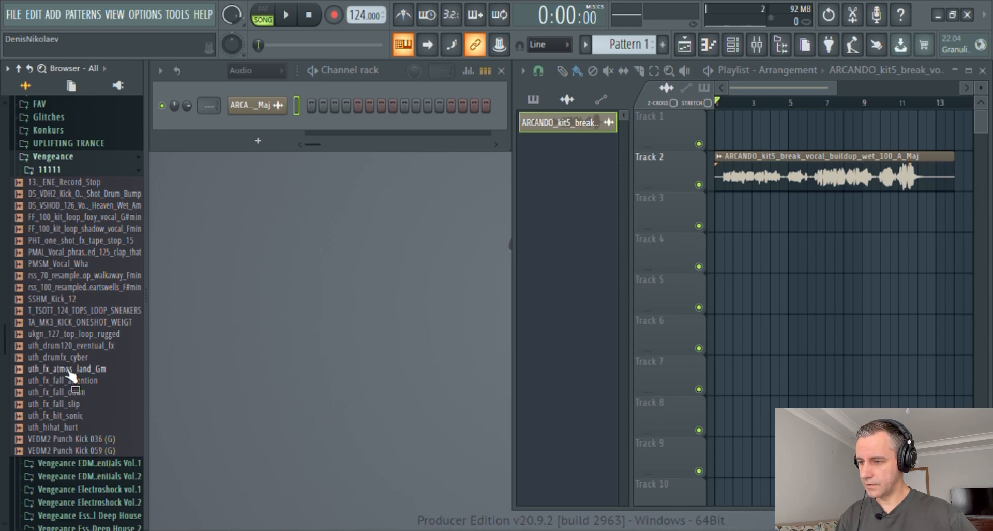
left_click(60, 324)
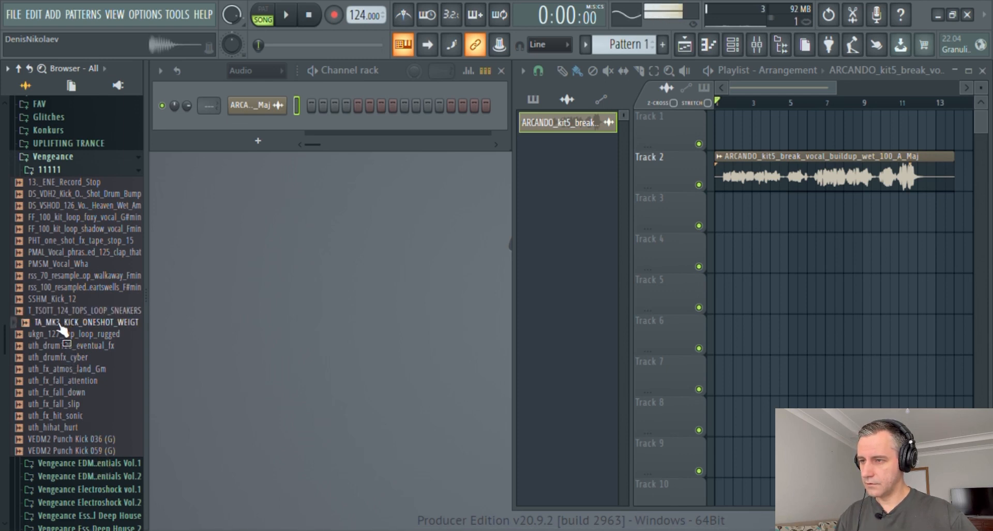
- Show the Unsorted channel group and add TA_MK3_KICK_ONESHOT_WEIGT as a new channel below Snare
left_click(244, 72)
left_click(257, 116)
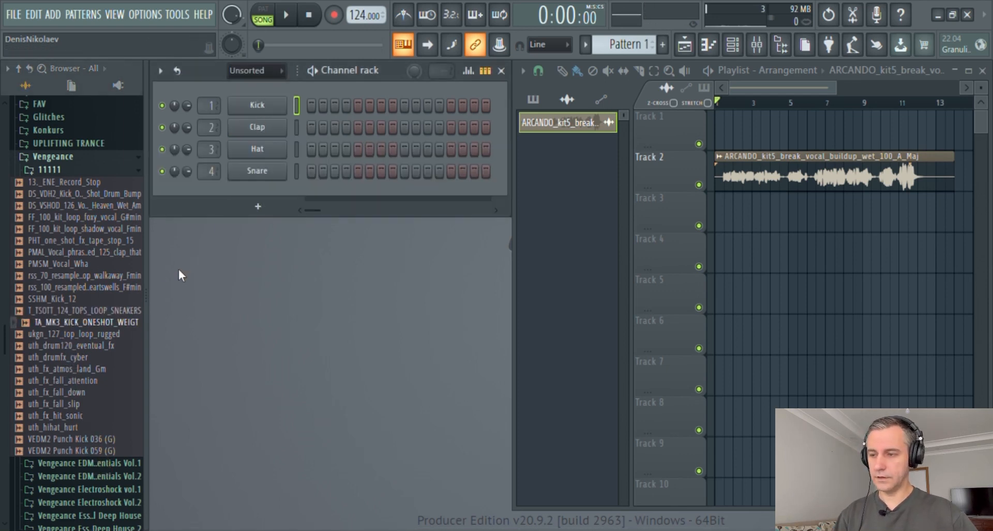
left_click_drag(75, 322, 238, 193)
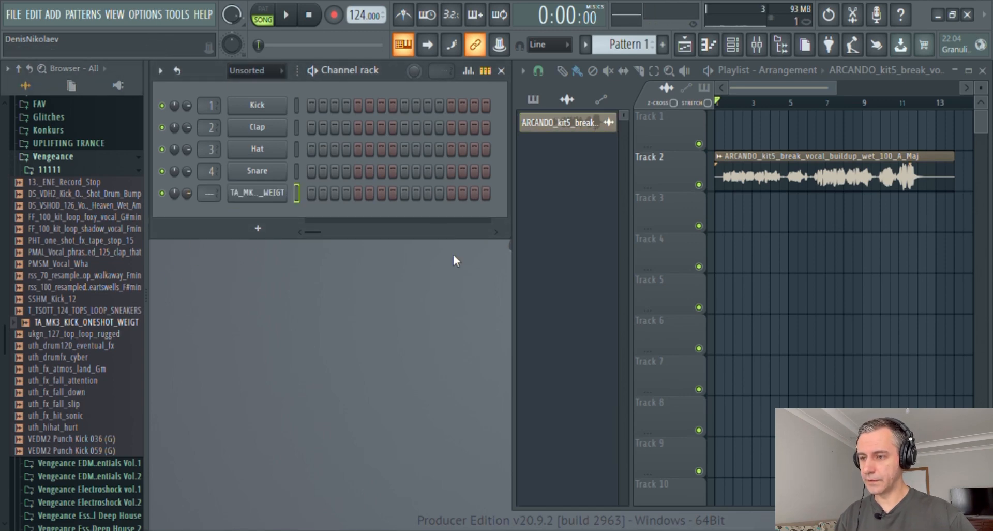
- Load the s(M)exoscope oscilloscope on the Master mixer track, close the mixer, and move the scope below the channel rack
key("F9")
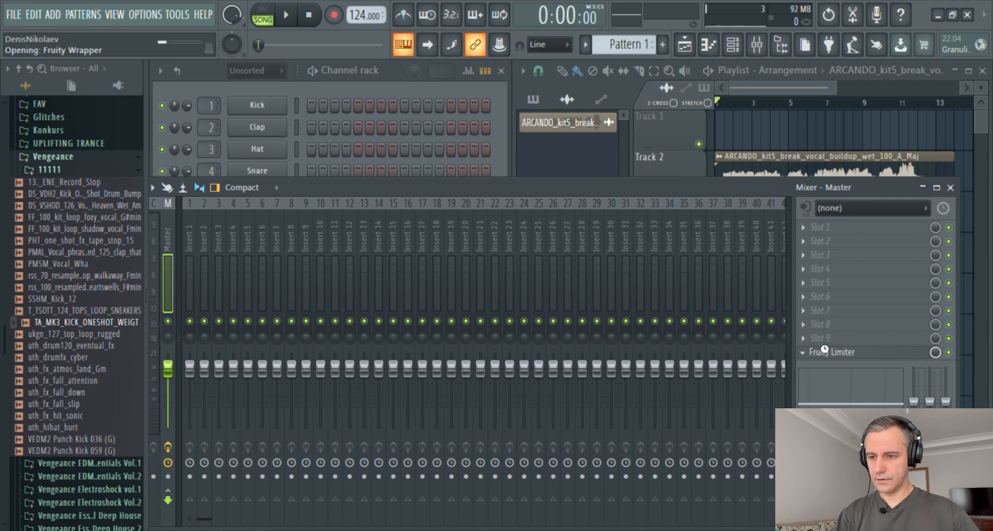
left_click(951, 187)
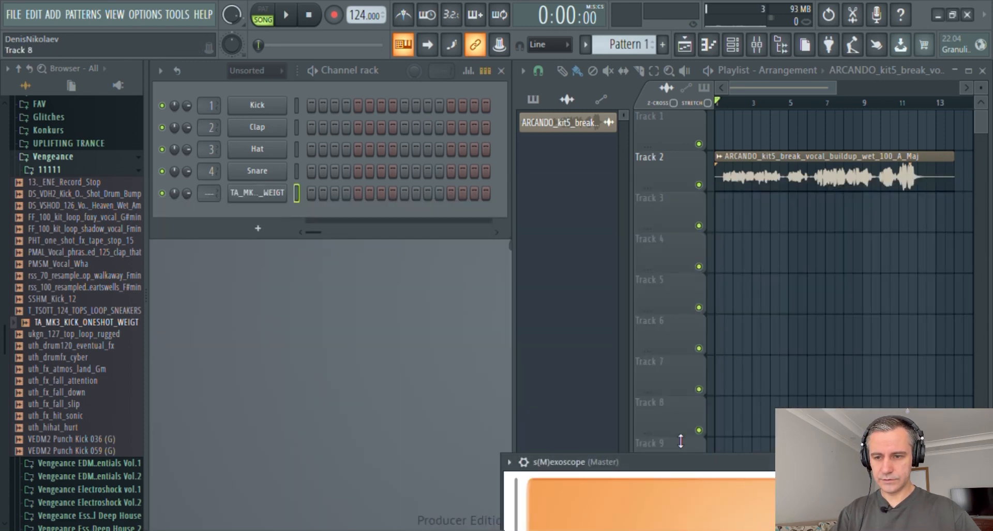
left_click_drag(662, 462, 294, 314)
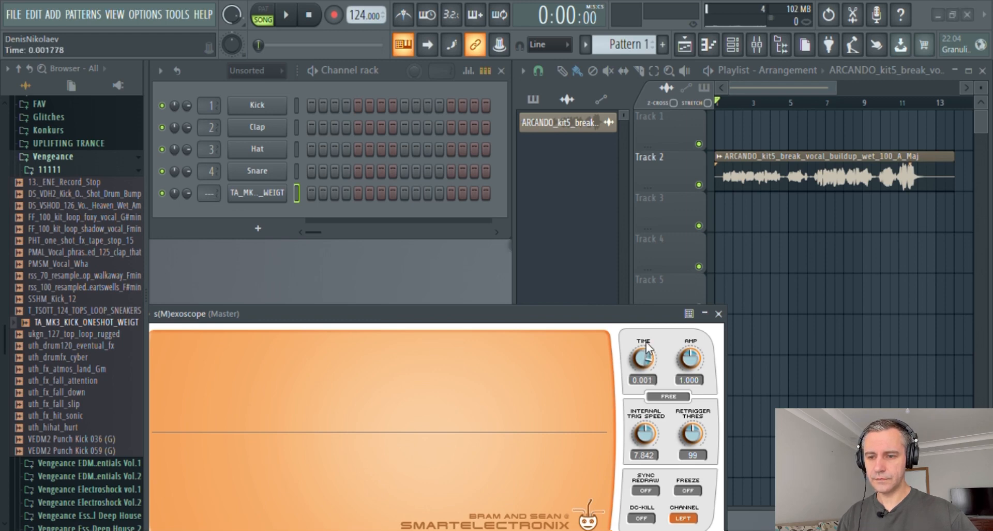
- Program the TA_MK3_KICK_ONESHOT_WEIGT channel with hits on steps 1, 5, 9 and 13
left_click(313, 193)
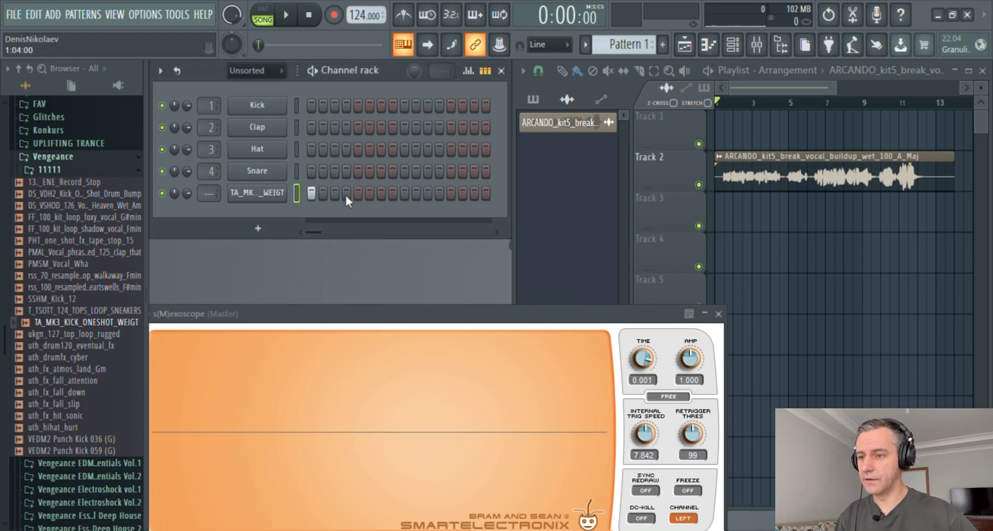
left_click(451, 192)
- Delete the default Kick, Clap, Hat and Snare channels
left_click(239, 102)
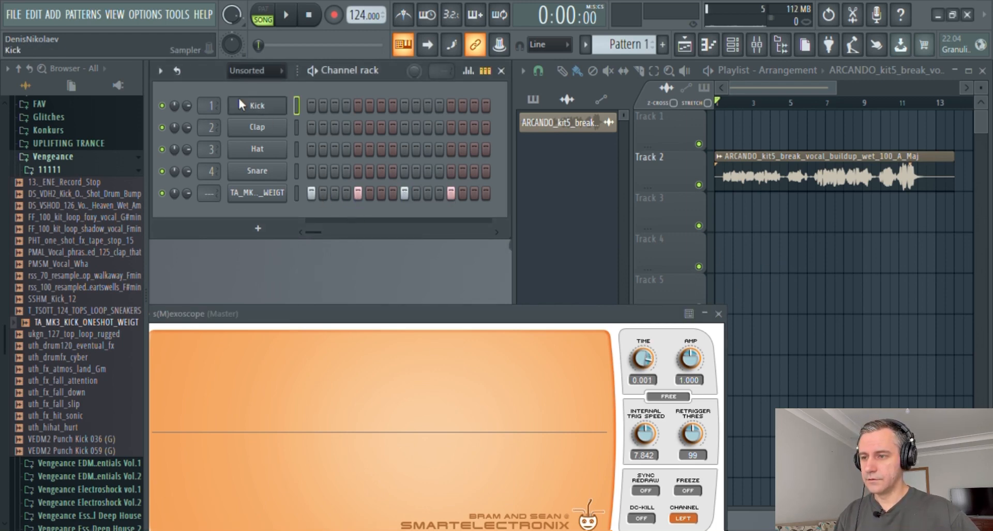
key("alt+Delete")
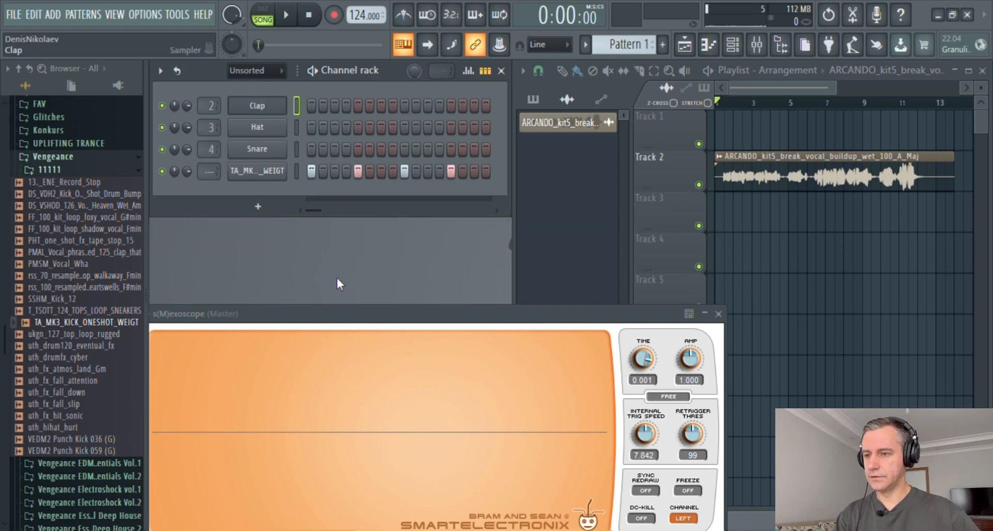
key("alt+Delete")
key("alt+Delete")
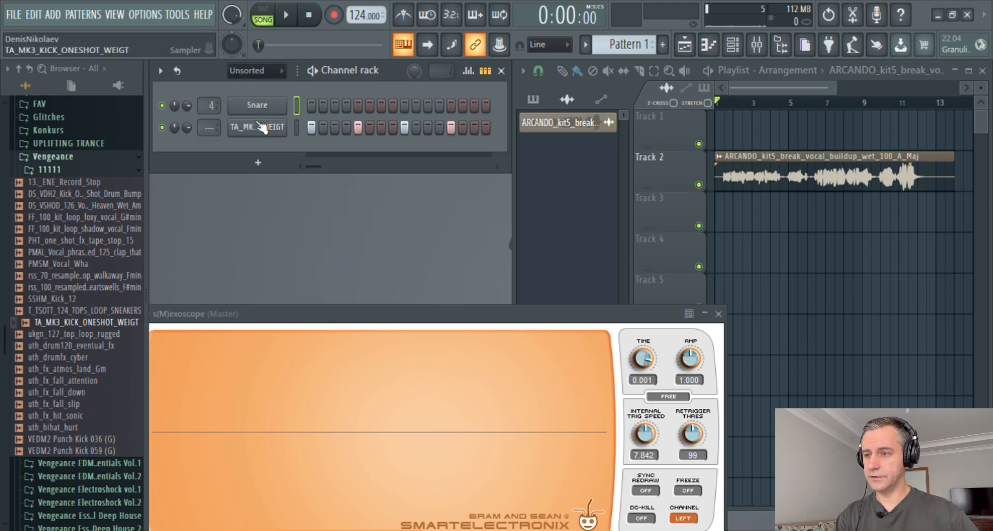
key("alt+Delete")
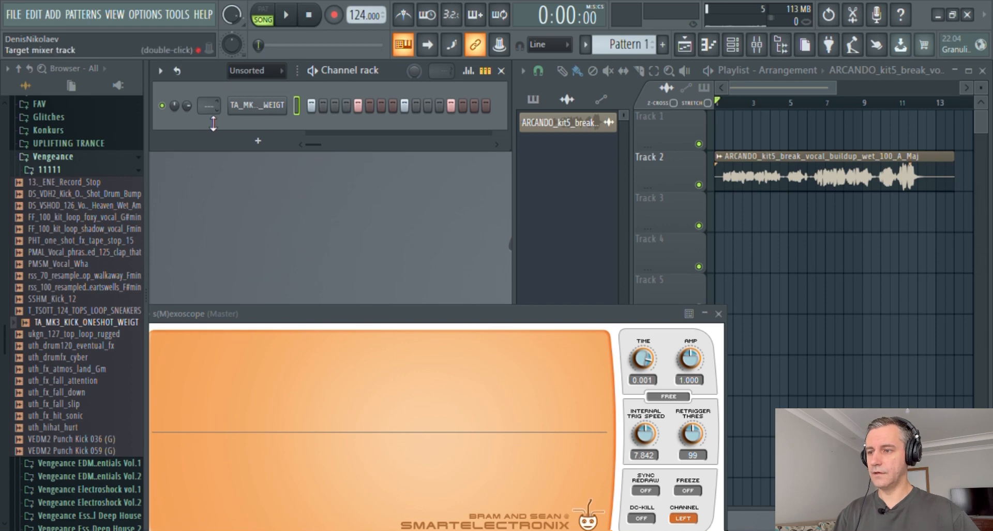
- Switch to pattern mode and briefly play the kick pattern while watching it on the oscilloscope
left_click(263, 9)
key("space")
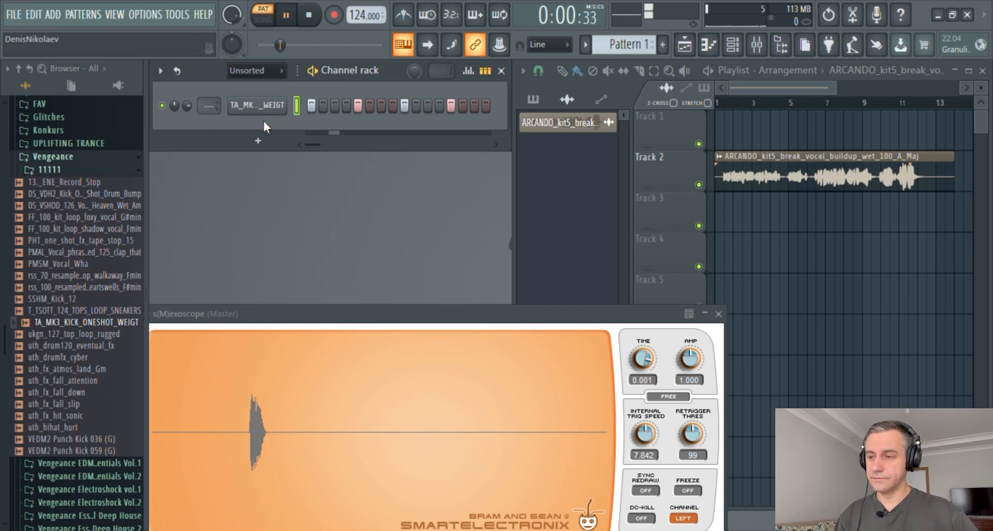
key("space")
- Route the kick channel to mixer Insert 10 and load The Glue compressor on that track
scroll(208, 106, "up", 5)
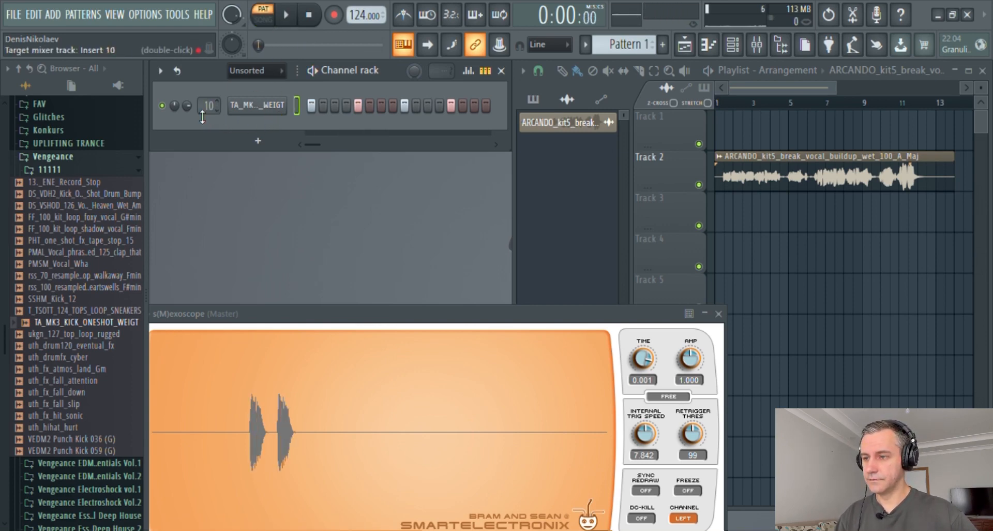
double_click(204, 112)
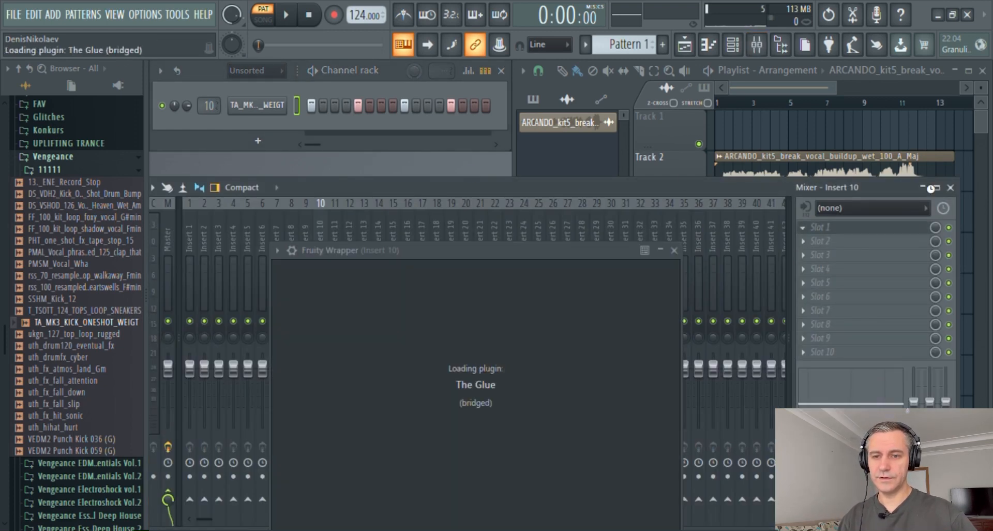
key("F9")
key("F9")
left_click_drag(383, 249, 438, 97)
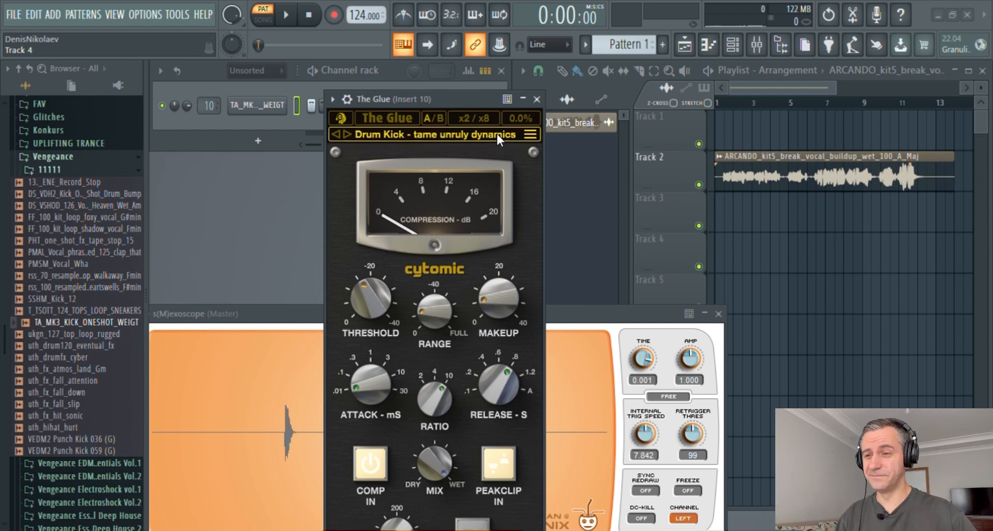
- Set The Glue's Makeup gain to 11.0 dB, close the plugin, and play the kick pattern to check its level
mouse_move(504, 331)
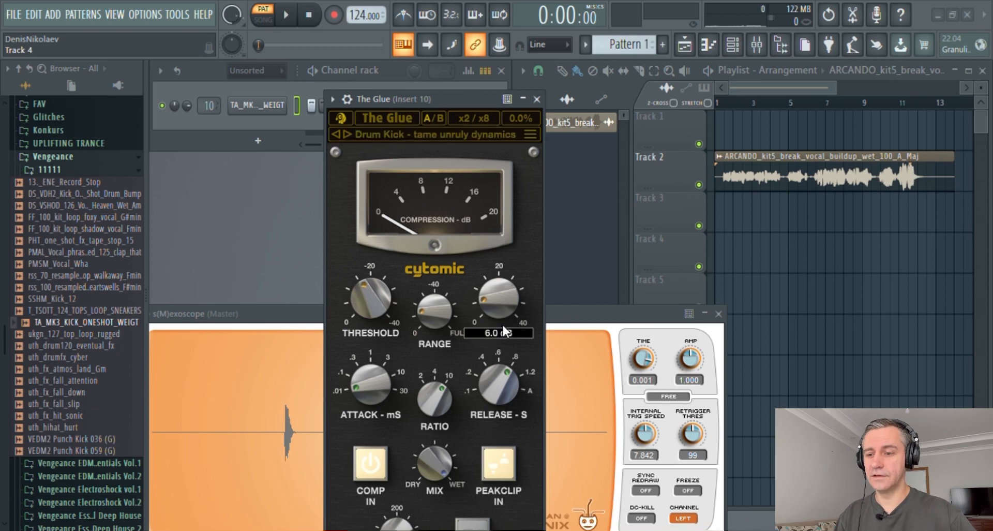
left_click_drag(508, 306, 506, 289)
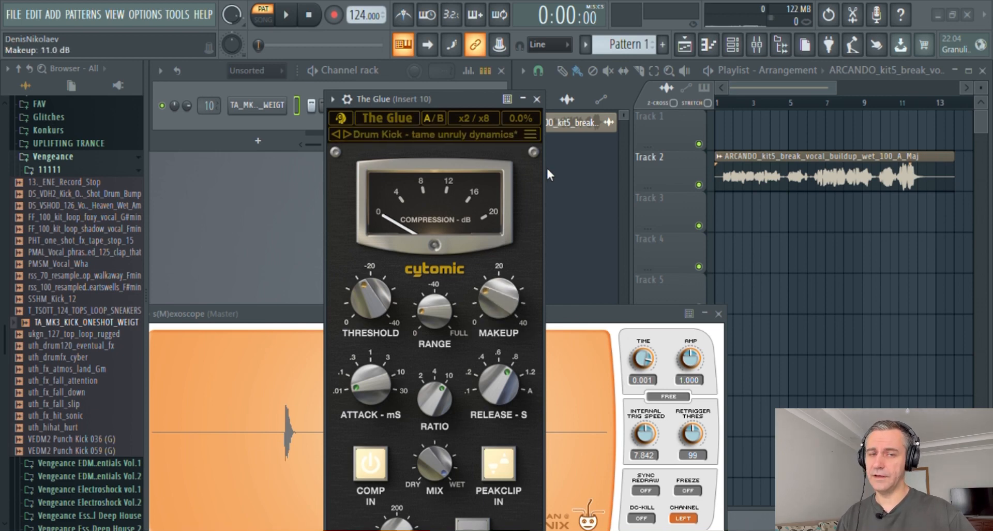
left_click(537, 99)
key("space")
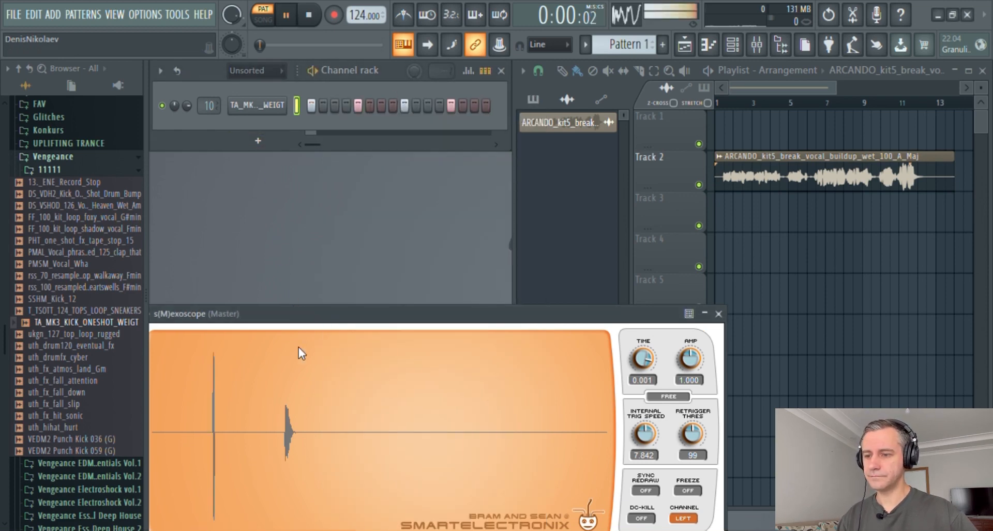
key("space")
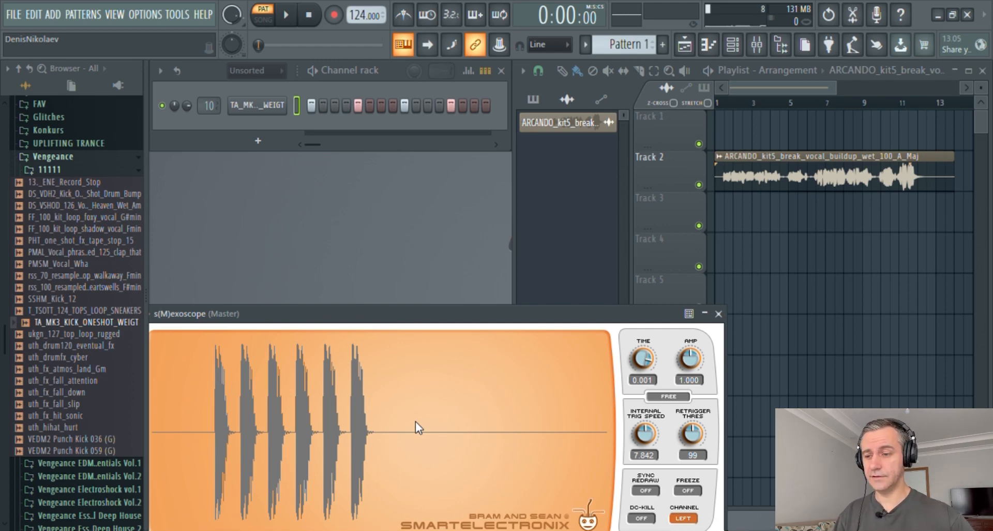
- Place Pattern 1 repeatedly across bars 1 to 8 of playlist Track 1
right_click(770, 265)
scroll(740, 128, "down", 3)
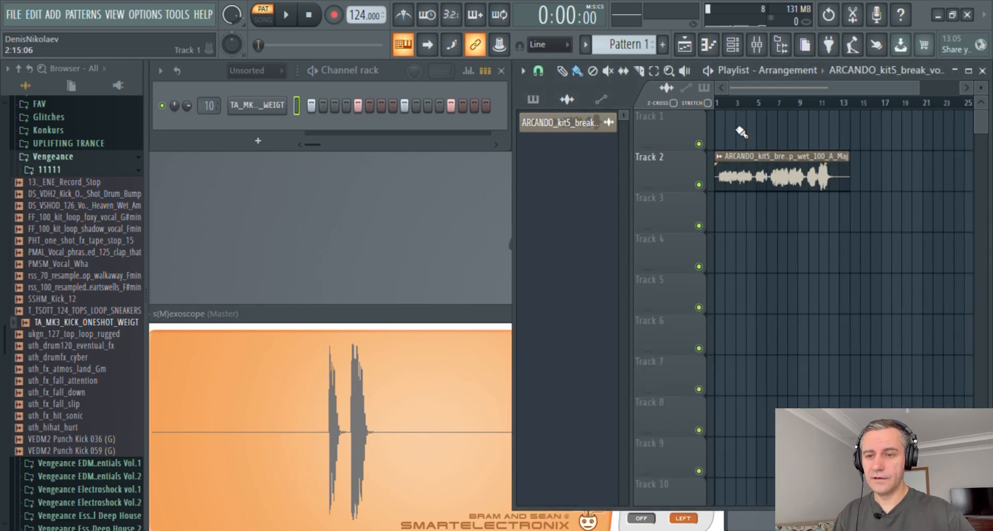
left_click(606, 44)
left_click_drag(725, 139, 800, 139)
- Move the vocal clip from Track 2 to Track 8, starting at about bar 13
scroll(771, 228, "up", 2)
scroll(770, 233, "down", 3)
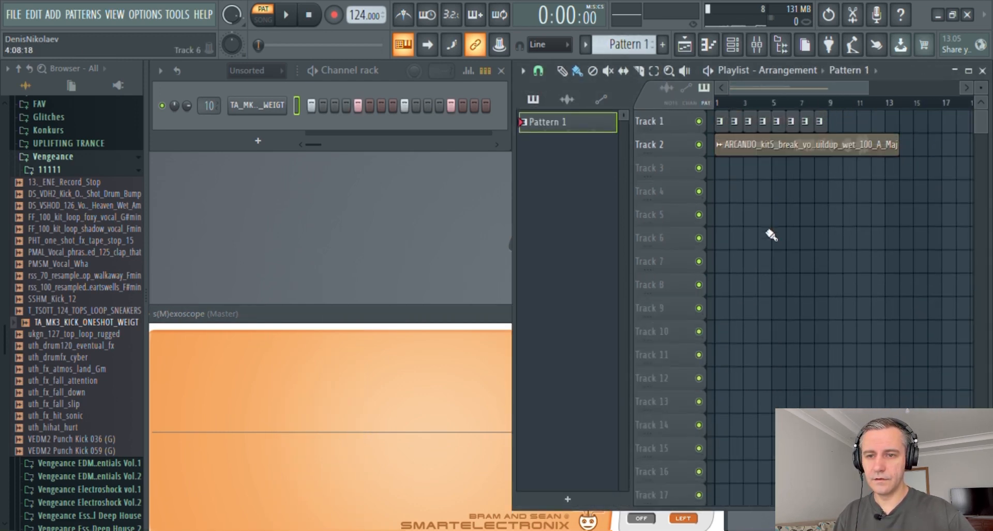
left_click_drag(757, 170, 909, 200)
scroll(876, 259, "down", 1)
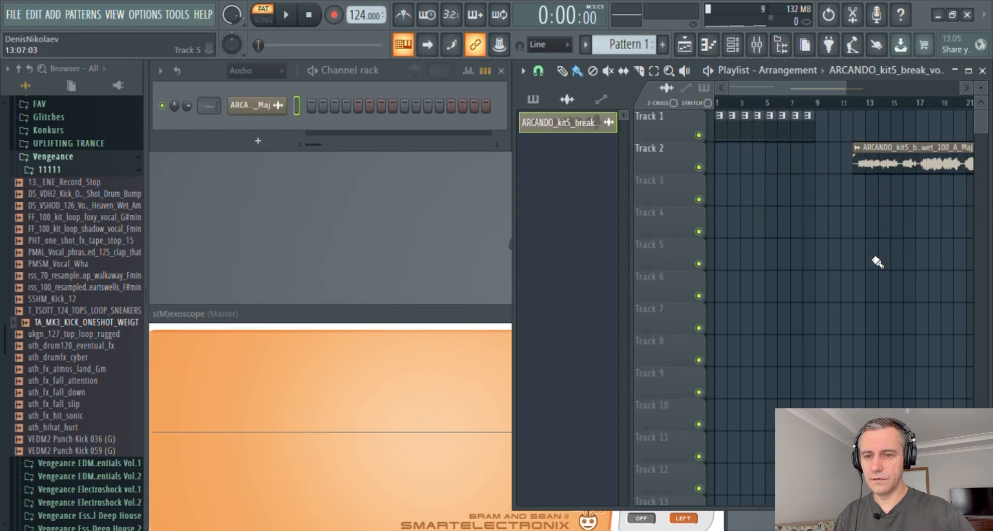
scroll(659, 220, "up", 4)
scroll(672, 218, "down", 4)
left_click_drag(906, 166, 915, 386)
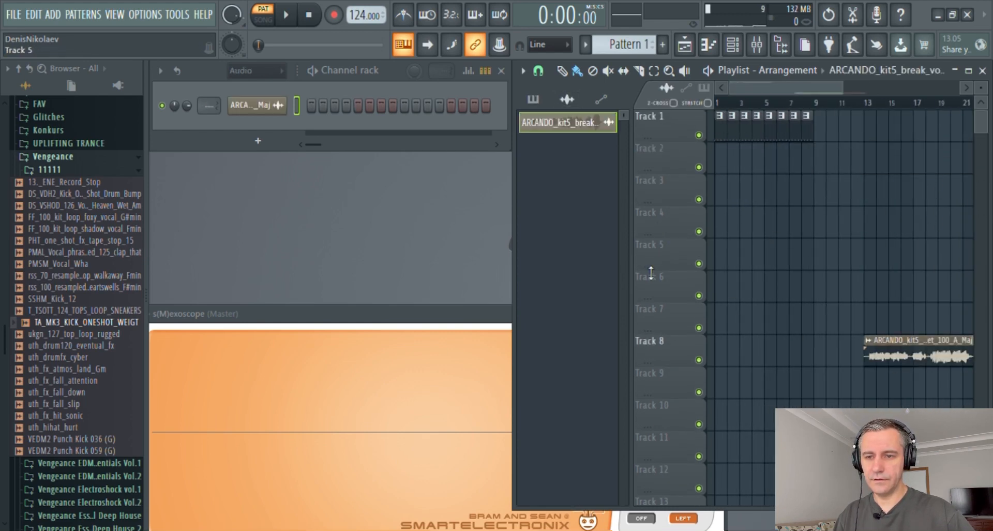
- Audition the T_TSOTT_124_TOPS_LOOP_SNEAKERS loop from the 11111 folder
scroll(725, 257, "up", 2)
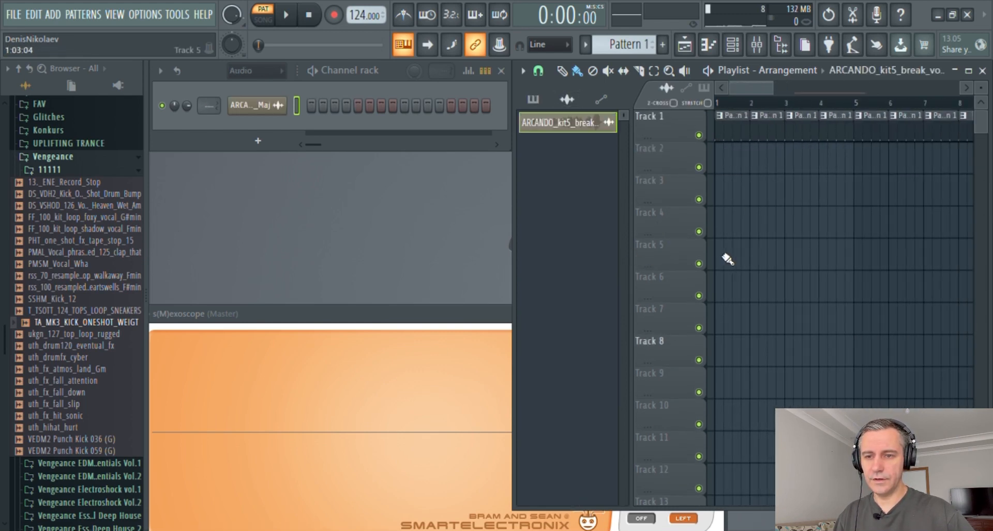
left_click(72, 314)
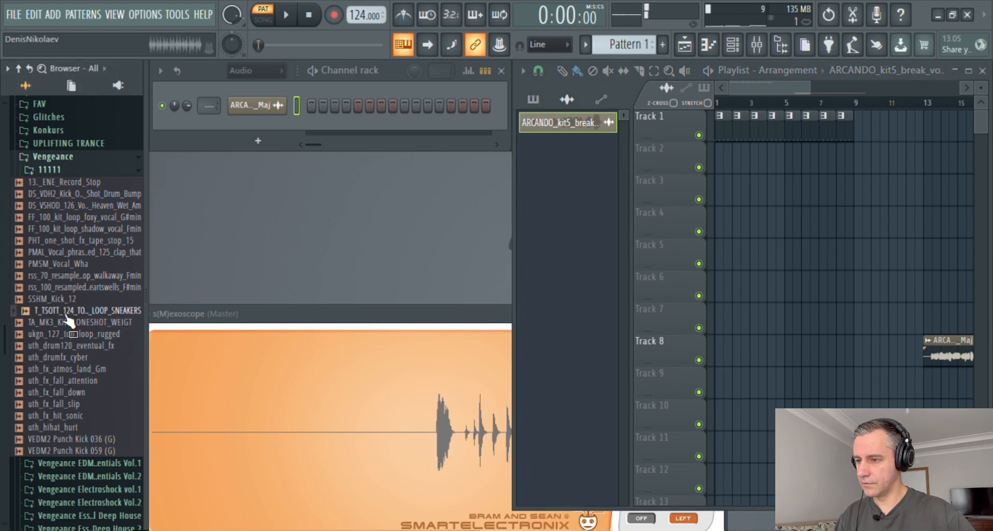
- Place the T_TSOTT_124_TOPS_LOOP_SNEAKERS loop at bar 1 of playlist Track 3
left_click_drag(65, 319, 720, 192)
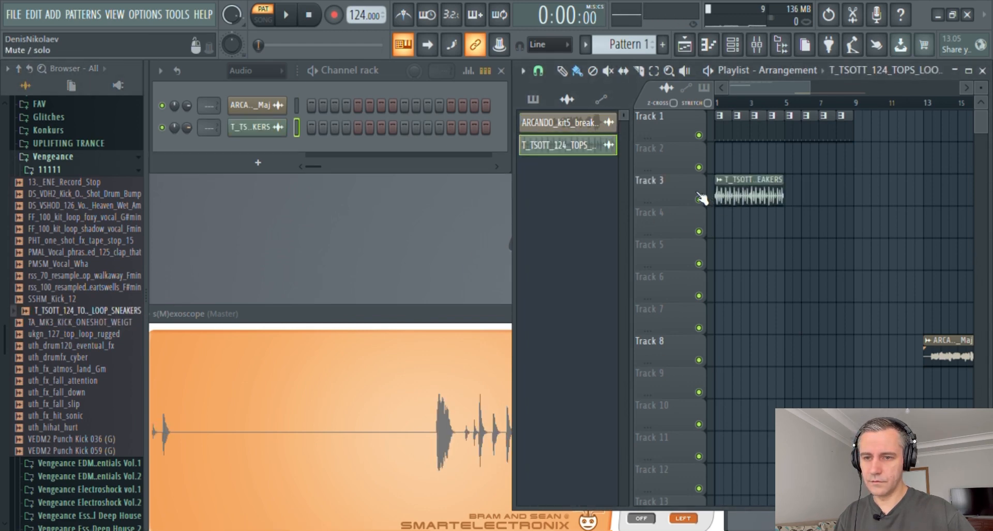
scroll(701, 197, "up", 2)
scroll(888, 196, "up", 2)
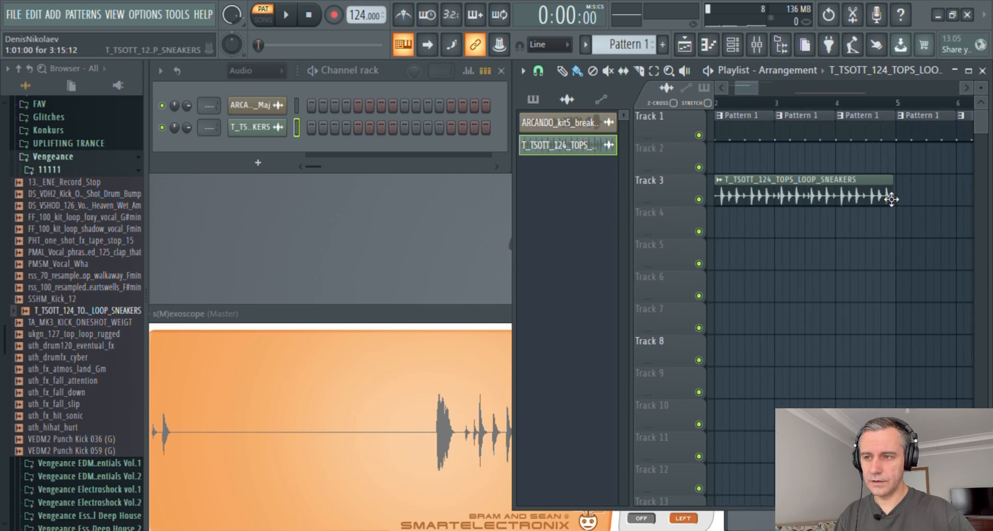
scroll(709, 208, "up", 4)
scroll(708, 211, "down", 4)
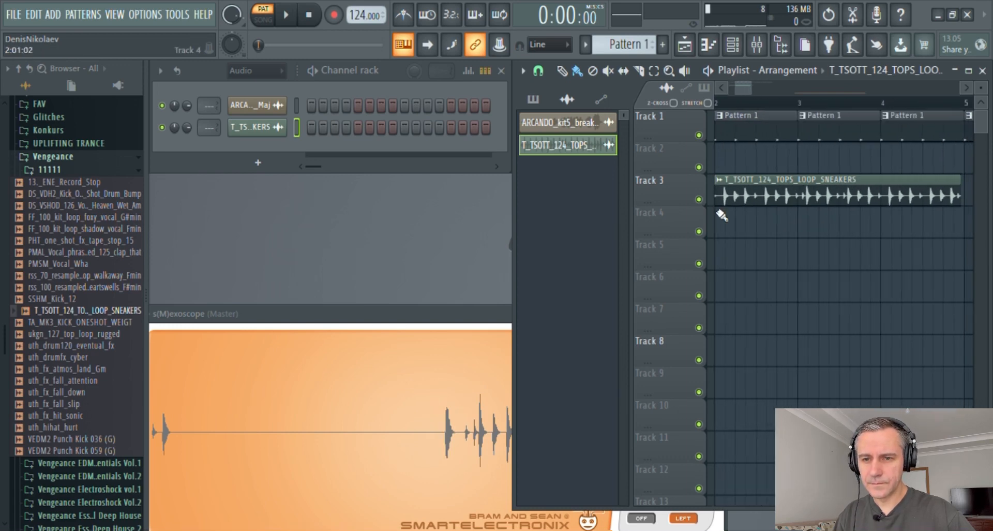
- Set the tops loop's time stretching to 4:00:00 and add a second copy across bars 5 to 8 of Track 3
double_click(798, 197)
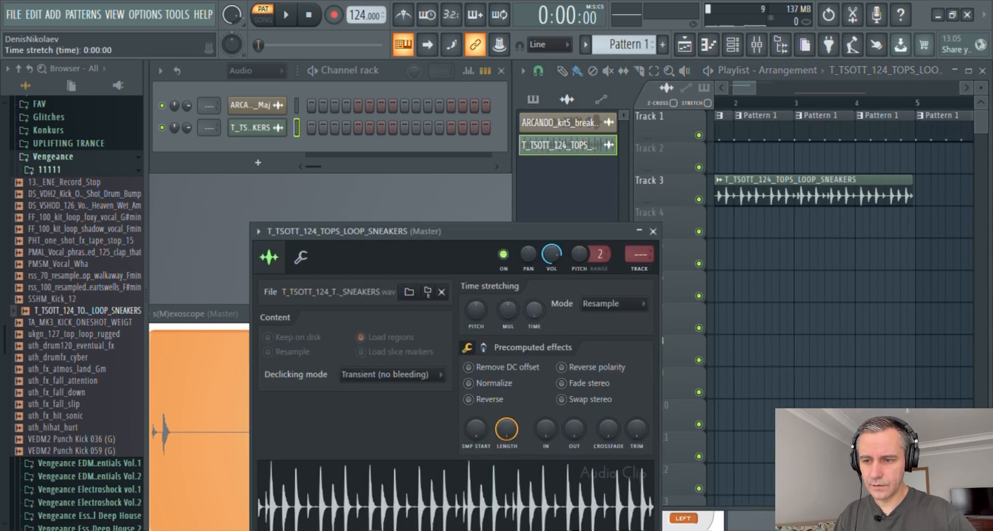
left_click_drag(535, 310, 535, 293)
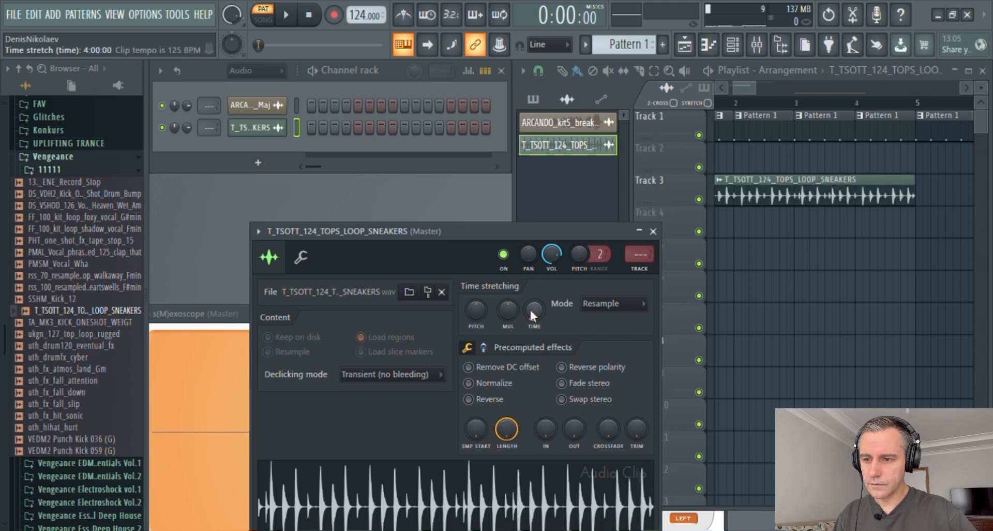
left_click_drag(496, 232, 432, 168)
scroll(724, 197, "down", 3)
left_click(802, 197)
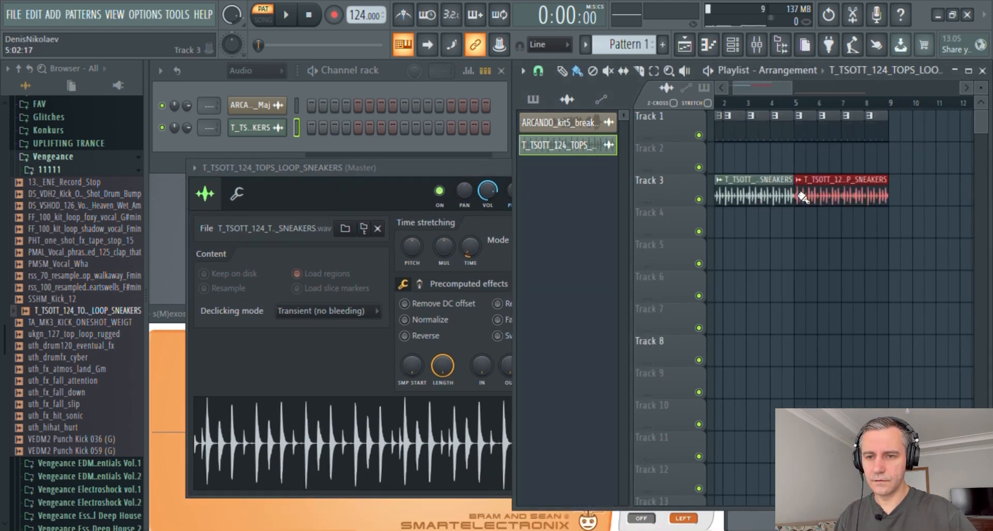
scroll(841, 280, "down", 3)
- Route the tops loop to mixer Insert 1 and filter it with FabFilter Pro-Q 2, low cut around 160 Hz and high cut at about 17169 Hz
double_click(743, 204)
scroll(570, 197, "up", 1)
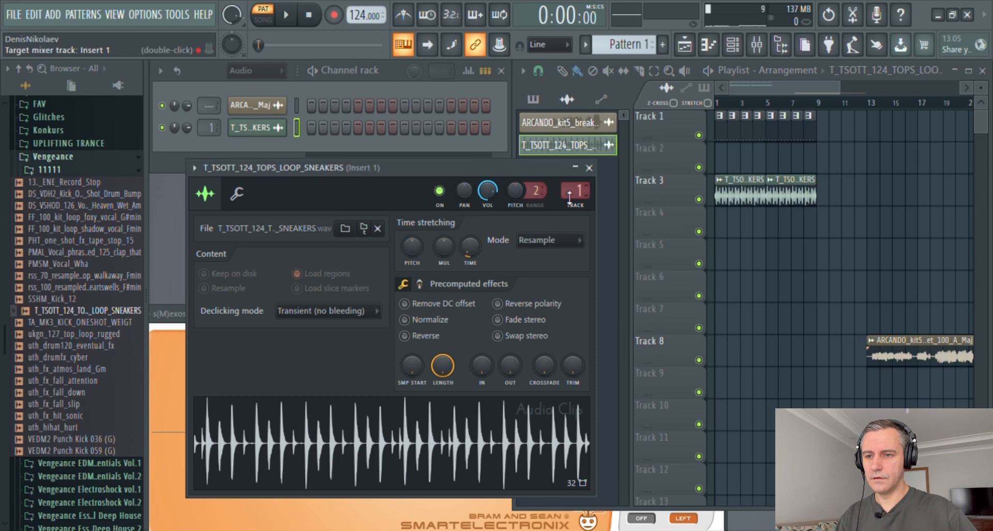
double_click(569, 195)
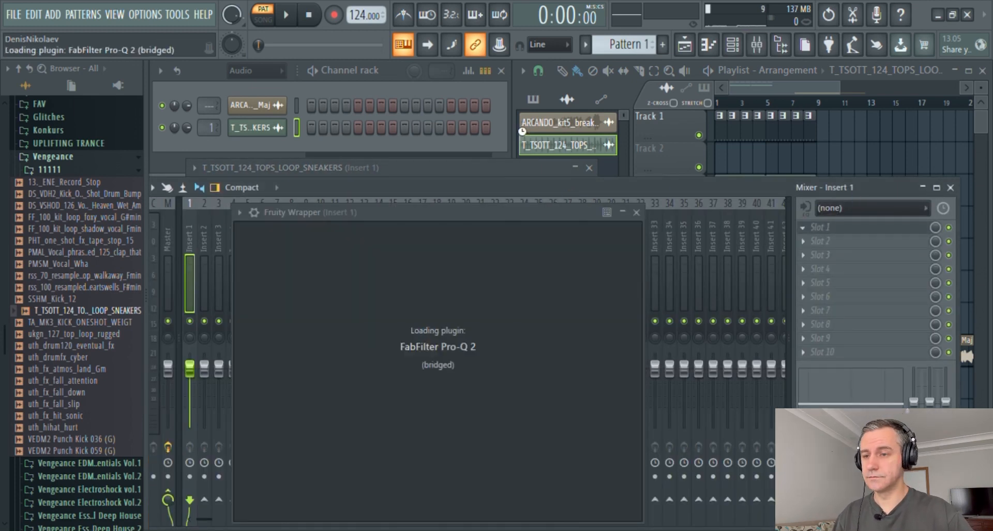
left_click_drag(278, 215, 232, 128)
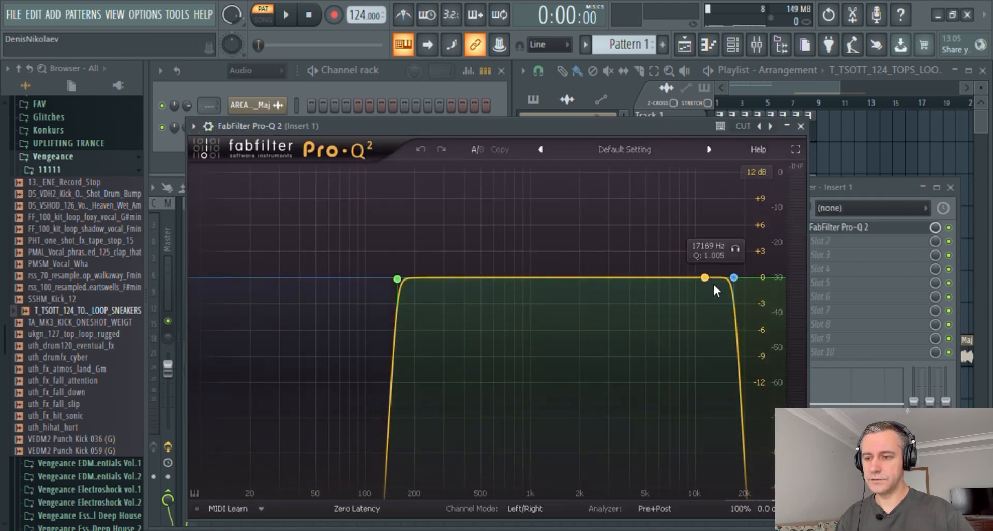
left_click(801, 126)
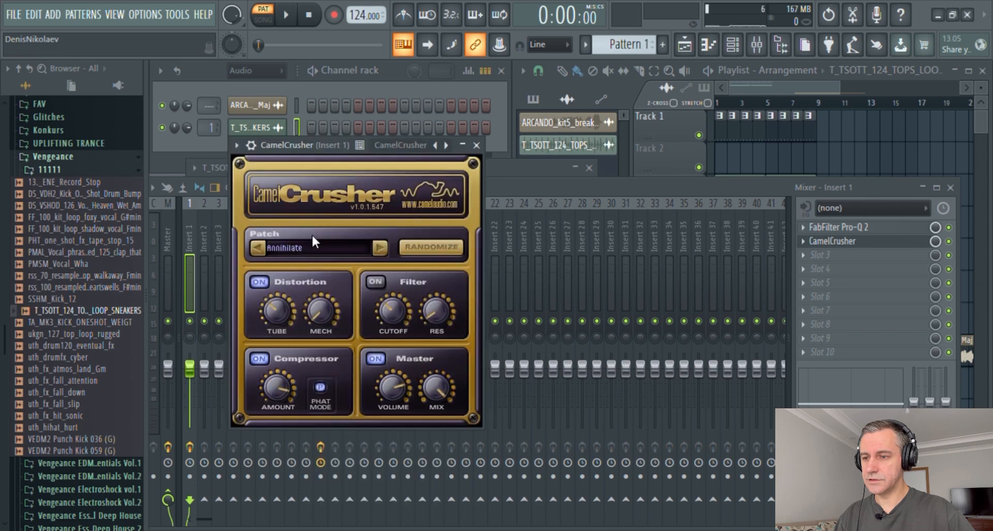
- Set CamelCrusher on Insert 1 to the British Clean patch with a compressor amount of -6 dB, and close the mixer
left_click(352, 269)
left_click(281, 382)
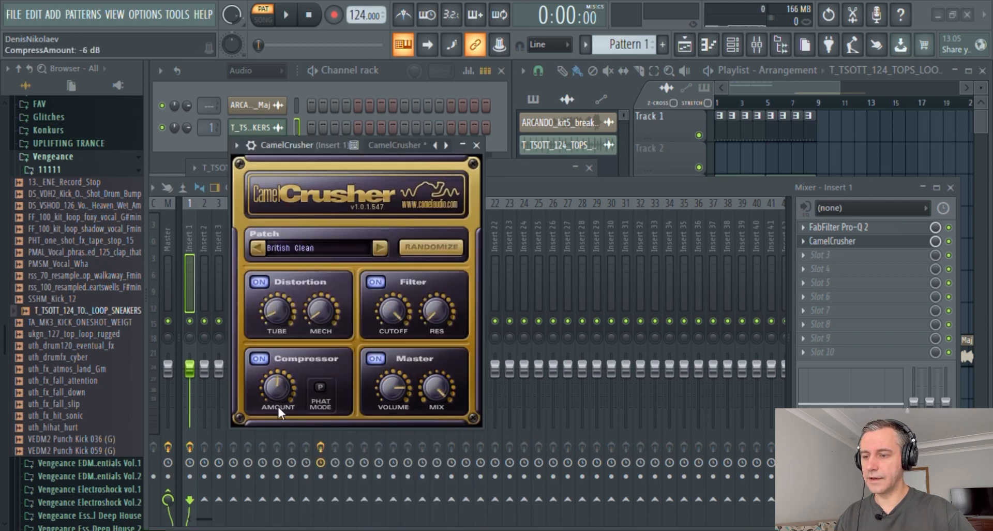
left_click(477, 145)
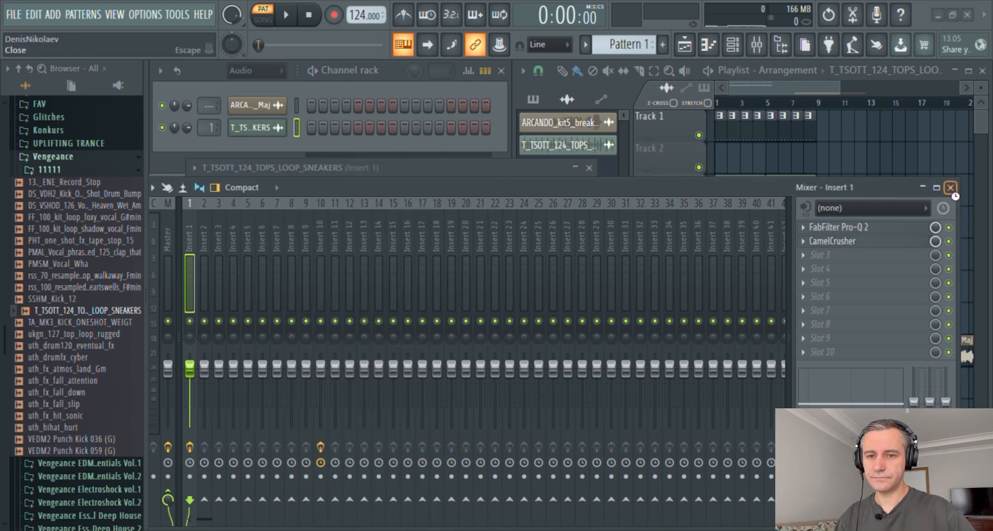
left_click(953, 190)
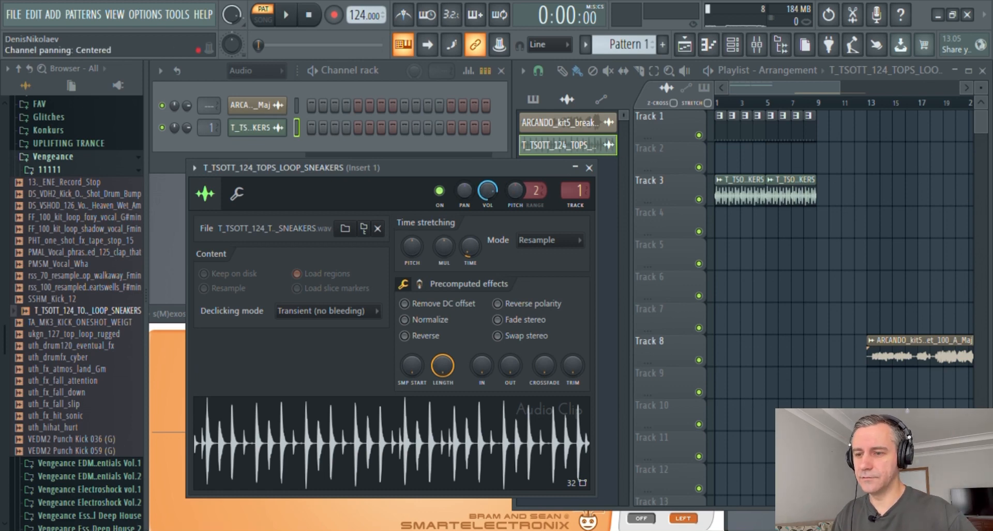
- Set the tops loop channel's volume to 49% and play the arrangement in song mode to check the balance with the kick
left_click(473, 190, "alt")
left_click_drag(486, 195, 486, 208)
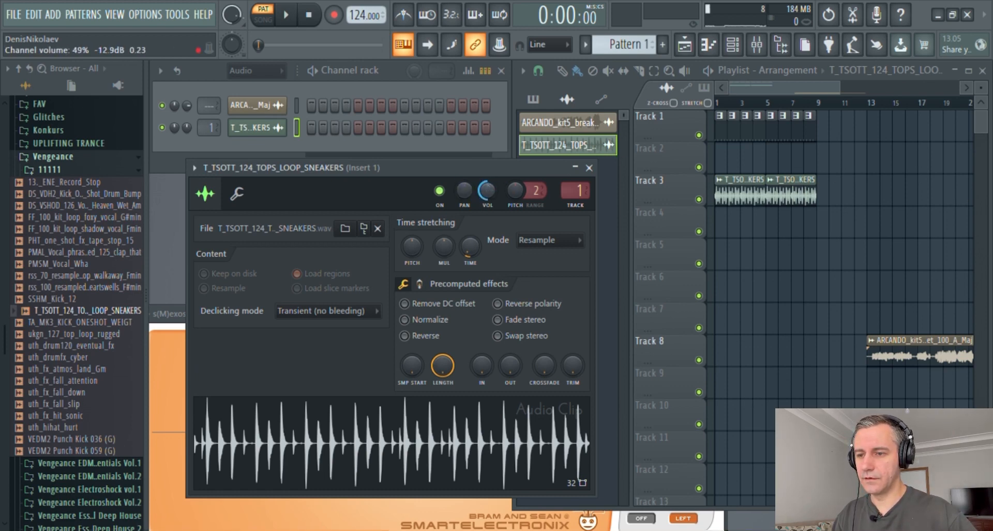
left_click(263, 22)
key("space")
left_click_drag(828, 193, 726, 207)
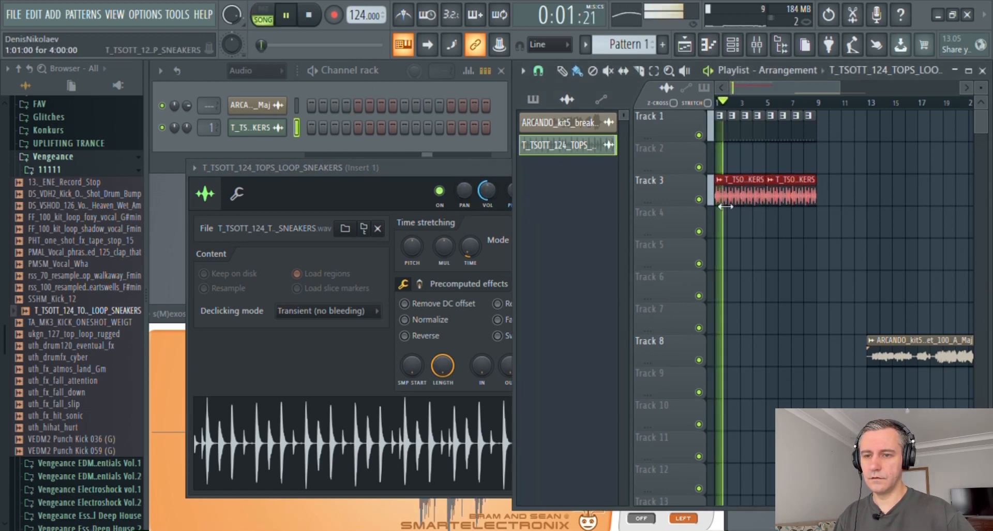
scroll(691, 196, "up", 5)
scroll(692, 197, "down", 3)
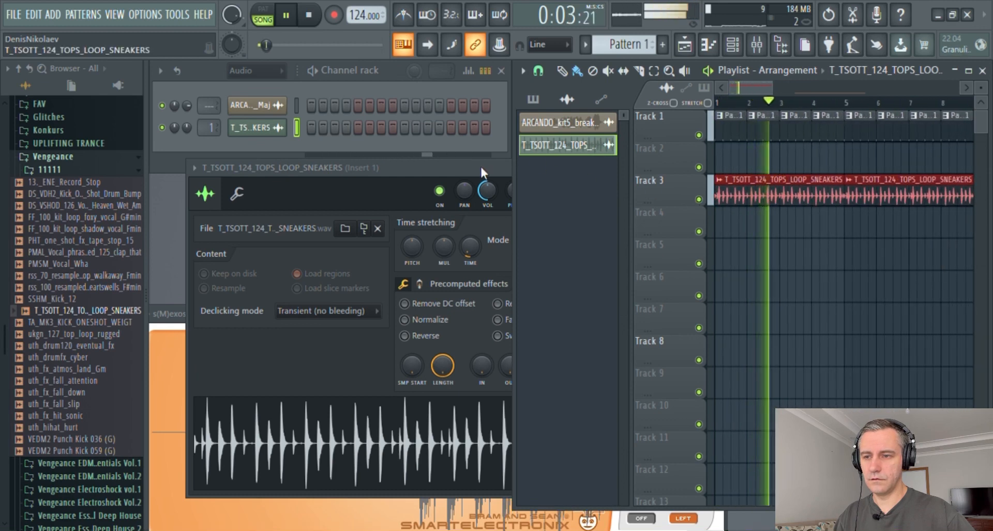
left_click(481, 169)
key("Escape")
scroll(724, 222, "down", 3)
scroll(707, 214, "up", 2)
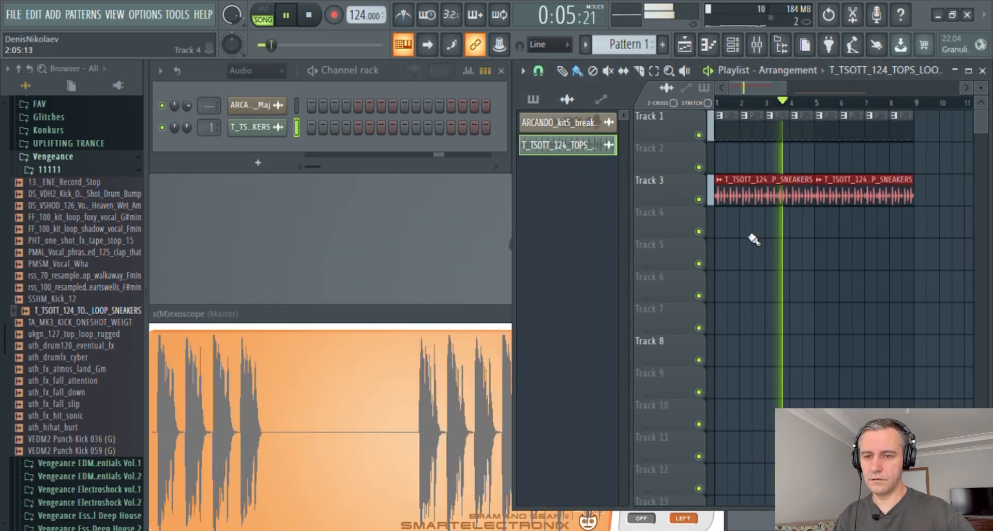
key("space")
- Shorten the tops loop on Track 3 to its first bar and repeat that one-bar clip across bars 1 to 8
left_click(969, 71)
right_click(731, 204)
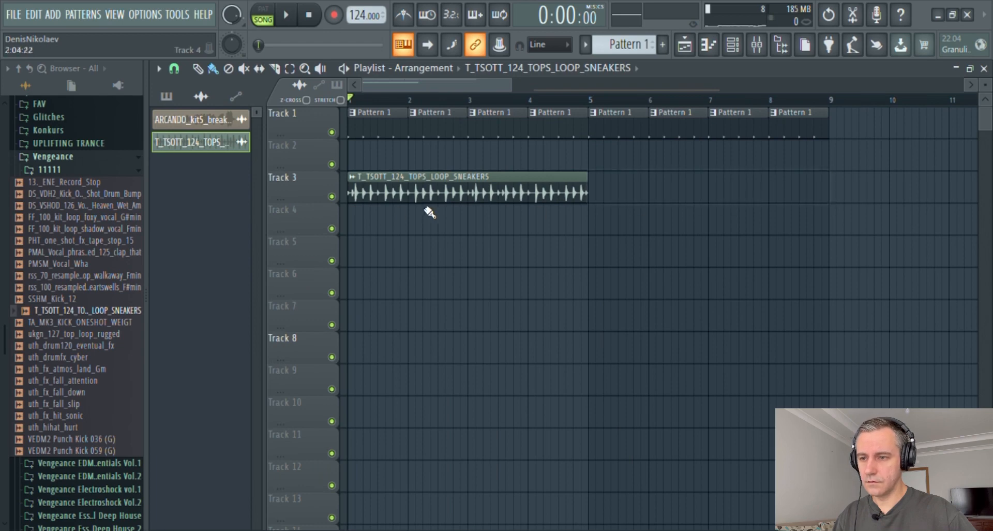
scroll(388, 215, "up", 2)
mouse_move(683, 203)
left_mouse_down()
mouse_move(444, 205)
mouse_move(616, 200)
mouse_move(711, 239)
left_mouse_up()
scroll(440, 206, "down", 2)
- Play the arrangement to check the repeated one-bar tops loop against the kick, and return the playlist to its smaller size
key("space")
scroll(735, 225, "down", 2)
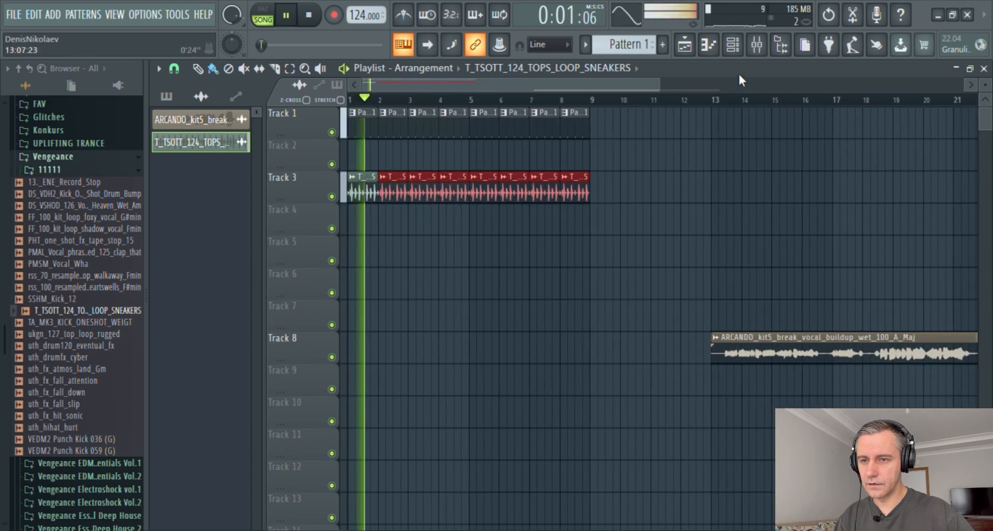
double_click(741, 72)
scroll(644, 217, "up", 4)
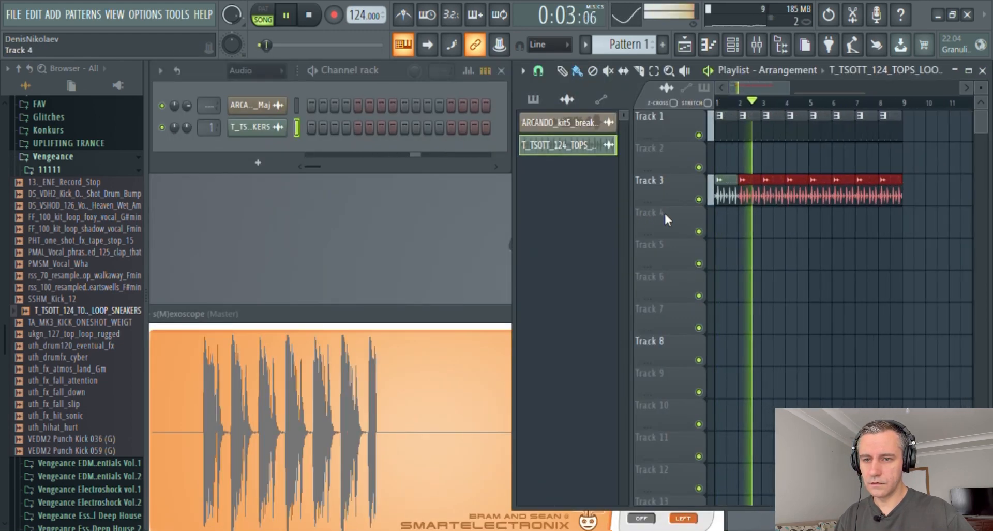
scroll(664, 212, "down", 2)
key("space")
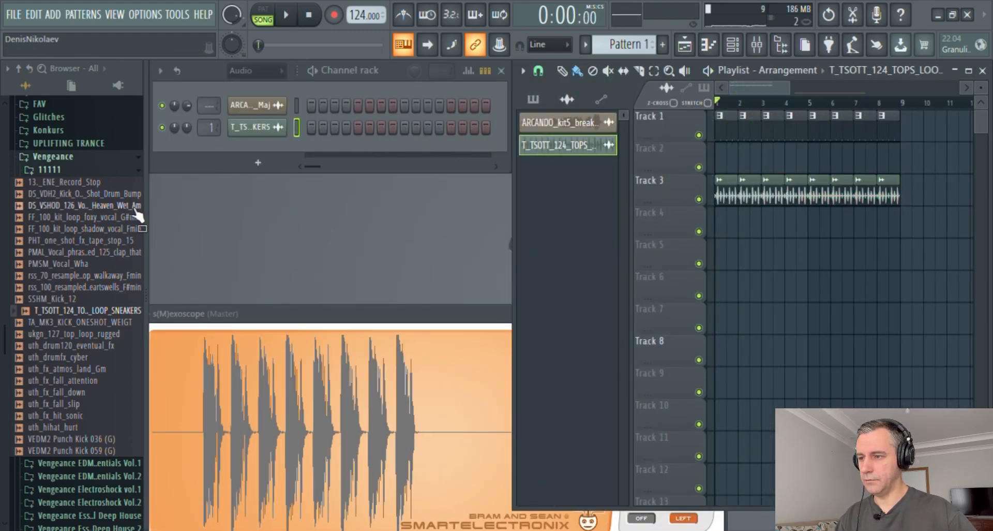
- Browse to the VEDH2 Claps folder in the Vengeance Deep House 2 pack and audition claps 011 and 012
left_click(45, 172)
key("Left")
key("Left")
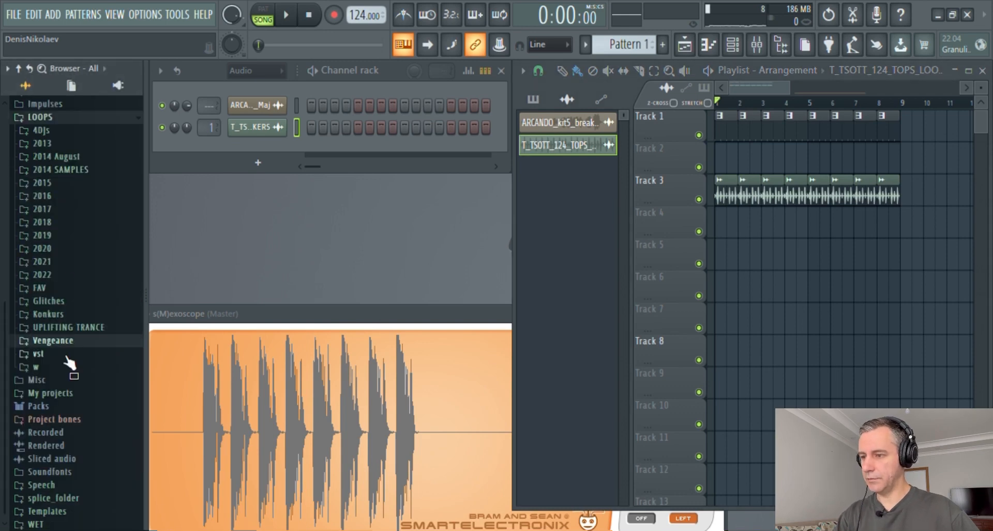
left_click(64, 342)
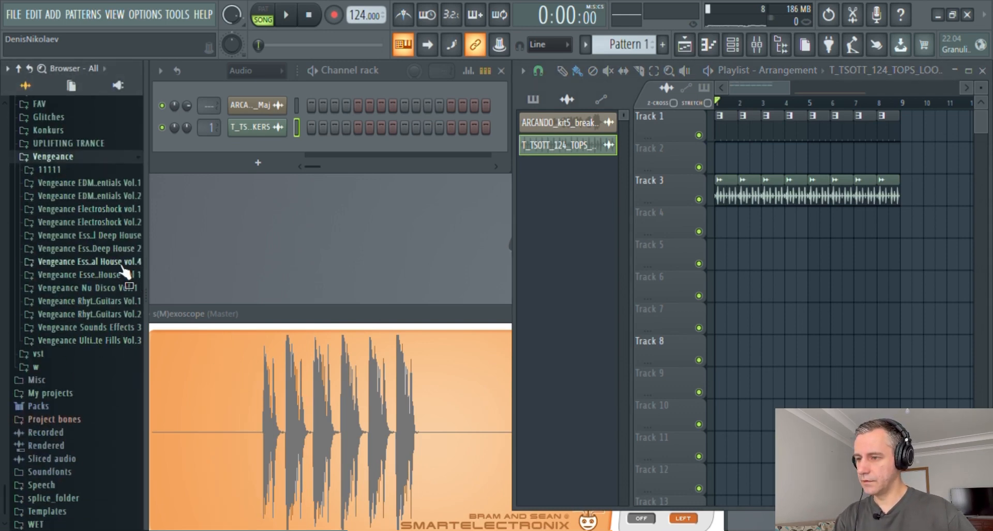
left_click(106, 251)
left_click(92, 277)
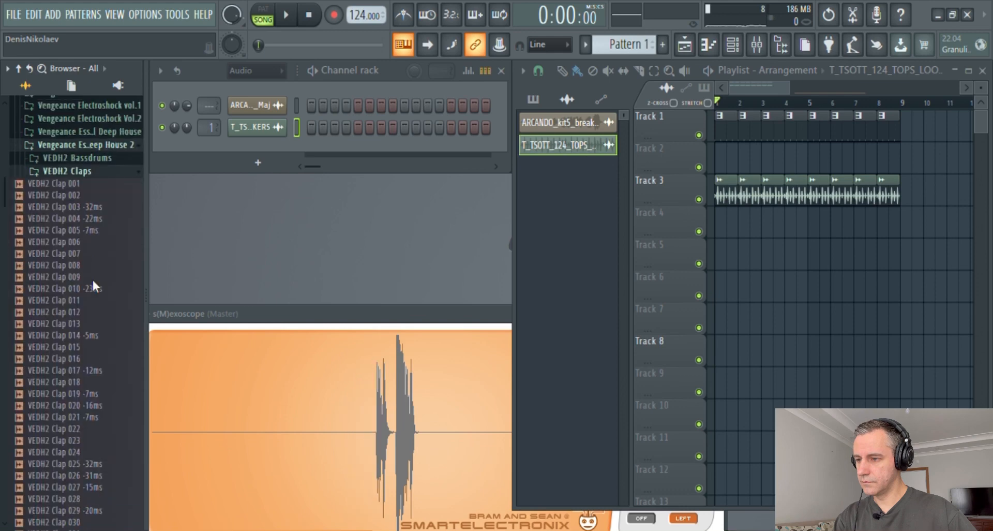
scroll(92, 281, "down", 1)
left_click(82, 297)
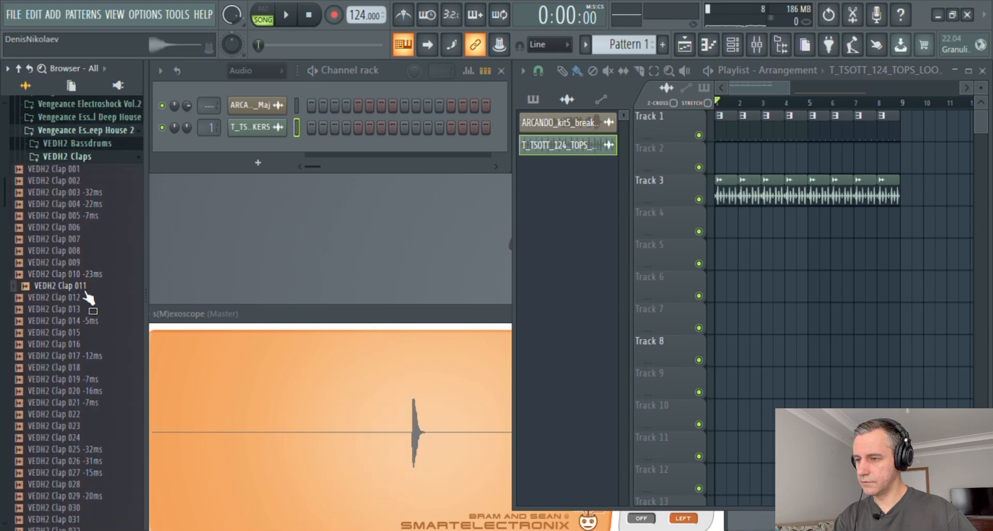
- Create Pattern 2 and load the VEDH2 Clap 013 sample as a new channel
left_click(259, 131)
left_click(663, 45)
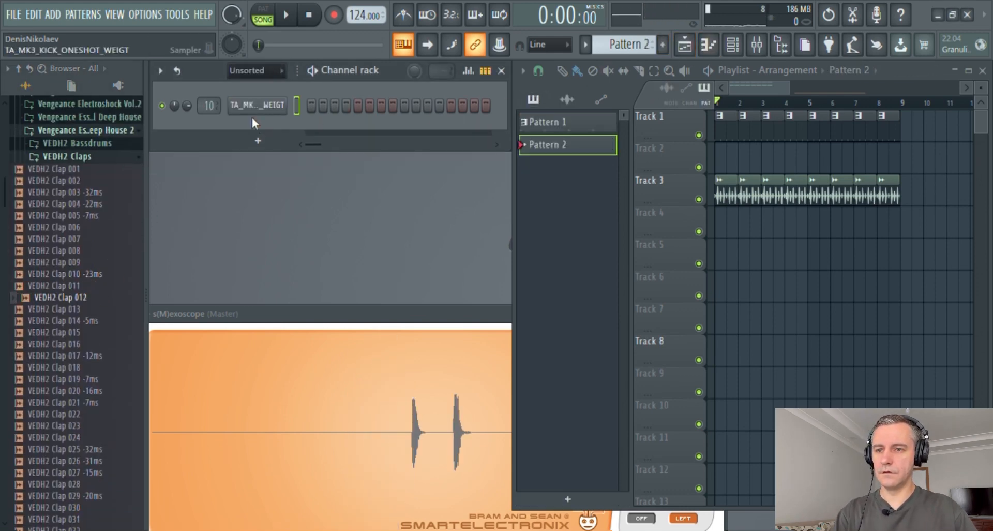
left_click(72, 309)
scroll(80, 177, "down", 6)
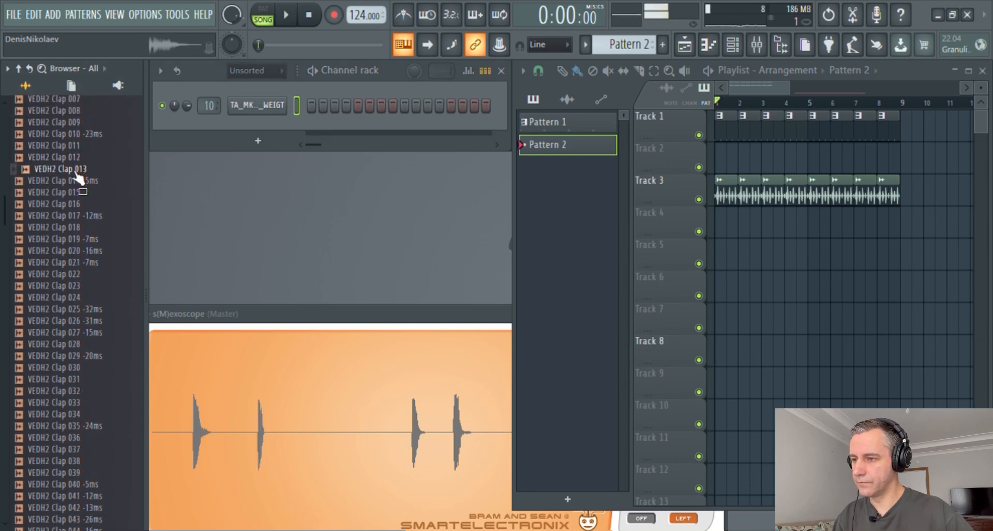
left_click_drag(63, 174, 234, 132)
- Program the clap on steps 5 and 13 of Pattern 2 and place the pattern across bars 1 to 8 of Track 2
left_click_drag(314, 140, 361, 135)
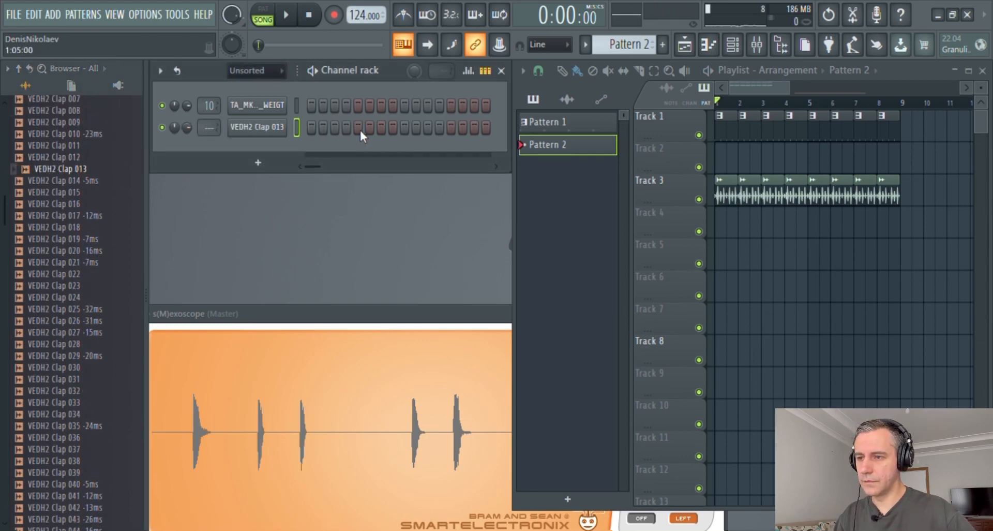
left_click(451, 127)
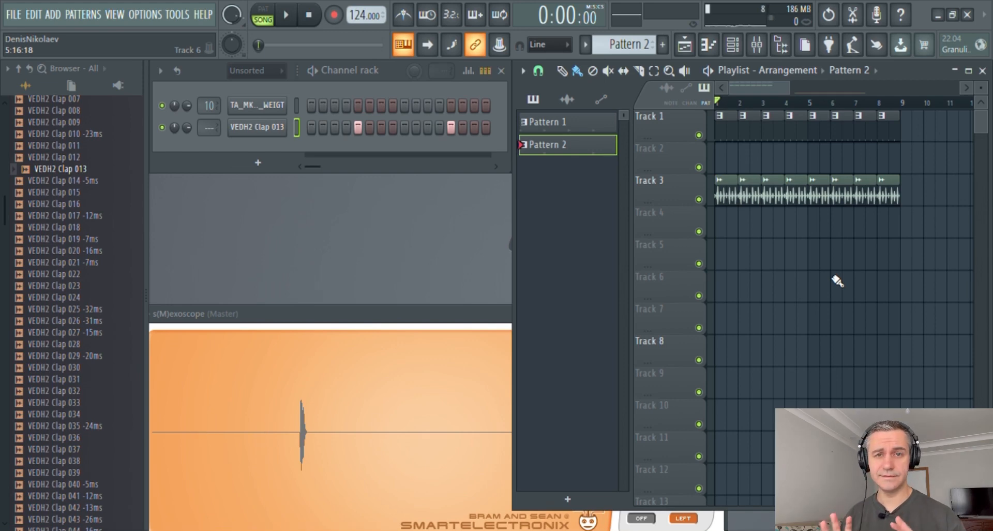
left_click_drag(726, 164, 883, 170)
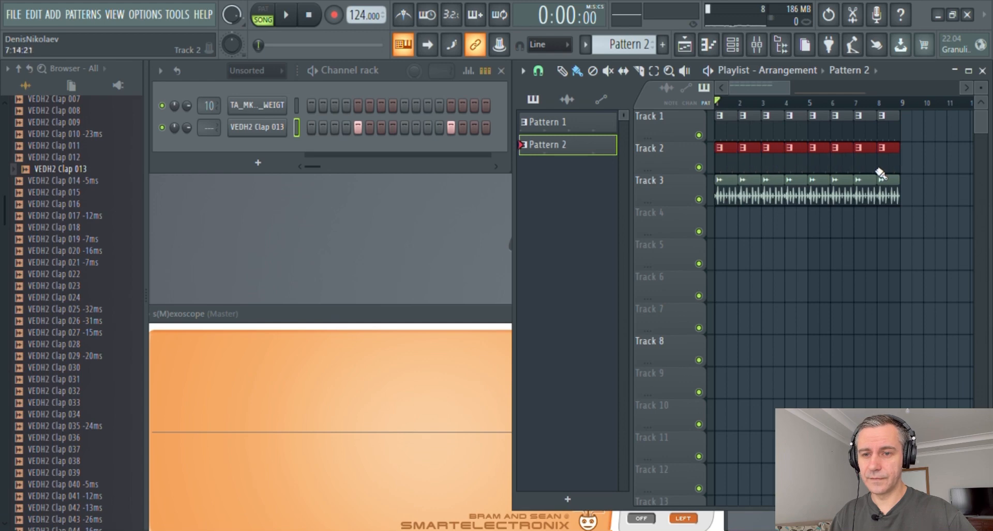
- Route the clap channel to mixer Insert 1 and lower its volume
scroll(793, 282, "down", 2)
scroll(213, 138, "up", 1)
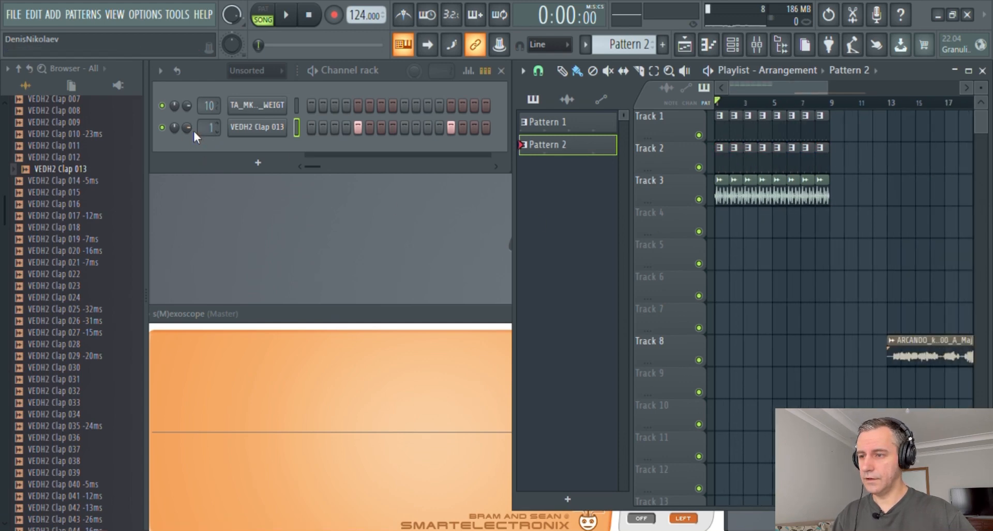
left_click_drag(187, 128, 187, 143)
- Balance the clap at 64% channel volume while playing only Tracks 1 to 3, and unmute all tracks when finished
right_click(699, 135)
left_click(699, 166)
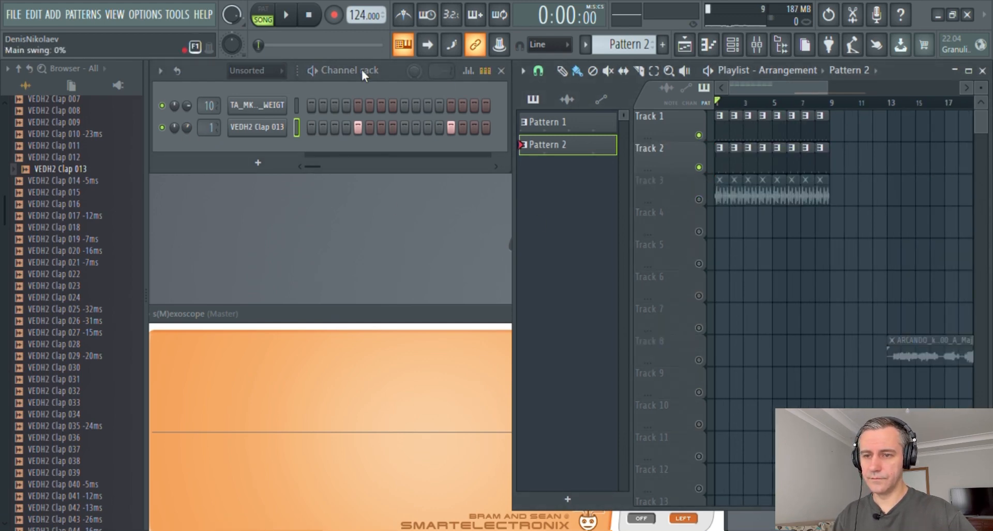
key("space")
left_click_drag(187, 128, 187, 115)
left_click(699, 198)
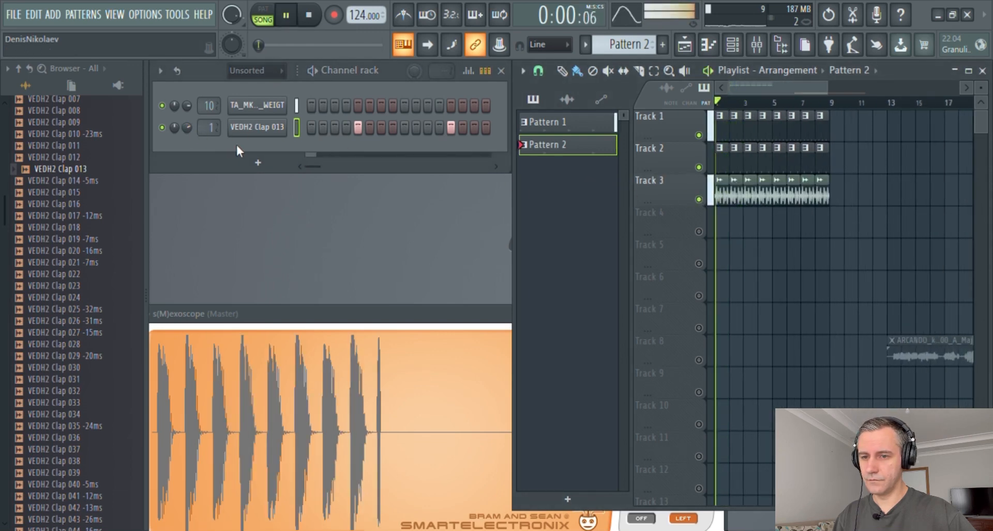
left_click_drag(187, 129, 186, 138)
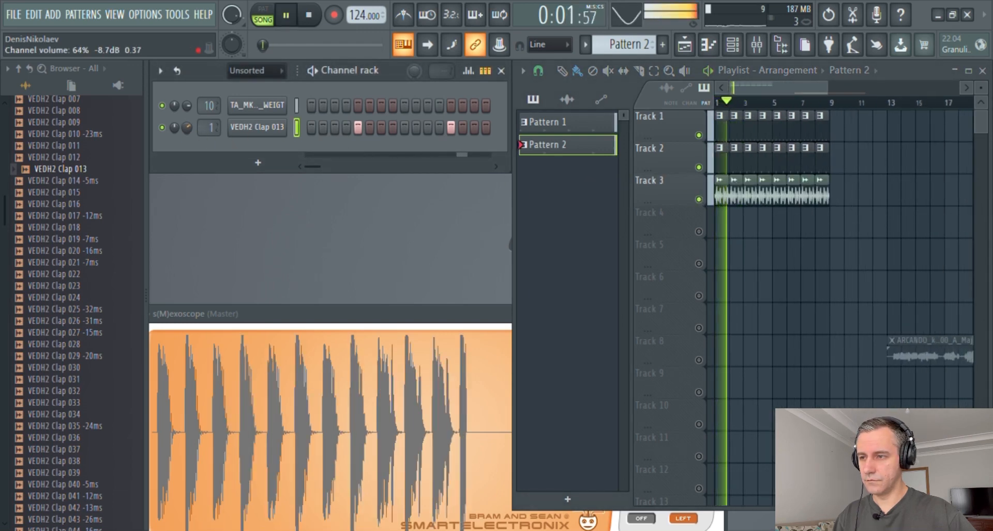
key("space")
right_click(700, 232)
right_click(700, 233)
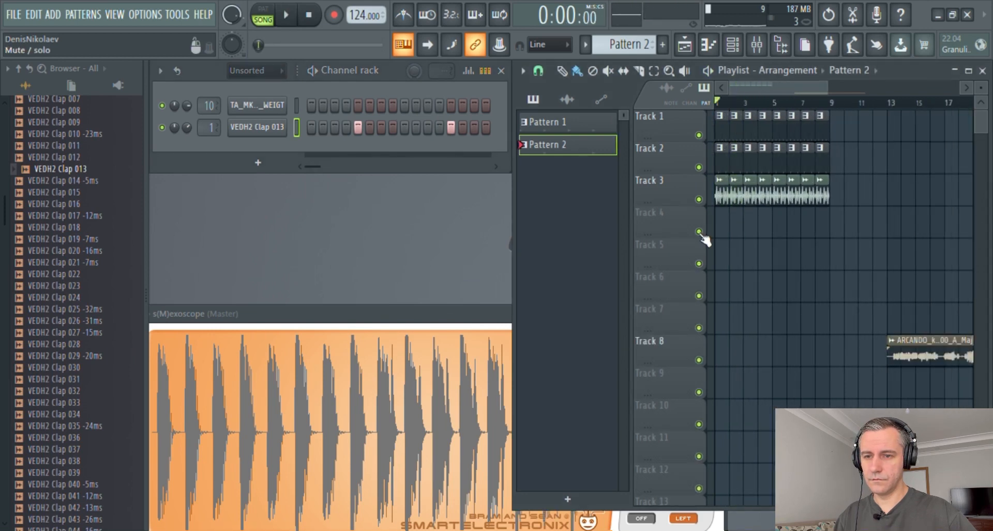
- Find the uth_hihat_hurt sample in the 11111 folder of the Vengeance loops and audition it
scroll(653, 212, "up", 3)
scroll(656, 214, "down", 3)
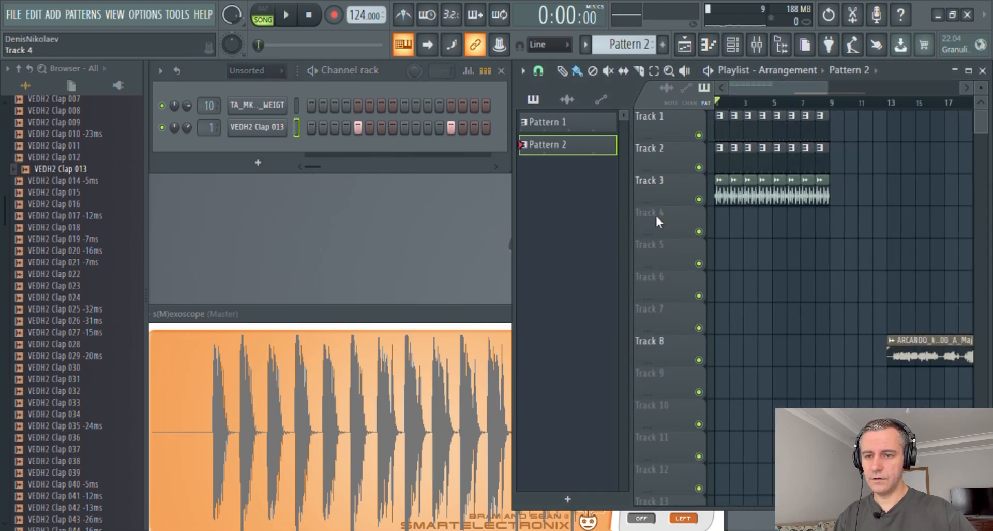
left_click(2, 198)
left_click(2, 198)
left_click(1, 198)
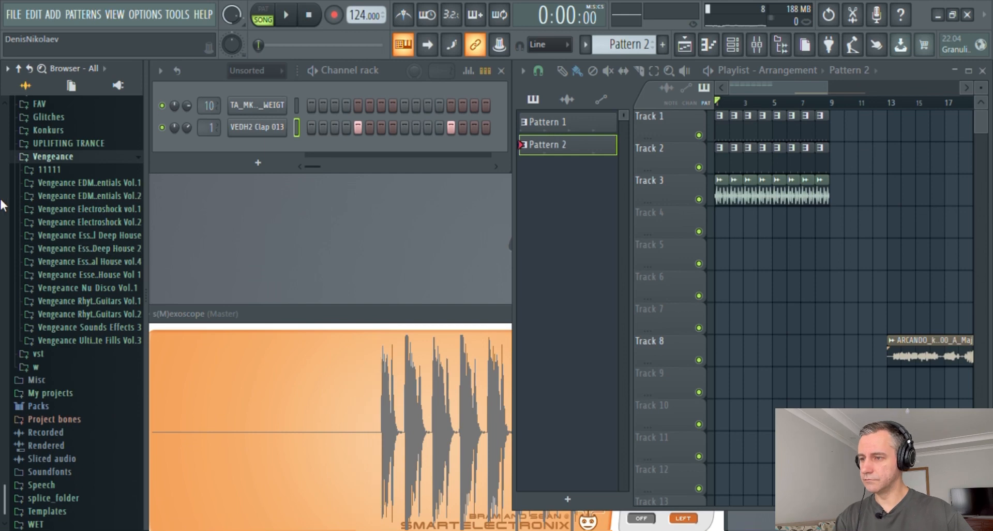
left_click(1, 204)
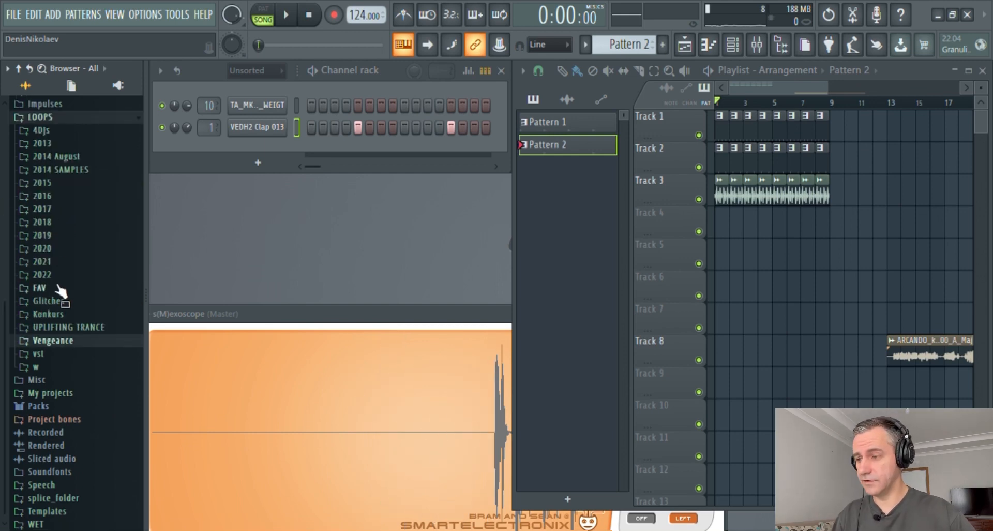
left_click(55, 341)
left_click(55, 354)
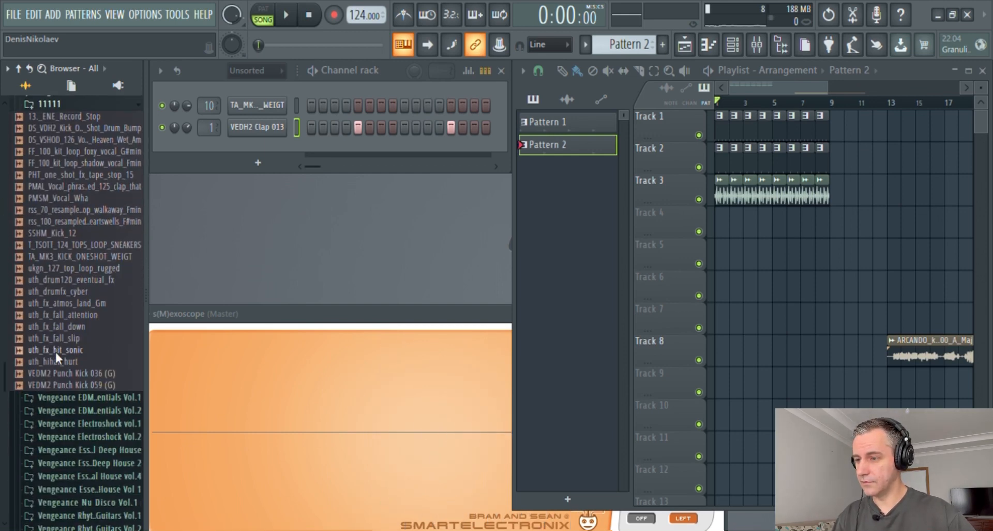
left_click(59, 385)
key("Up")
key("Up")
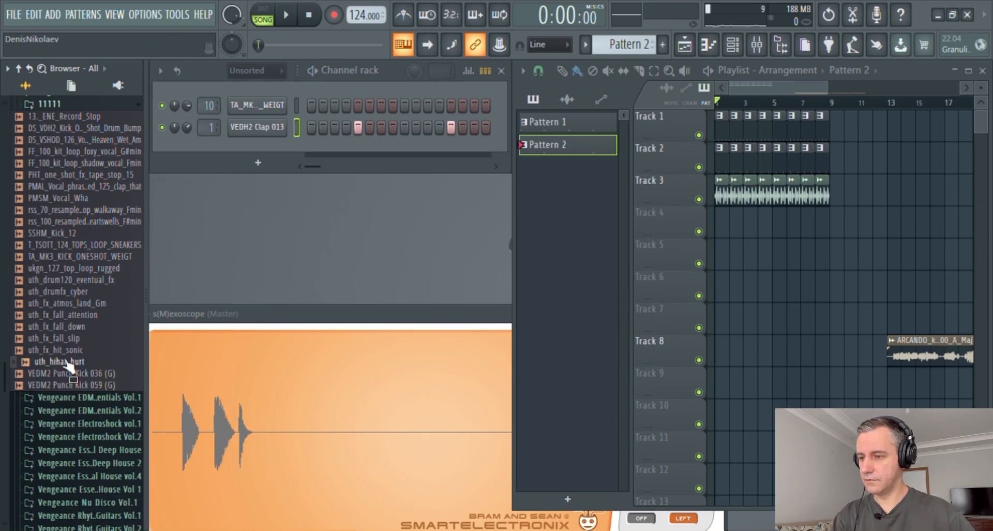
- Create Pattern 3, load uth_hihat_hurt as a new channel routed to Insert 1, and program it on steps 3, 7, 11 and 15
left_click(663, 45)
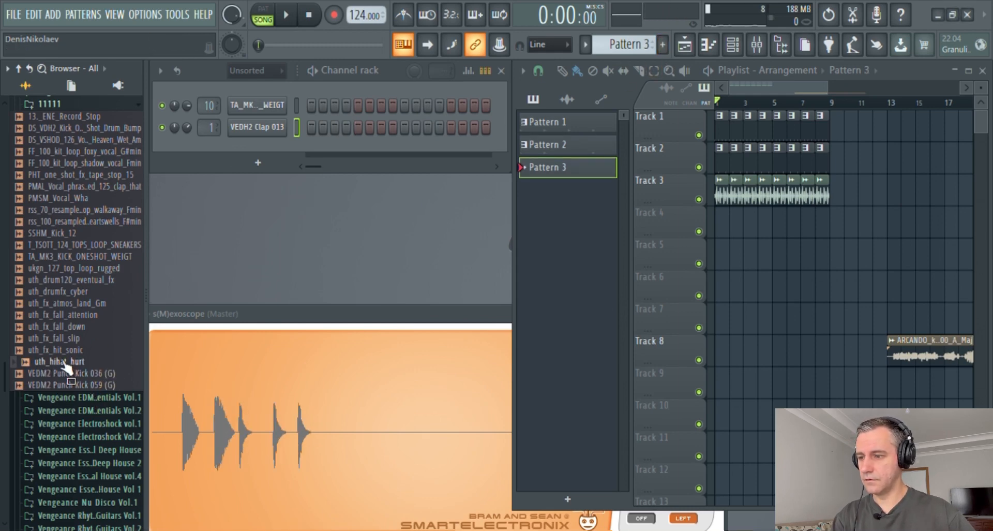
left_click_drag(253, 147, 253, 147)
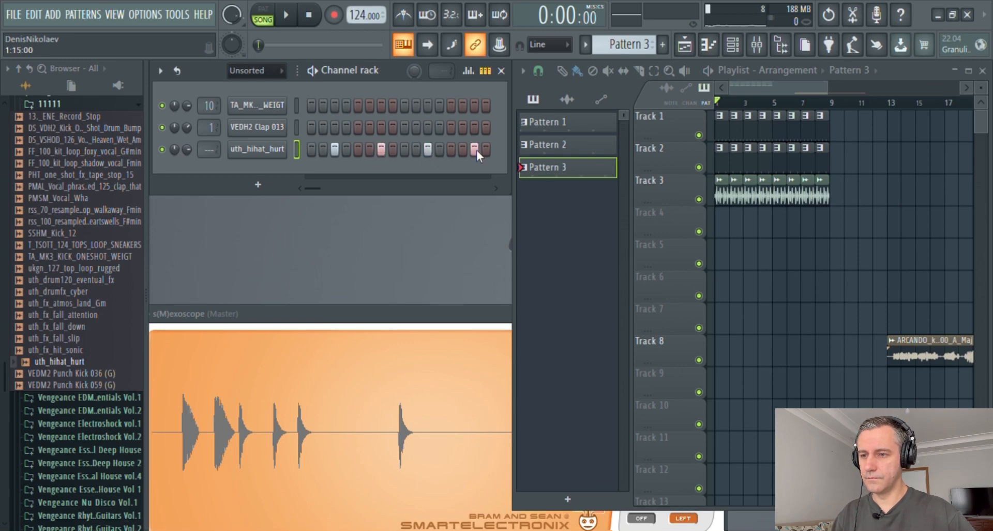
key("space")
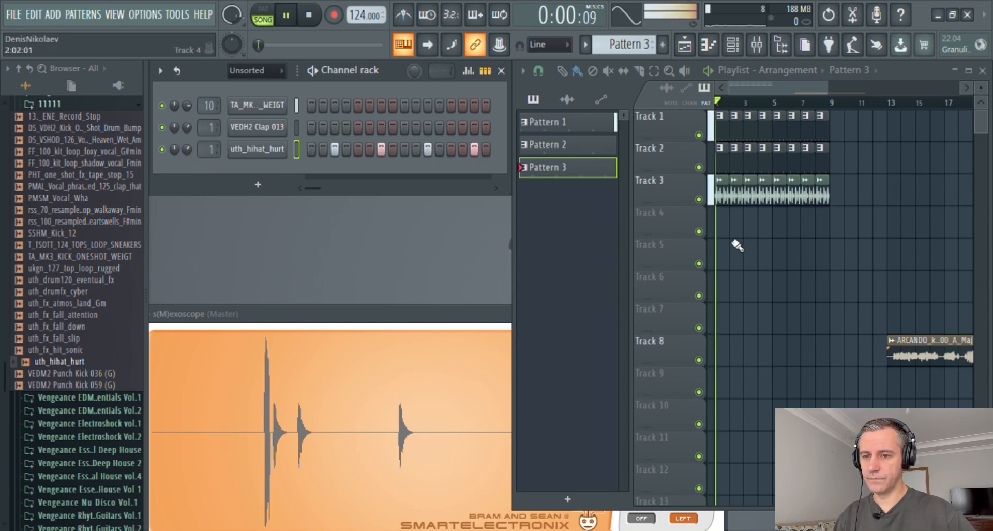
- Place Pattern 3 across bars 1 to 8 of Track 4 and lower the hi-hat channel's volume to about 59% during playback
left_click_drag(724, 228, 826, 227)
right_click(803, 313)
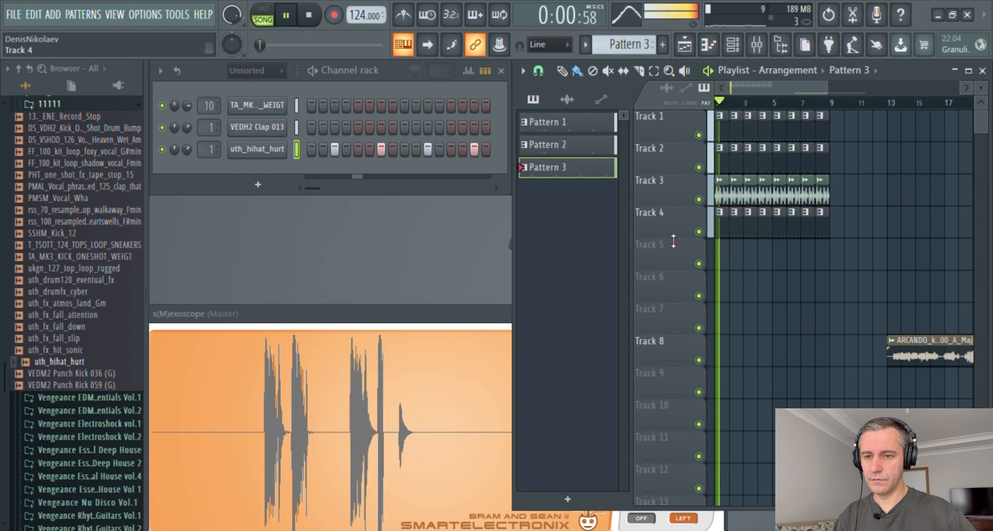
left_click_drag(186, 150, 186, 163)
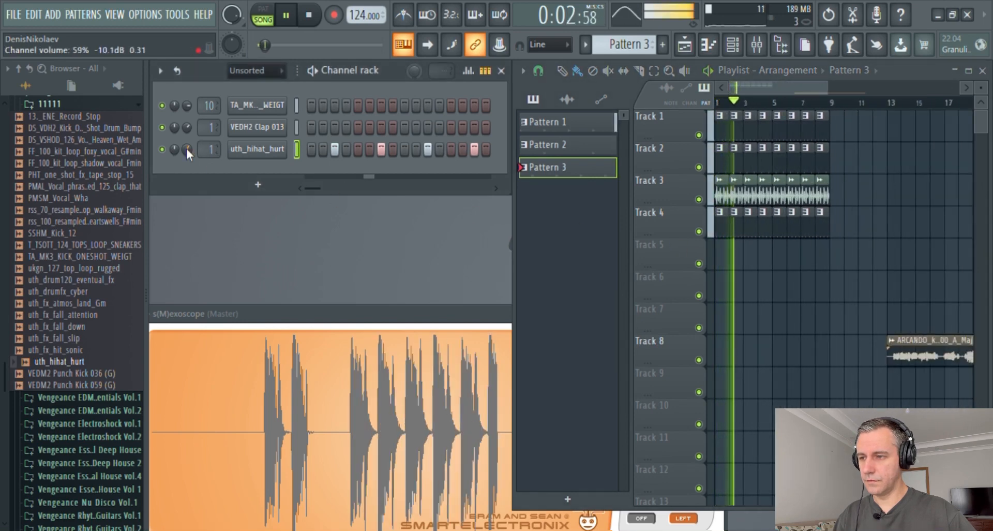
scroll(735, 288, "up", 4)
scroll(626, 231, "down", 3)
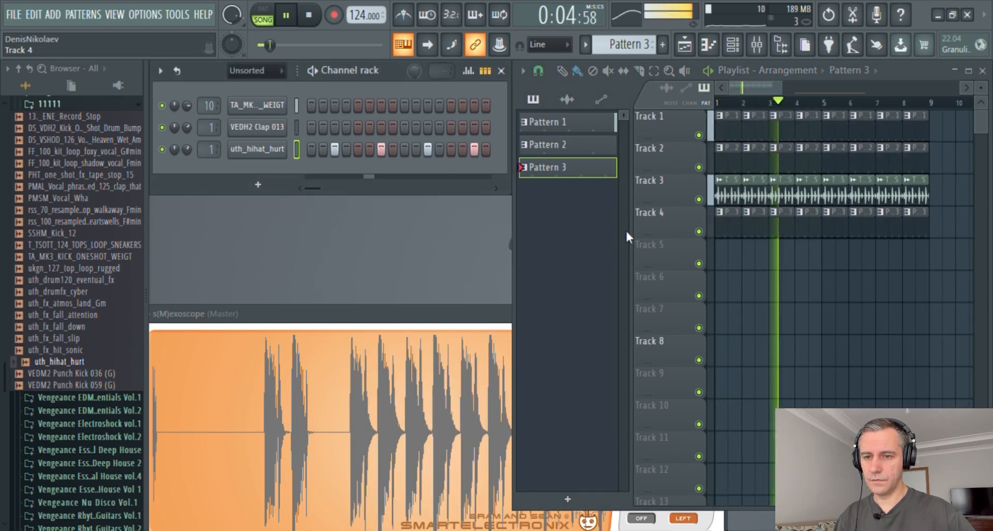
key("space")
- Leave the Vengeance samples and browse the drum samples in the DRUMZZ folder of the 2022 loops
left_click(78, 350)
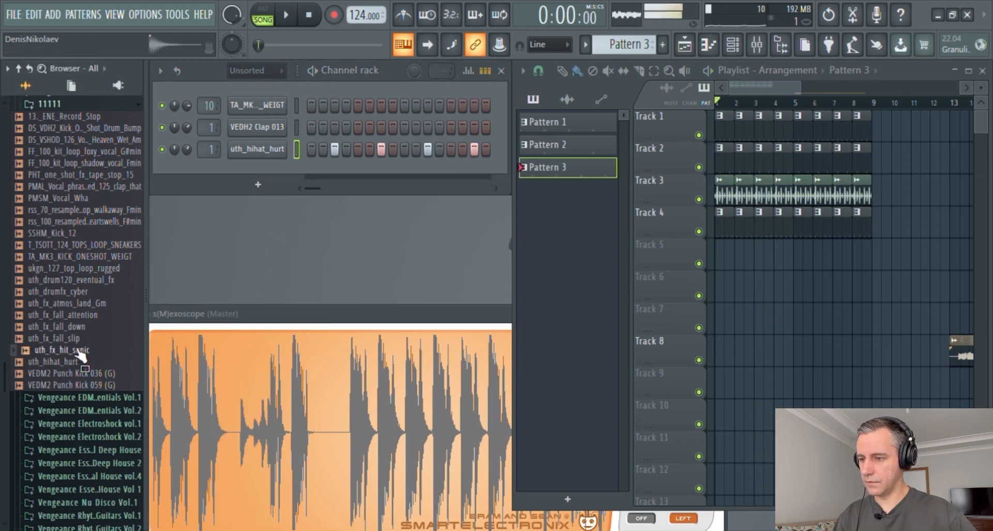
key("Left")
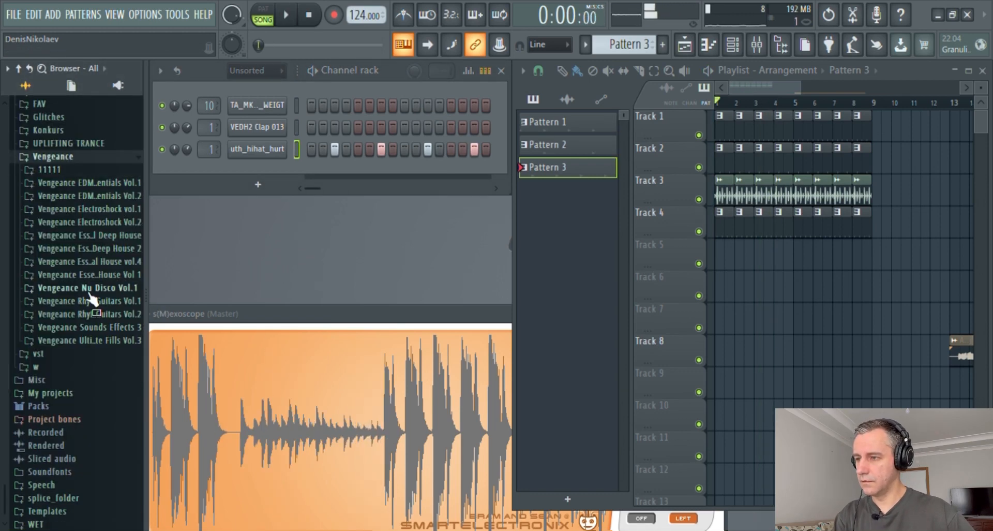
key("Left")
left_click(62, 275)
scroll(57, 310, "down", 2)
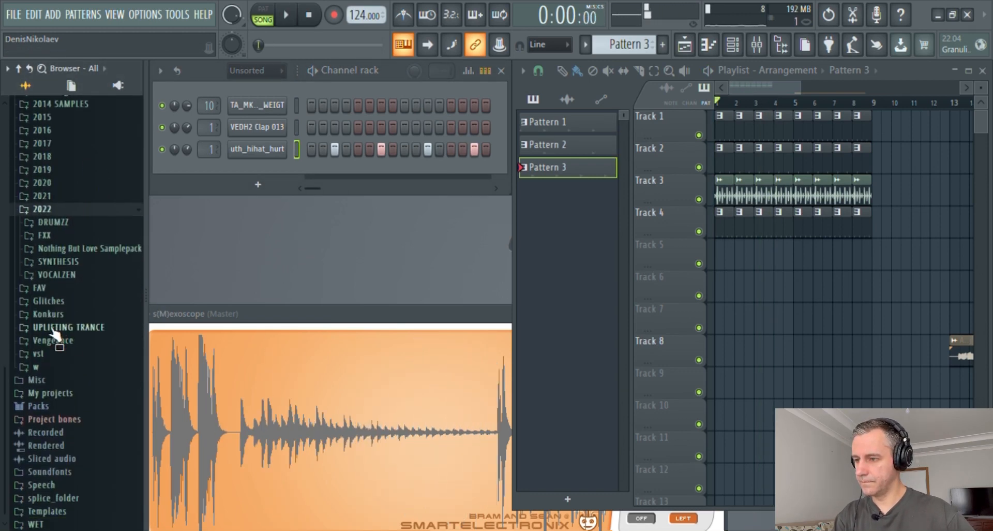
key("Down")
key("Right")
scroll(39, 271, "down", 10)
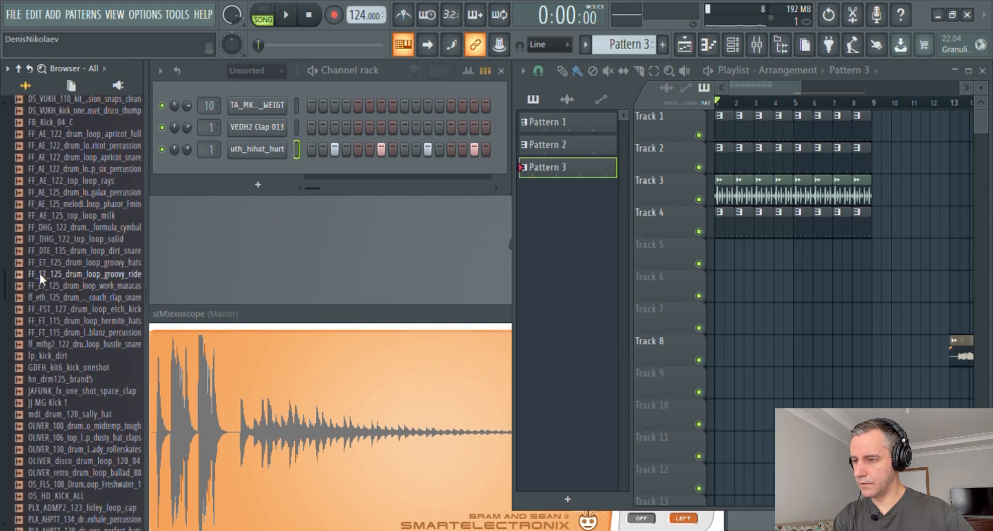
- Audition drum loops in the folder, ending with T_TSOTT_125_HAT_LOOP_BORDERLINE
left_click(70, 274)
scroll(70, 274, "down", 4)
left_click(61, 333)
scroll(61, 336, "down", 4)
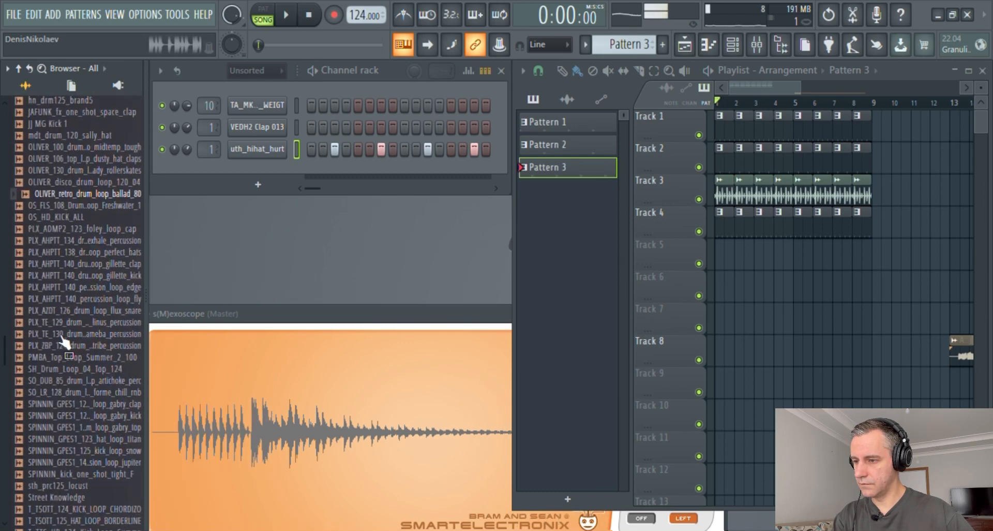
scroll(65, 343, "down", 8)
left_click(66, 227)
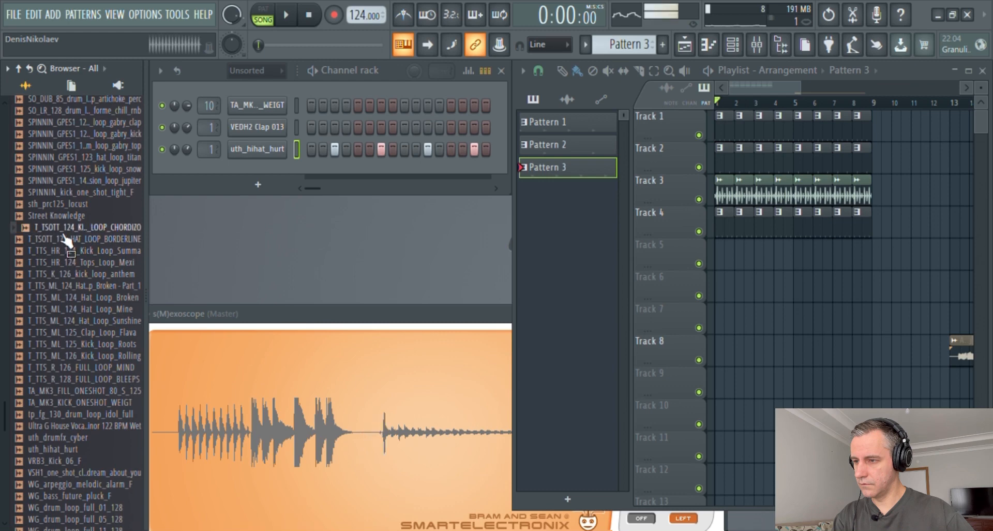
left_click(67, 239)
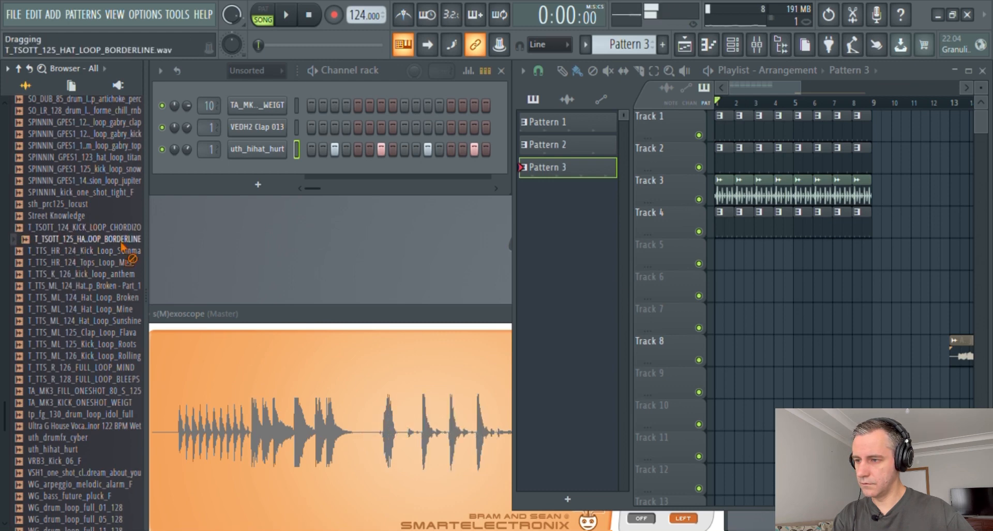
- Place T_TSOTT_125_HAT_LOOP_BORDERLINE on Track 5, time-stretch it to 4:00:00, and repeat it to fill bars 1 to 8
left_click_drag(727, 260, 729, 262)
scroll(674, 271, "up", 3)
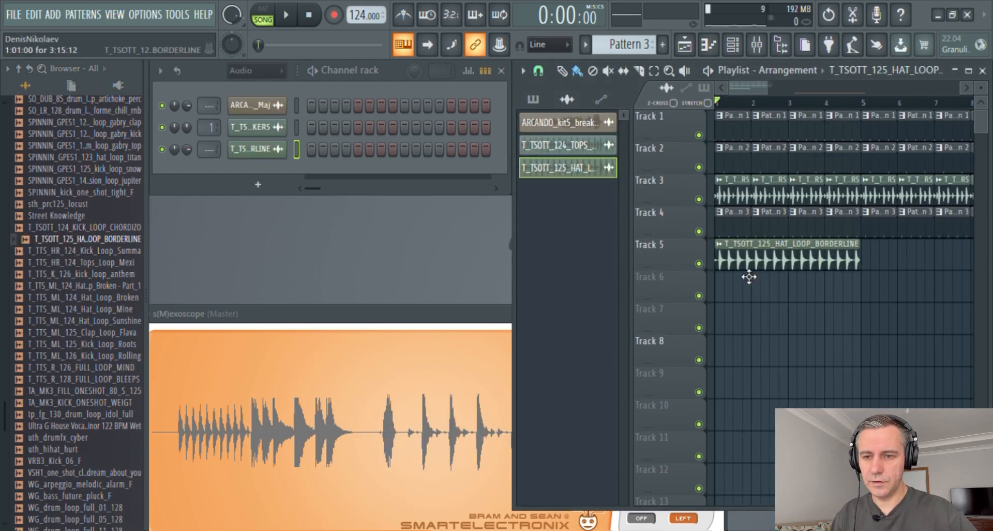
double_click(749, 263)
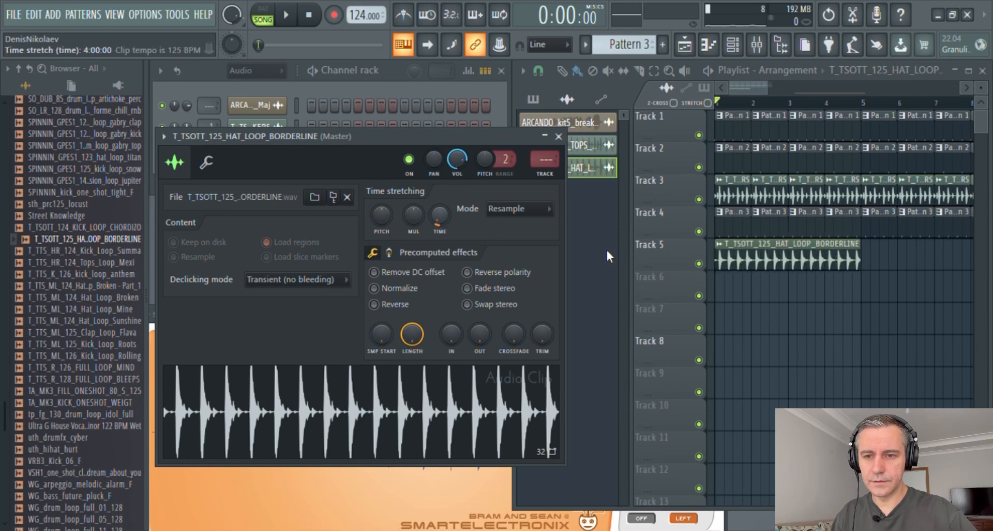
scroll(773, 268, "down", 4)
- Route the BORDERLINE hat loop to mixer Insert 1 and lower its channel volume to 52%
double_click(780, 267)
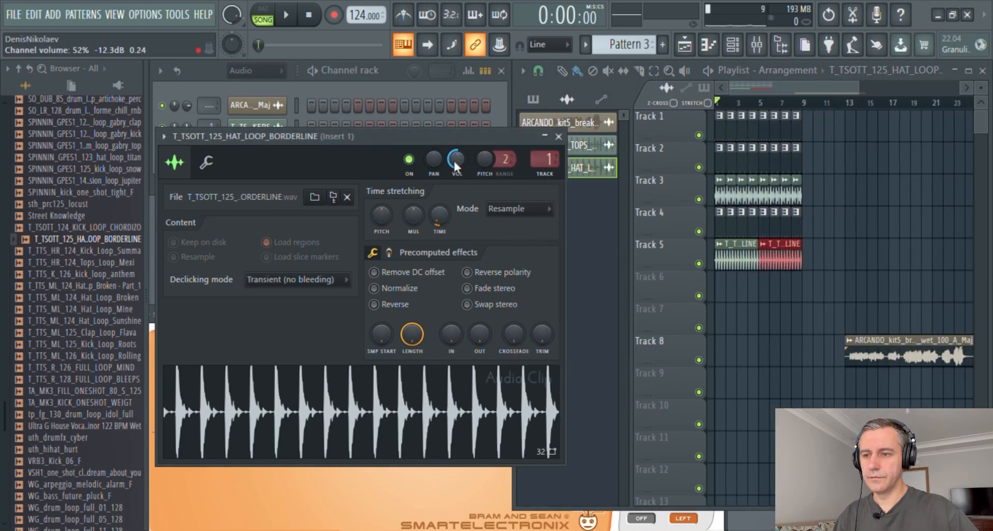
double_click(545, 167)
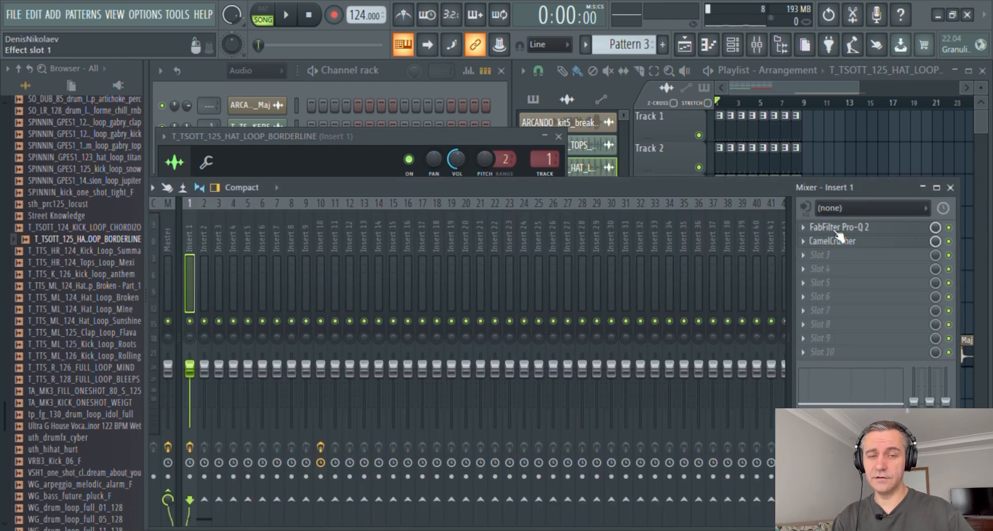
left_click(838, 240)
left_click(560, 137)
- Play the arrangement and lower the BORDERLINE hat loop's channel volume to 37%
key("space")
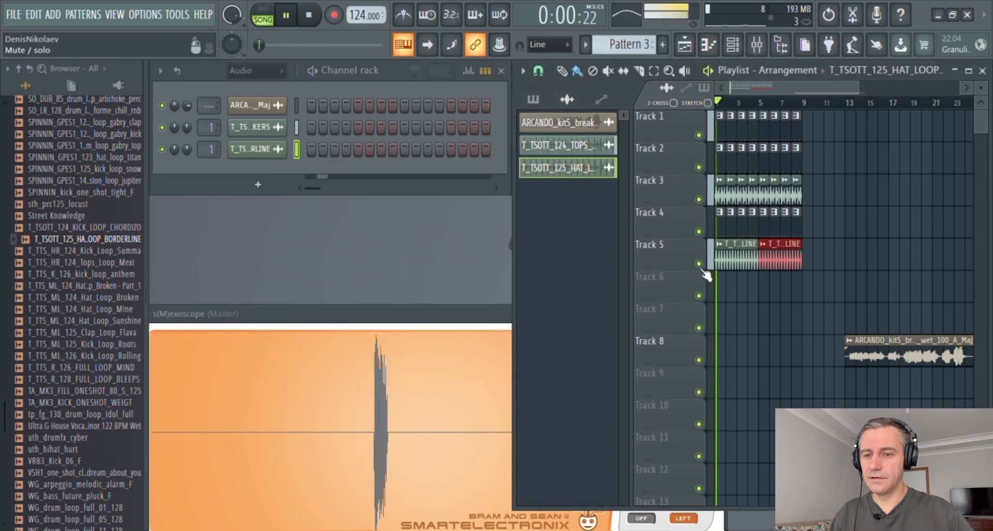
scroll(732, 273, "up", 3)
scroll(734, 272, "down", 3)
double_click(738, 262)
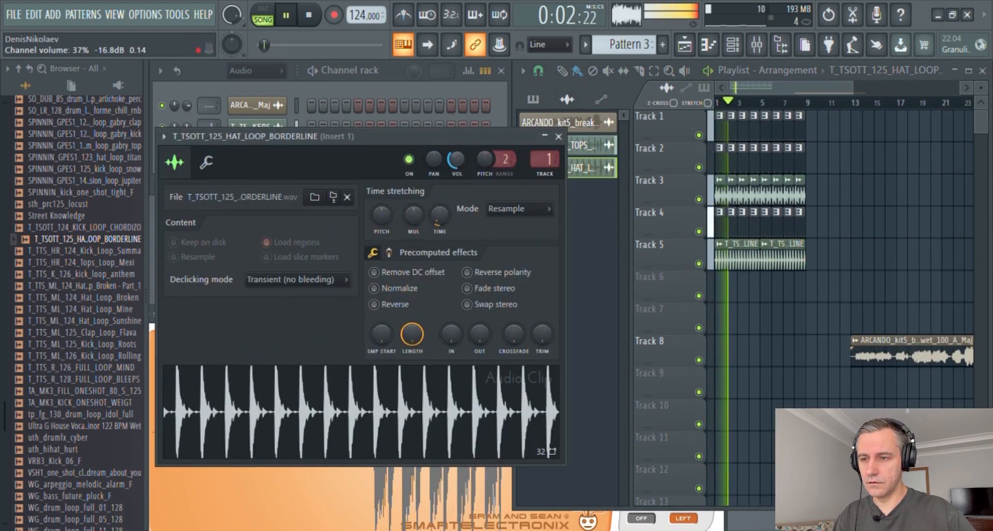
left_click(558, 136)
- Move the BORDERLINE hat loop up to Track 4, swapping places with the Pattern 3 clips
scroll(657, 227, "up", 2)
scroll(660, 225, "up", 4)
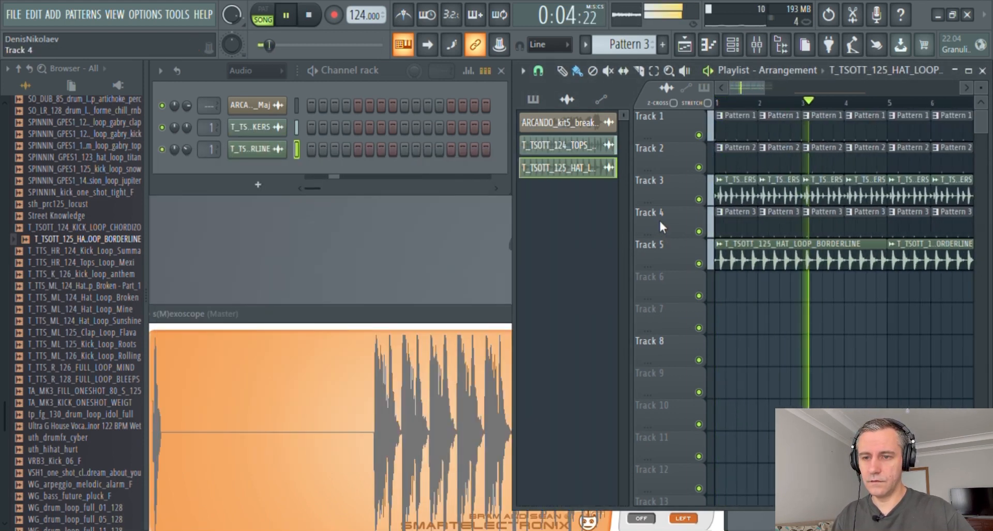
scroll(669, 248, "down", 3)
scroll(672, 258, "up", 1)
scroll(661, 211, "up", 1)
scroll(660, 210, "down", 1)
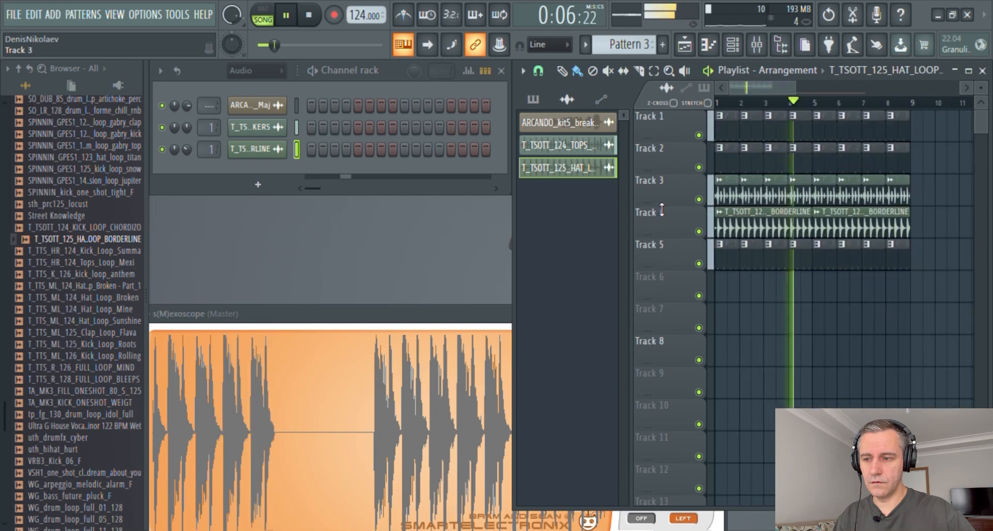
scroll(661, 211, "up", 4)
scroll(662, 210, "down", 4)
scroll(662, 210, "up", 3)
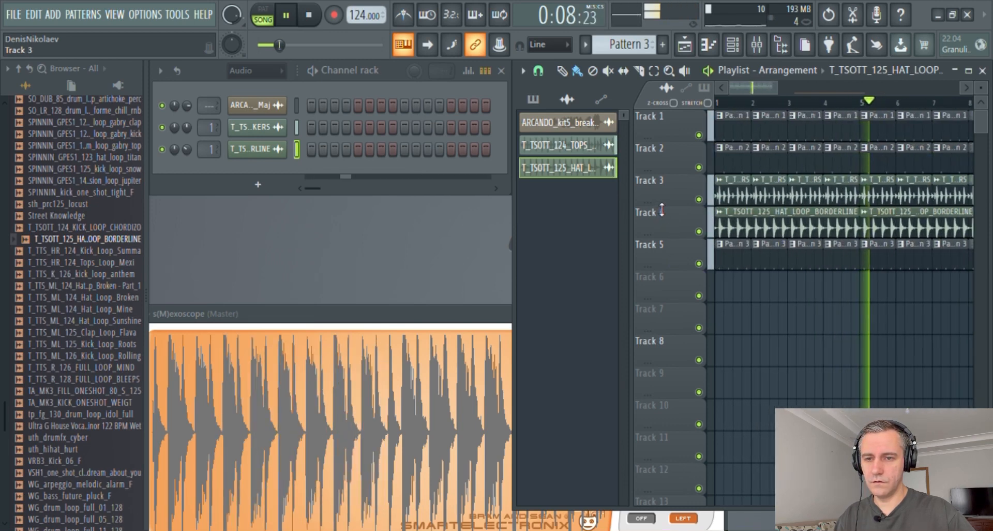
scroll(662, 210, "down", 5)
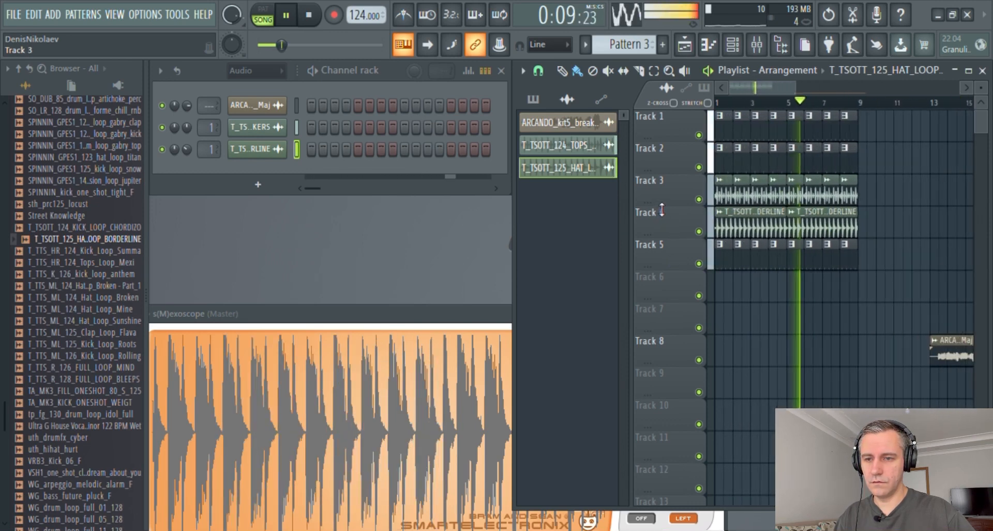
- Compare the arrangement's playback with Track 4 muted and unmuted
left_click(700, 232)
key("space")
key("space")
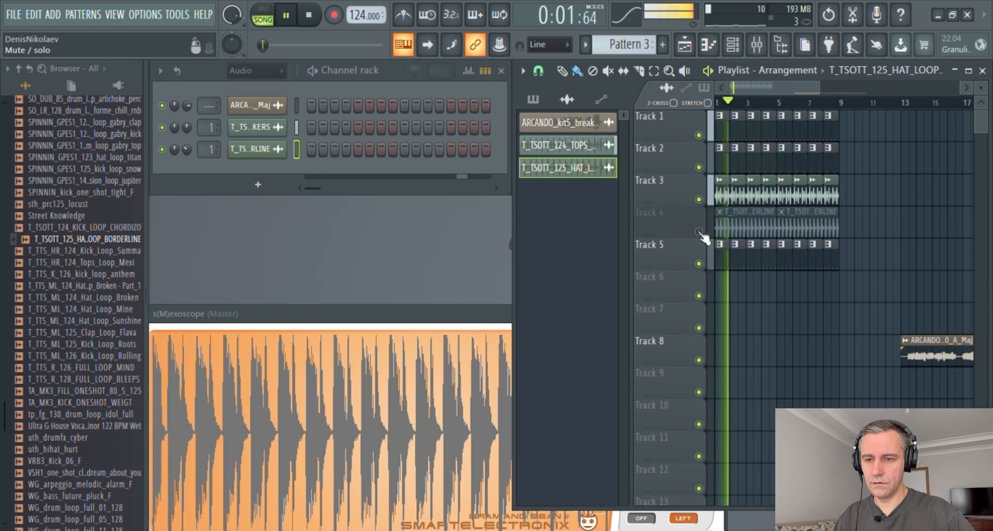
left_click(700, 233)
key("space")
key("space")
scroll(741, 247, "up", 3)
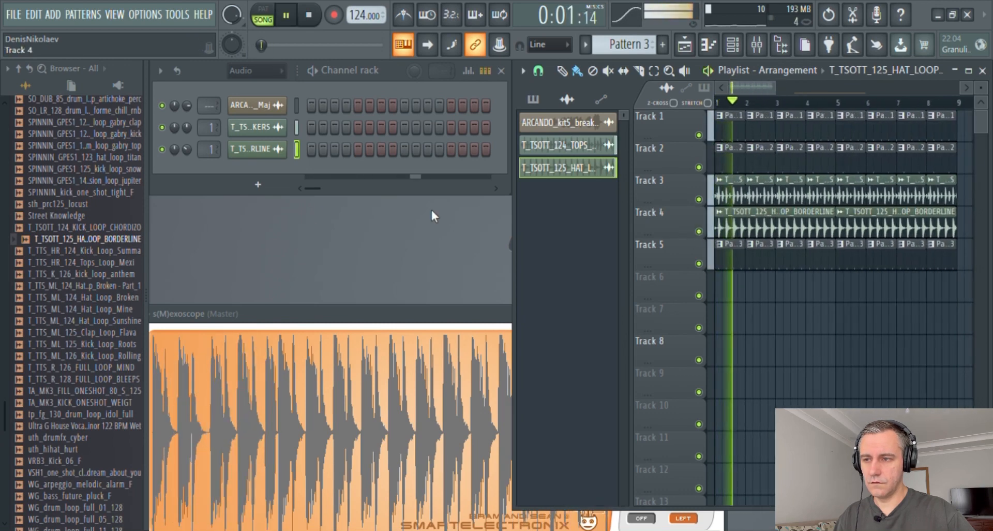
- Stop playback and audition further hat samples, settling on the T_TTS_ML_124 hat named Broken - Part_1
key("space")
left_click_drag(98, 263, 96, 267)
left_click(98, 285)
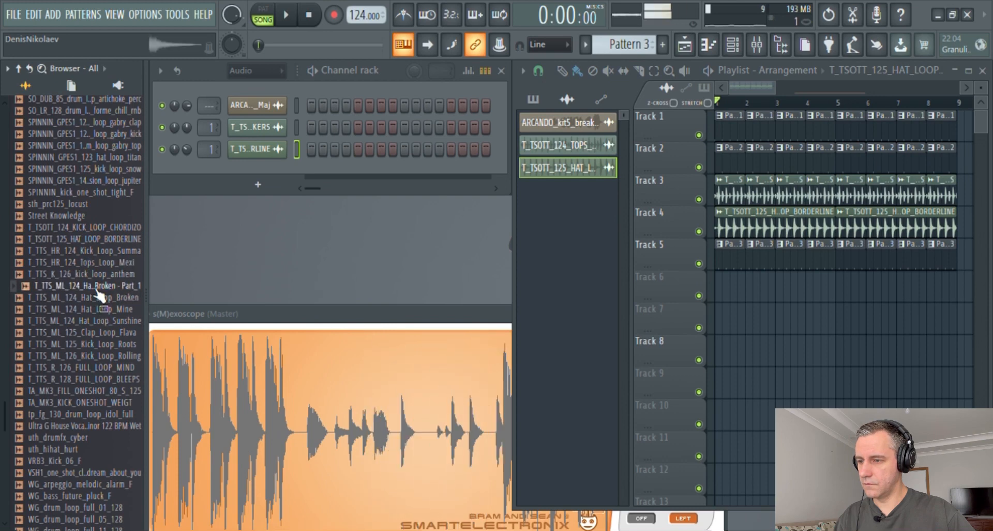
left_click(97, 297)
left_click(94, 287)
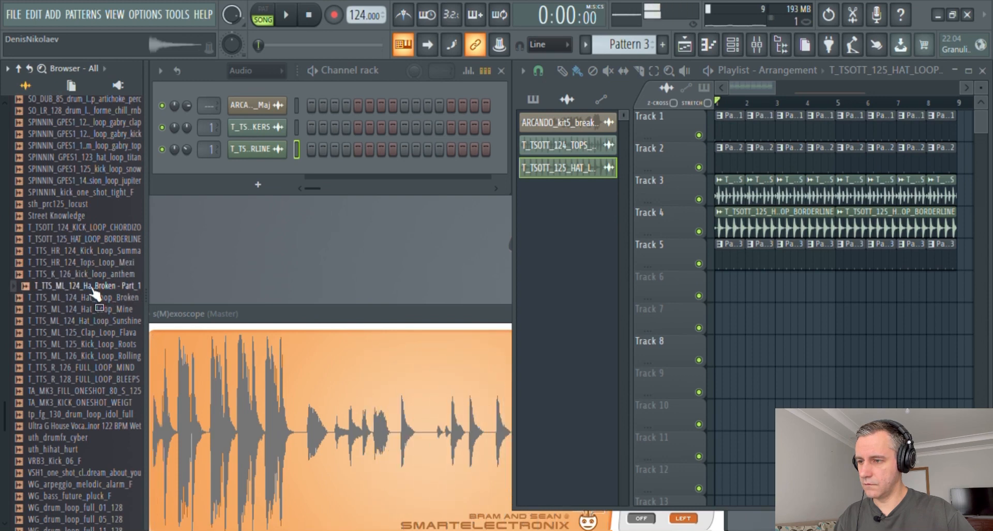
- Create Pattern 4 and program the Broken - Part_1 hat on steps 3, 7, 11 and 15, routed to Insert 1 at about 60% volume
left_click(252, 75)
left_click(287, 115)
key("F4")
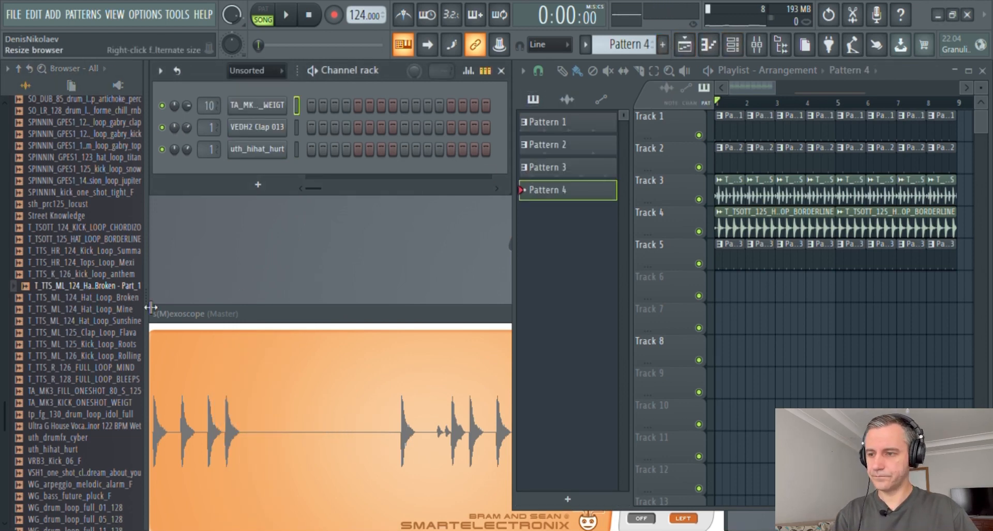
left_click_drag(83, 286, 260, 172)
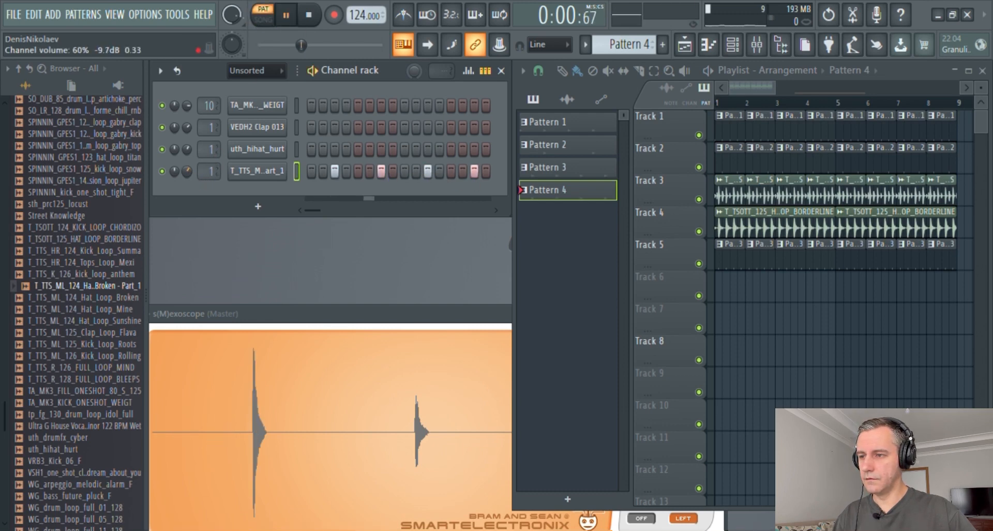
- Place Pattern 4 across bars 1 to 8 of Track 6
scroll(757, 312, "down", 2)
left_click_drag(722, 293, 898, 295)
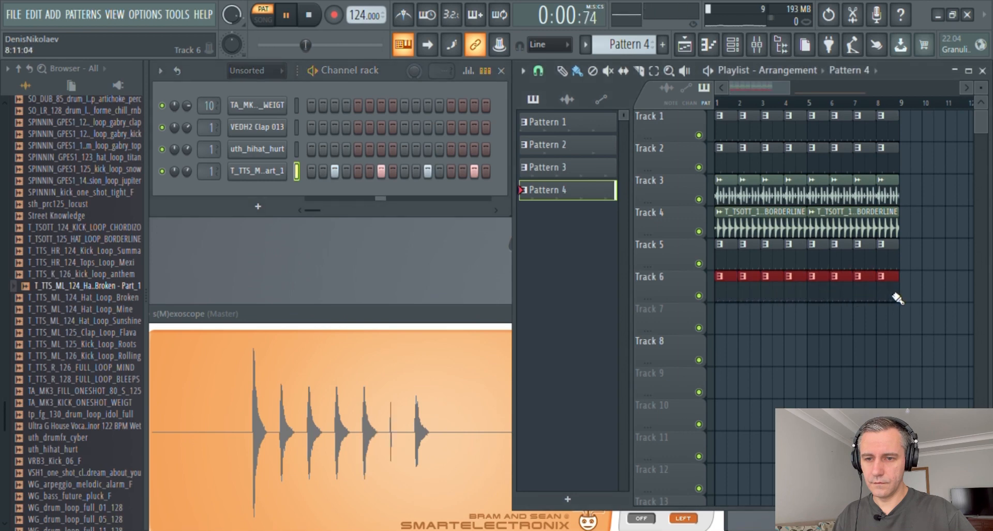
- Stop playback, clear the Pattern 4 clips from Track 6 and delete the Broken - Part_1 hat channel
left_click(699, 232)
left_click(309, 15)
left_click(263, 20)
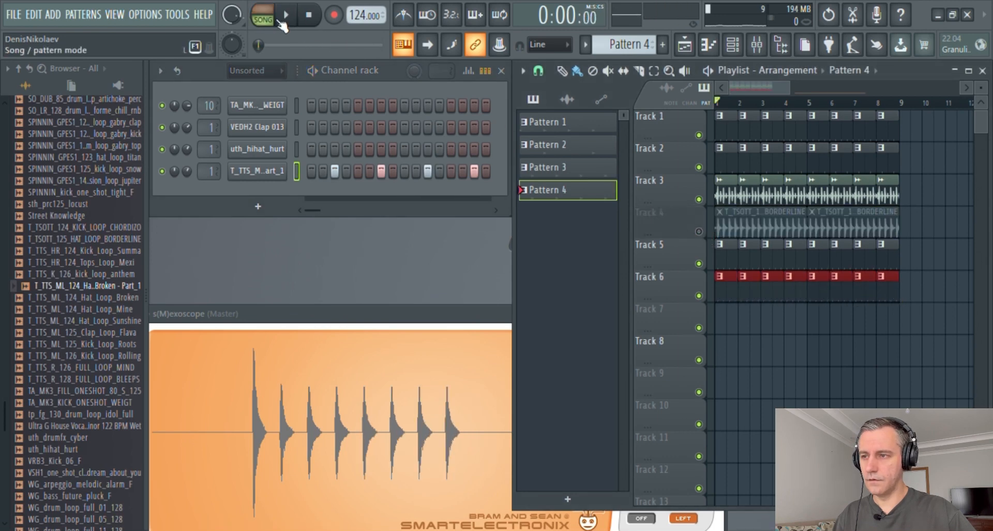
right_click(725, 293)
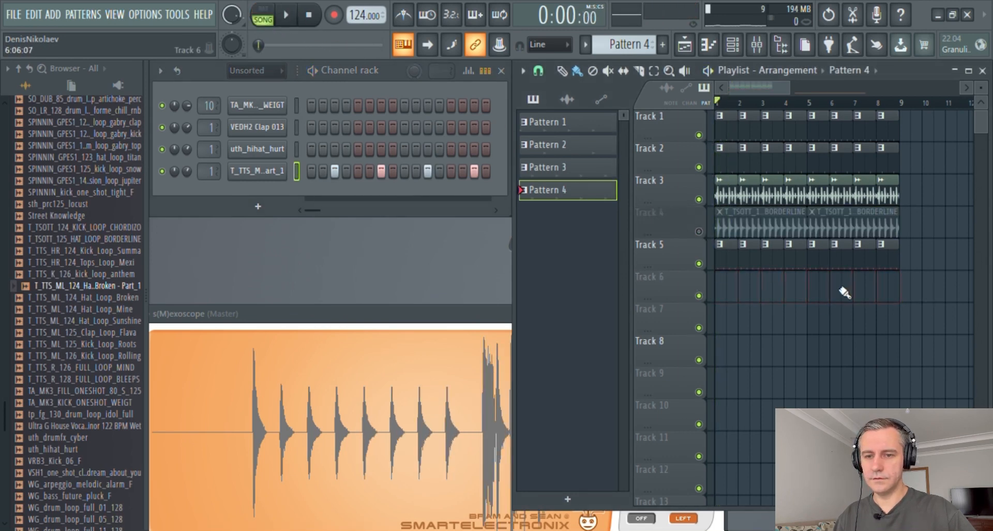
left_click(269, 178)
key("alt+Delete")
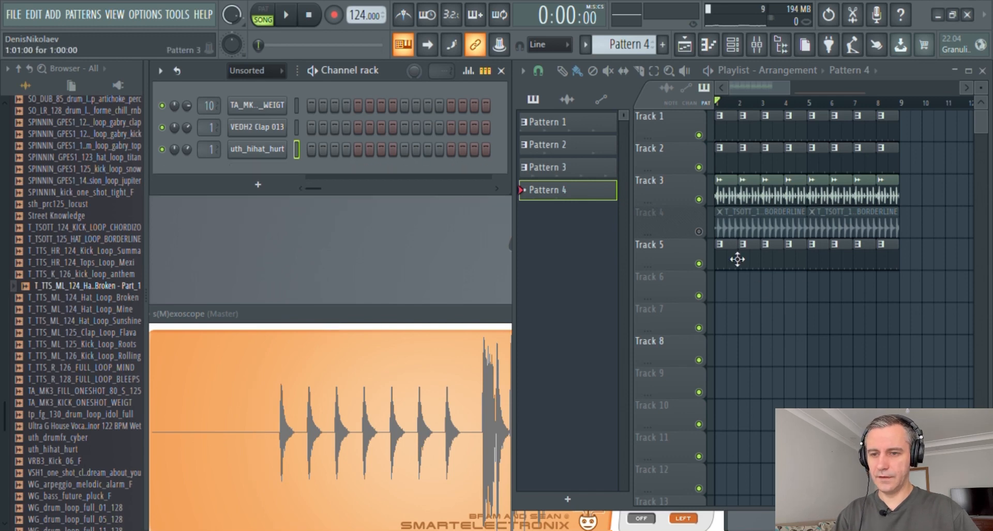
- Unmute Track 4 and check the arrangement's playback in song mode
left_click(699, 232)
key("space")
scroll(671, 250, "up", 3)
scroll(670, 250, "down", 5)
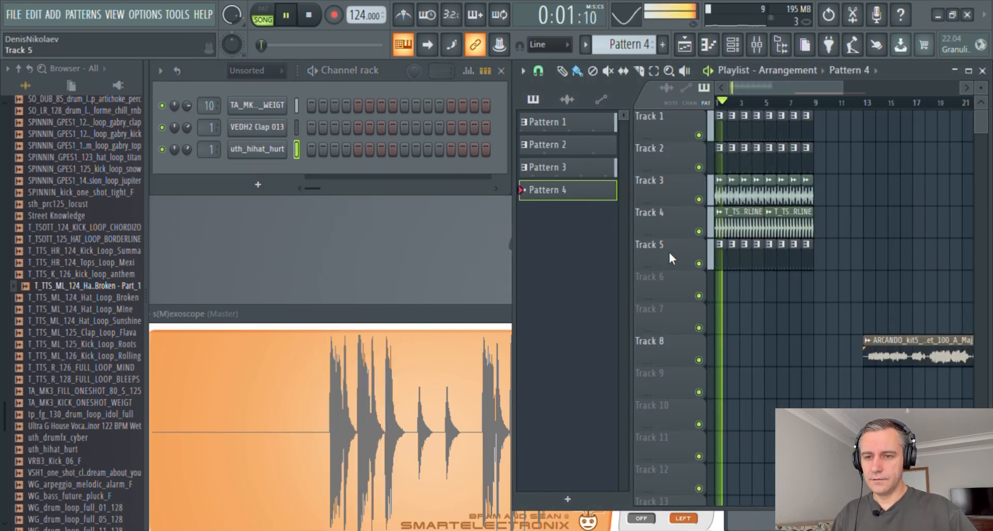
scroll(662, 247, "up", 4)
key("space")
scroll(656, 244, "down", 5)
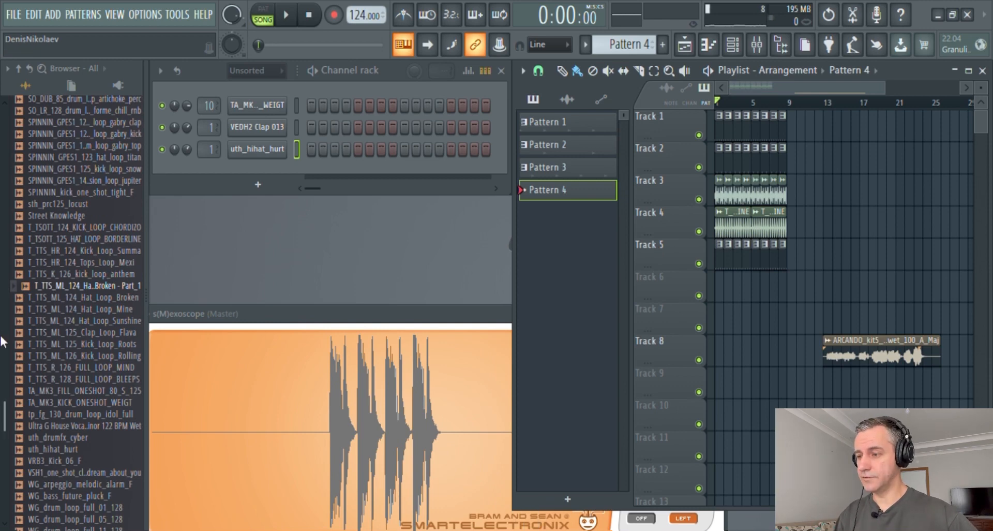
scroll(3, 342, "up", 15)
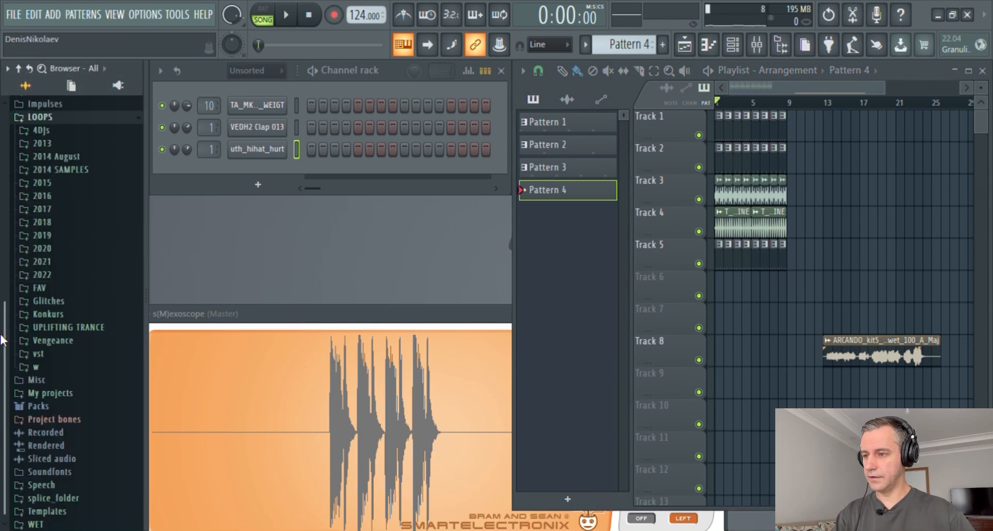
scroll(688, 326, "up", 1)
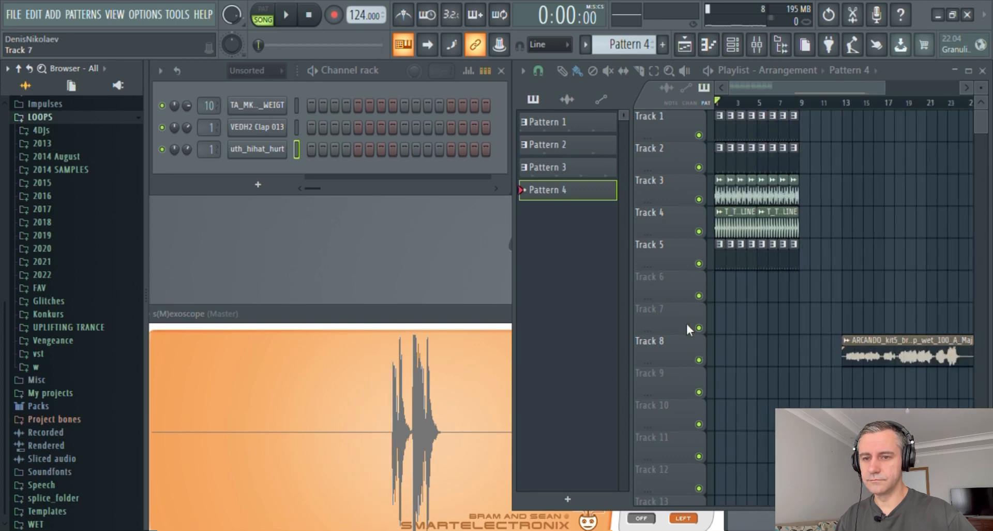
scroll(687, 323, "down", 1)
scroll(711, 282, "down", 2)
scroll(711, 281, "up", 2)
scroll(694, 288, "up", 1)
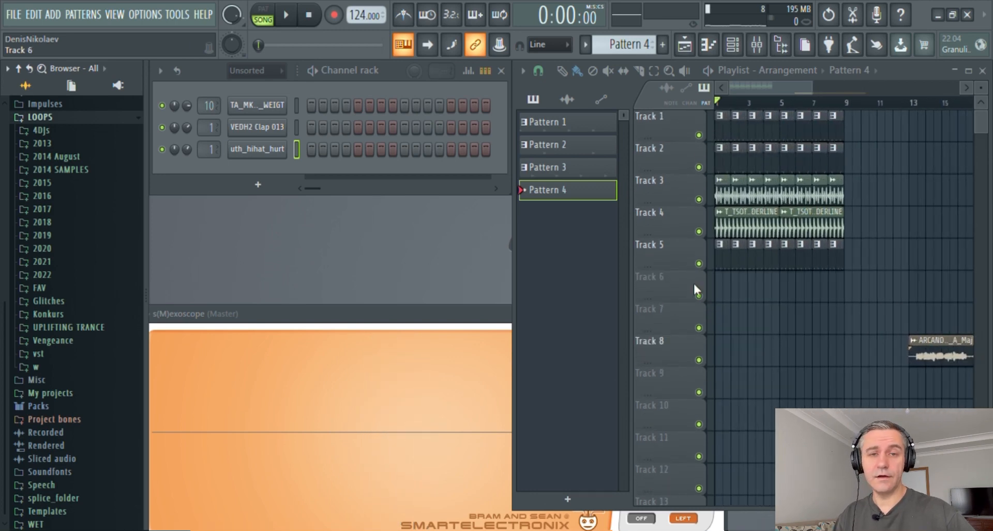
- Move the ARCANDO vocal clip from Track 8 to the start of bar 9 on Track 7
scroll(693, 287, "down", 1)
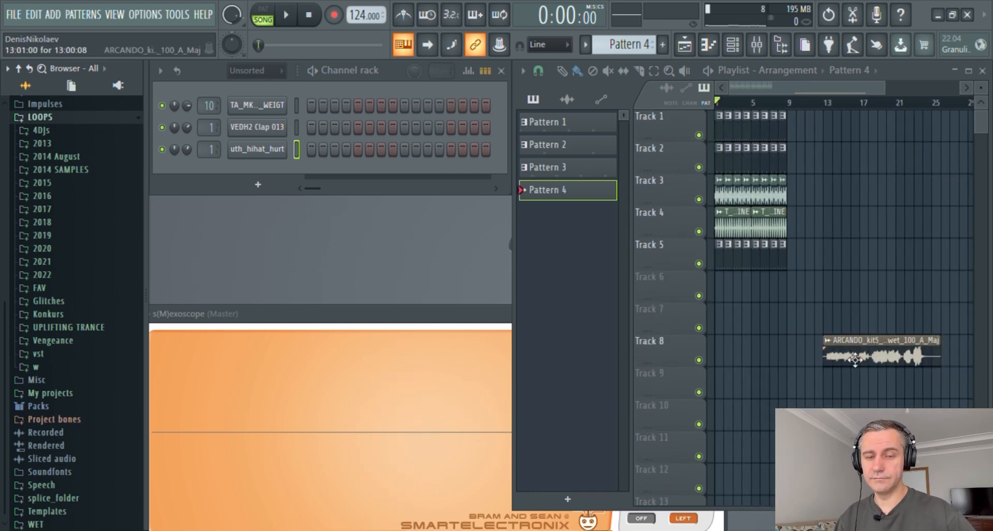
left_click_drag(855, 357, 819, 308)
scroll(838, 328, "up", 2)
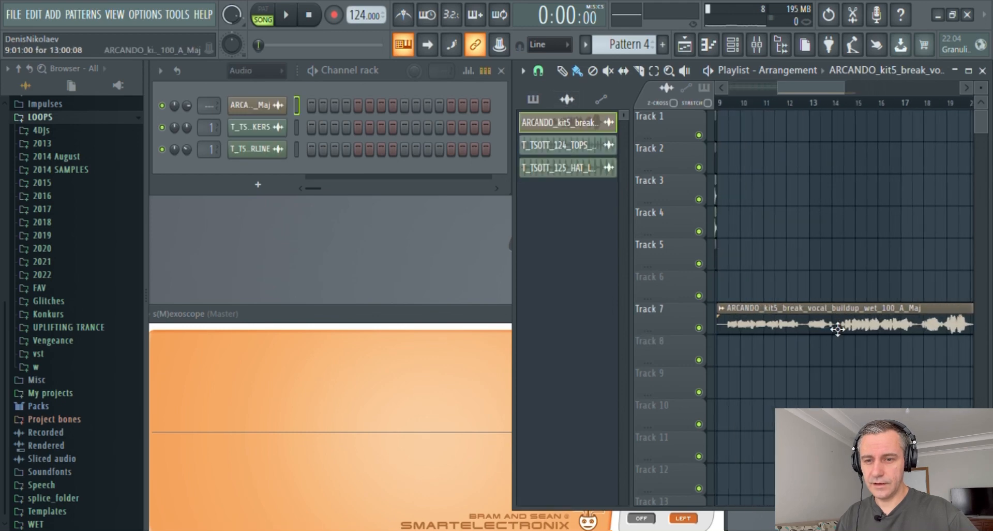
scroll(840, 329, "down", 1)
- Time-stretch the ARCANDO vocal sample to match the project tempo in its sample settings, keeping Resample mode
double_click(840, 327)
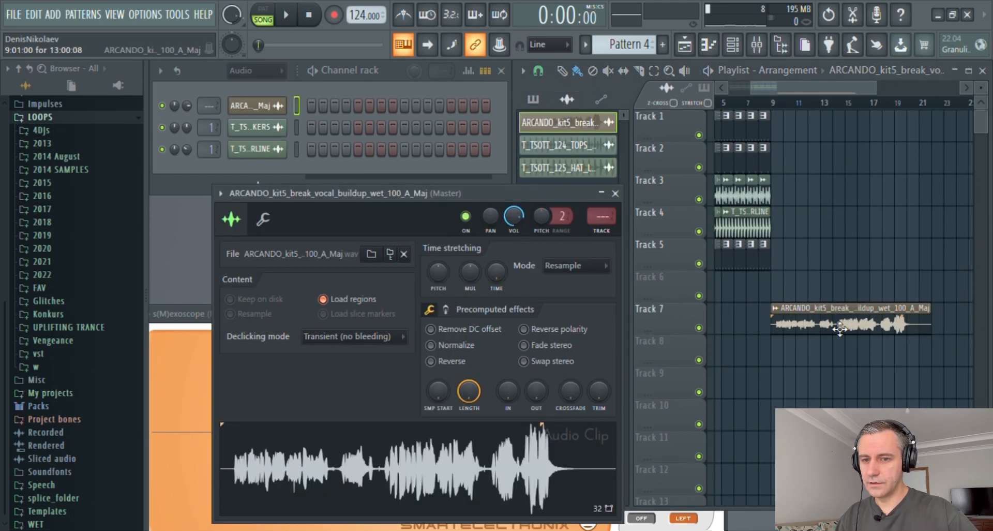
scroll(785, 331, "up", 6)
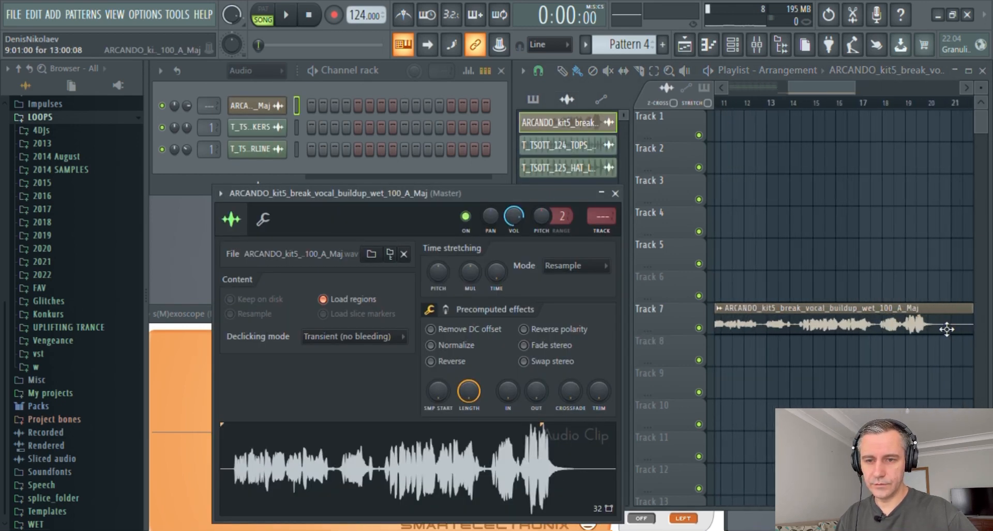
scroll(908, 327, "down", 6)
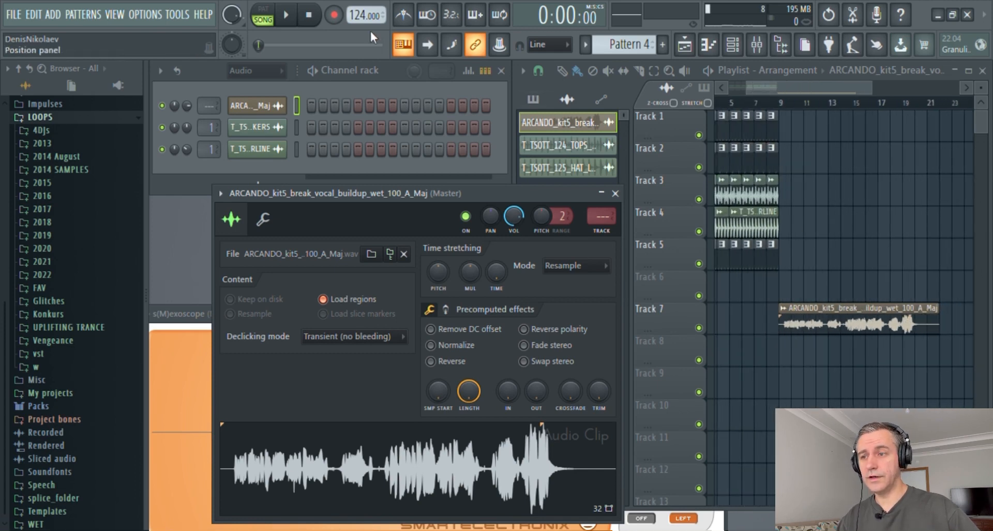
left_click_drag(492, 199, 462, 127)
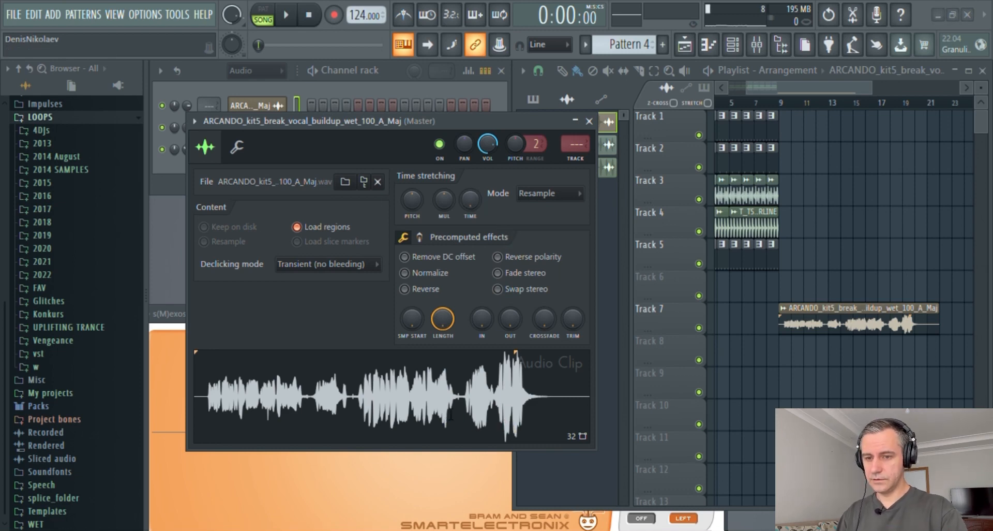
key("Return")
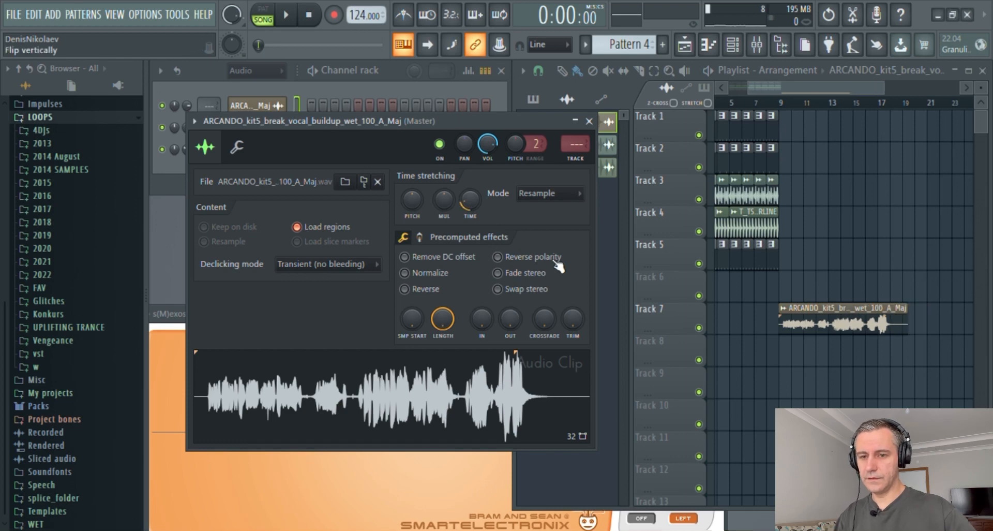
left_click(589, 121)
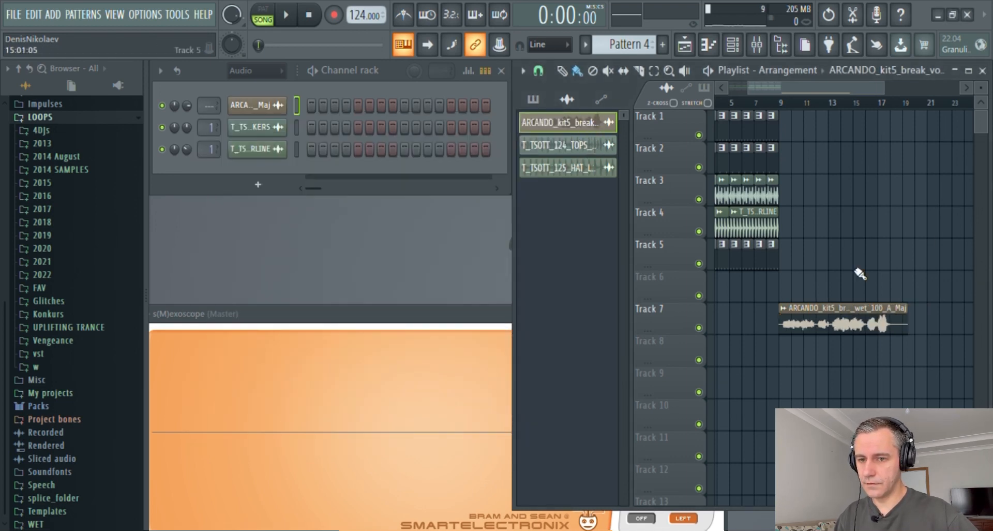
- Maximize the playlist and audition the stretched vocal from bar 9 with the metronome on
left_click(969, 71)
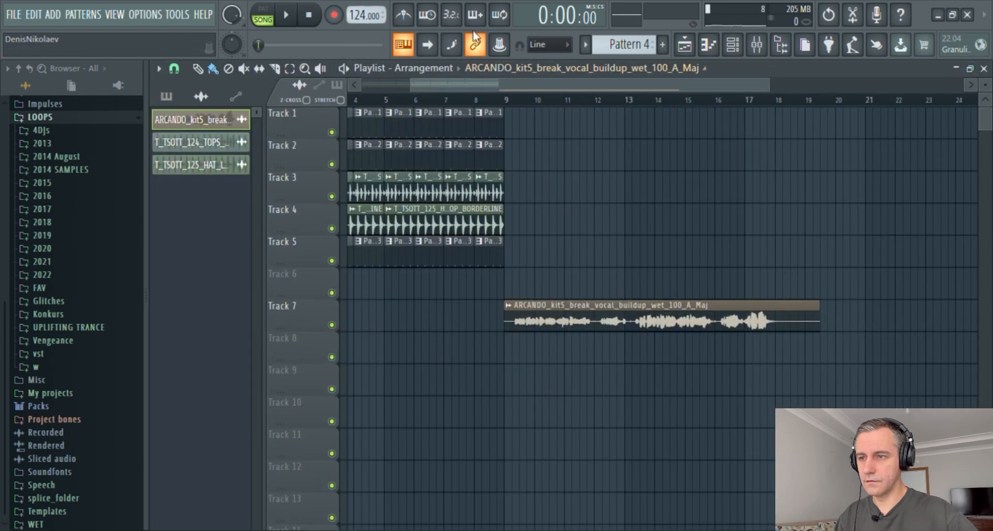
left_click(511, 101)
key("space")
scroll(520, 347, "up", 5)
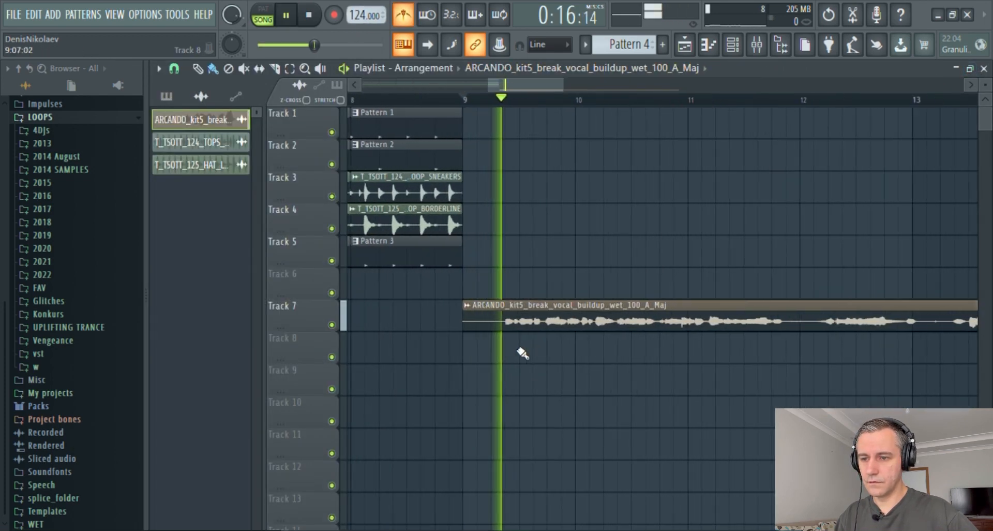
scroll(523, 353, "down", 5)
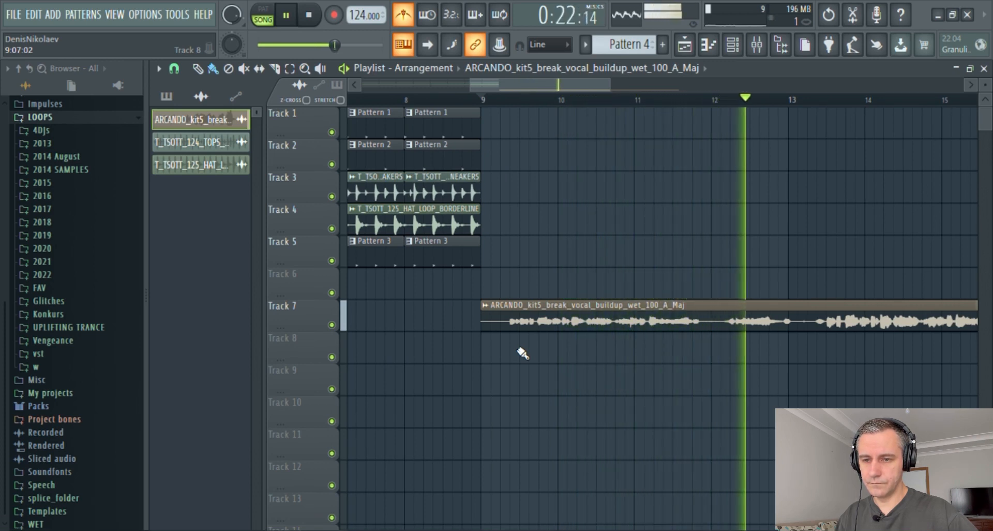
key("space")
- Try to slice the Track 7 vocal clip where the singing starts in bar 9
scroll(523, 351, "up", 8)
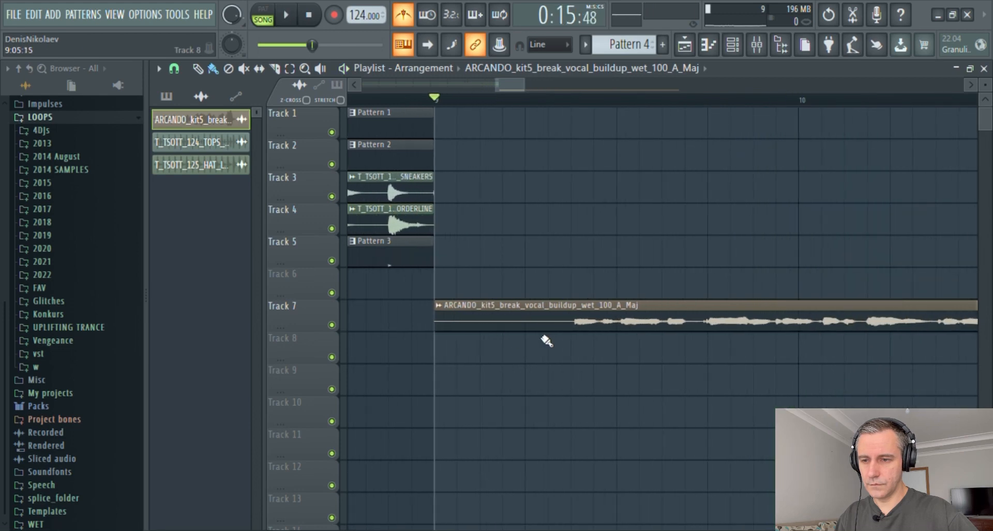
scroll(519, 346, "down", 8)
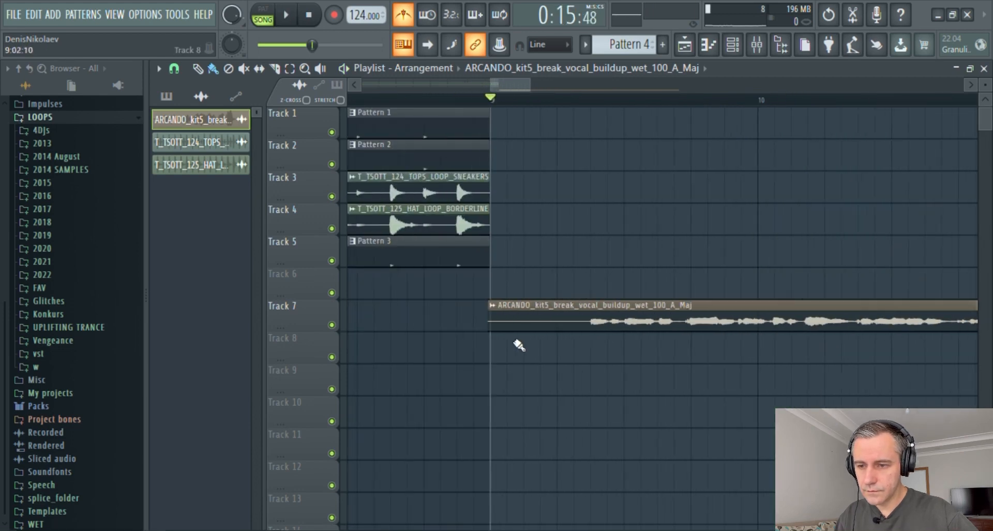
scroll(594, 319, "up", 5)
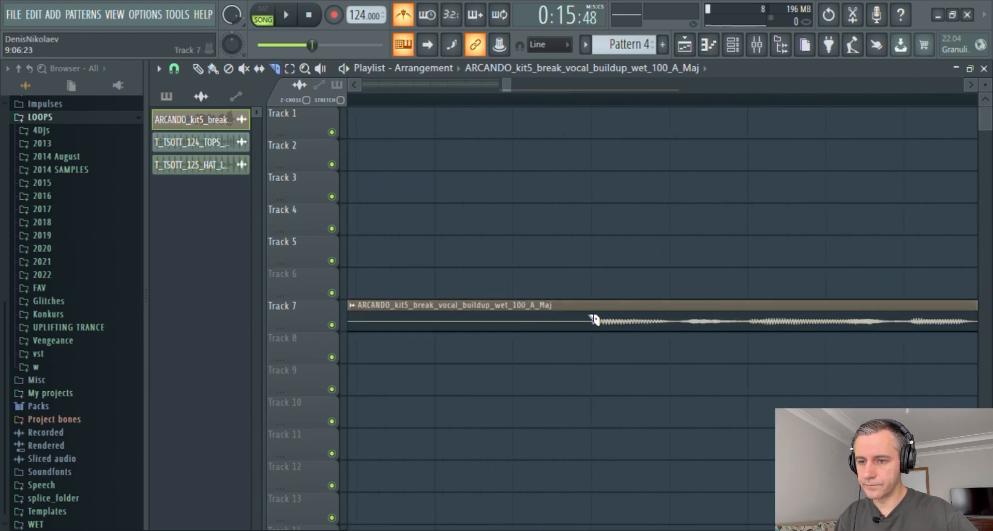
left_click_drag(599, 306, 595, 338)
scroll(536, 349, "down", 4)
key("ctrl+z")
- Slice the vocal clip at 9:07:00, where the singing starts, and delete the silent piece before it
scroll(558, 327, "up", 3)
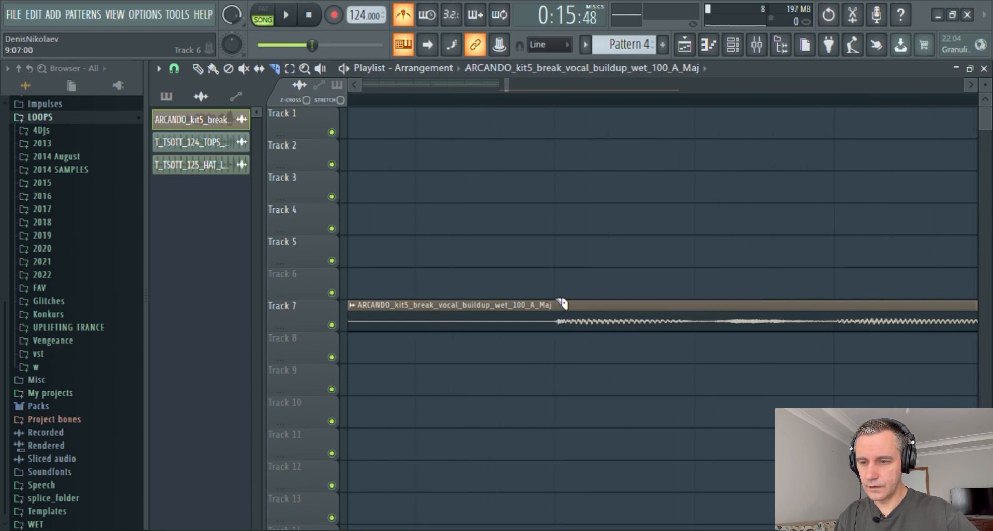
left_click_drag(559, 300, 561, 339)
scroll(565, 343, "up", 2)
key("ctrl+z")
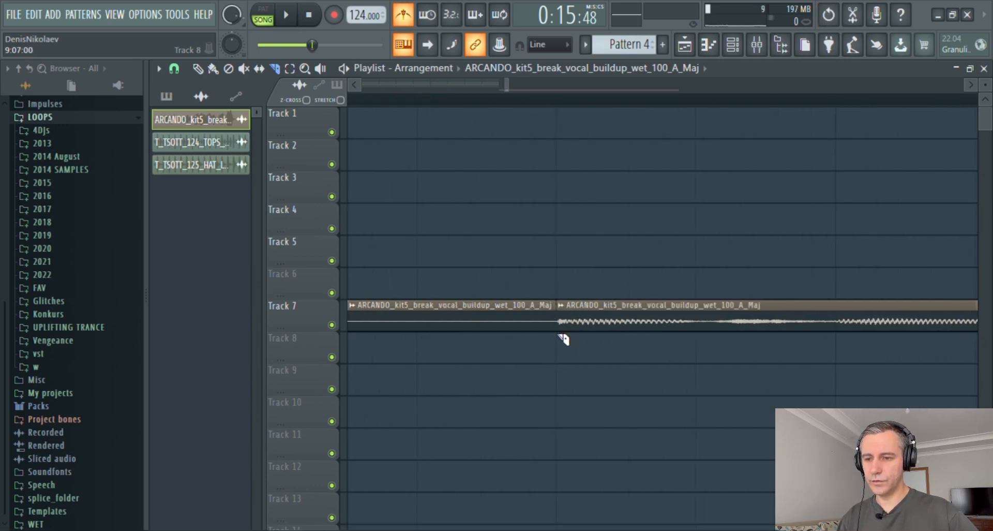
scroll(563, 343, "down", 5)
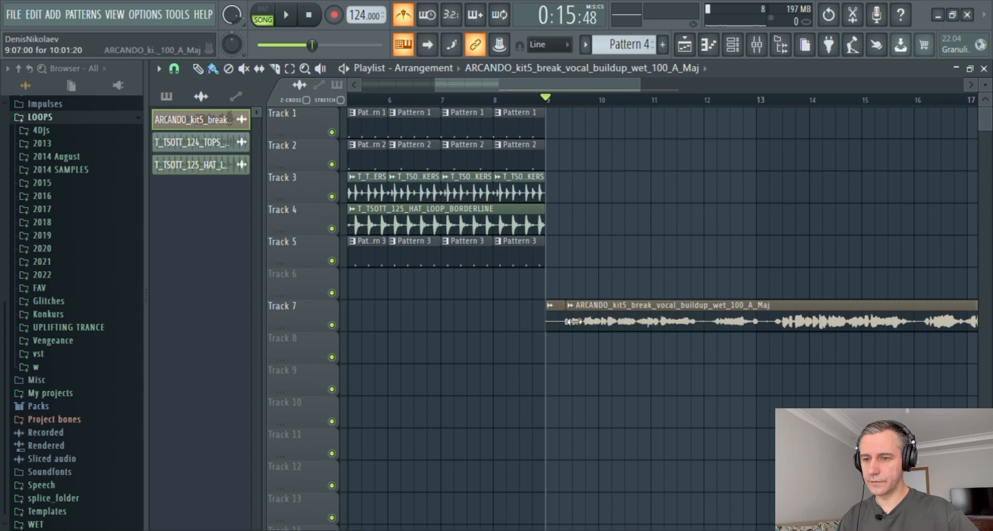
right_click(557, 322)
- Move the trimmed vocal clip on Track 7 so it starts at 9:15:00
left_click_drag(648, 326, 603, 322)
scroll(605, 283, "up", 2)
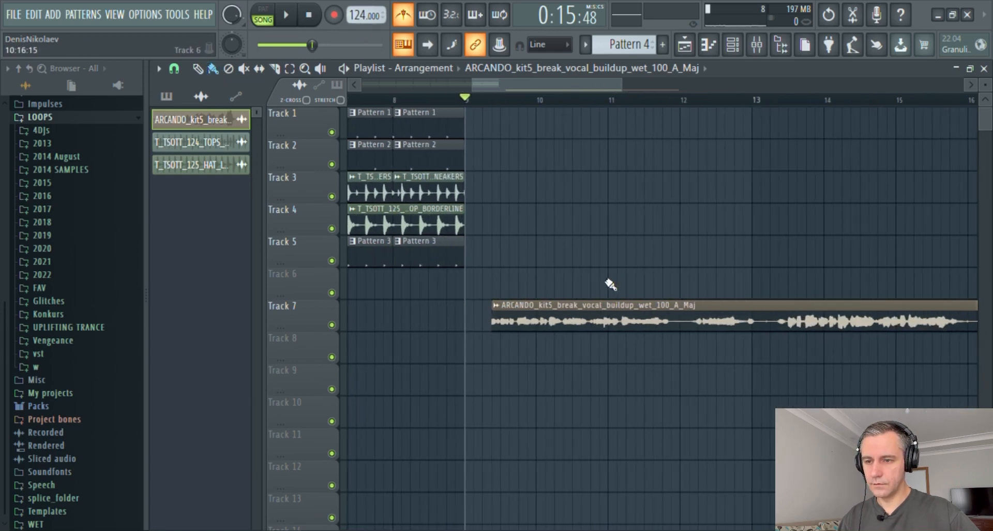
scroll(545, 339, "up", 3)
left_click_drag(501, 331, 567, 336)
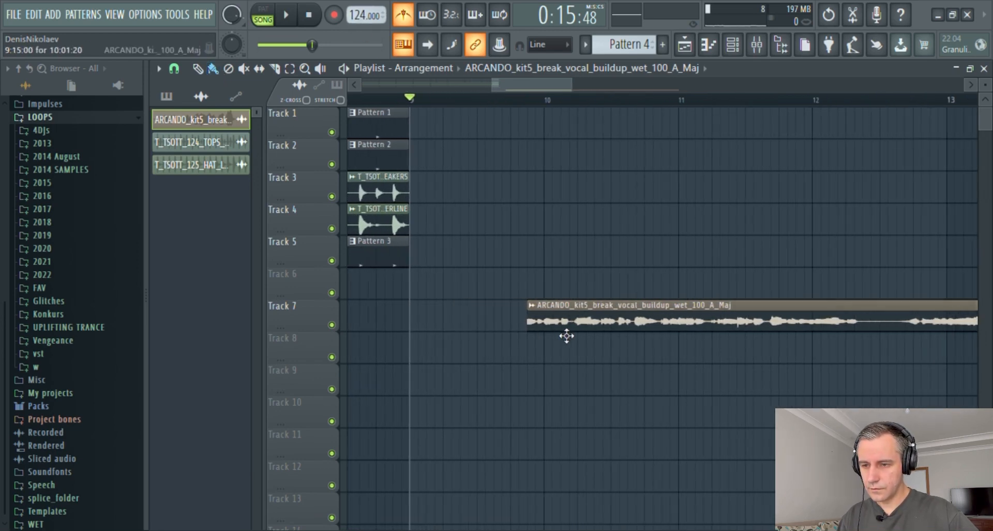
- Play the repositioned vocal from bar 10 to check its timing against the metronome
left_click(549, 101)
key("space")
scroll(506, 245, "down", 4)
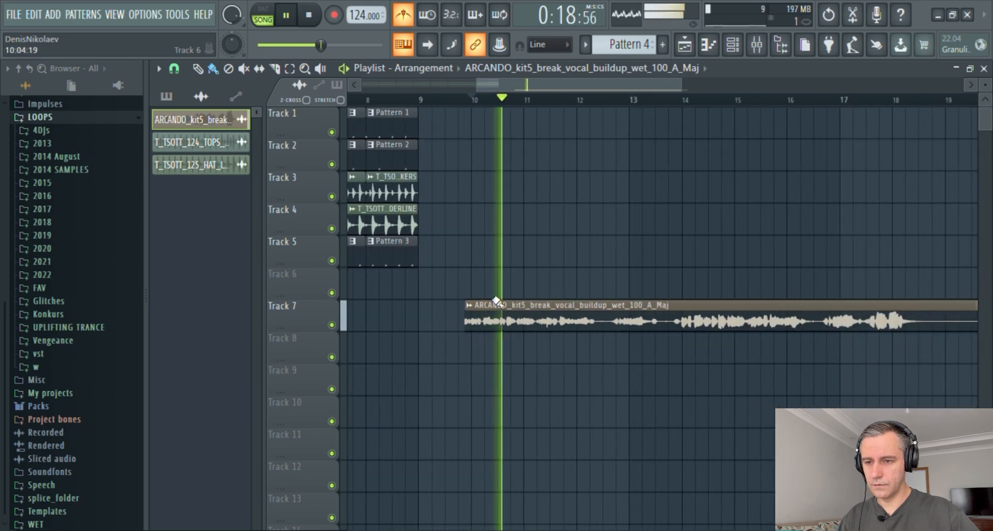
scroll(504, 284, "up", 1)
scroll(505, 282, "down", 2)
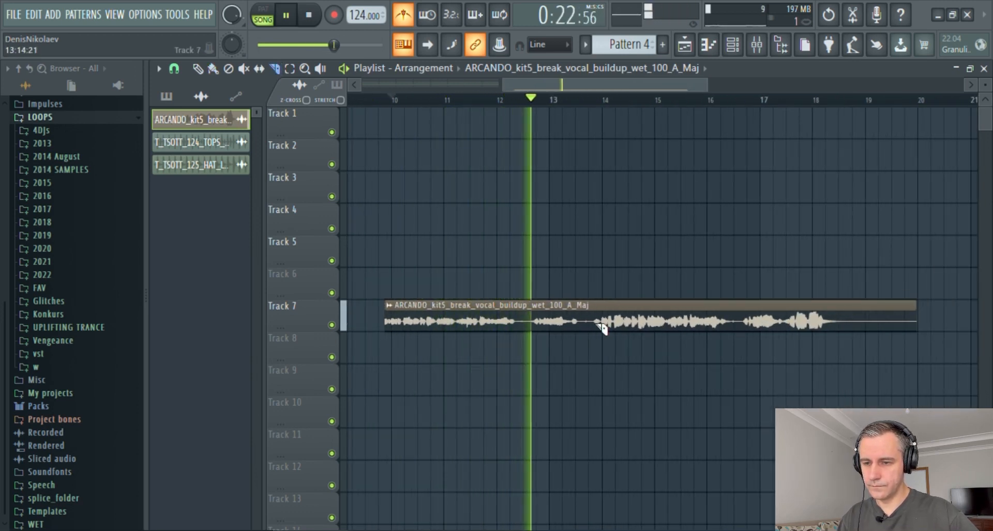
- Slice the vocal clip at bar 14, stop playback and delete the part after the cut
scroll(607, 336, "up", 3)
scroll(606, 331, "up", 2)
left_click_drag(579, 312, 580, 356)
scroll(580, 356, "down", 5)
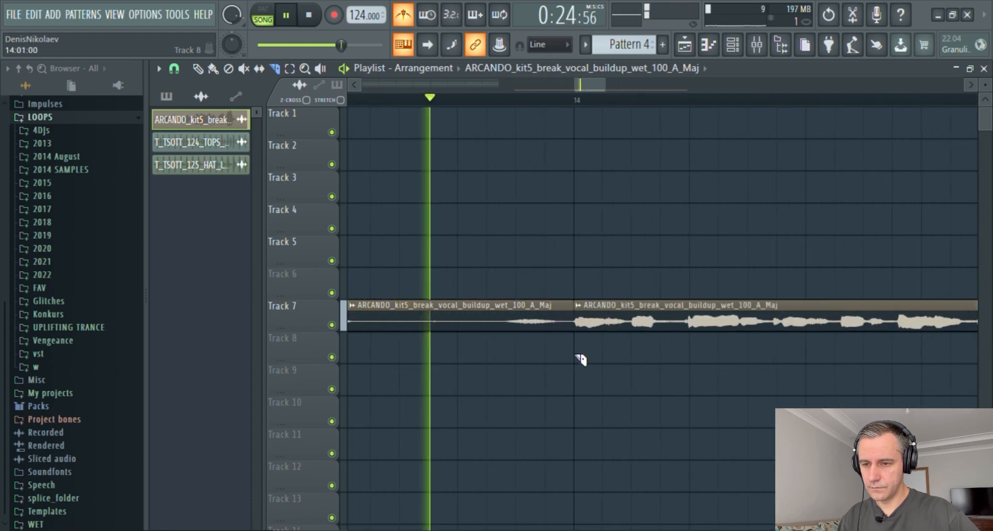
key("space")
right_click(605, 321)
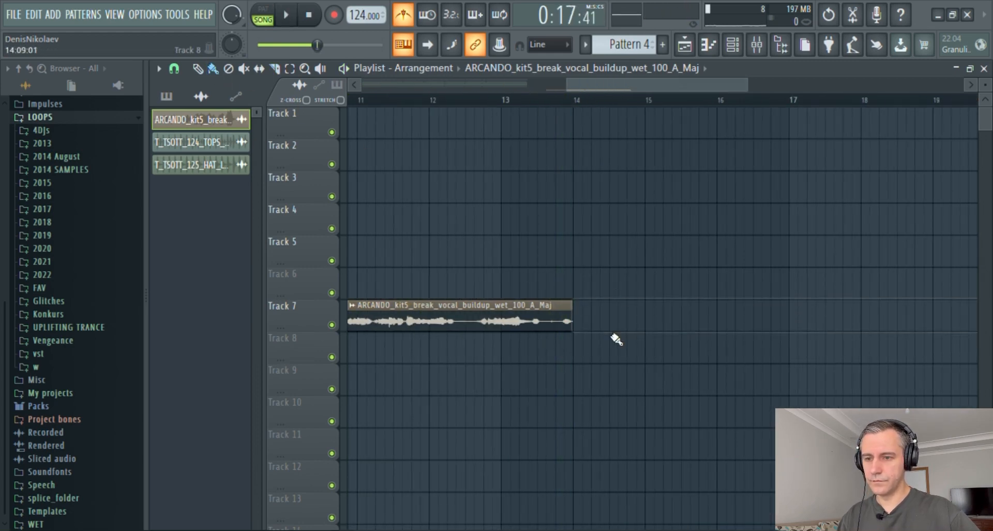
- Move the vocal clip on Track 7 to 8:15:00 and place a copy on Track 8 at 12:15:00
scroll(612, 333, "down", 4)
scroll(616, 332, "up", 2)
scroll(637, 331, "down", 2)
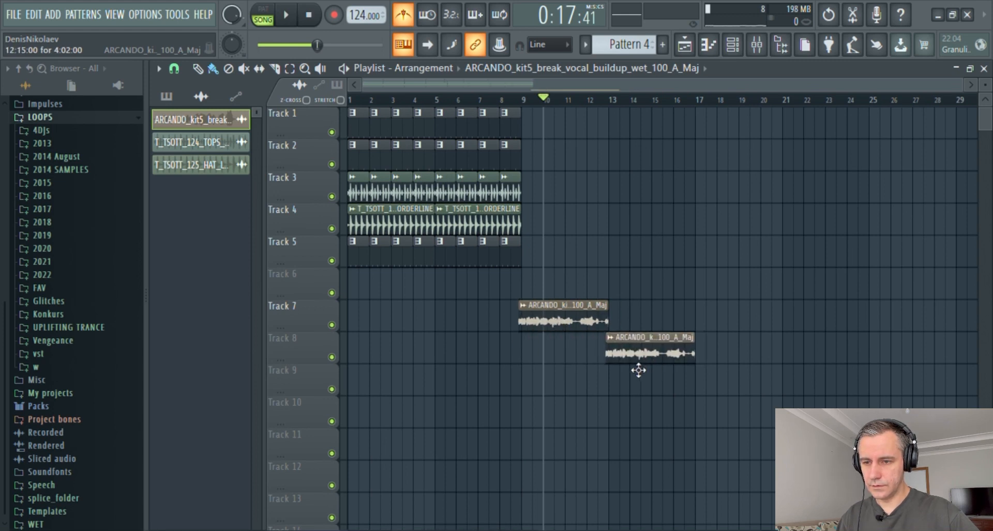
- Shorten the first vocal clip to end before its copy, and move the copy onto Track 7 at 12:15:00
scroll(639, 370, "up", 5)
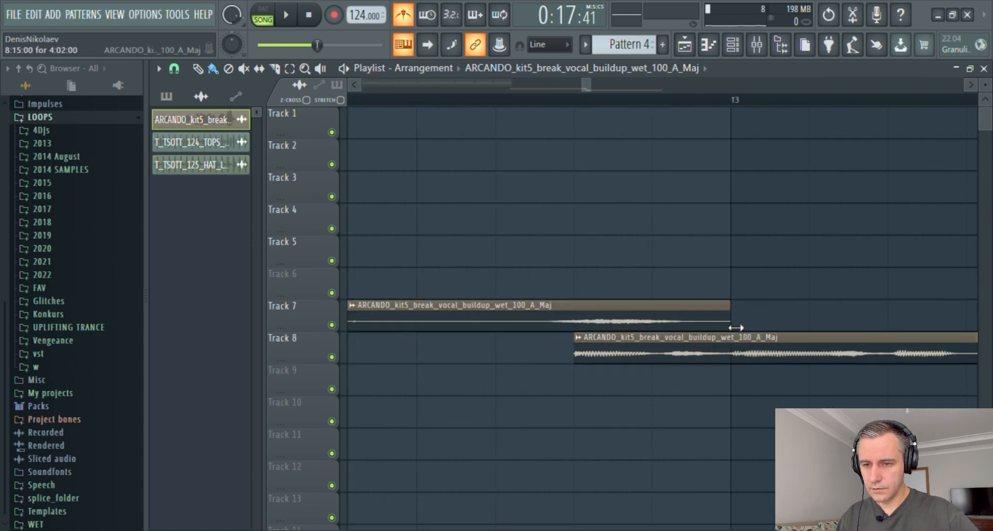
left_click_drag(736, 327, 610, 328)
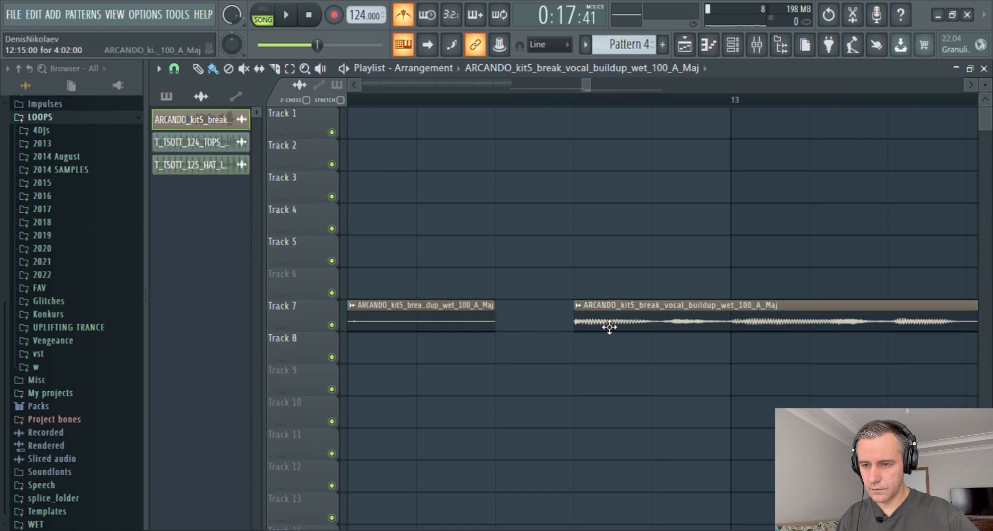
scroll(558, 320, "down", 6)
key("space")
scroll(576, 313, "up", 5)
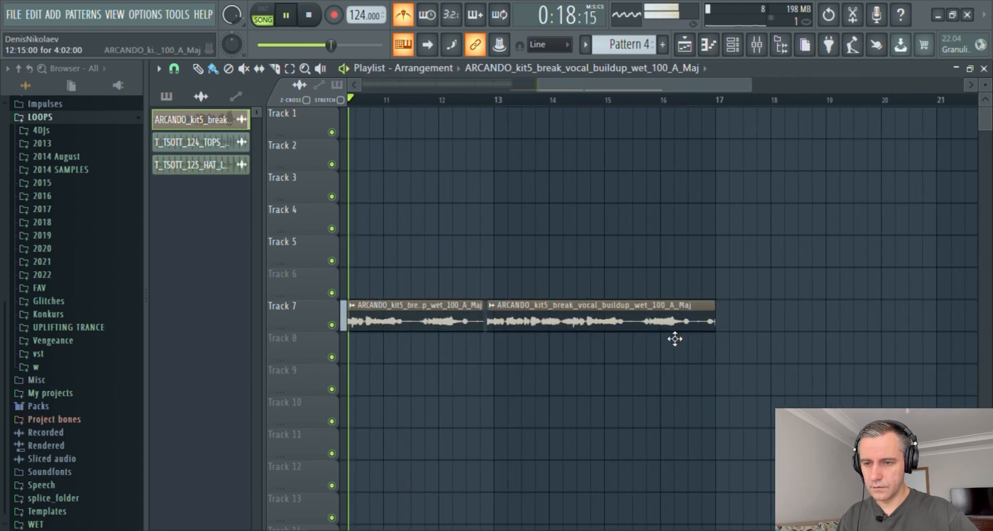
- Shorten the second vocal clip on Track 7 to a length of 3:15:00 and listen to both clips
scroll(667, 330, "down", 5)
mouse_move(656, 329)
left_mouse_down()
mouse_move(572, 321)
mouse_move(645, 333)
left_mouse_up()
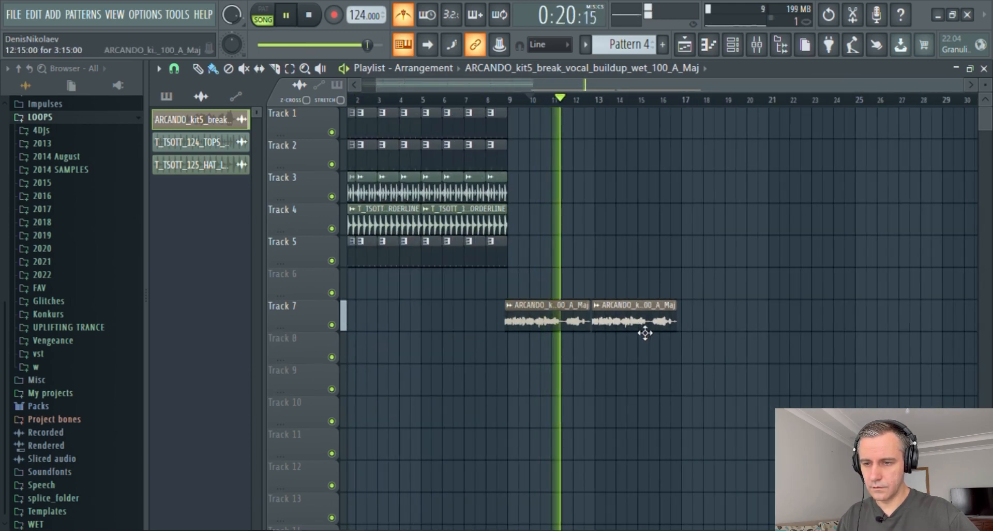
scroll(646, 344, "up", 3)
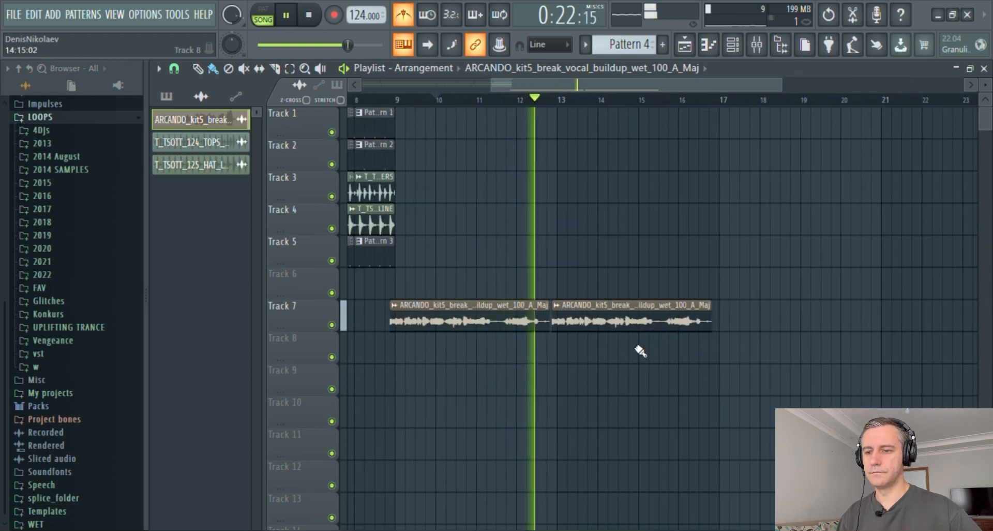
scroll(660, 336, "up", 3)
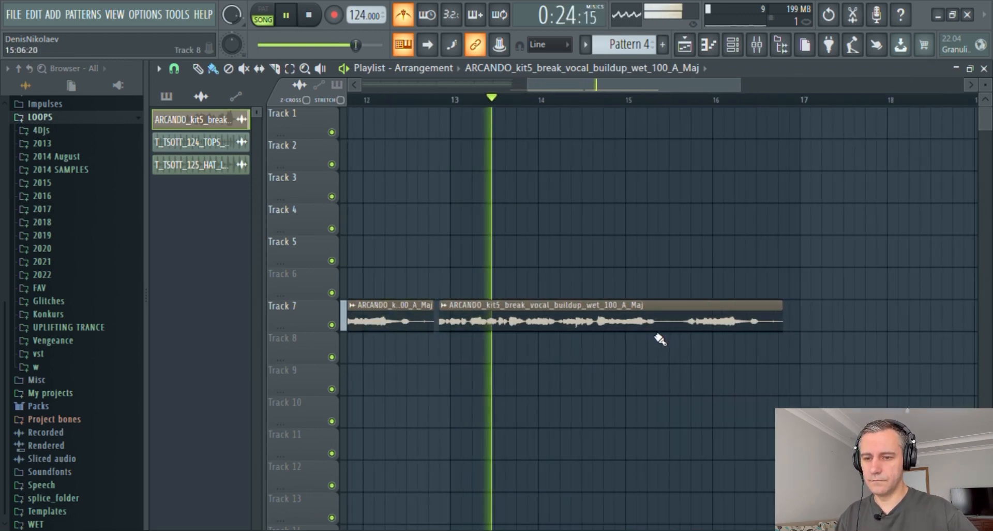
- Shorten both vocal clips on Track 7 together to about 3:11:23, leaving a gap between them, and stop playback
scroll(616, 326, "down", 3)
left_click_drag(596, 326, 536, 327)
scroll(532, 343, "up", 5)
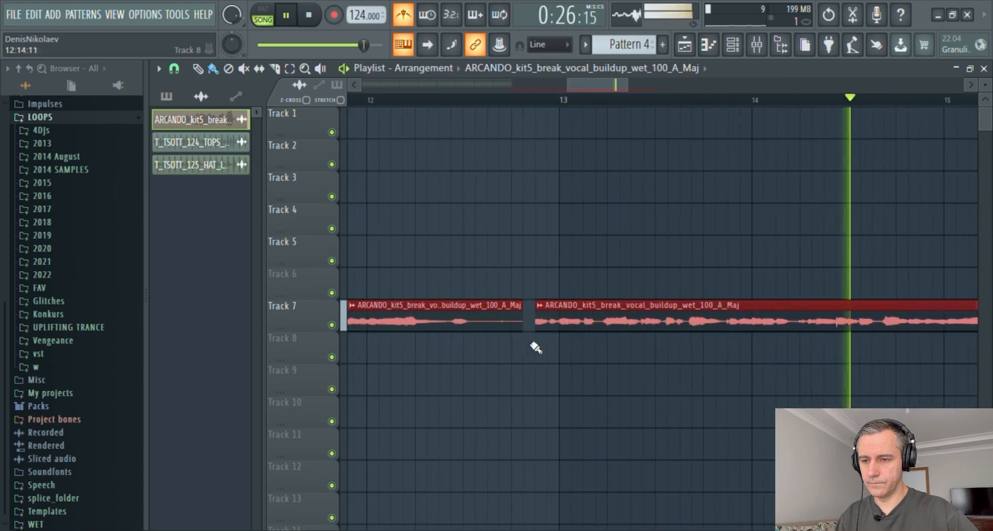
key("space")
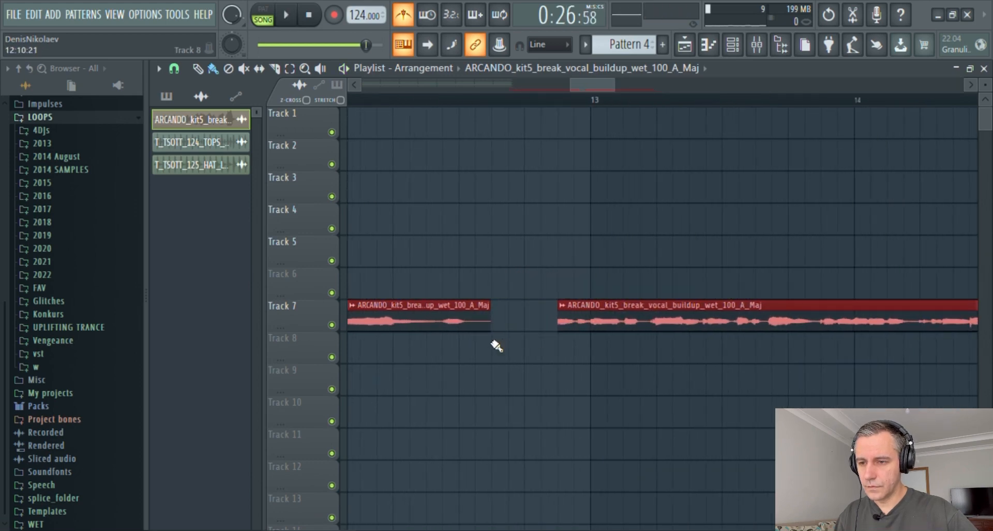
- Deselect the vocal clips, restore the playlist to its smaller window and add a Nexus instrument channel
scroll(667, 321, "down", 5)
left_click(768, 135, "ctrl")
double_click(761, 72)
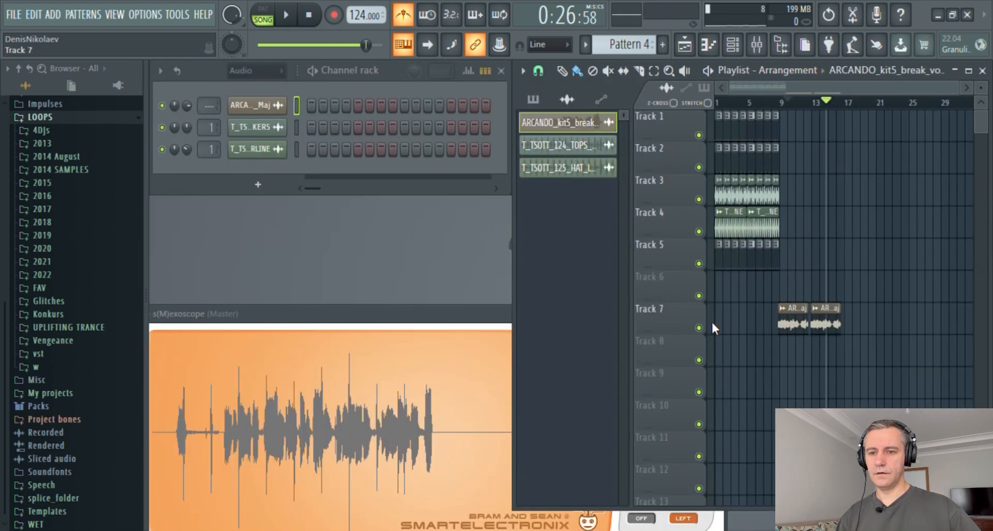
left_click(266, 119)
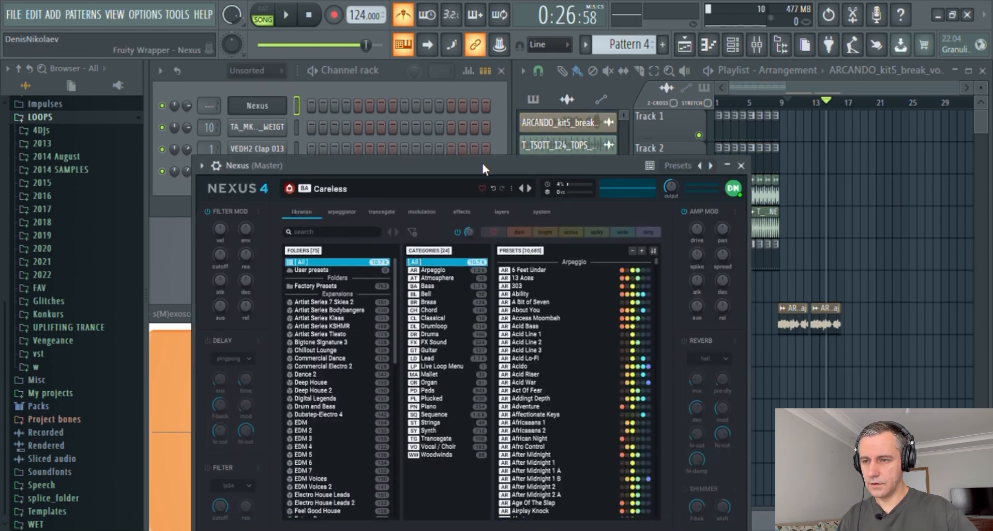
left_click_drag(483, 164, 493, 130)
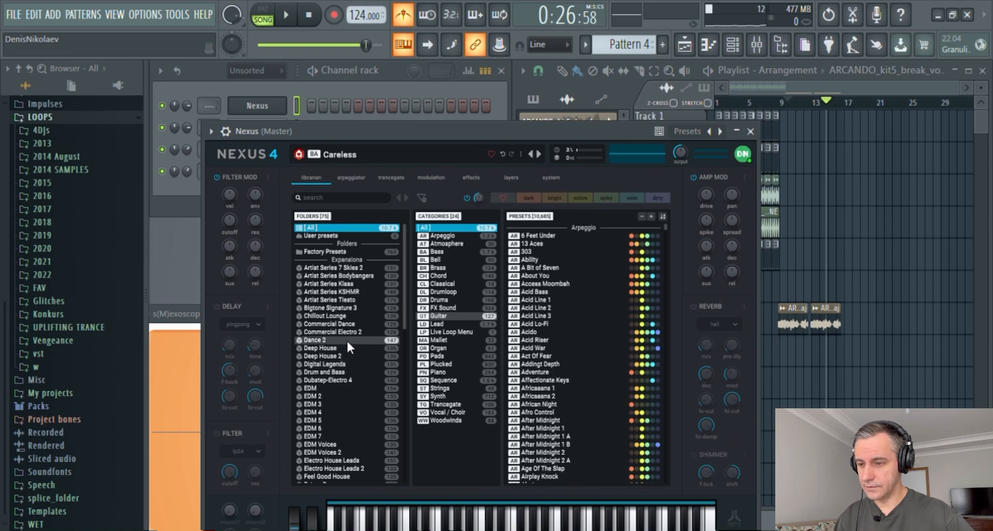
- Choose the bass preset Drone Neverland from Nexus's Artist Series KSHMR folder and close the plugin
left_click(336, 293)
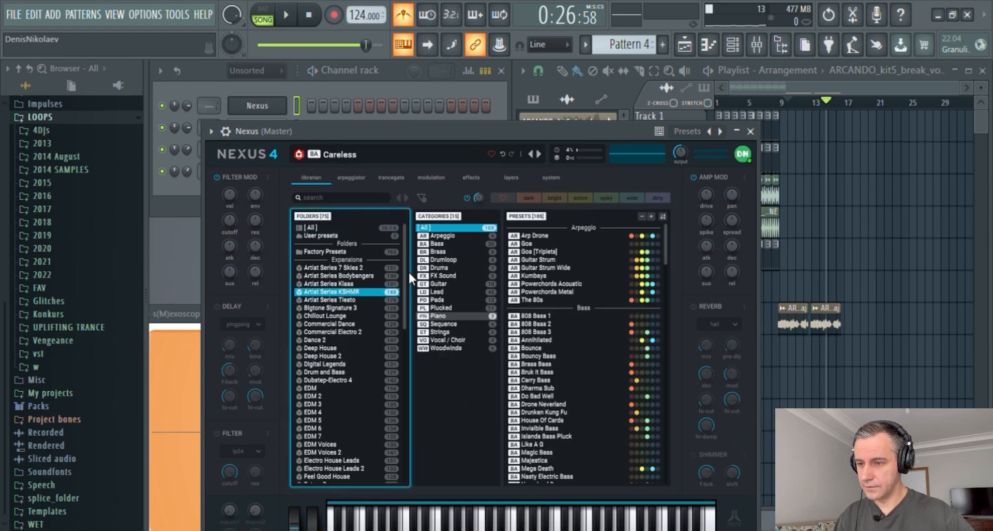
left_click(434, 244)
left_click(557, 324)
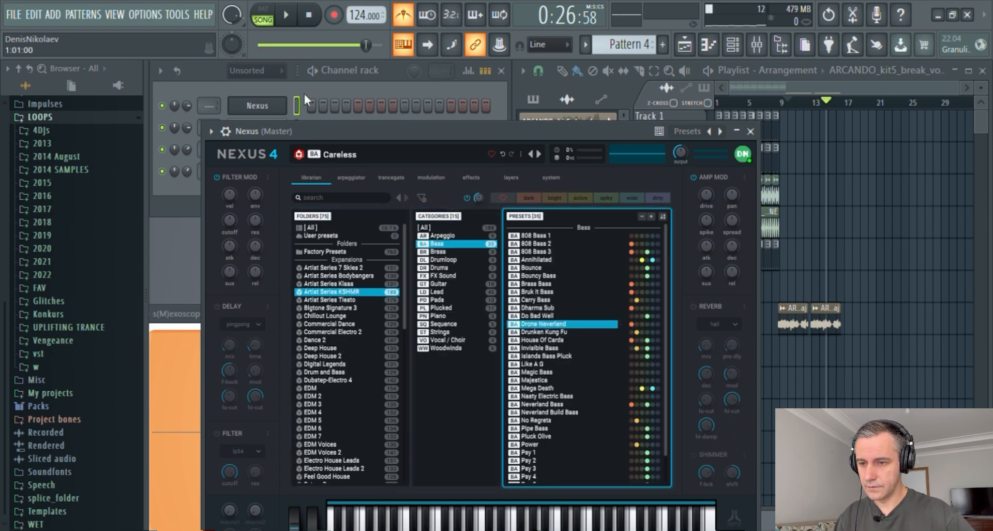
left_click(269, 105)
scroll(807, 372, "up", 4)
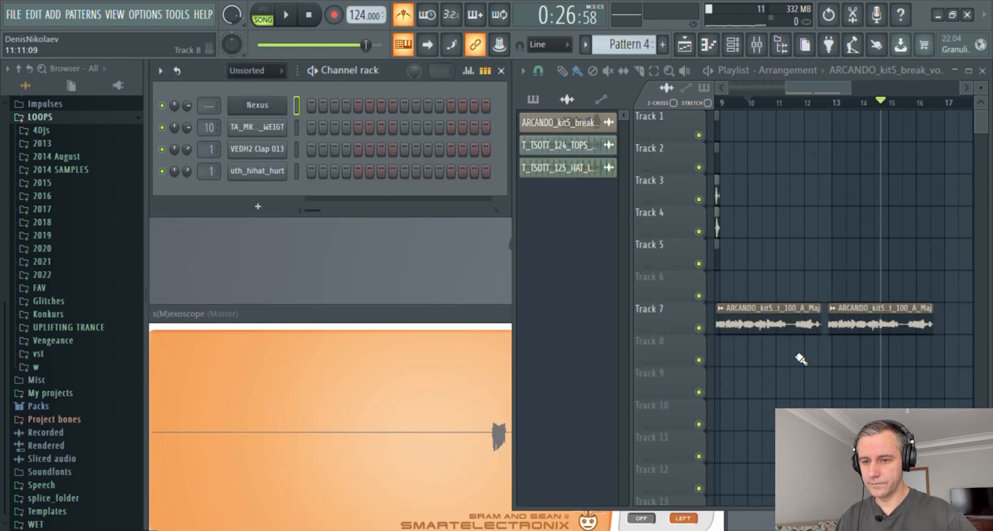
scroll(792, 328, "up", 6)
scroll(793, 326, "down", 1)
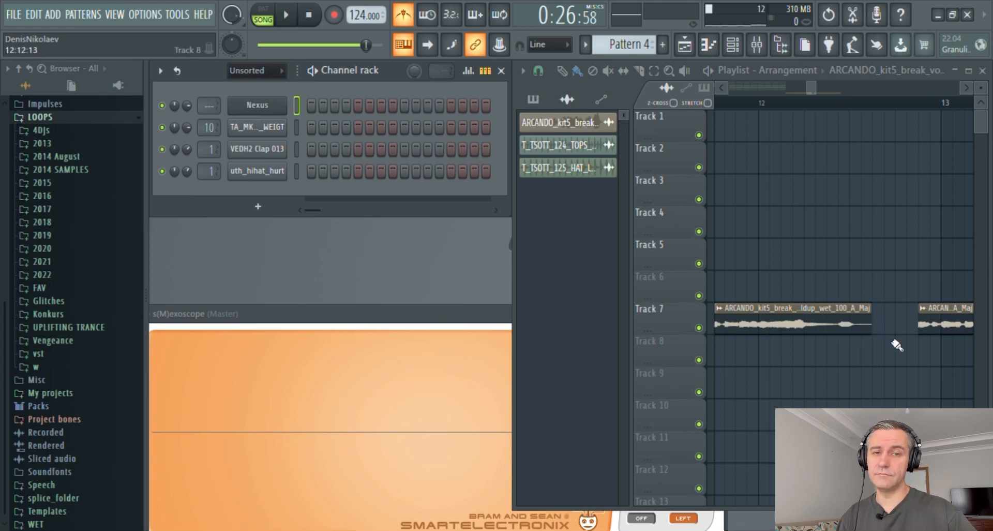
scroll(889, 351, "down", 5)
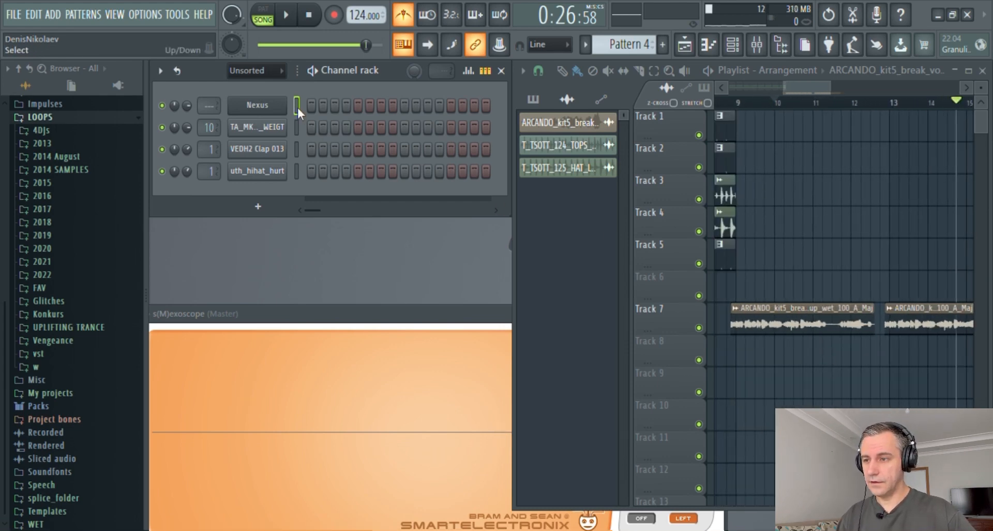
- Open the Nexus piano roll for Pattern 4 and draw an A4 note at the start of bar 1
left_click(663, 45)
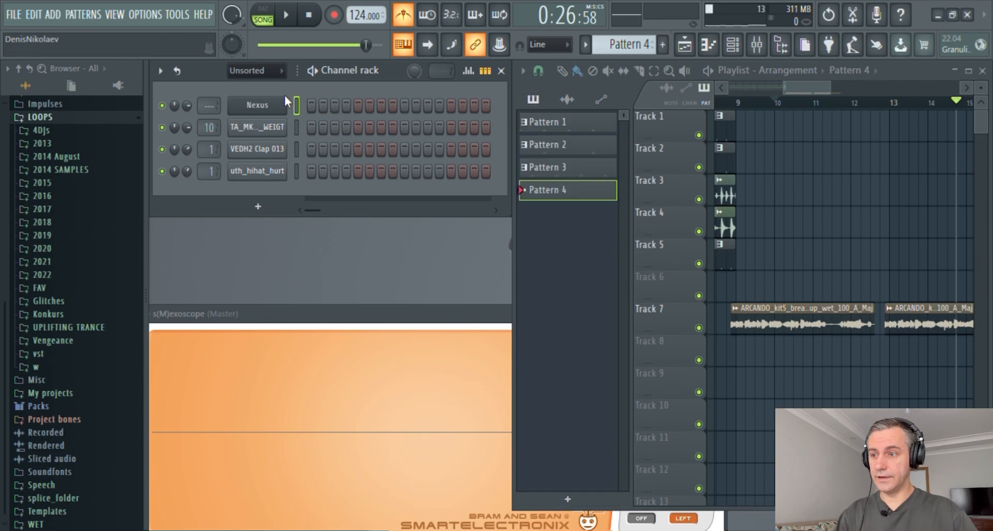
key("F7")
left_click(190, 217)
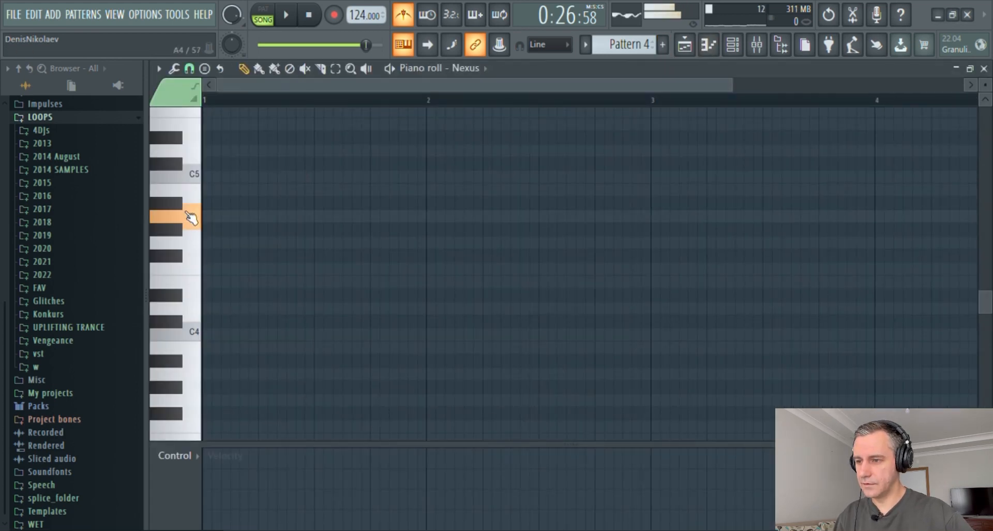
left_click(208, 216)
left_click_drag(231, 217, 313, 236)
scroll(207, 242, "up", 1)
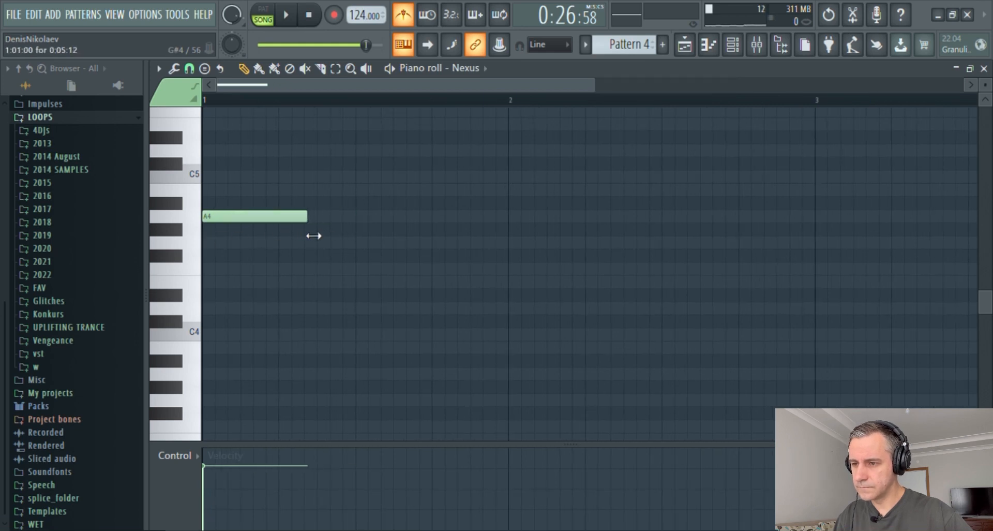
- Continue the Nexus line with a four-step G4, a one-bar F4, and four-step G4 and A4 notes up to bar 3
left_click(290, 242)
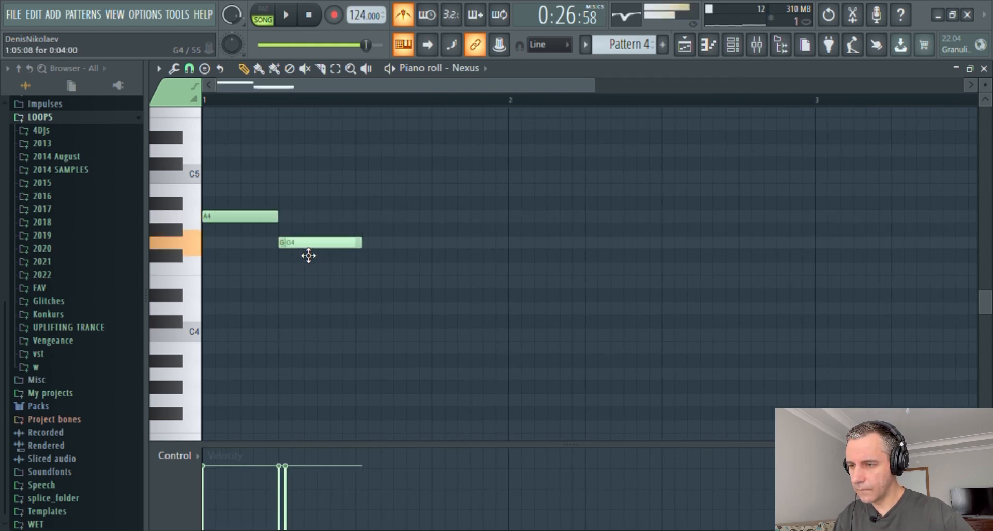
left_click(365, 269)
left_click_drag(440, 276, 671, 278)
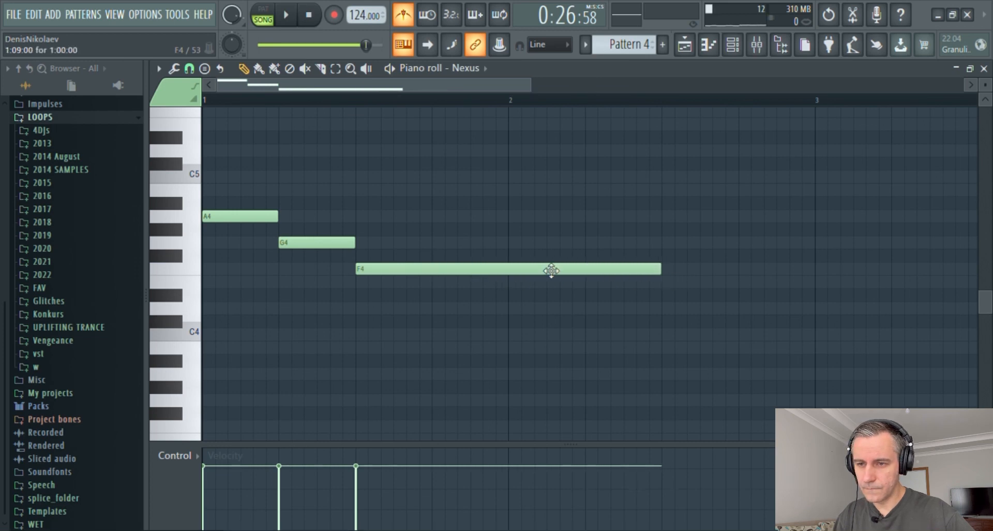
mouse_move(316, 245)
left_mouse_down()
mouse_move(720, 250)
mouse_move(701, 253)
mouse_move(793, 222)
left_mouse_up()
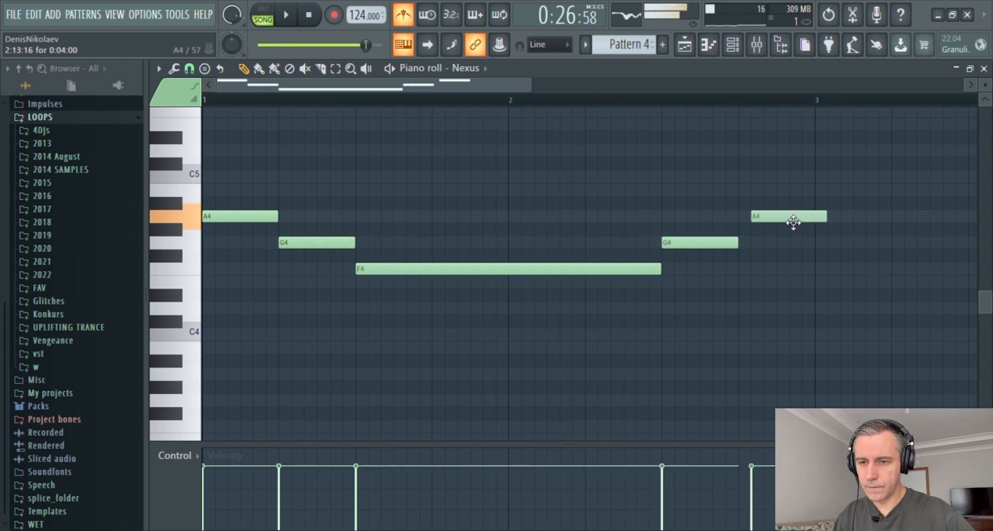
key("F7")
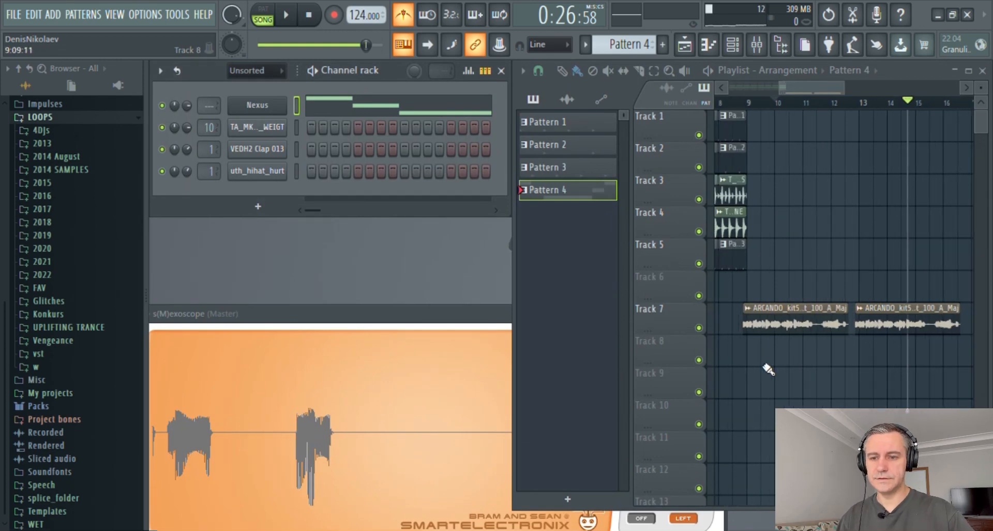
- Place four repeats of Pattern 4 on Track 8 from bar 9 and play from there
scroll(766, 321, "down", 3)
left_click_drag(758, 354, 874, 354)
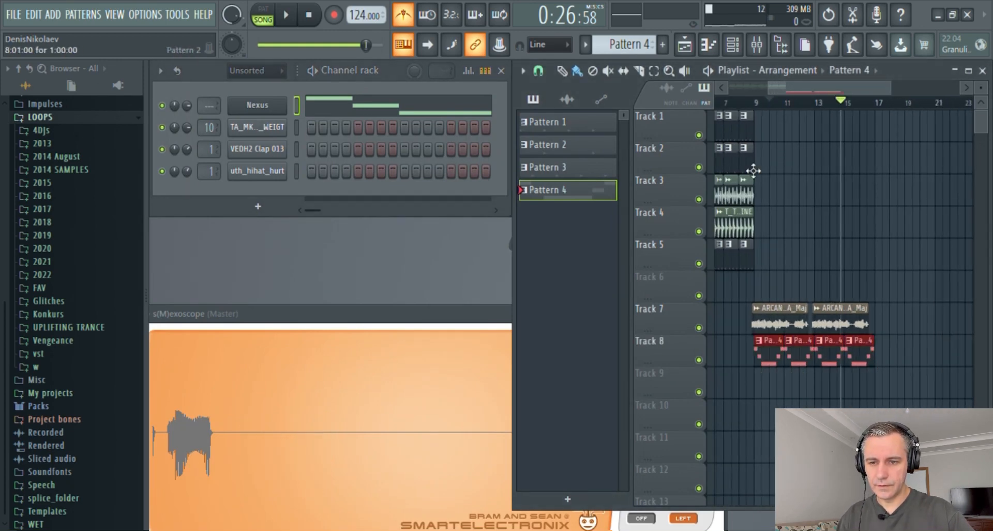
left_click(759, 100)
key("space")
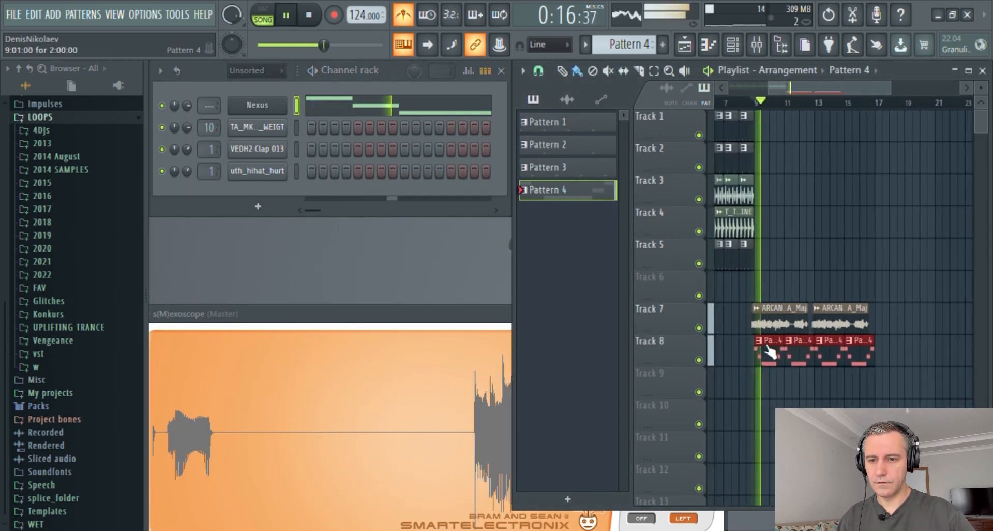
- Transpose all notes of the Nexus line up two semitones and check them against the vocal, then stop and deselect
left_click(447, 116)
key("ctrl+a")
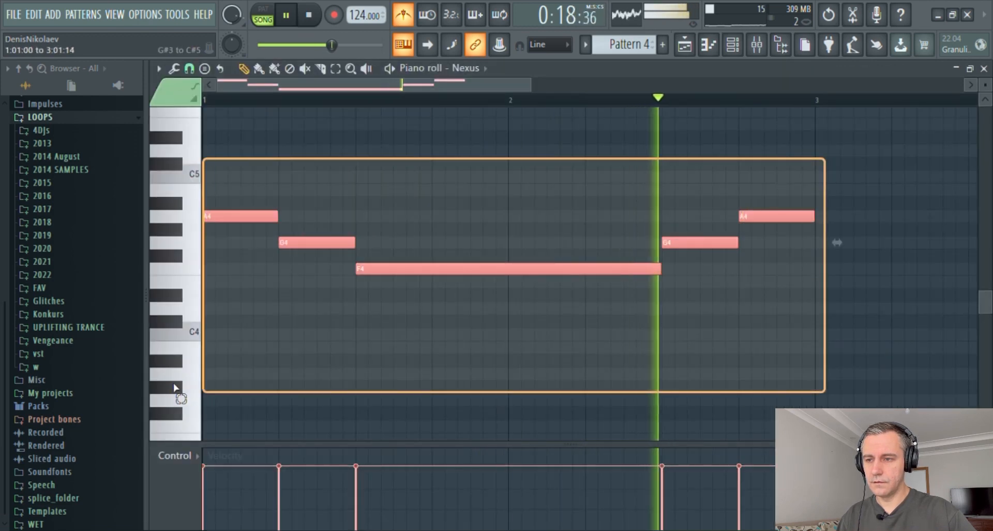
left_click_drag(259, 217, 224, 196)
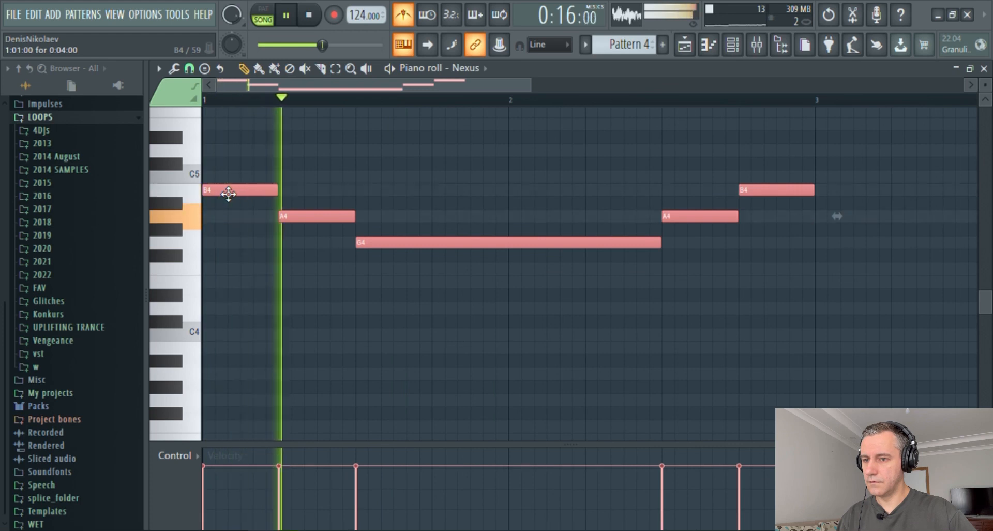
scroll(259, 244, "up", 3)
scroll(260, 244, "up", 3)
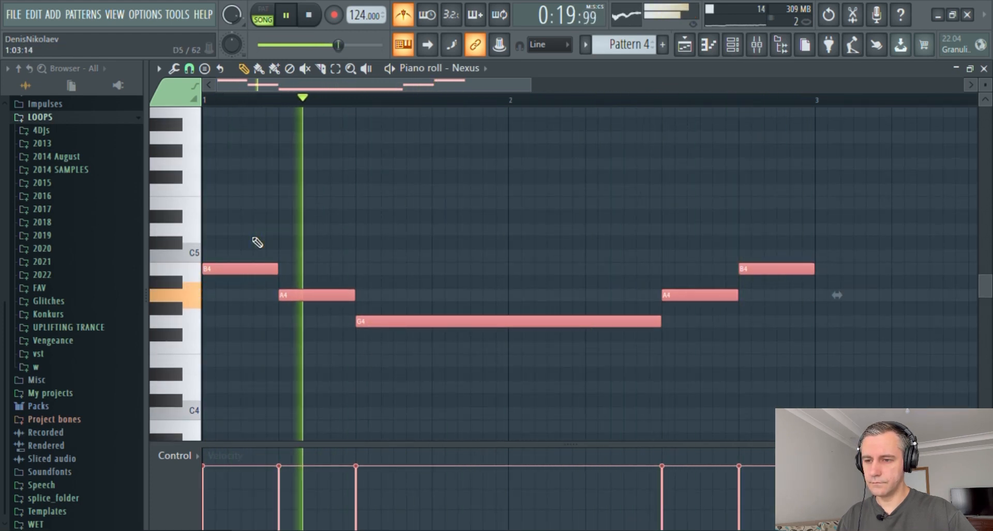
scroll(331, 260, "down", 1)
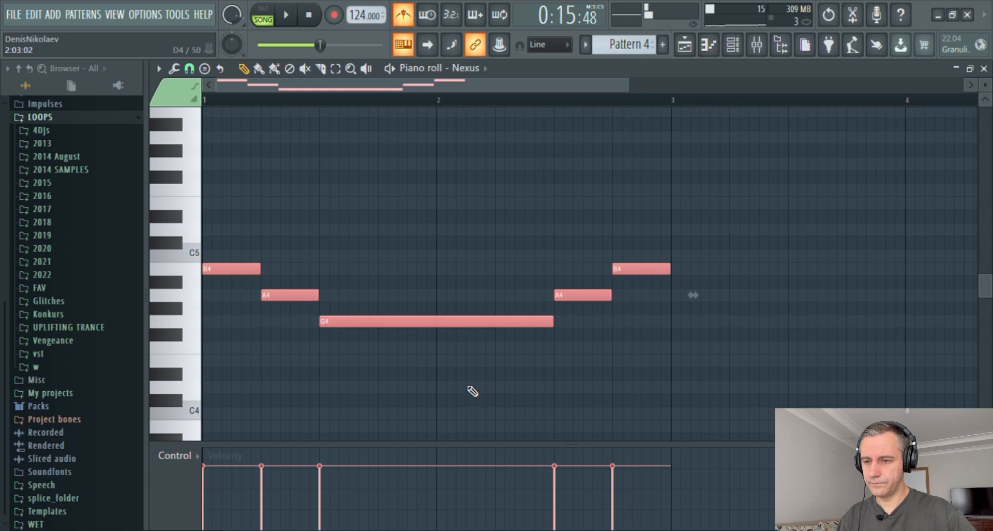
left_click(469, 387, "ctrl")
- Slice the long G4 note of the Nexus line in two at bar 2
left_click(321, 69)
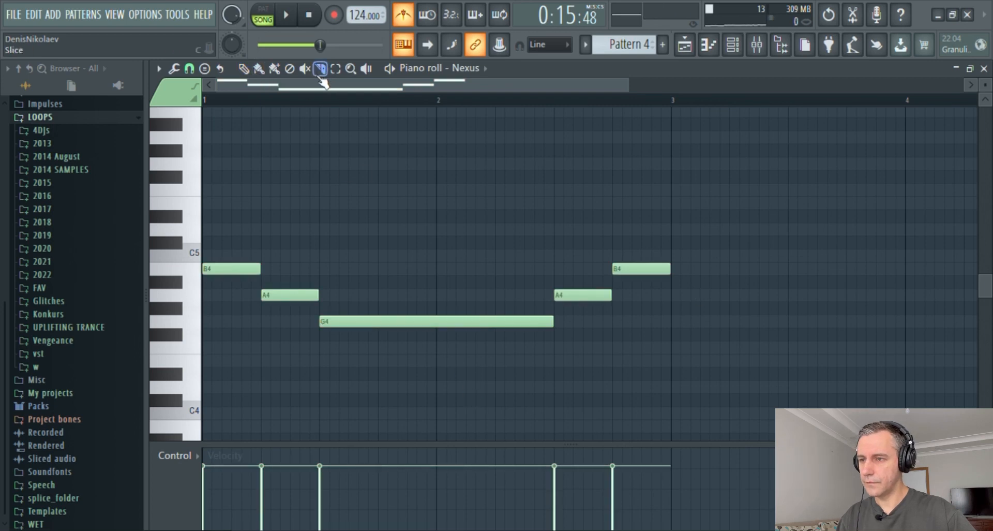
scroll(448, 325, "up", 3)
left_click(457, 323)
scroll(342, 269, "down", 3)
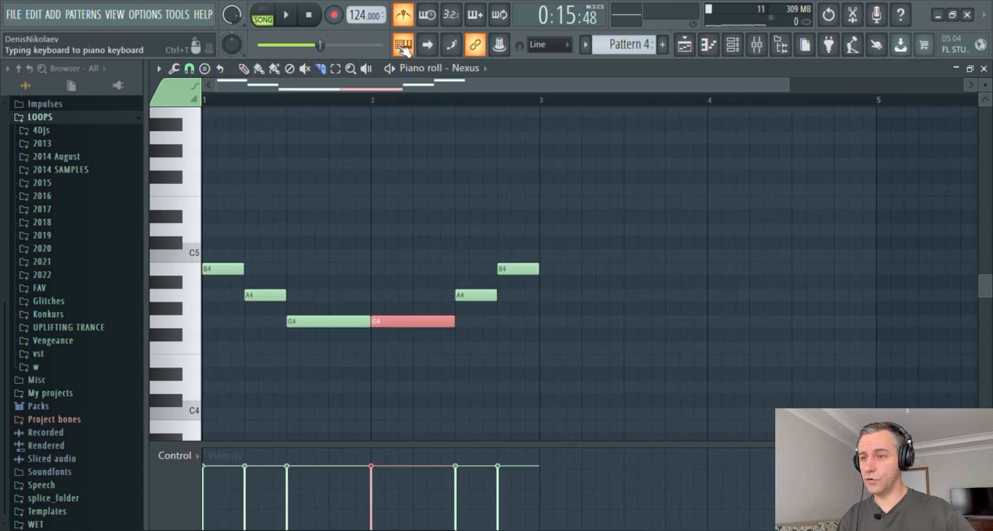
- Return to the playlist and view the vocal sample's time-stretching settings, closing them without changes
double_click(705, 71)
double_click(881, 122)
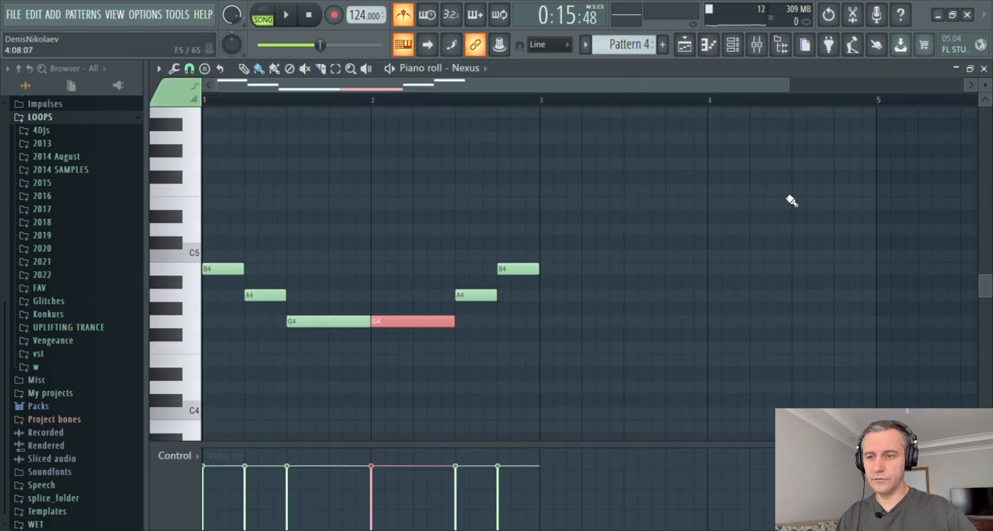
key("F7")
left_click(862, 284, "ctrl")
double_click(786, 324)
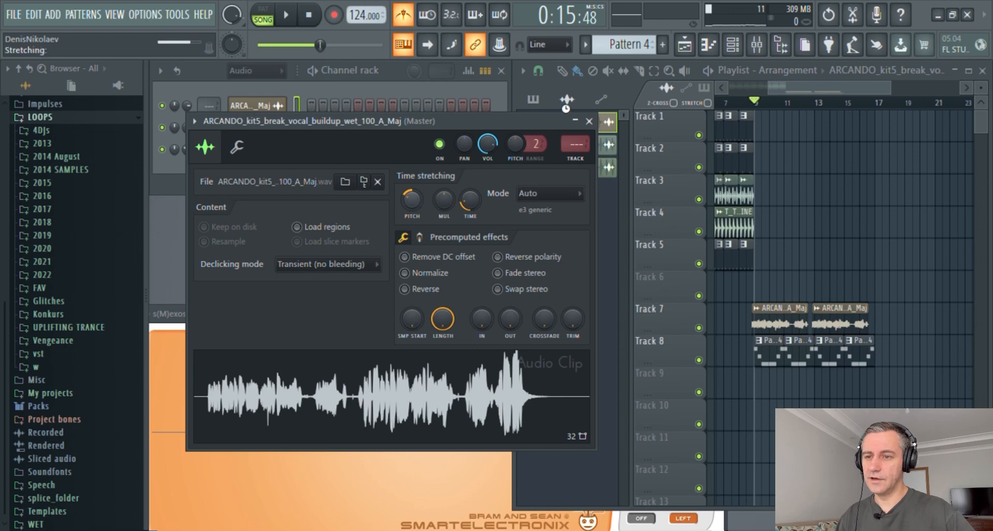
left_click(590, 123)
scroll(783, 335, "up", 3)
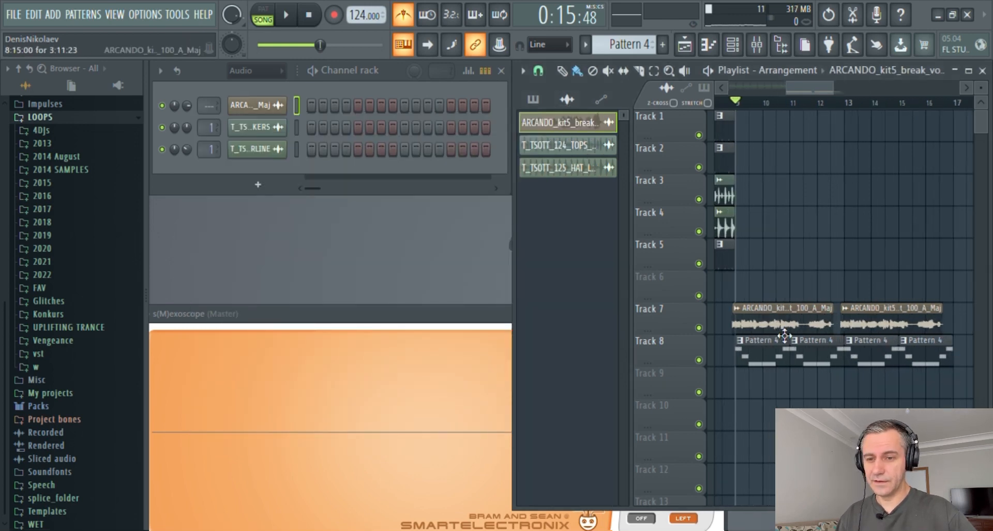
- Select all Nexus notes in Pattern 4 on Track 8 and shift them in pitch
double_click(765, 355)
left_click_drag(600, 196, 219, 400)
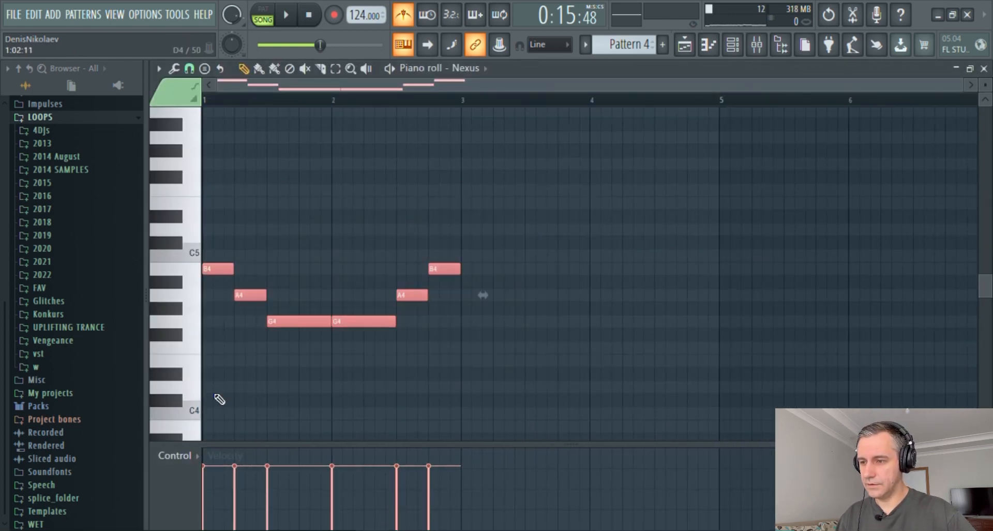
scroll(190, 223, "down", 2)
scroll(206, 204, "up", 3)
left_click_drag(210, 195, 208, 254)
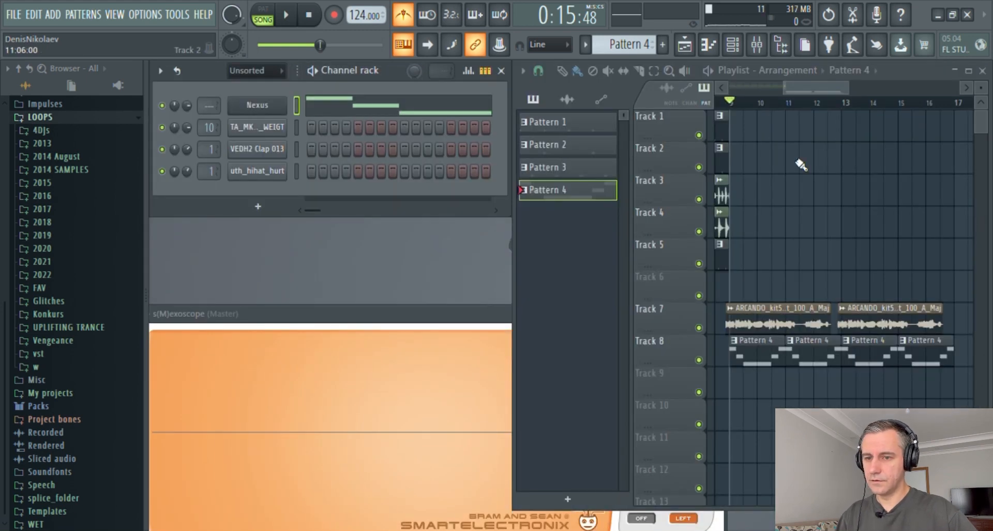
- Play the arrangement from bar 9 to check how the Nexus line fits with the vocal
key("space")
scroll(791, 256, "down", 3)
scroll(747, 282, "up", 3)
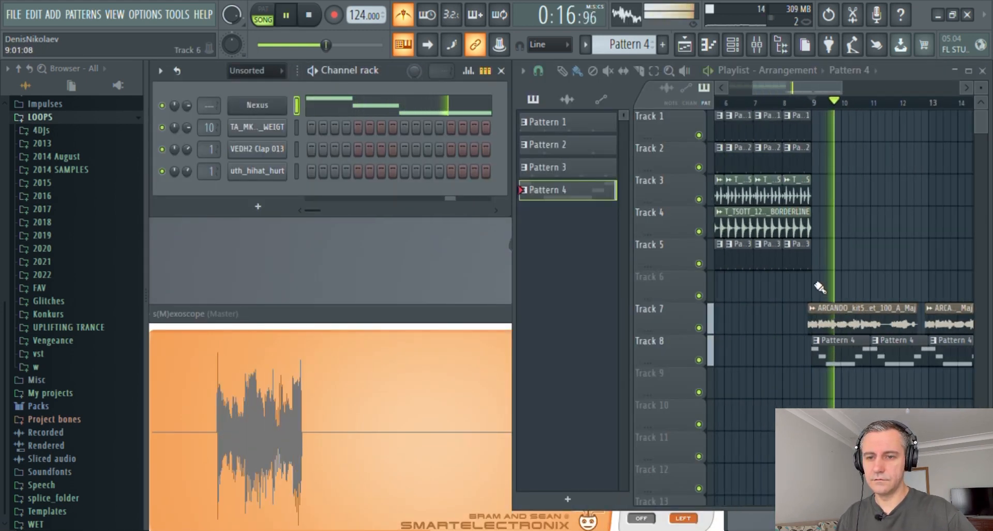
scroll(807, 288, "down", 3)
scroll(660, 295, "up", 4)
scroll(685, 307, "down", 4)
scroll(687, 309, "up", 4)
scroll(688, 309, "down", 4)
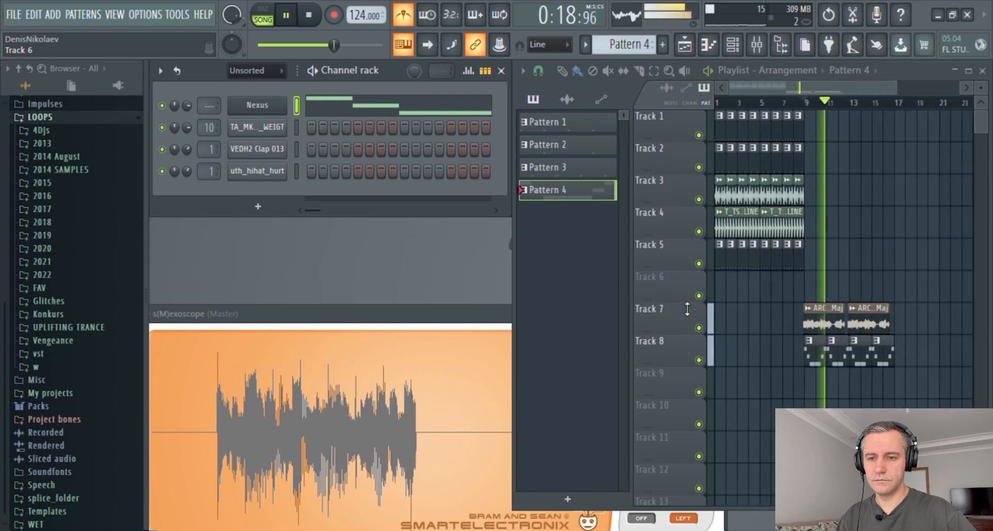
- In Pattern 4, halve the bar 2 D#4 note, move the following F4 and G4 earlier to meet it, and extend that G4 to bar 3
scroll(837, 391, "up", 5)
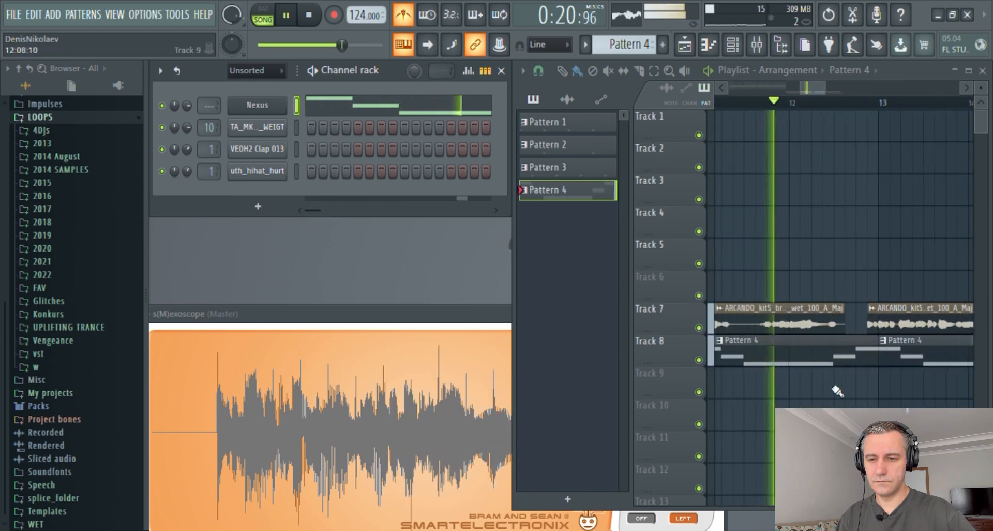
scroll(837, 391, "down", 3)
key("space")
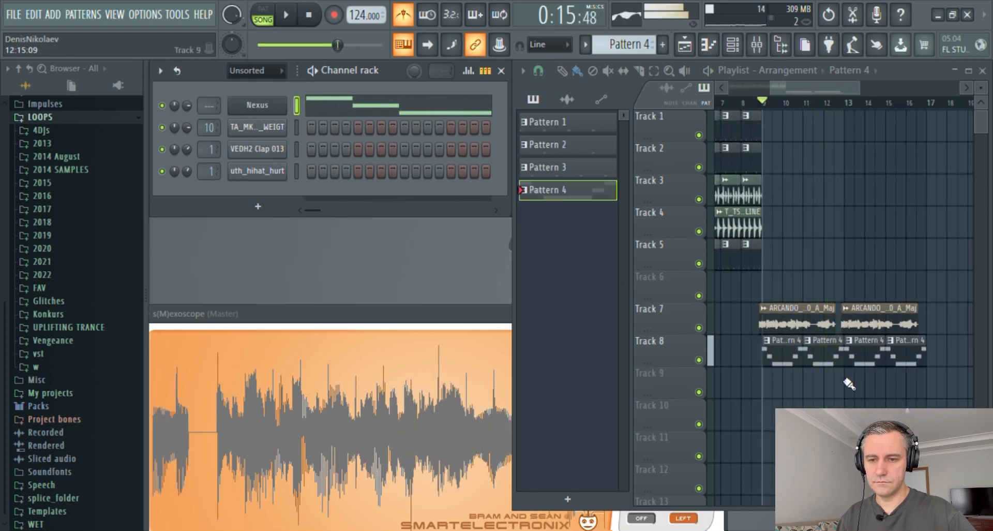
double_click(835, 359)
scroll(264, 286, "up", 4)
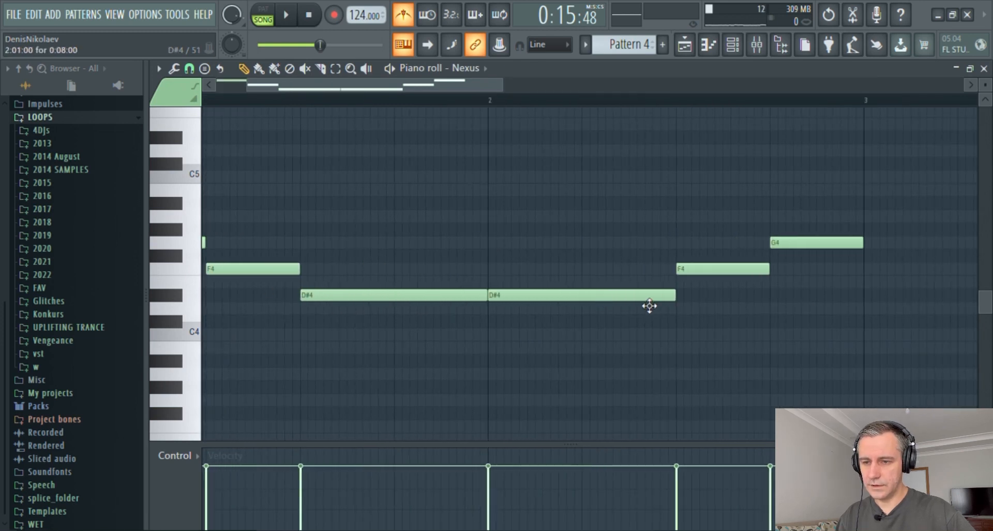
left_click_drag(683, 302, 589, 313)
left_click_drag(719, 274, 624, 274)
left_click_drag(805, 244, 709, 245)
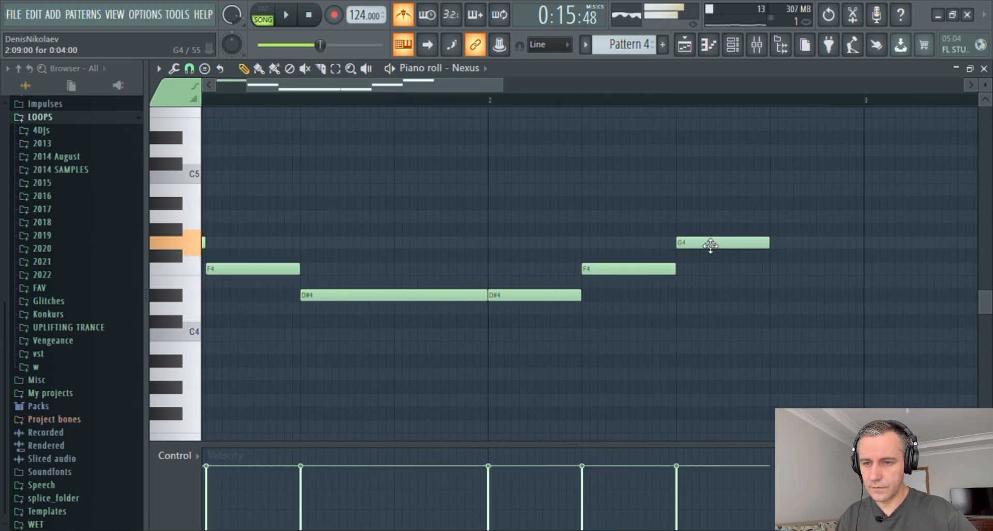
left_click_drag(776, 250, 856, 253)
key("Escape")
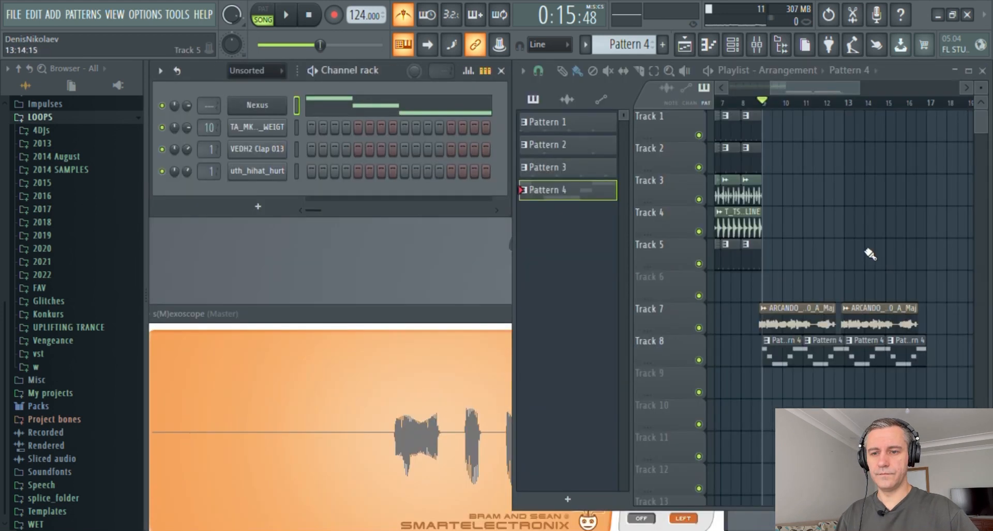
- Create a new pattern and add a Serum channel loaded with the Sub Bass like Jasted preset
scroll(750, 377, "down", 4)
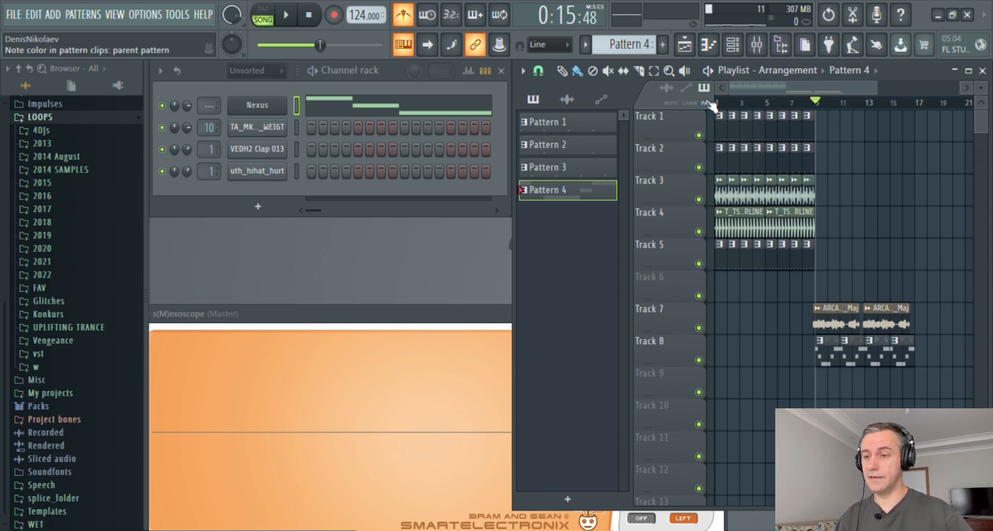
left_click(663, 45)
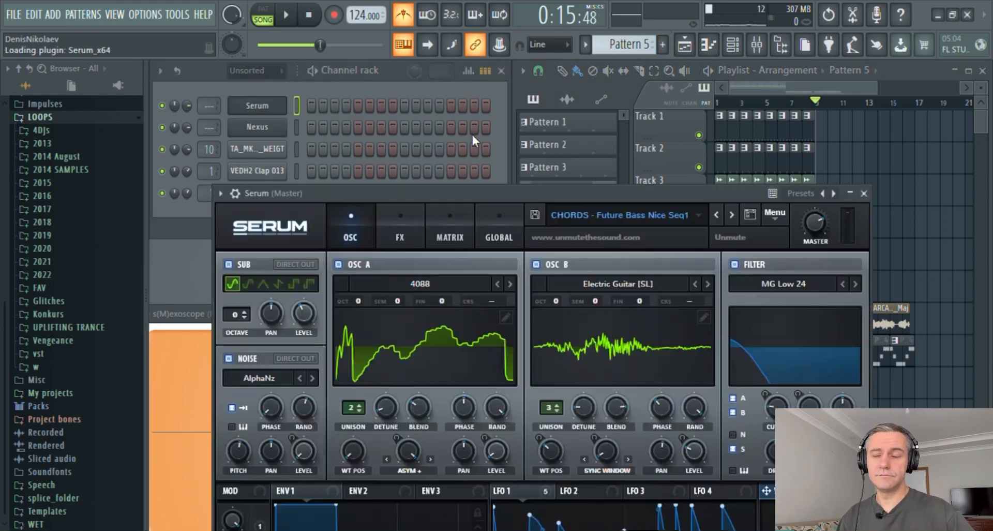
left_click_drag(512, 187, 564, 97)
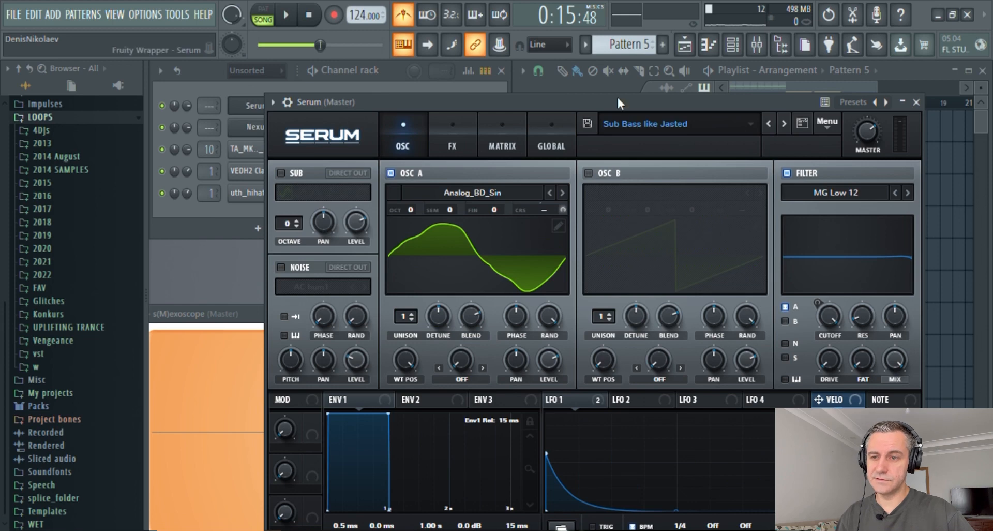
left_click_drag(617, 97, 616, 76)
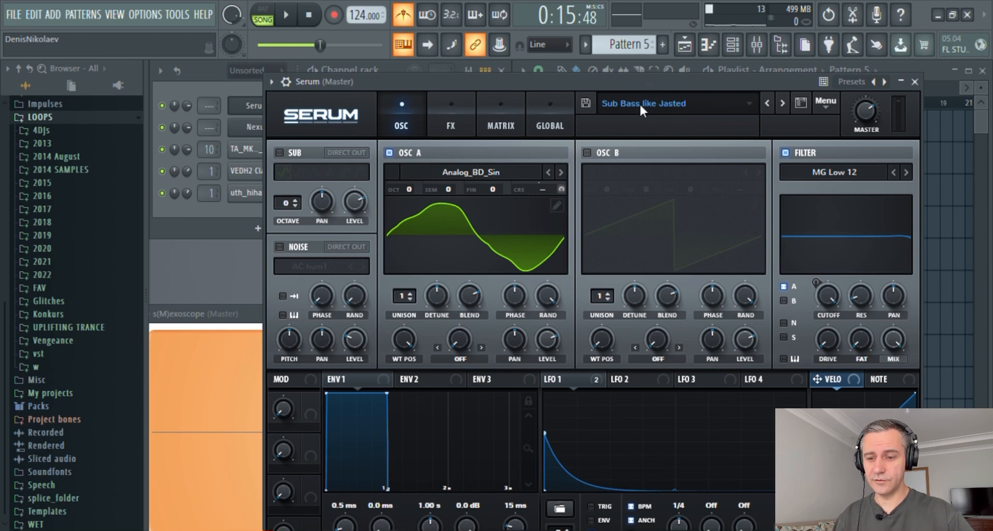
left_click_drag(639, 81, 641, 57)
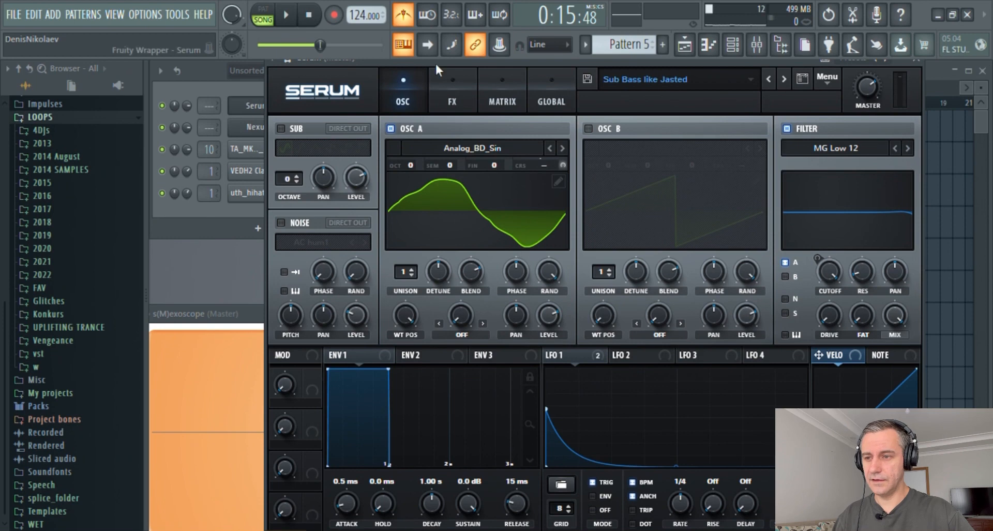
key("Escape")
- Copy all Nexus notes from Pattern 4 and paste them into the Serum piano roll in Pattern 5
key("F7")
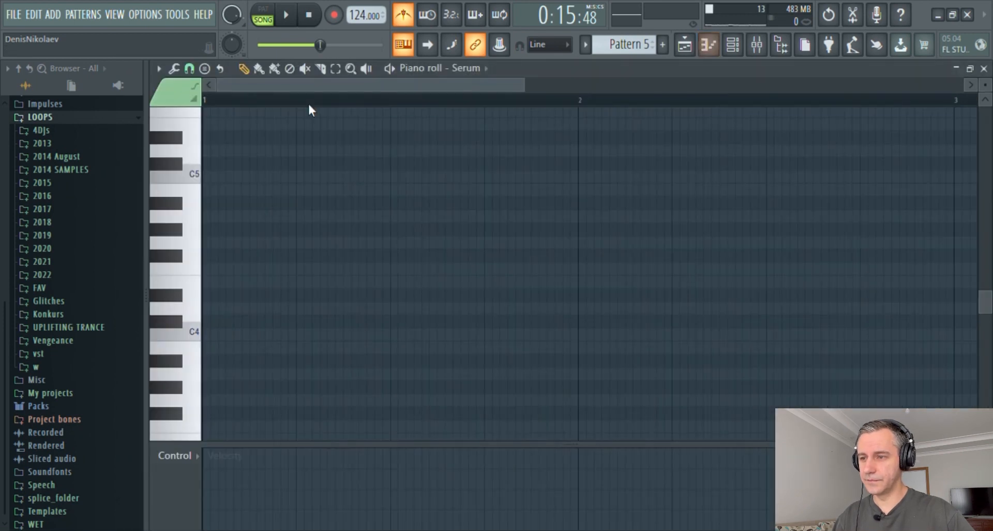
key("F7")
left_click(847, 357)
left_click(428, 131)
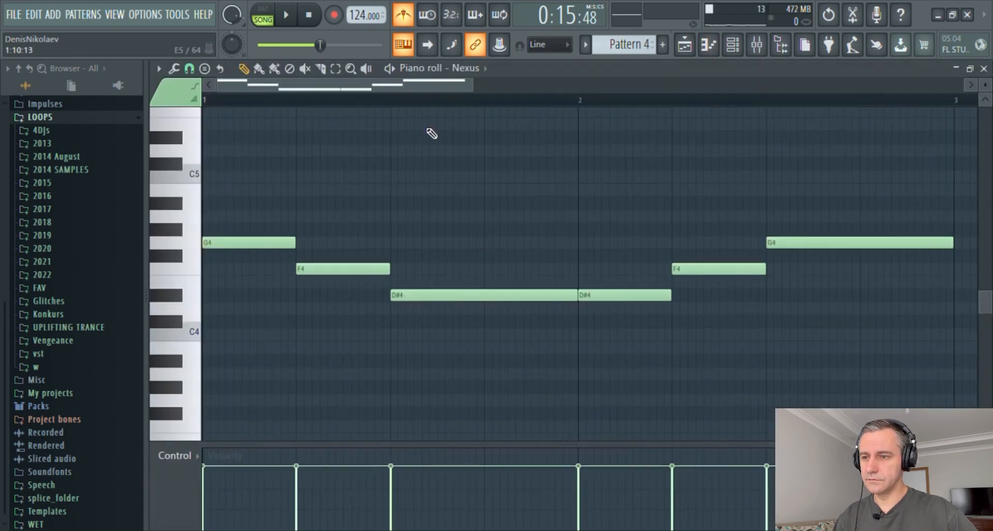
scroll(486, 268, "down", 3)
key("ctrl+a")
key("F7")
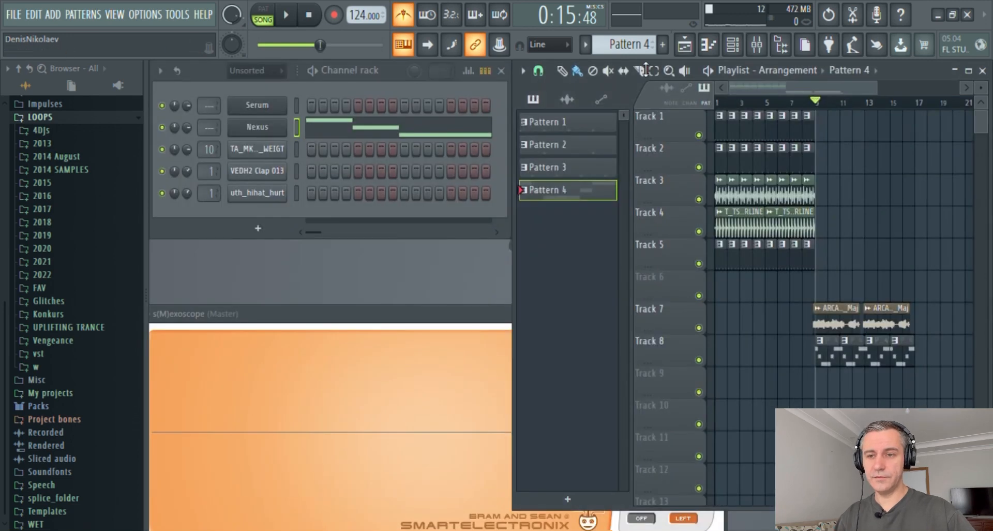
left_click(662, 45)
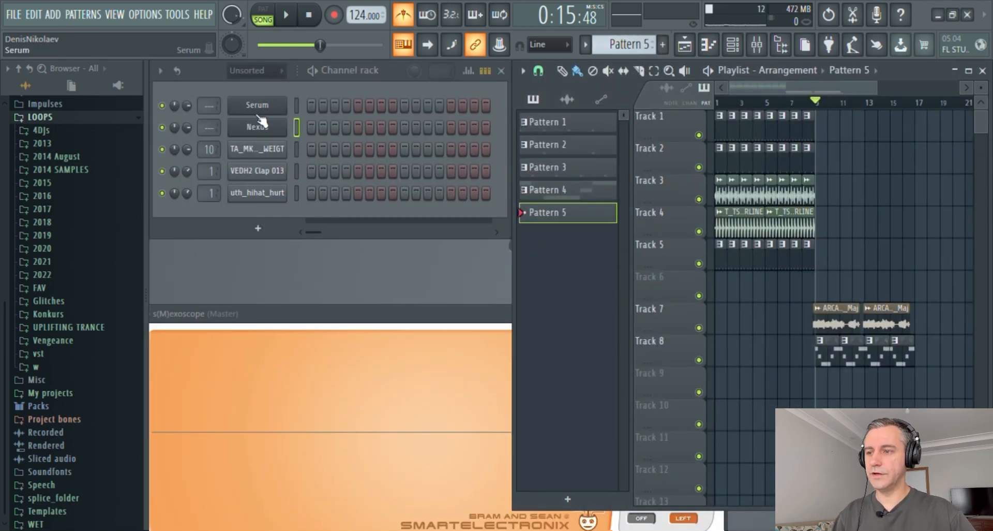
left_click(296, 105)
key("F7")
key("ctrl+v")
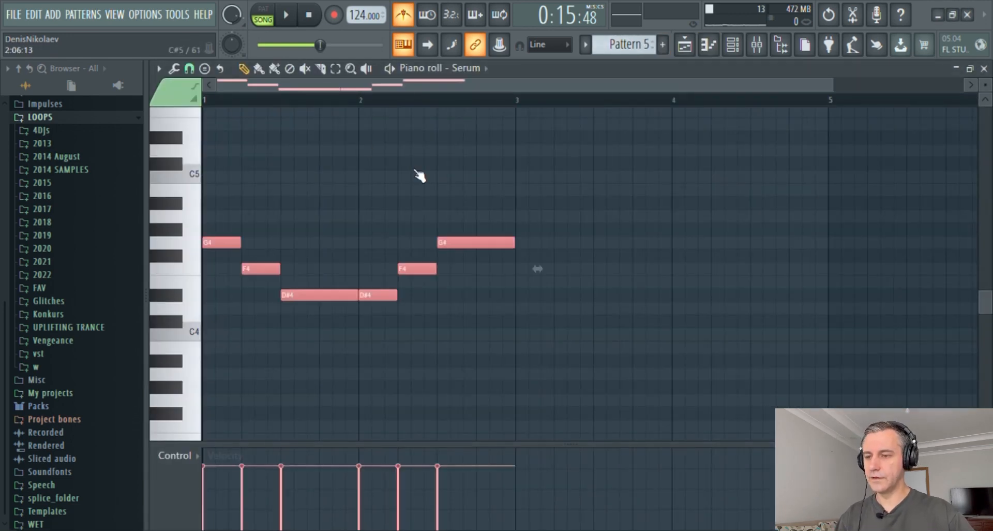
key("ctrl+d")
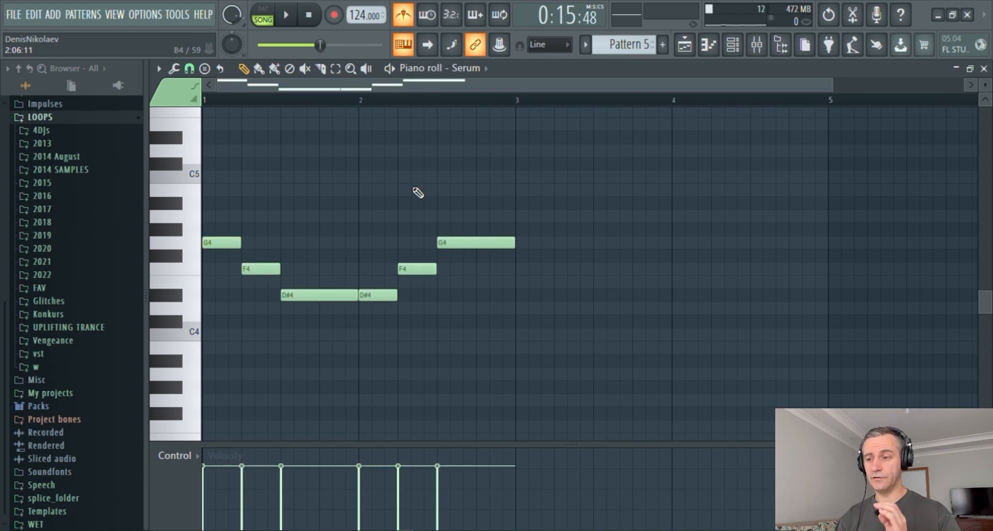
- Switch playback to pattern mode and audition the Serum bass line in Pattern 5
left_click(270, 19)
key("space")
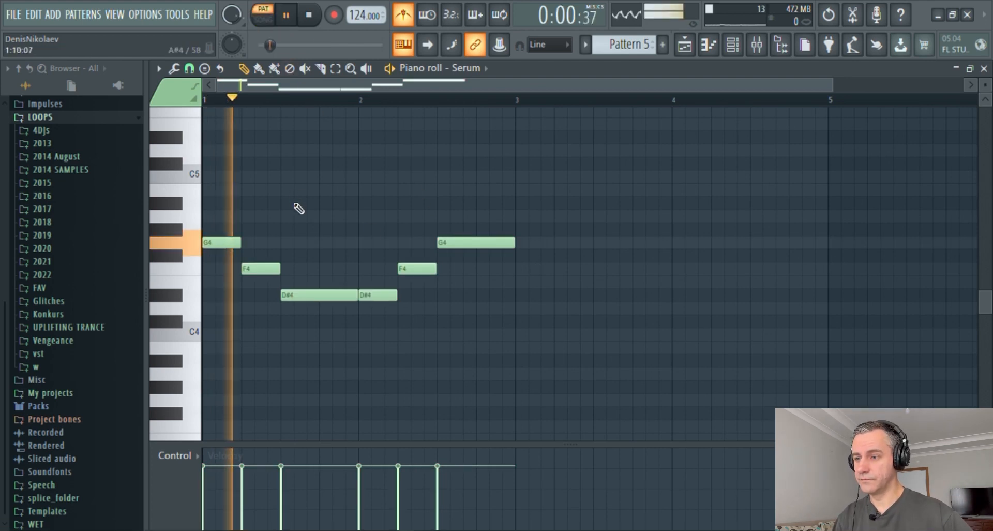
key("F7")
key("space")
- Set Serum's root note to C7 and listen to the transposed bass line
left_click(279, 105)
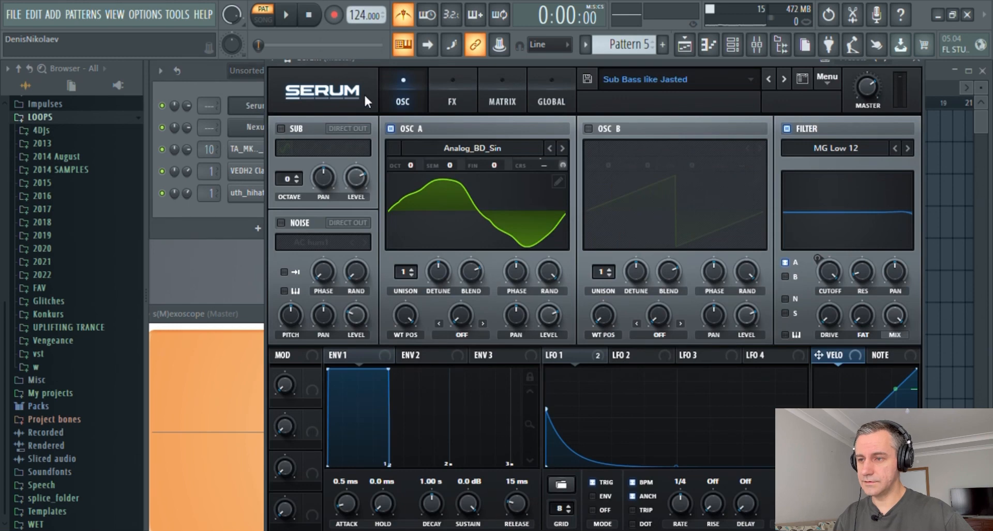
left_click(287, 60)
left_click(348, 85)
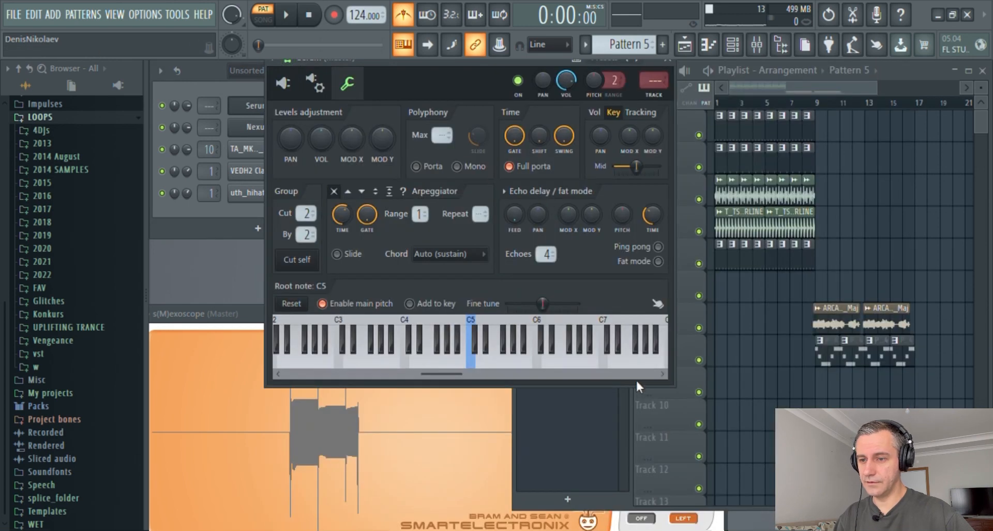
right_click(604, 362)
left_click(256, 108)
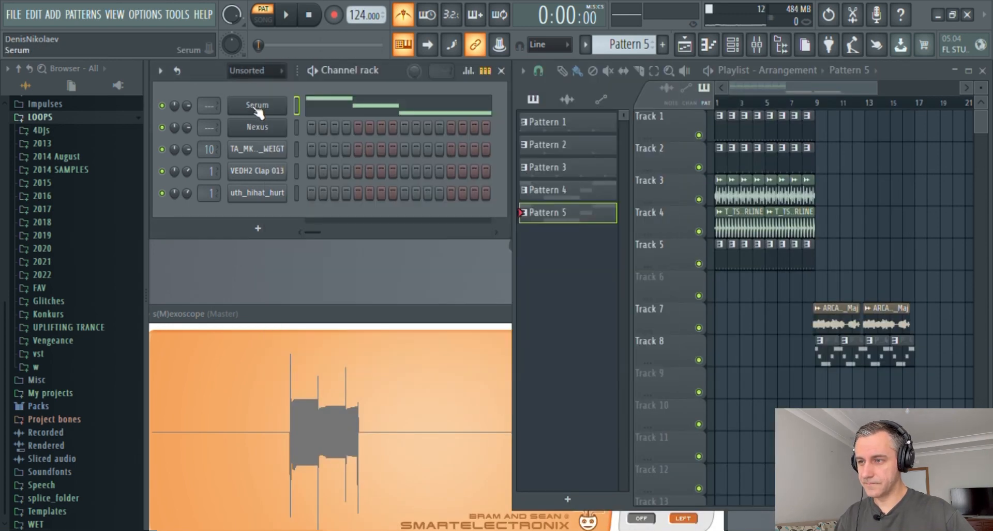
key("space")
left_click(350, 113)
key("space")
- Split the quarter-length Serum notes of both bars, excluding the long D#4 and G4, into pairs of short repeated notes
left_click_drag(650, 206, 173, 311)
scroll(173, 310, "up", 4)
left_click(293, 328, "ctrl")
left_click_drag(355, 187, 261, 287)
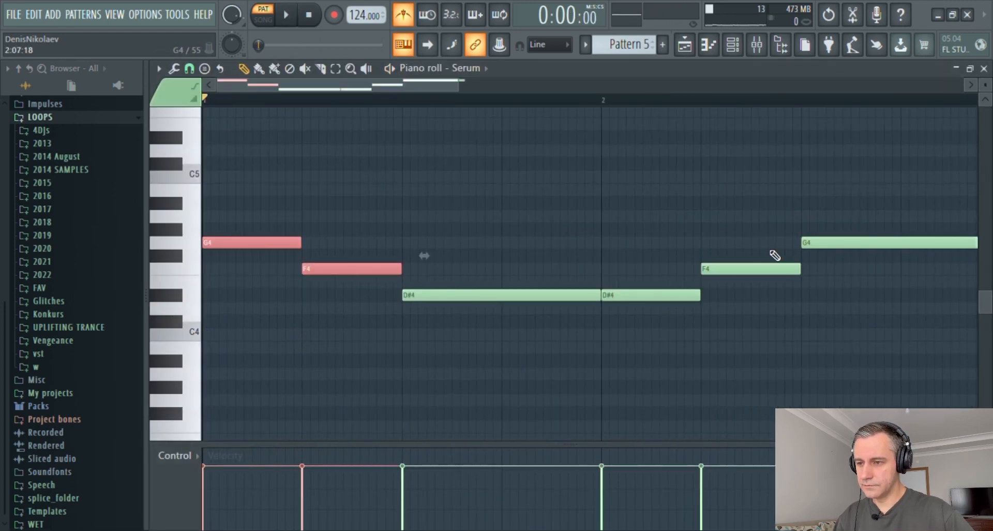
left_click_drag(749, 230, 674, 316)
scroll(313, 254, "up", 2)
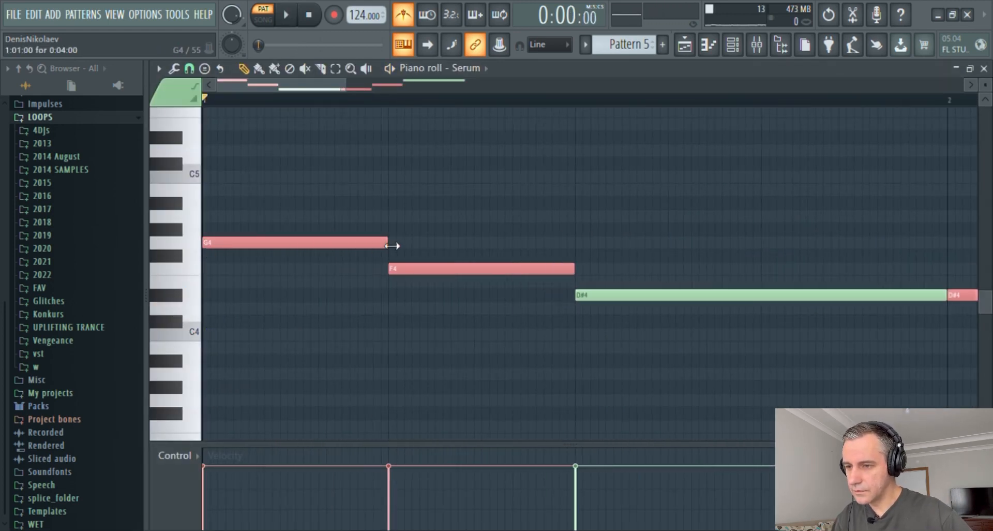
scroll(392, 245, "down", 2)
left_click_drag(323, 250, 288, 250)
left_click(655, 345, "ctrl")
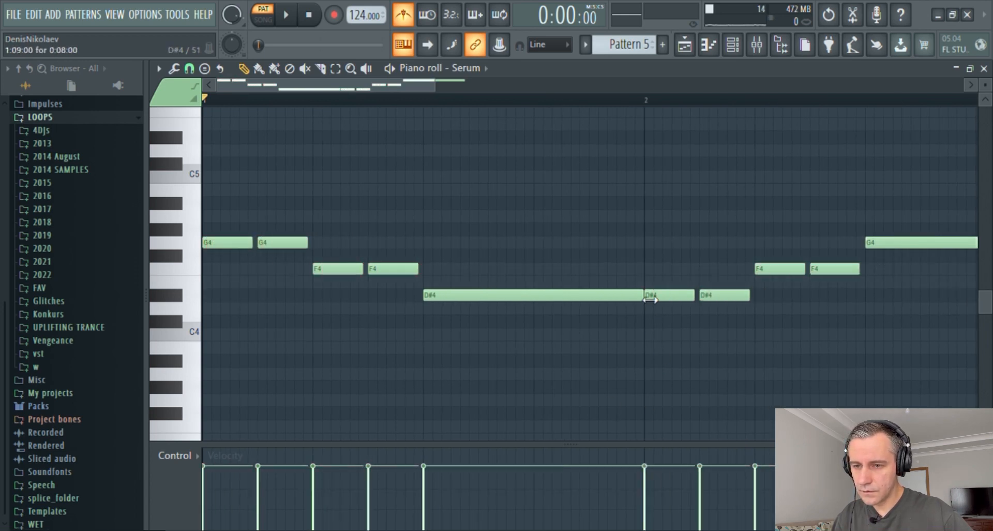
- Replace the long D#4 and long G4 with two spaced short notes each, and play the pattern to check the rhythm
left_click(931, 242, "ctrl")
left_click(634, 296, "ctrl")
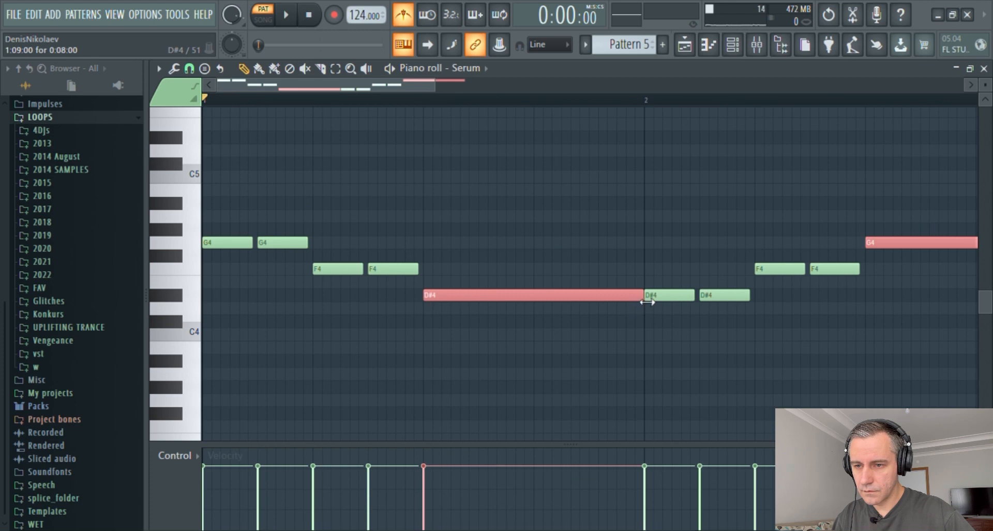
left_click_drag(647, 301, 544, 306)
key("space")
scroll(375, 328, "down", 2)
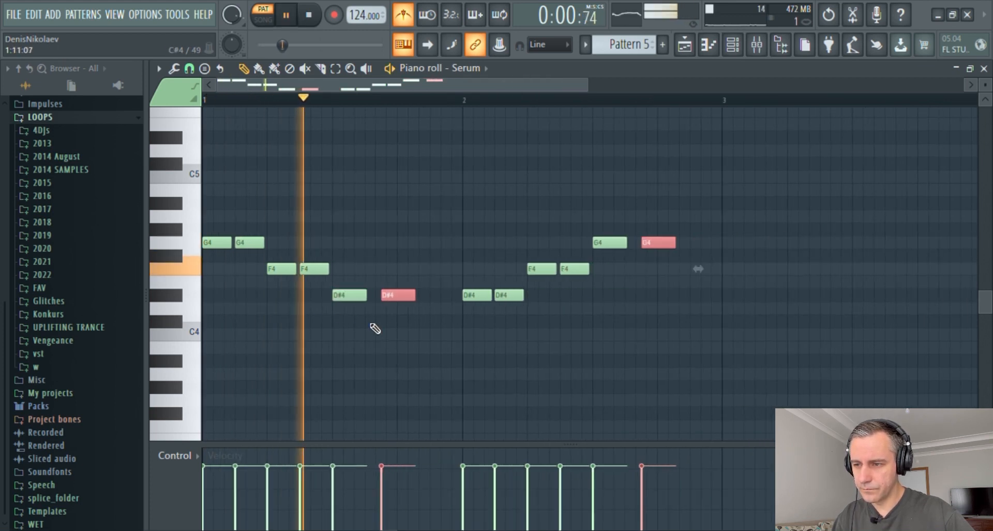
scroll(394, 326, "up", 2)
left_click(414, 326, "ctrl")
scroll(415, 326, "down", 2)
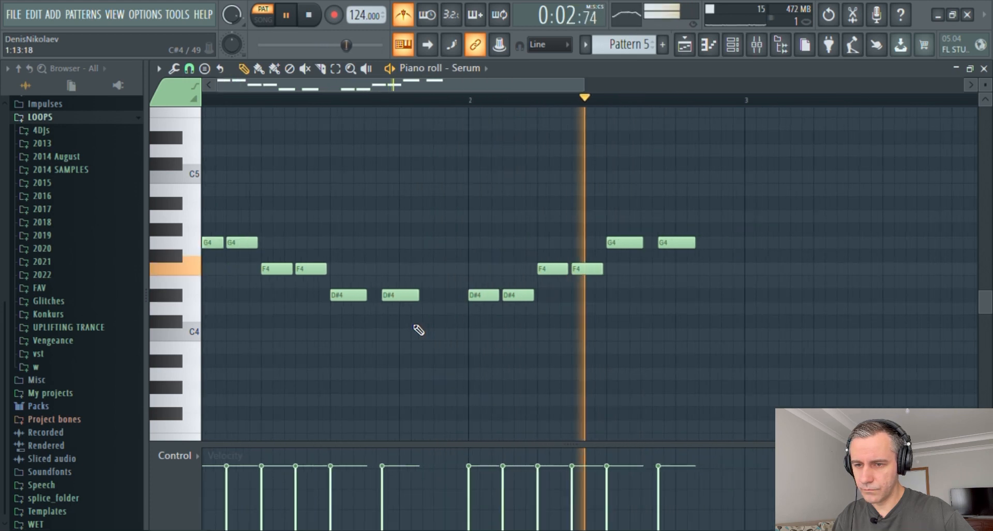
key("space")
- Add a third short D#4 at the end of bar 1 and a third short G4 at the end of bar 2
scroll(541, 326, "up", 2)
left_click_drag(422, 303, 377, 309)
mouse_move(865, 270)
left_mouse_down()
mouse_move(875, 271)
mouse_move(870, 252)
mouse_move(871, 269)
left_mouse_up()
scroll(698, 319, "down", 3)
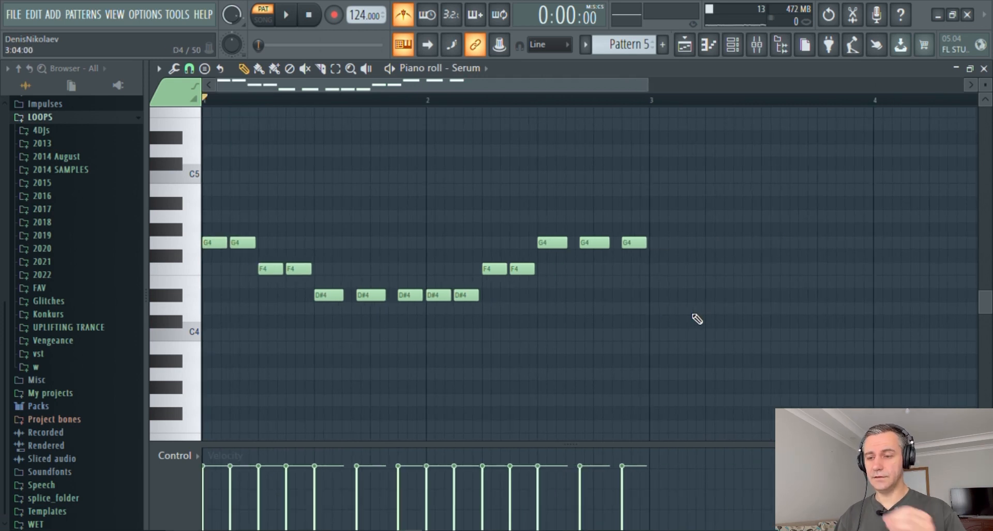
key("F7")
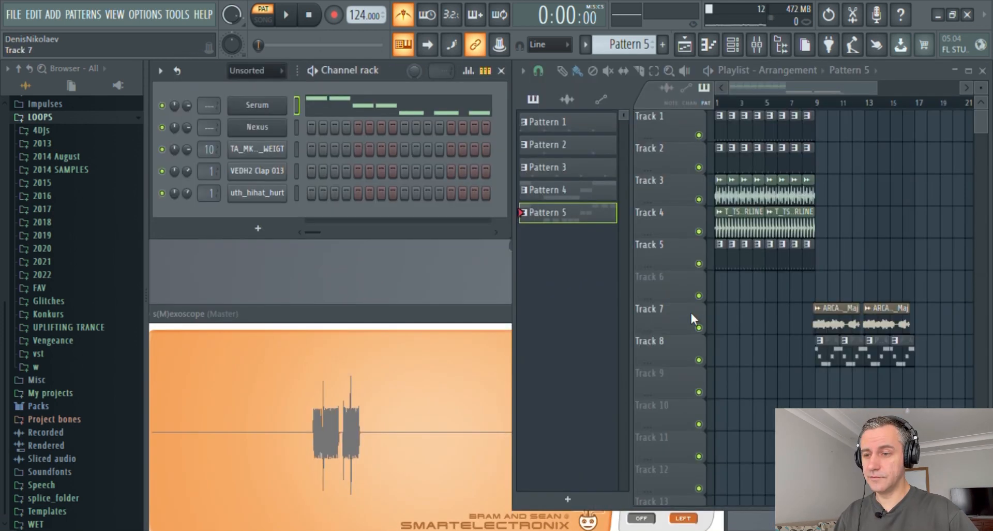
- Place four consecutive Pattern 5 clips on Track 10 across bars 1 to 8
scroll(745, 327, "up", 4)
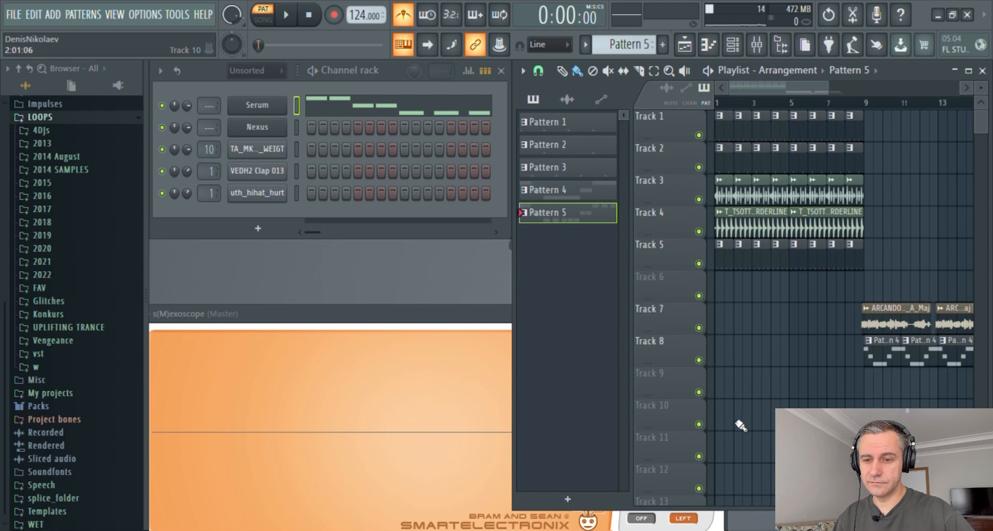
left_click_drag(724, 425, 849, 428)
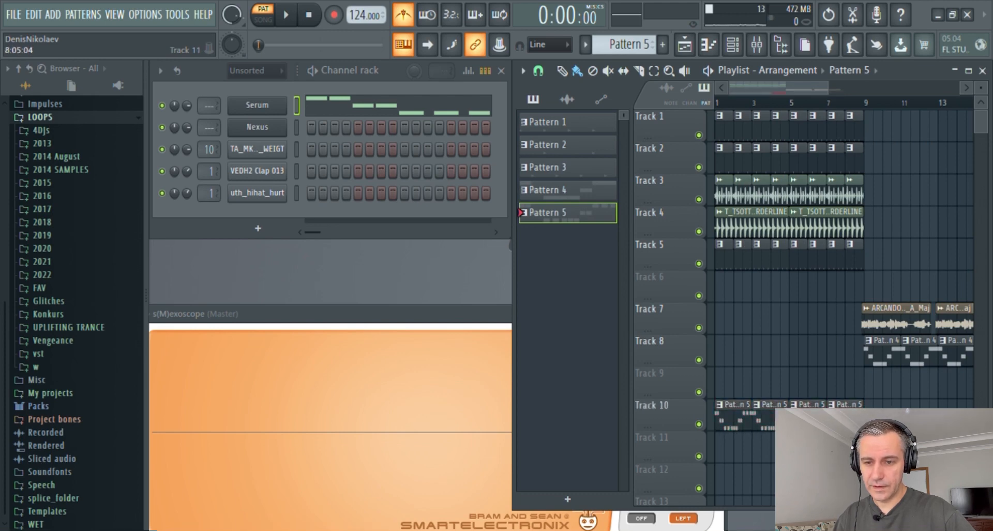
scroll(685, 435, "down", 2)
scroll(687, 430, "up", 4)
scroll(687, 430, "down", 4)
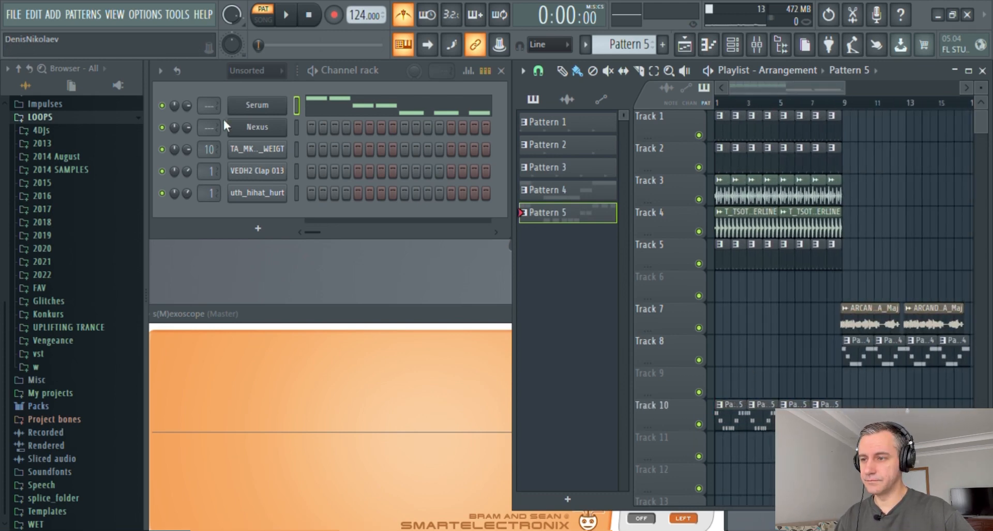
- Route Serum to mixer insert 3 and load Soundgoodizer in that insert's first effect slot
left_click_drag(207, 115, 208, 108)
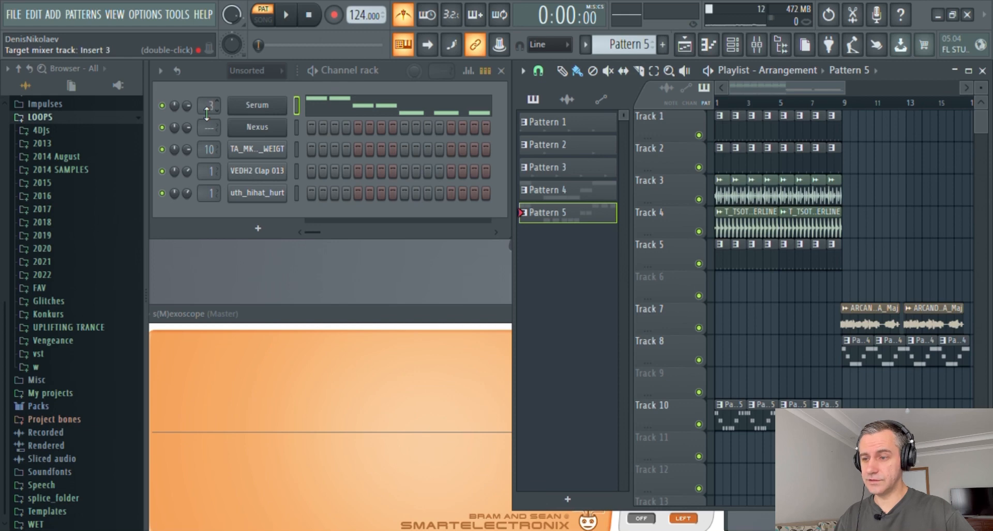
left_click(757, 45)
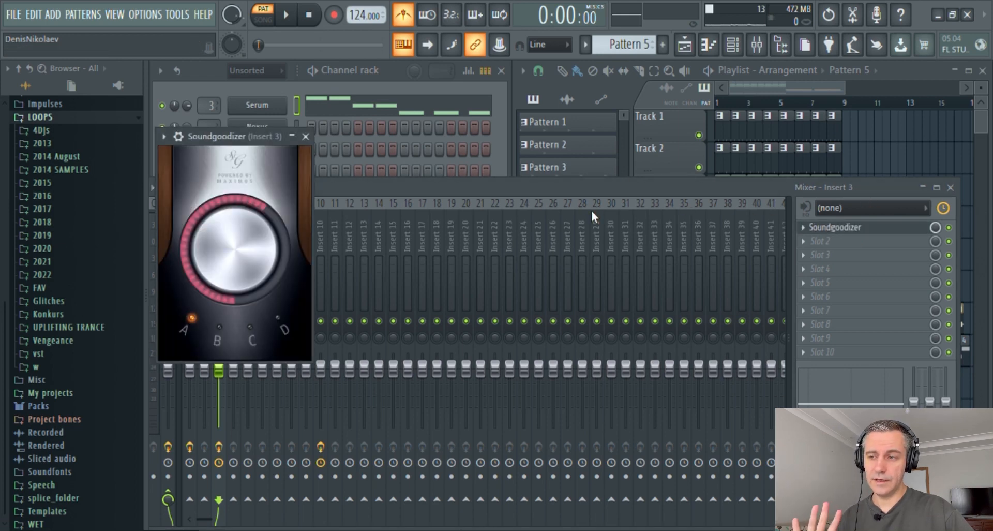
- Add Fruity parametric EQ 2 in insert 3's second slot, load the CUT preset, and move the band 1 high pass to about 29 Hz
left_click(863, 233)
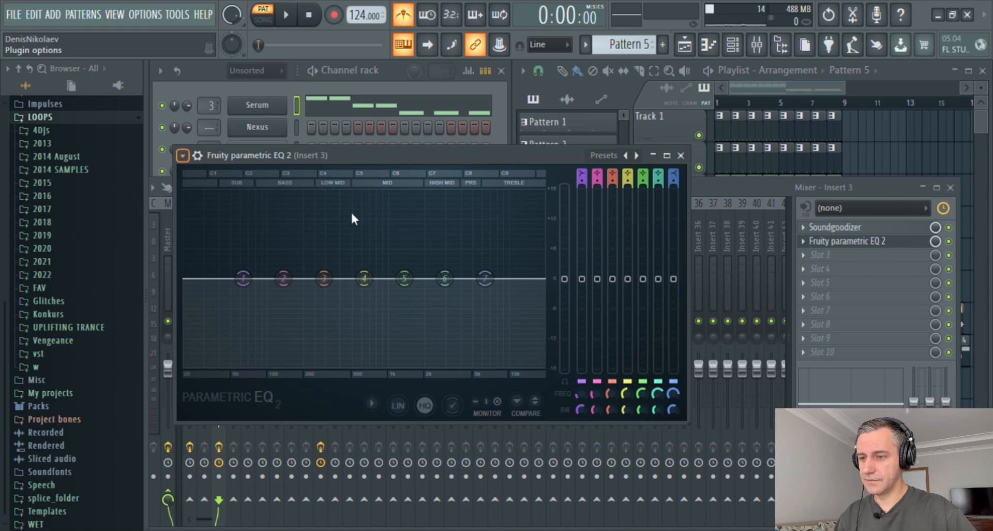
left_click(328, 259)
left_click_drag(291, 278, 237, 279)
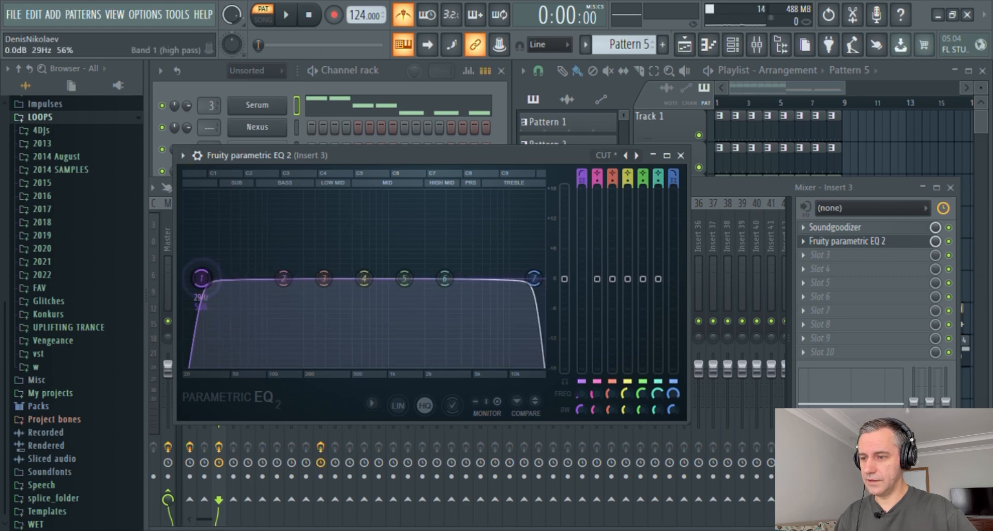
- Move the insert 3 EQ's band 7 low pass to about 237 Hz and load Kickstart in slot 9 with the Mids Chain curve
left_click_drag(534, 278, 311, 278)
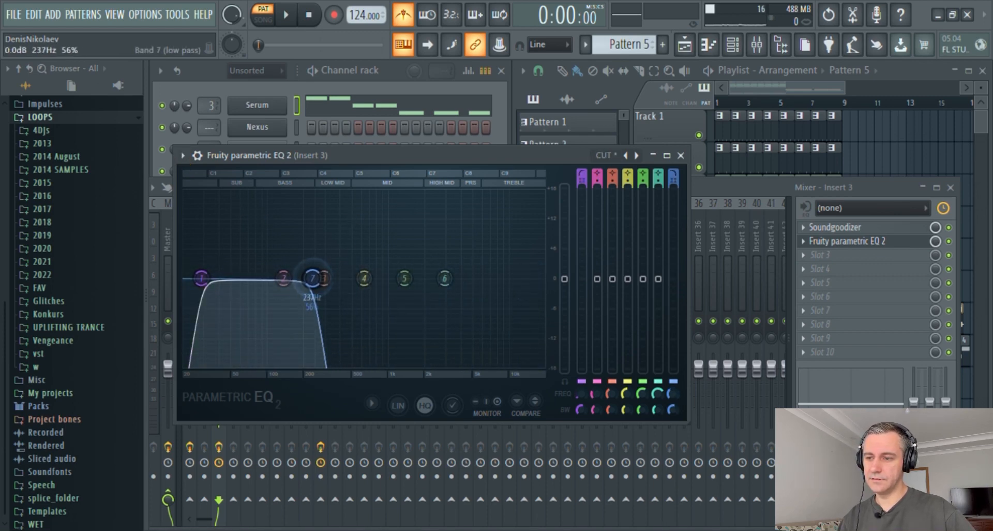
left_click(851, 243)
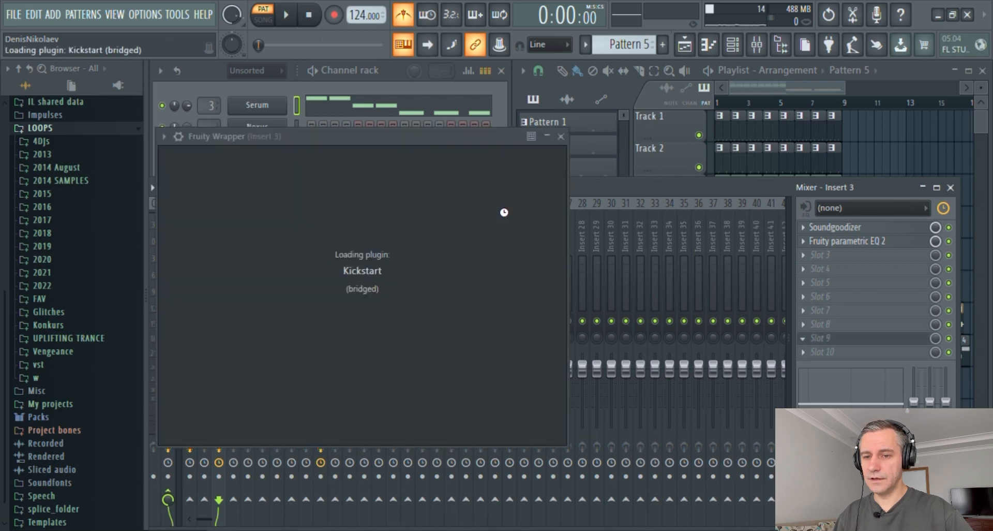
left_click(366, 346)
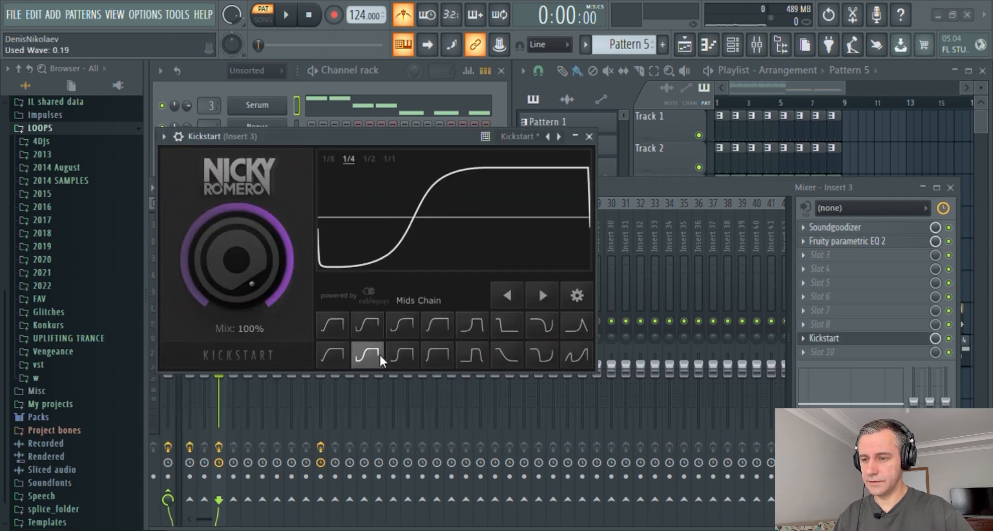
left_click(590, 136)
key("F9")
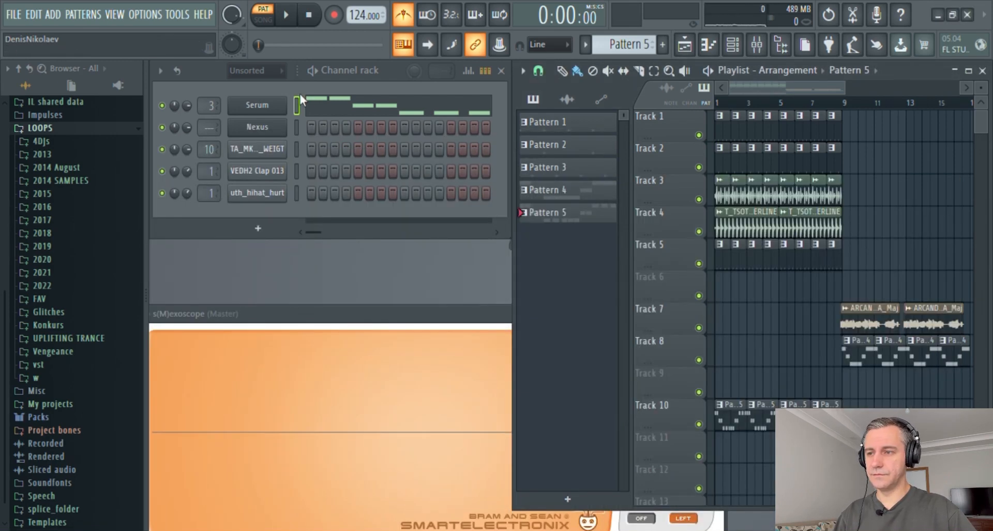
- Audition Pattern 5 with the metronome and wait-for-input turned off, and play the full arrangement in song mode
key("space")
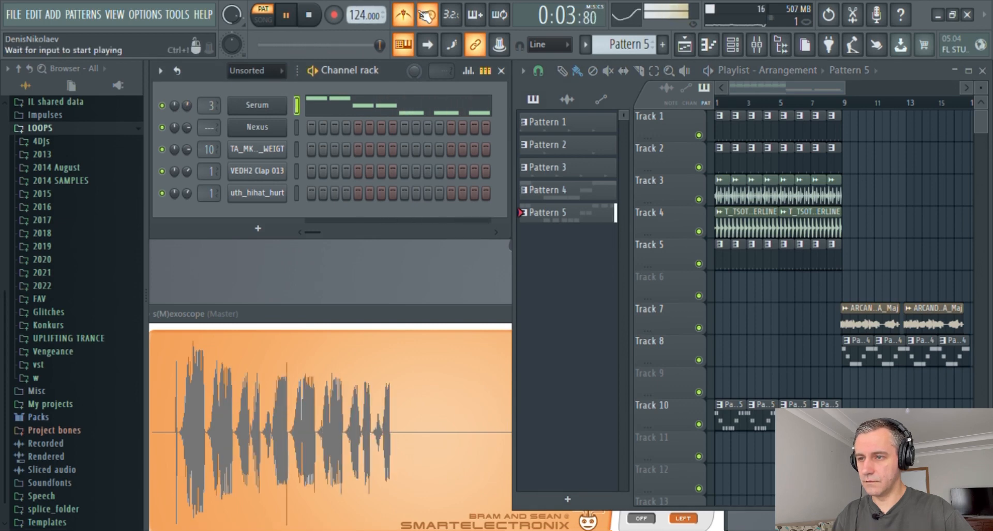
left_click(412, 19)
scroll(685, 350, "down", 3)
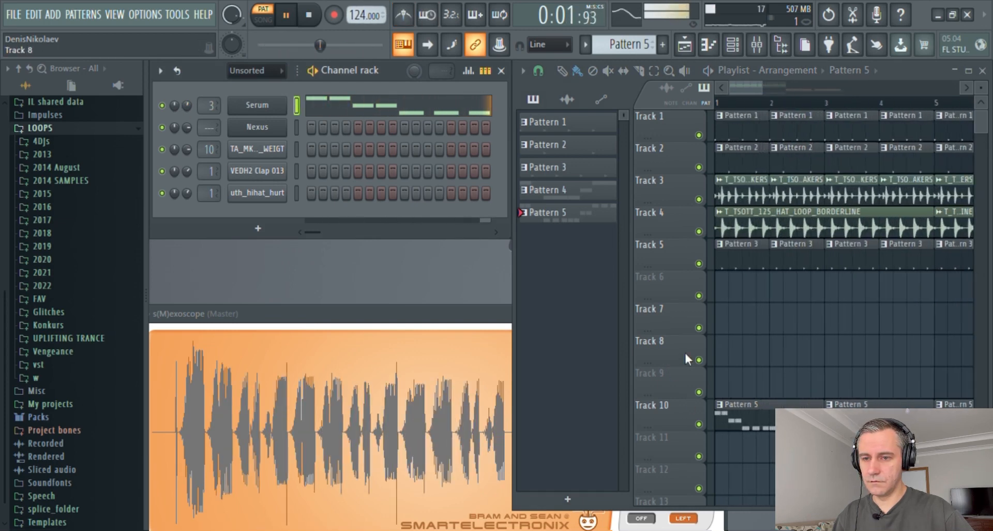
key("space")
key("space")
scroll(656, 342, "up", 4)
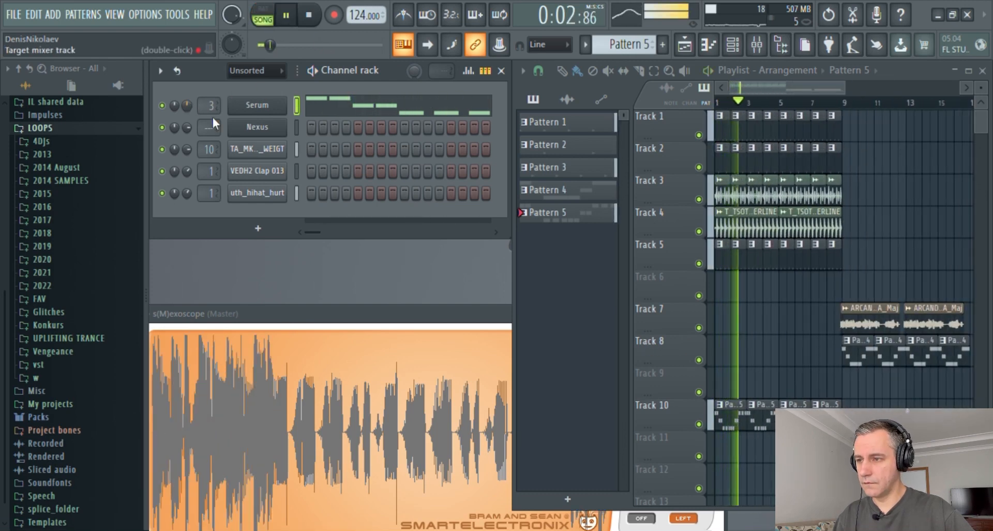
scroll(688, 409, "up", 1)
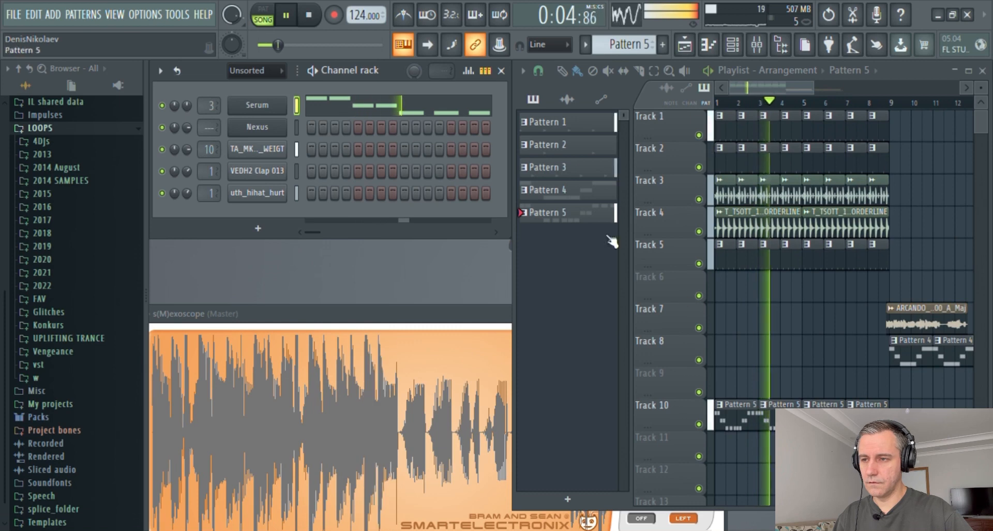
scroll(675, 278, "down", 2)
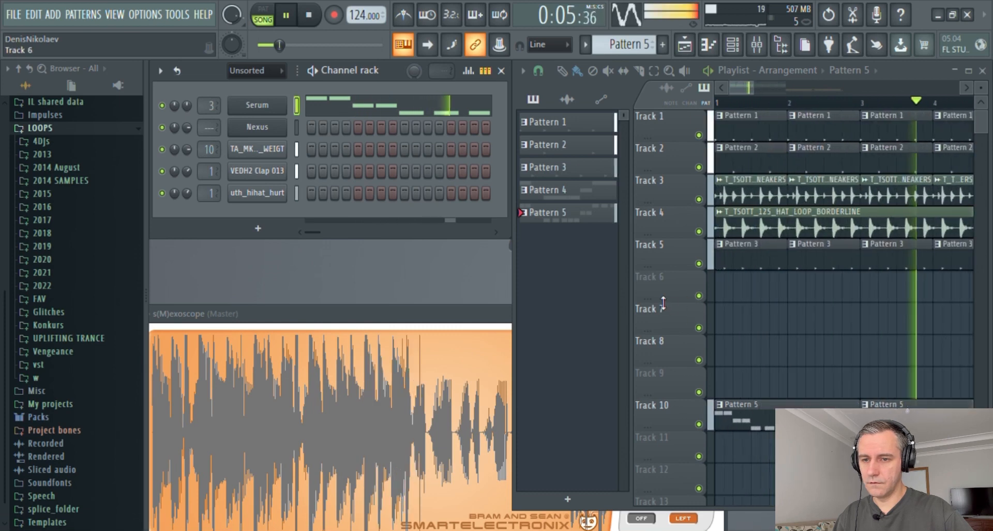
- Try the arrangement with Track 5 and Track 3 muted in turn, and replay it with both unmuted
key("space")
left_click(699, 264)
key("space")
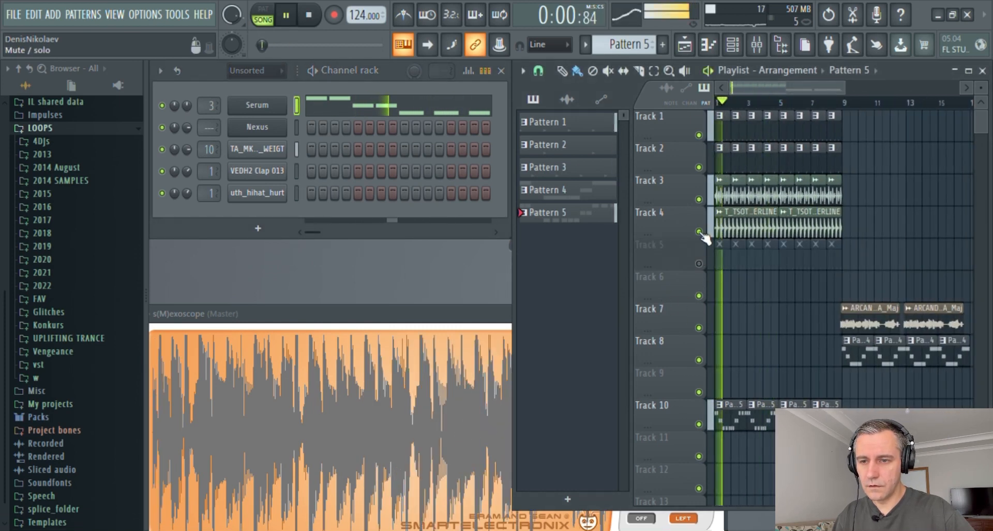
left_click(698, 199)
scroll(678, 249, "up", 3)
left_click(699, 264)
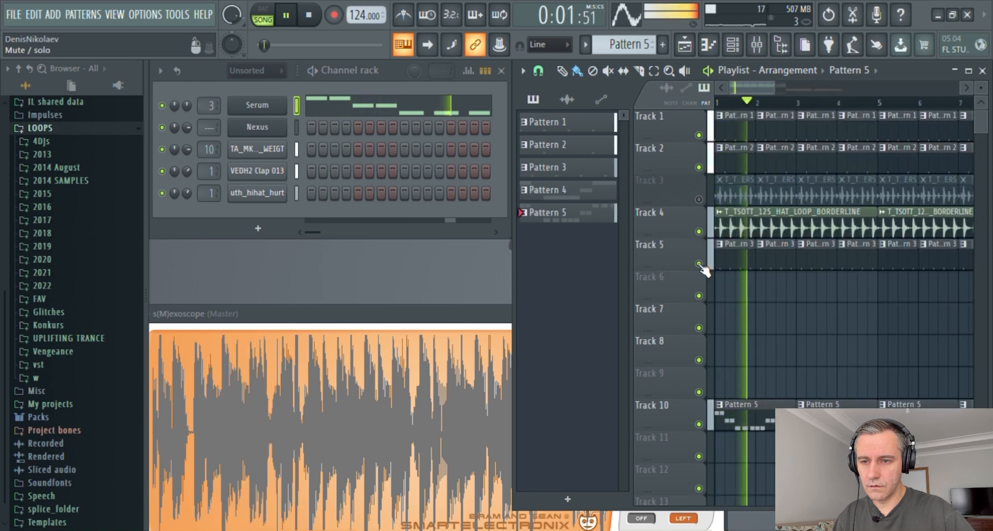
scroll(700, 259, "down", 2)
left_click(698, 200)
key("space")
key("space")
scroll(645, 254, "up", 3)
scroll(658, 256, "down", 4)
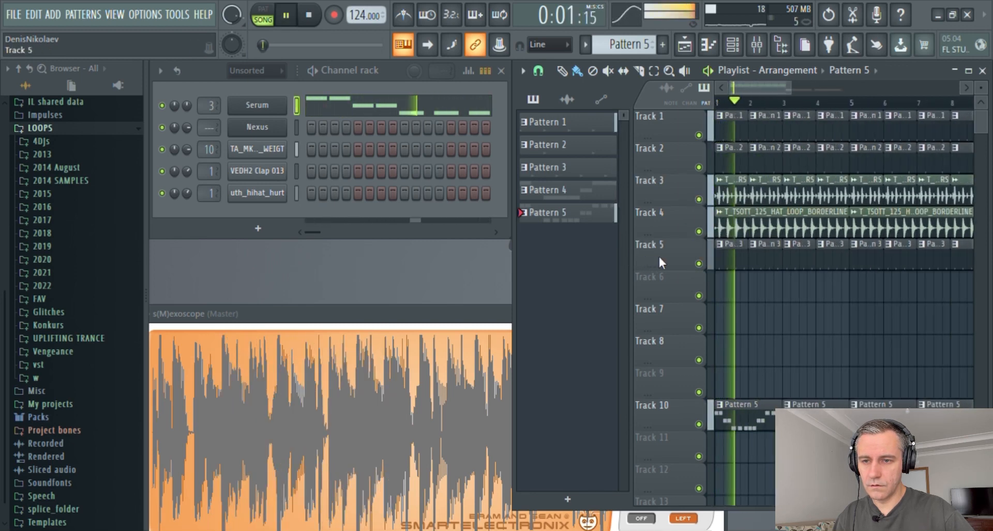
scroll(650, 301, "up", 3)
scroll(653, 309, "down", 2)
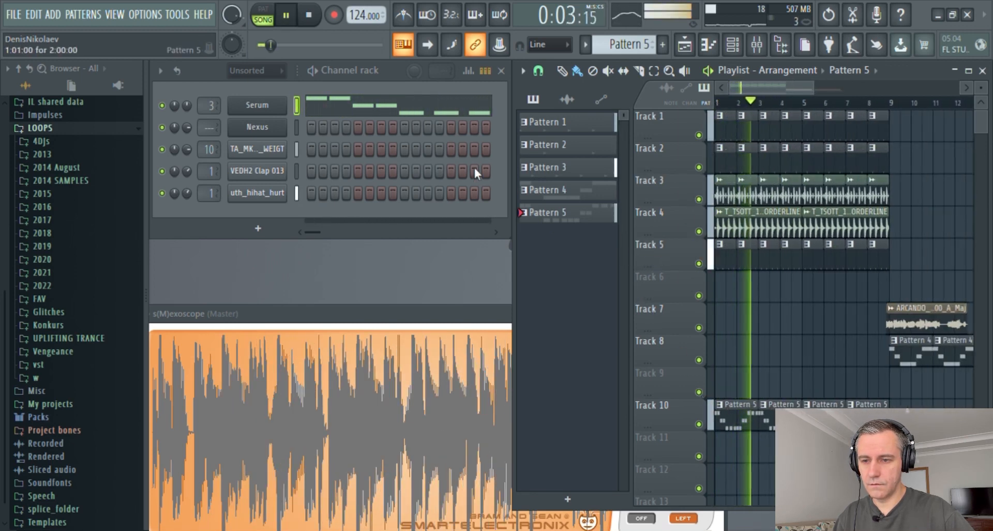
- Copy the Serum notes from Pattern 5 and create a new empty pattern
left_click(564, 213)
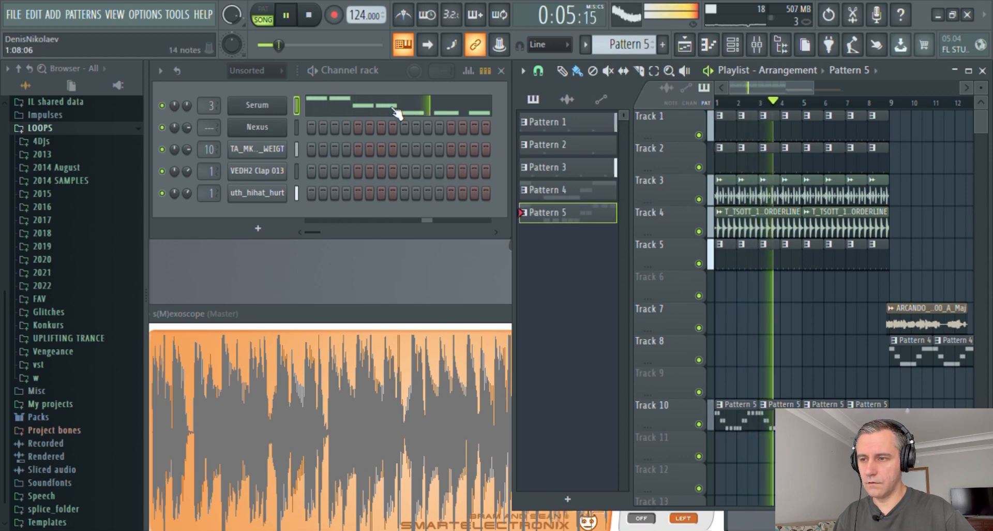
key("space")
key("F7")
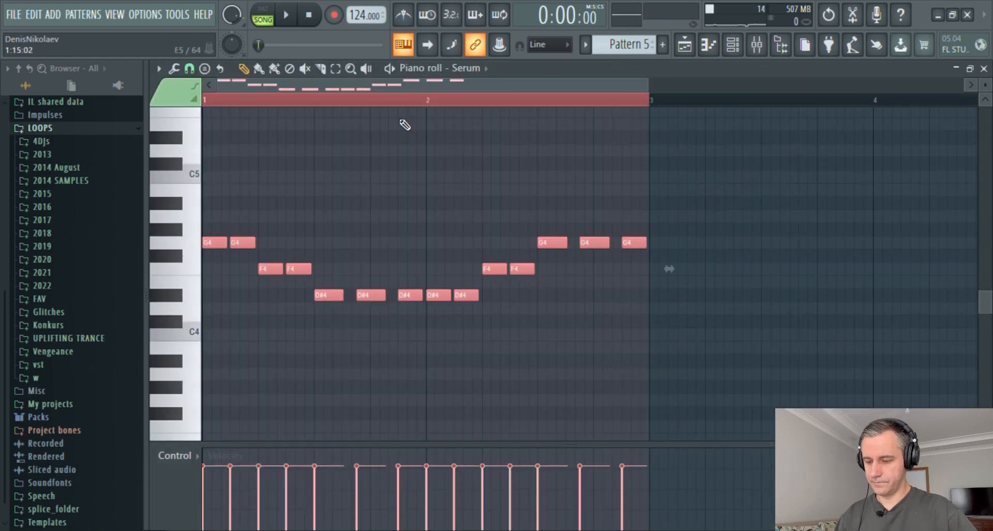
key("F7")
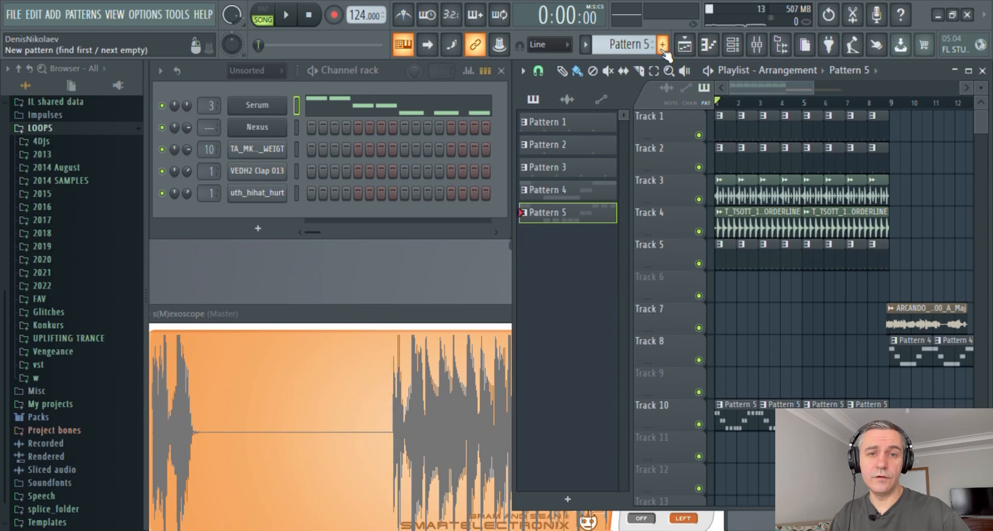
left_click(663, 47)
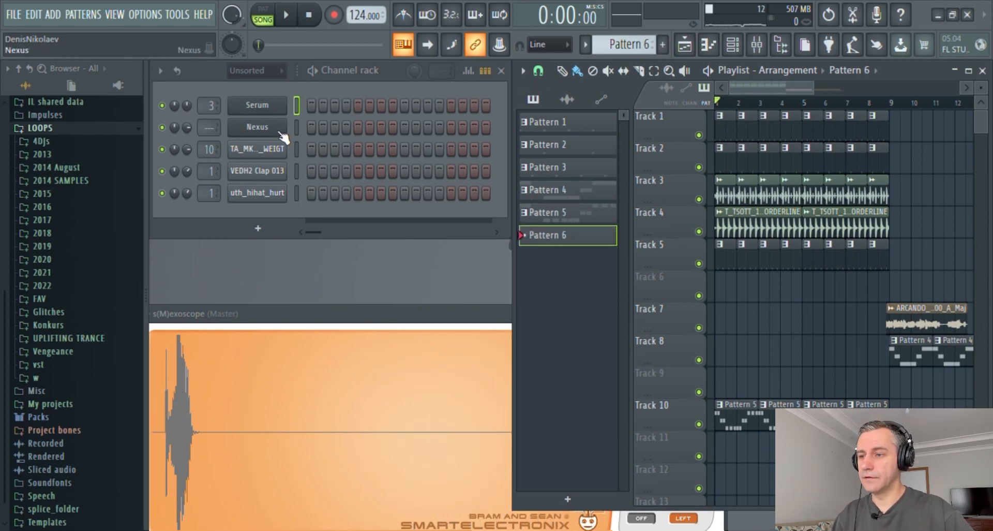
- Add a second Nexus instance and load the bass preset Nu Disco 1 from the Deep House 2 expansion
left_click(265, 130)
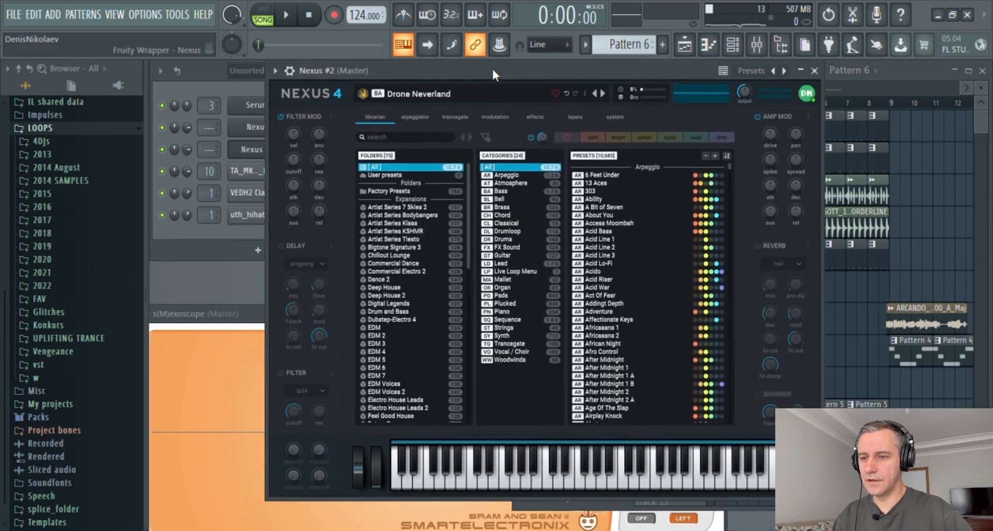
left_click_drag(493, 69, 498, 64)
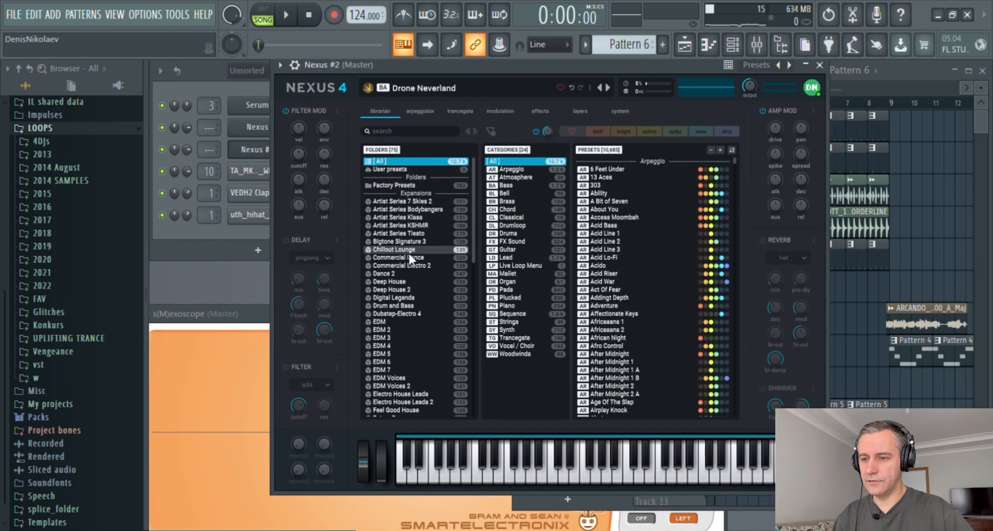
left_click(423, 289)
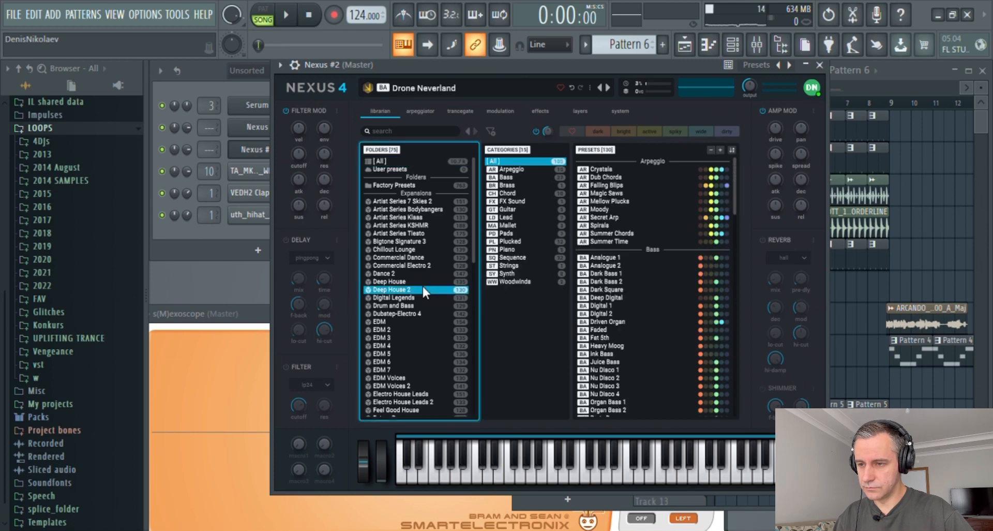
left_click(508, 178)
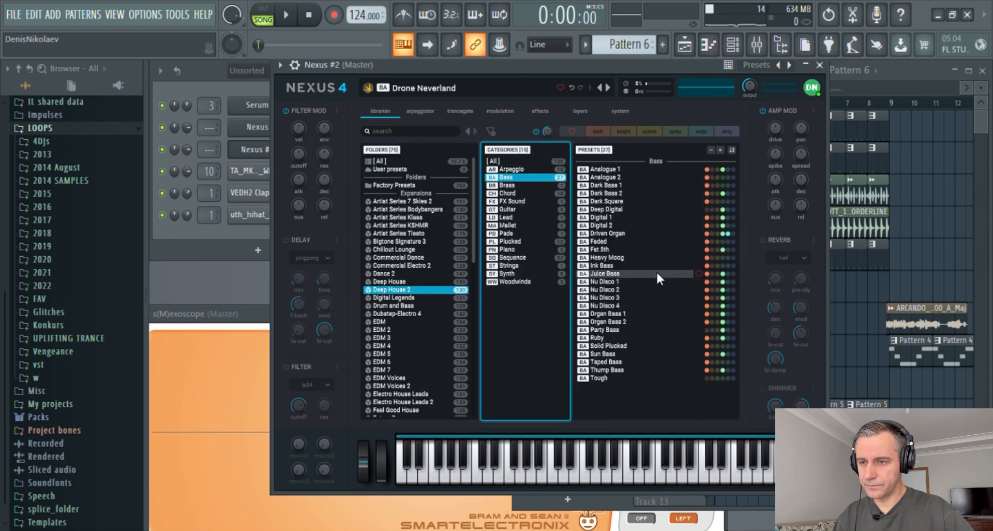
left_click(622, 274)
key("Down")
key("Down")
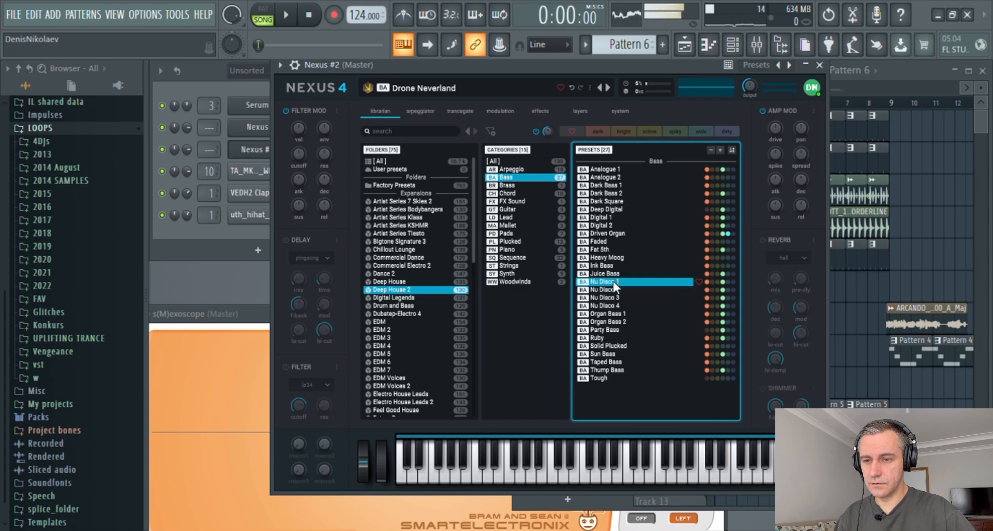
left_click(613, 281)
- Paste the copied bass notes into Nexus #2 in Pattern 6 and play them in pattern mode
left_click(247, 149)
key("F7")
key("ctrl+v")
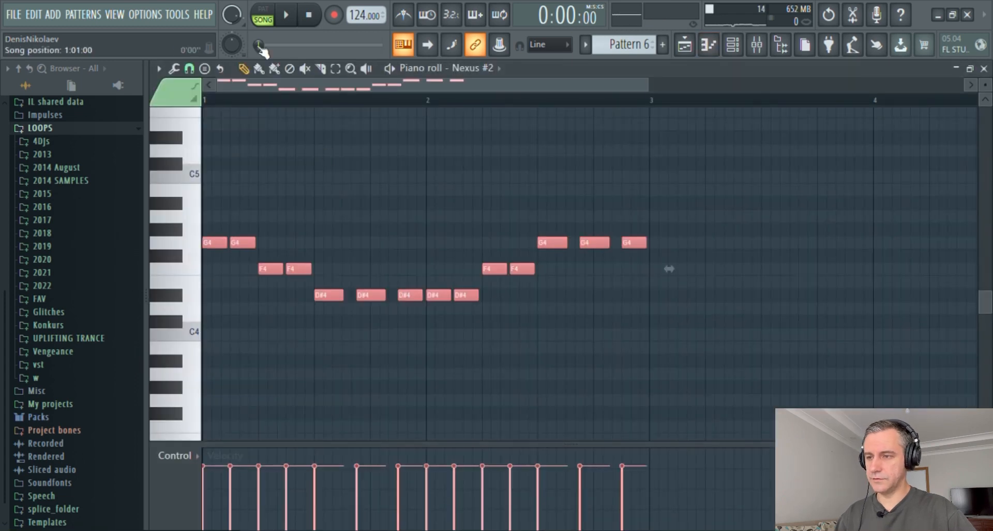
left_click(266, 18)
key("space")
key("F7")
- Lower the Nexus #2 filter modifier cutoff to -75 and enable the lp24 filter with an adjusted cutoff
left_click(268, 150)
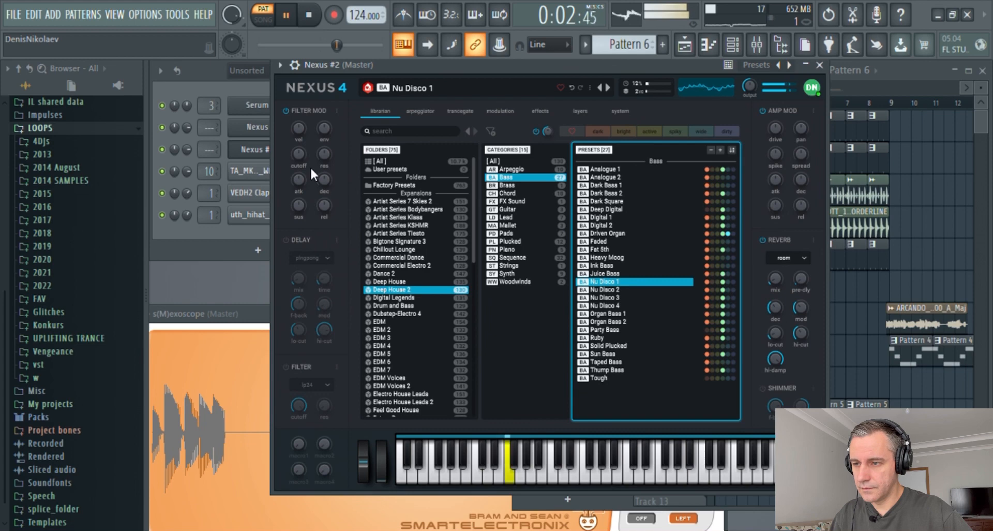
left_click_drag(299, 154, 299, 188)
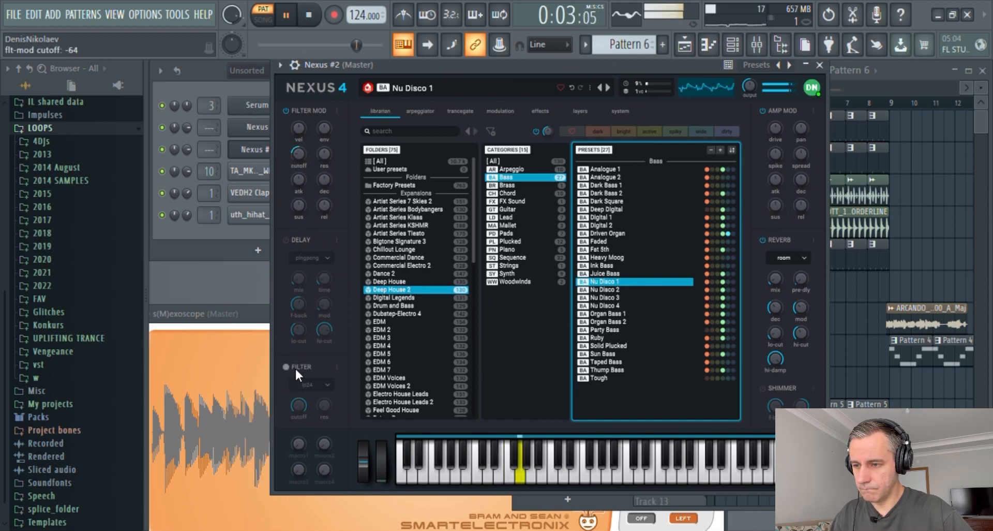
left_click_drag(299, 405, 298, 399)
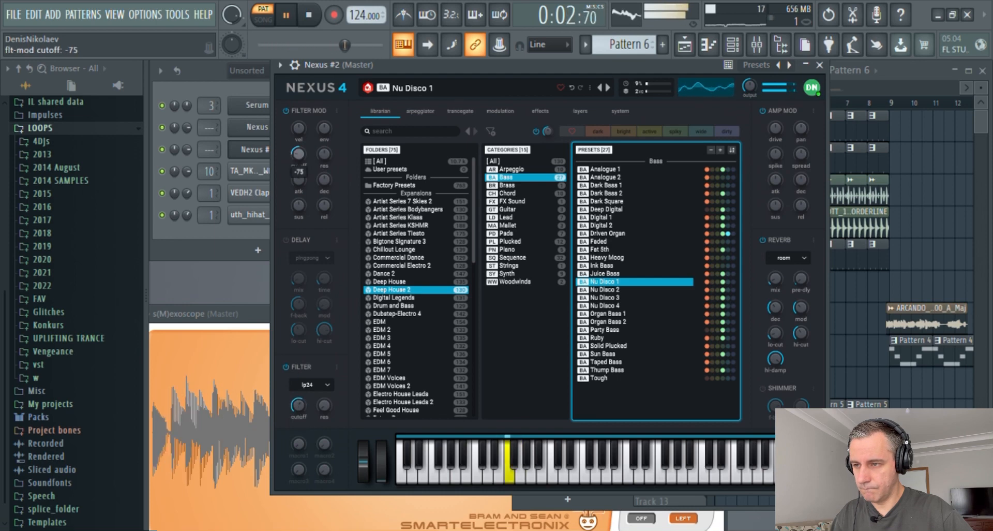
- Place consecutive Pattern 6 clips on Track 11 across bars 1 to 8
left_click(246, 151)
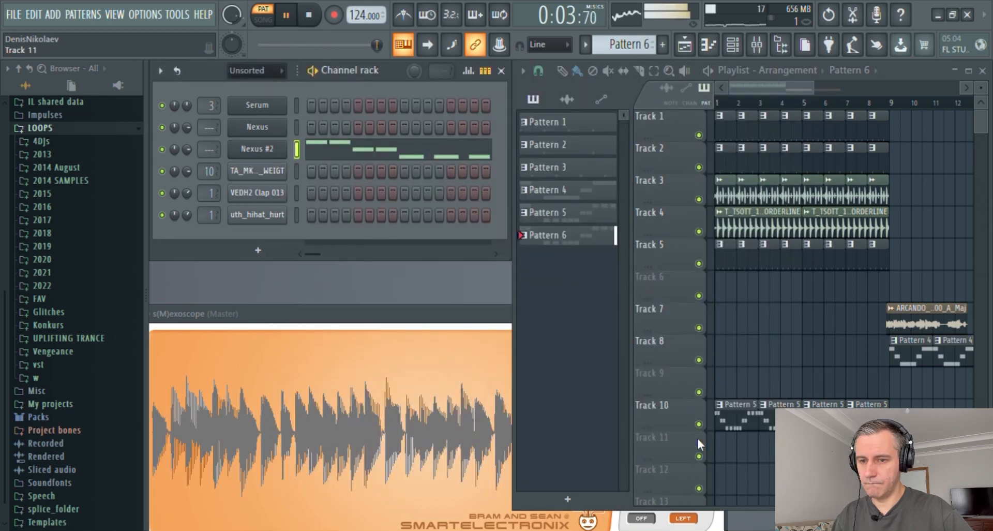
left_click_drag(721, 451, 852, 451)
key("space")
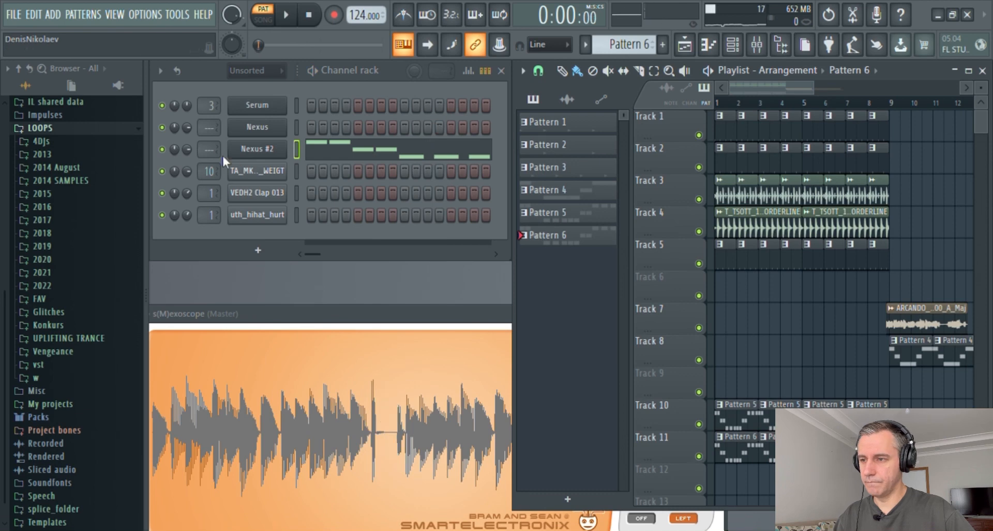
- Route Nexus #2 to mixer insert 2 and load FabFilter Pro-Q 2 in its first slot, using the CUT preset with a low cut at about 156 Hz
left_click_drag(208, 158, 209, 151)
key("F9")
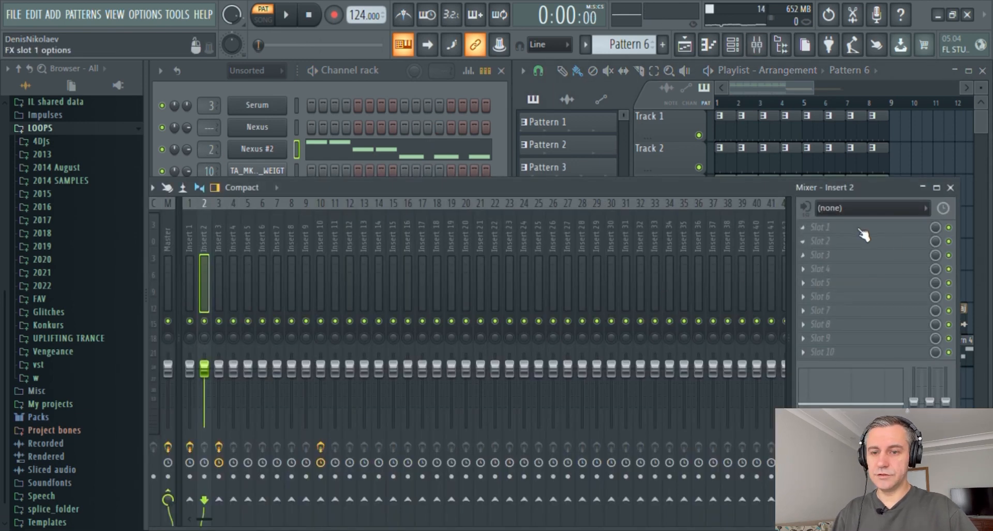
left_click(228, 185)
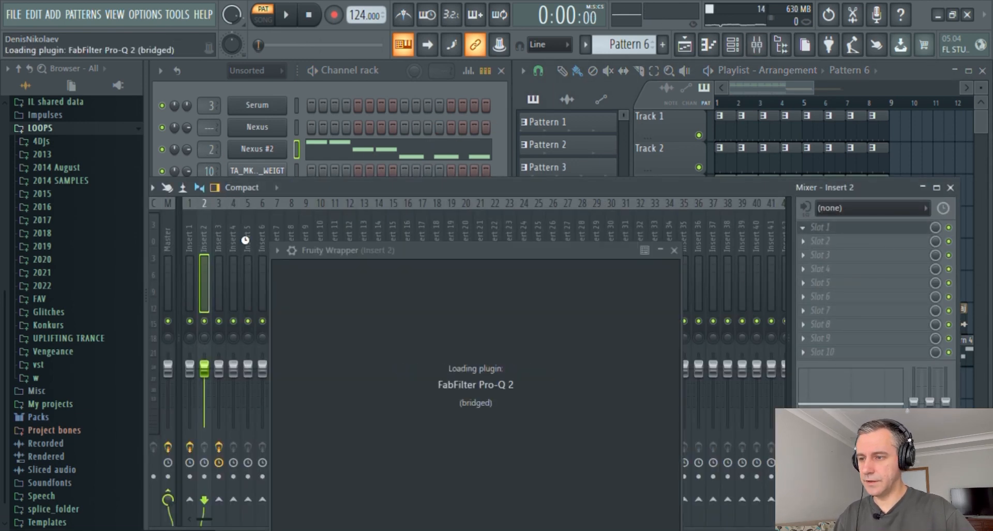
left_click_drag(432, 249, 325, 89)
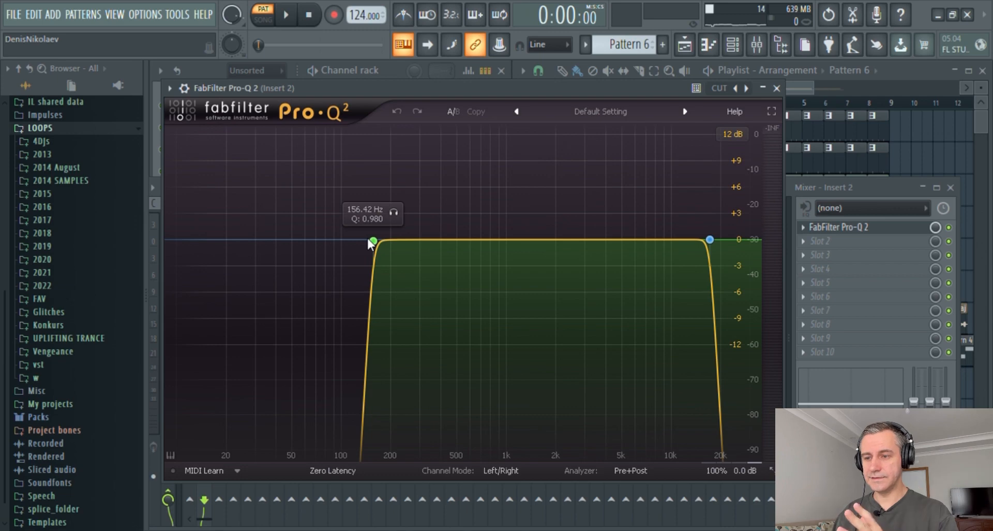
- Load OTT in insert 2's second slot with Depth at 67% and the low band gain at 84%
left_click(849, 228)
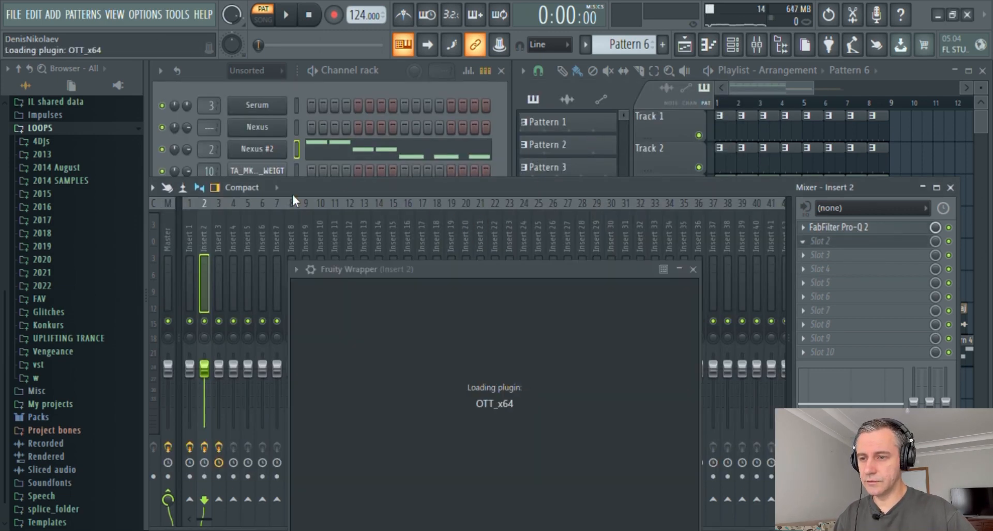
left_click_drag(343, 254, 333, 106)
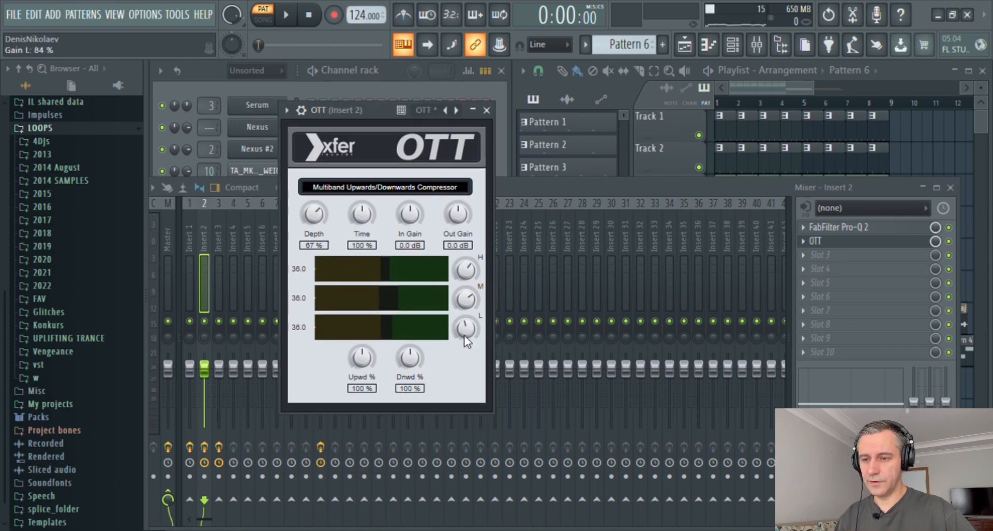
left_click_drag(420, 360, 374, 366)
- Load CamelCrusher in insert 2's third slot with the next patch and an adjusted compressor amount, and add Kickstart in slot 9
left_click(840, 245)
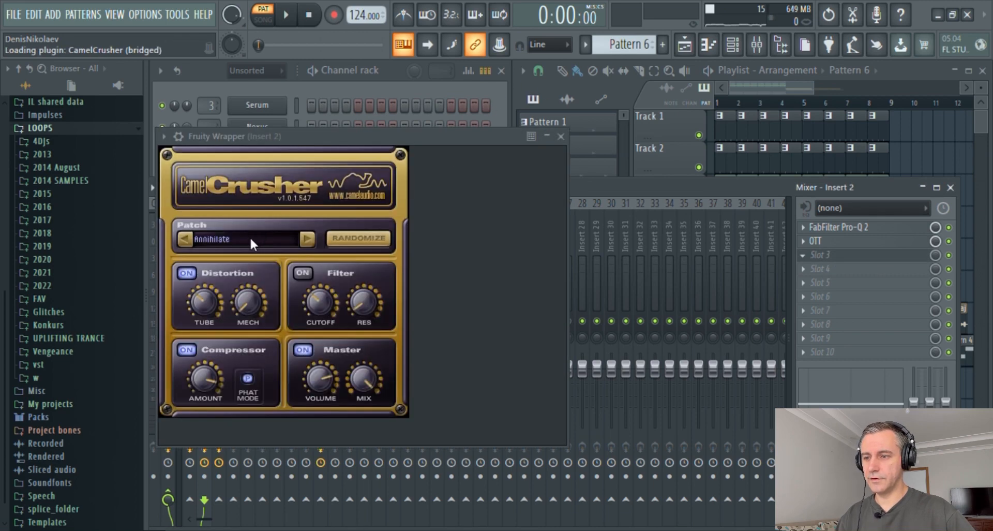
left_click(306, 239)
left_click_drag(204, 380, 203, 377)
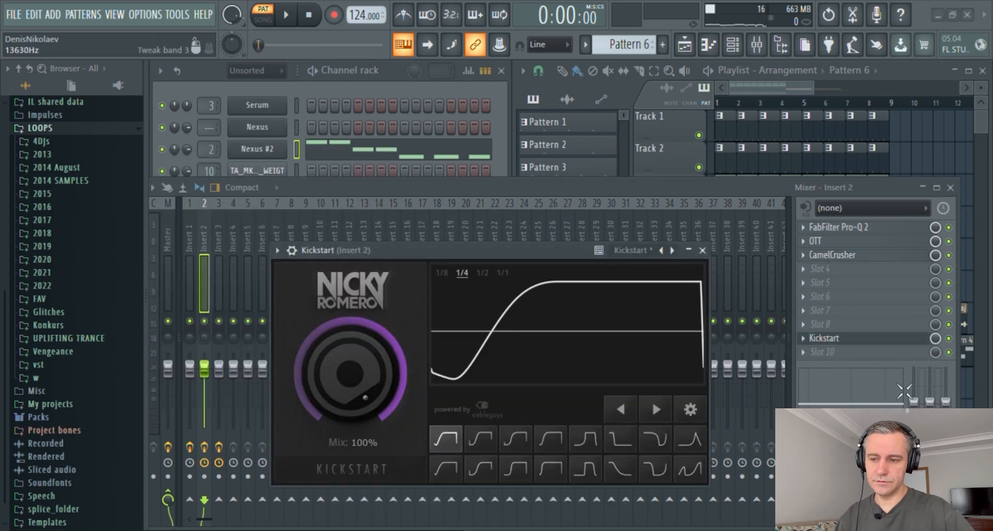
- Close the Kickstart plugin and the mixer, and lower the Nexus #2 channel volume to about 46% while Pattern 6 plays
left_click(891, 340)
left_click(950, 188)
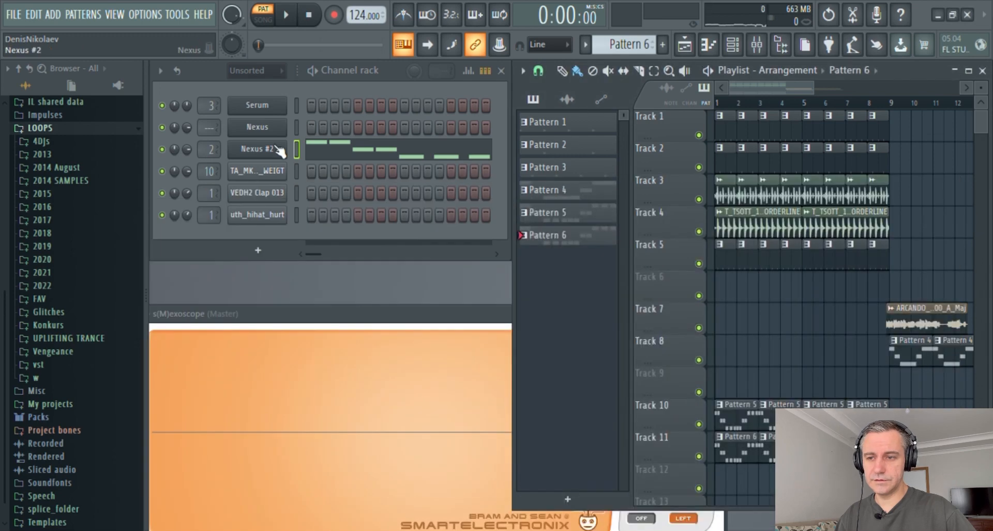
left_click(194, 147)
key("space")
left_click(264, 316)
left_click_drag(187, 149, 187, 173)
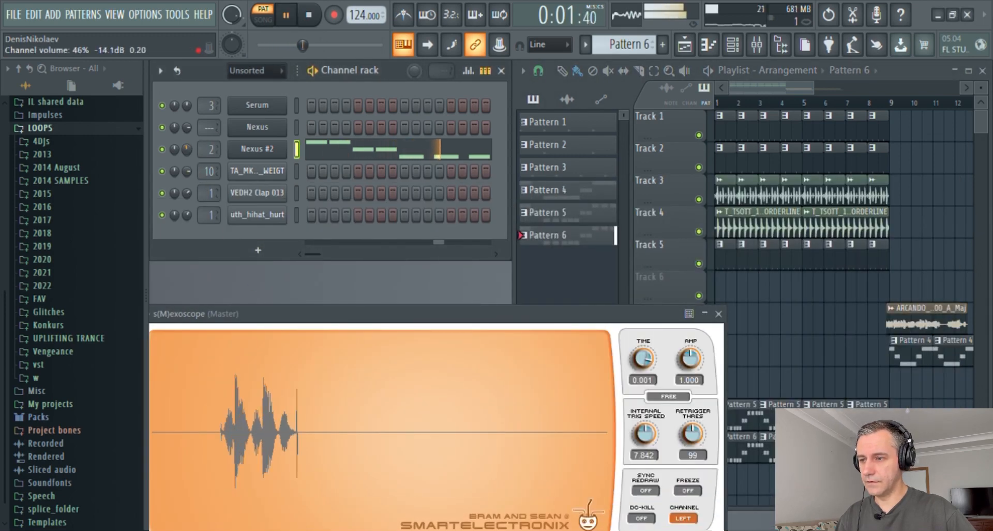
right_click(740, 315)
key("space")
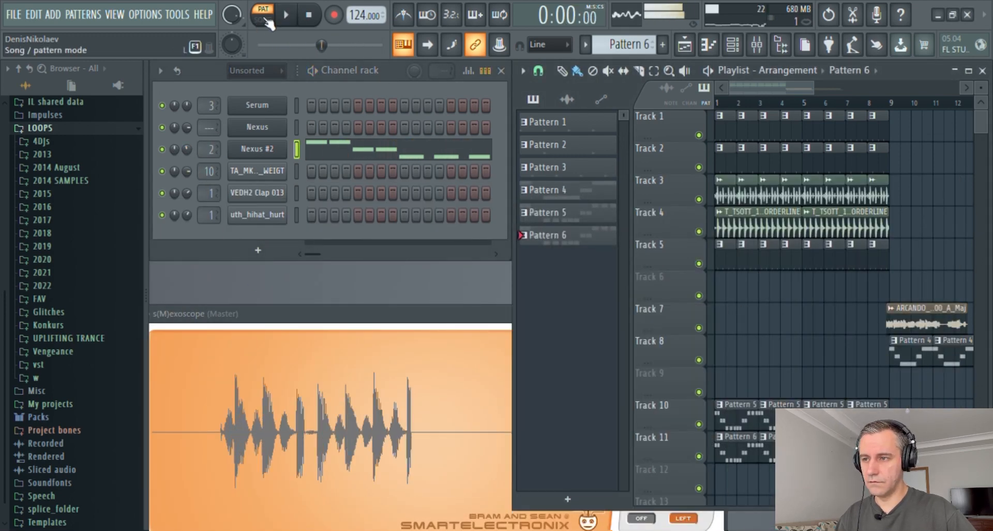
- During song playback, set Nexus #2's reverb mix to 8 and decay to 33, and lower its channel volume to 42%
left_click(264, 19)
key("space")
scroll(664, 333, "down", 2)
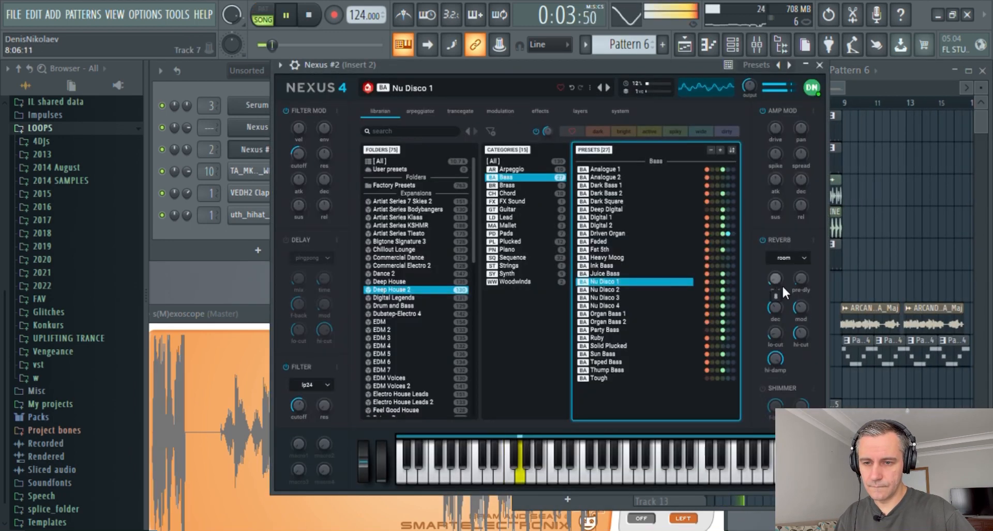
left_click_drag(780, 311, 780, 323)
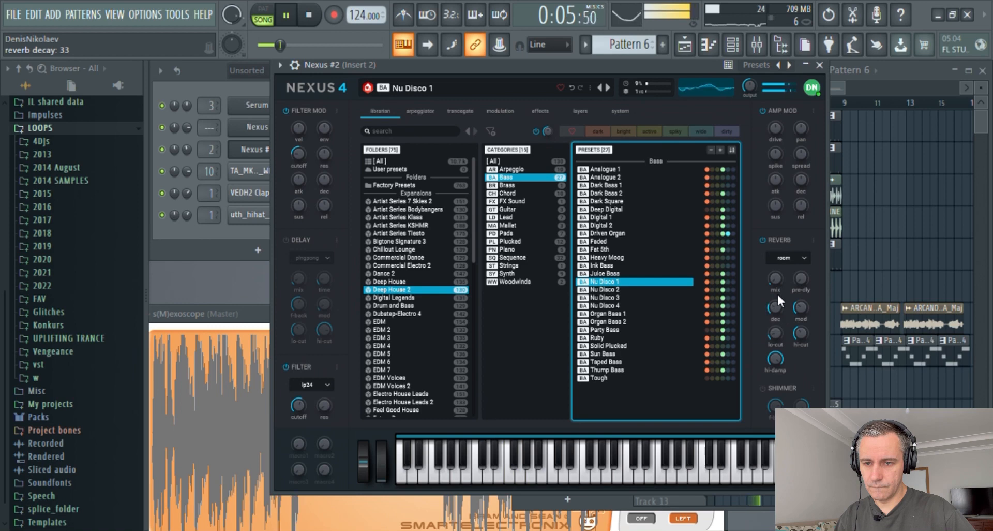
left_click(255, 149)
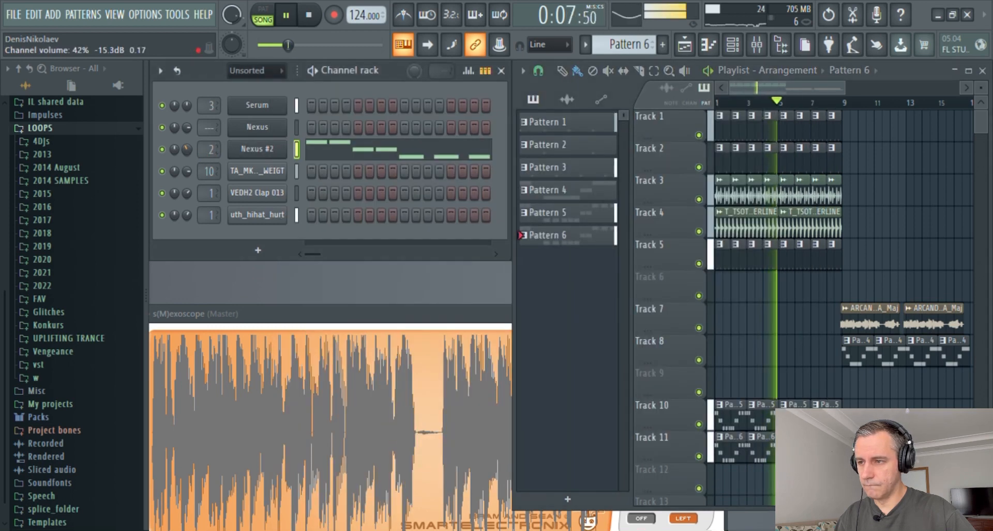
- Copy the Nexus #2 notes, clone the channel, and paste the notes into the clone's piano roll
left_click(324, 151)
key("space")
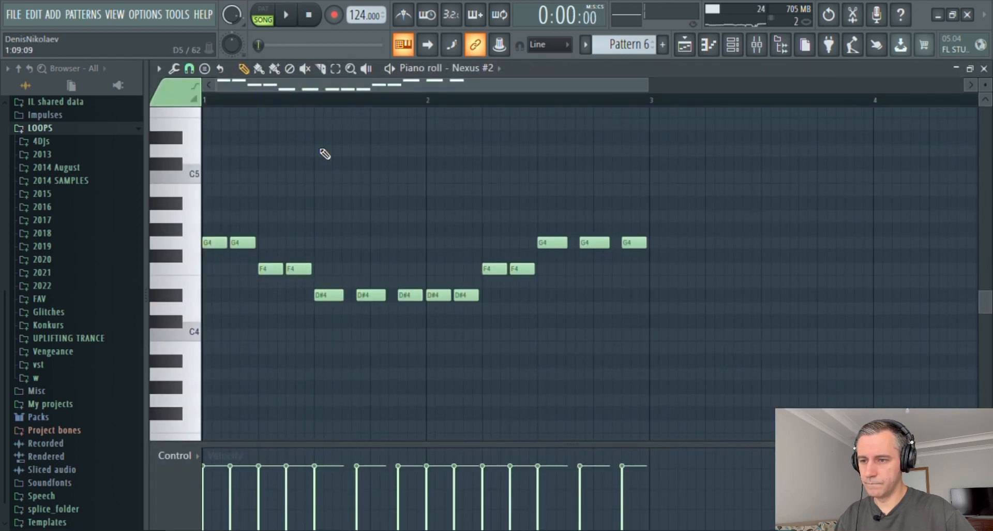
key("ctrl+a")
key("Escape")
left_click(275, 24)
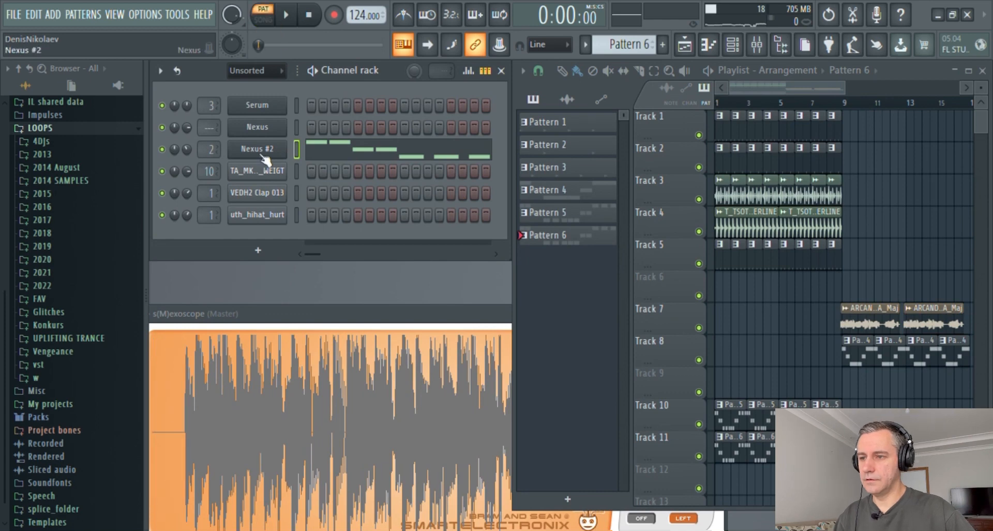
left_click(257, 148)
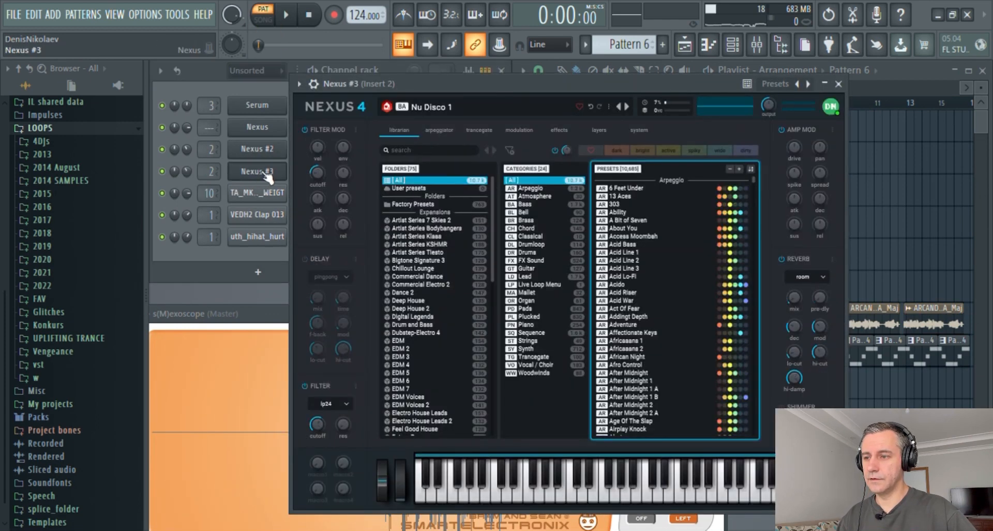
left_click(265, 173)
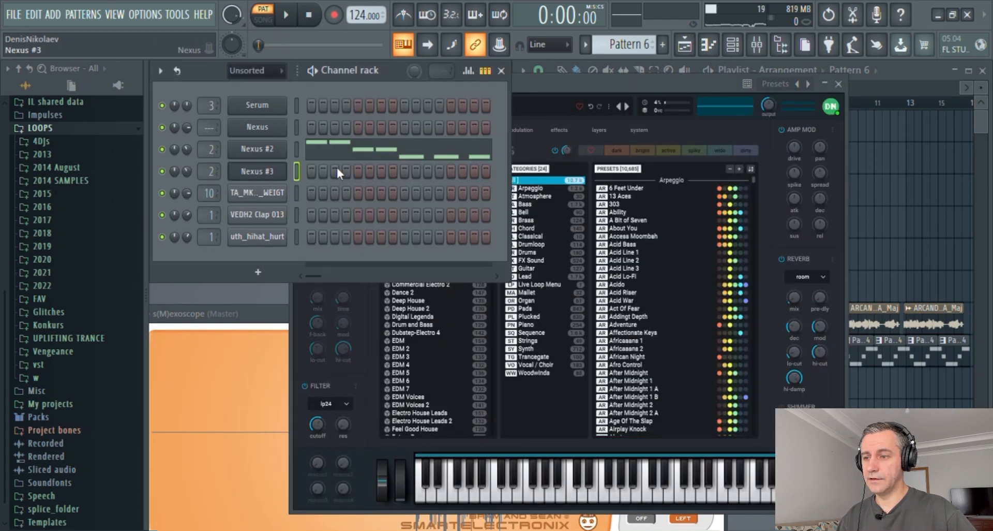
key("F7")
key("ctrl+v")
key("F7")
- Load the FM Bass 2 click preset from the Deep House expansion's Bass category in Nexus #3
left_click(527, 142)
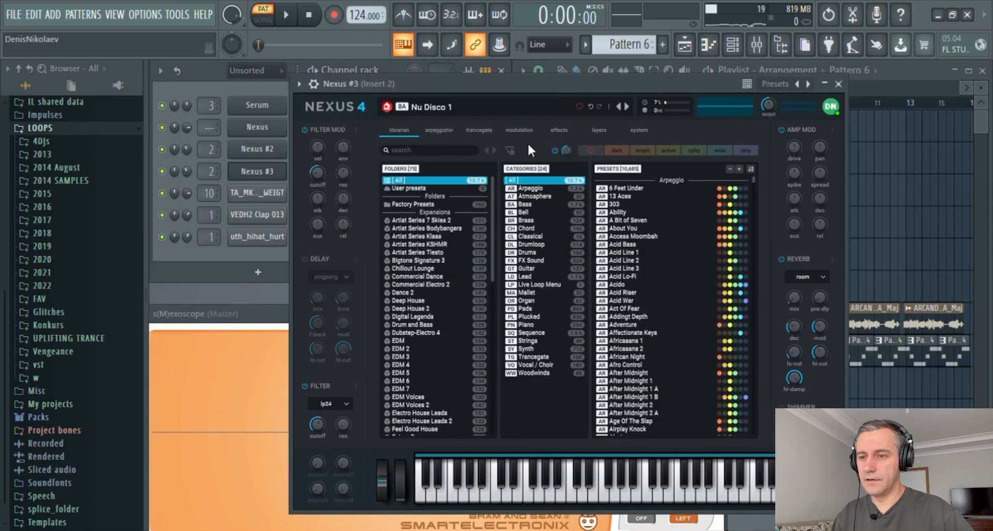
left_click(435, 308)
left_click(433, 301)
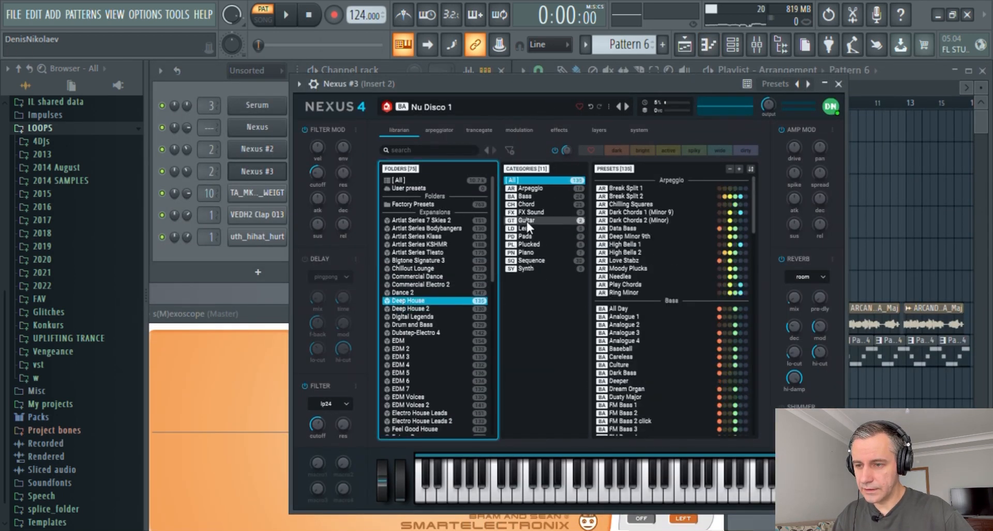
left_click(524, 196)
left_click(641, 300)
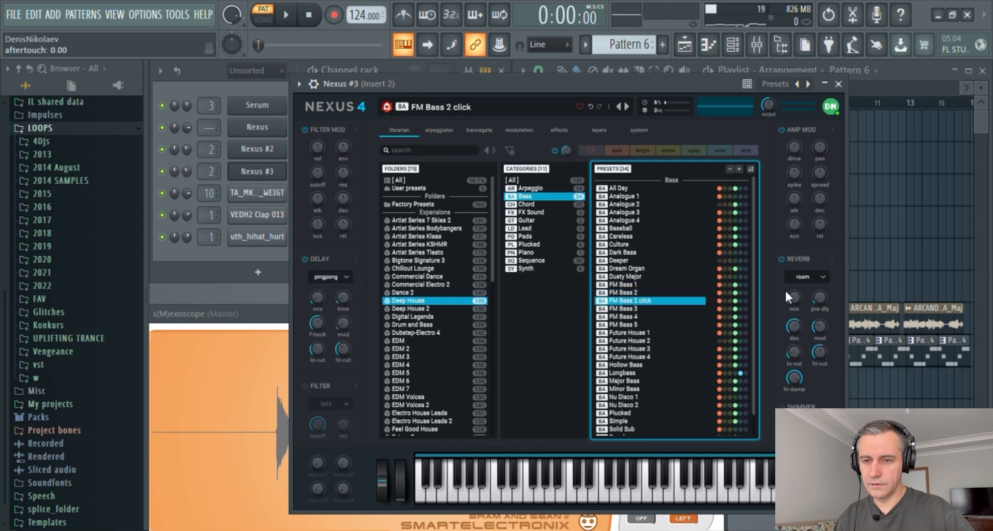
- Leave only the last note of each bar in Nexus #3 and delete those same notes from Nexus #2
left_click(269, 171)
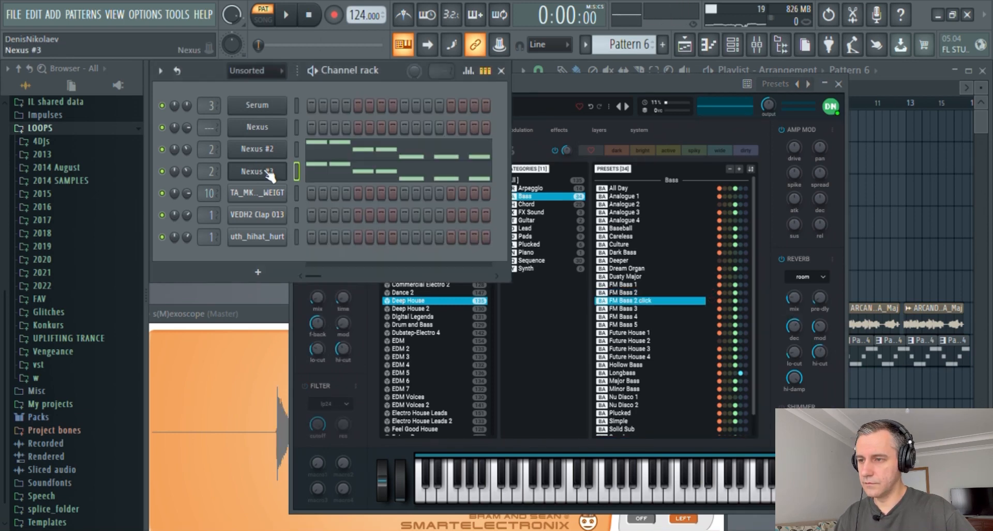
left_click(345, 174)
left_click_drag(361, 304, 230, 257)
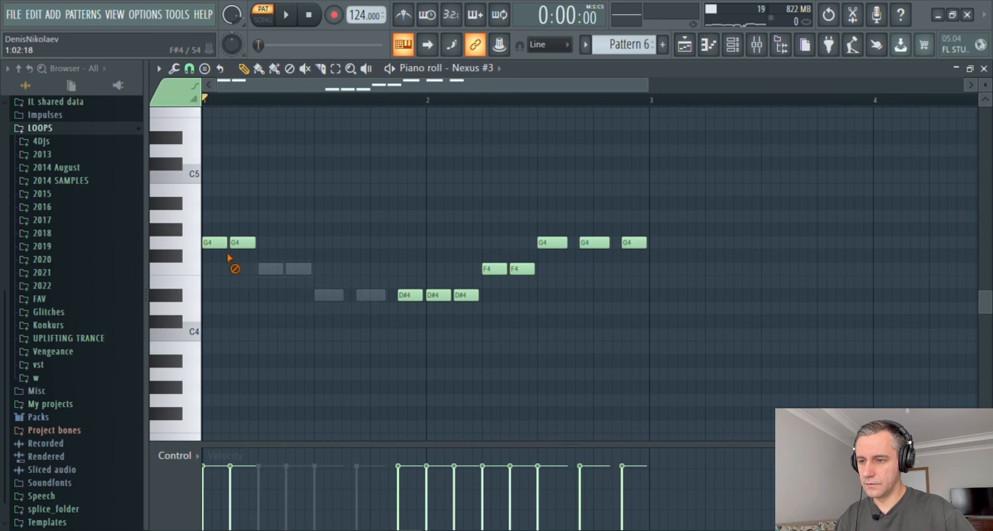
left_click_drag(441, 300, 541, 255)
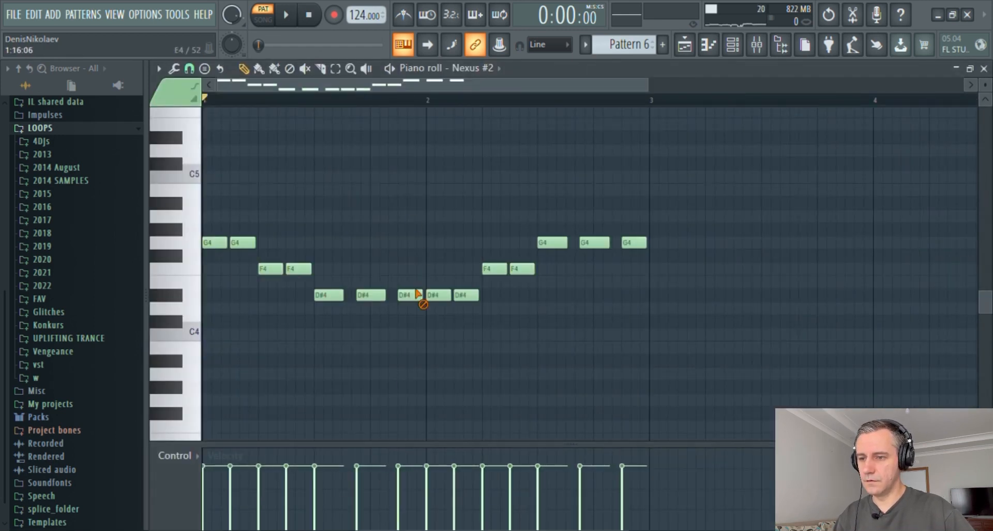
right_click(638, 246)
- Play Pattern 6 and set the reverb mix of Nexus #3 to 32
key("space")
key("Escape")
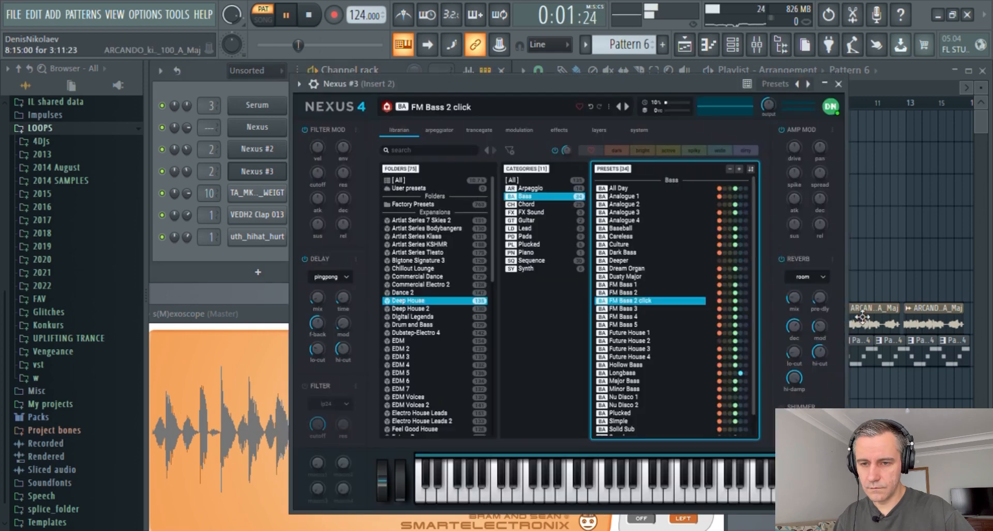
left_click_drag(801, 307, 801, 301)
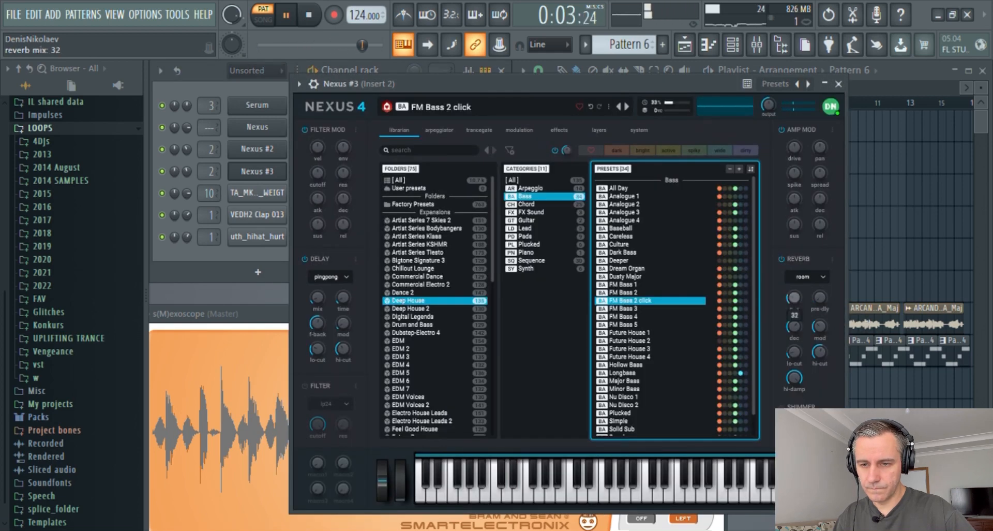
left_click(267, 178)
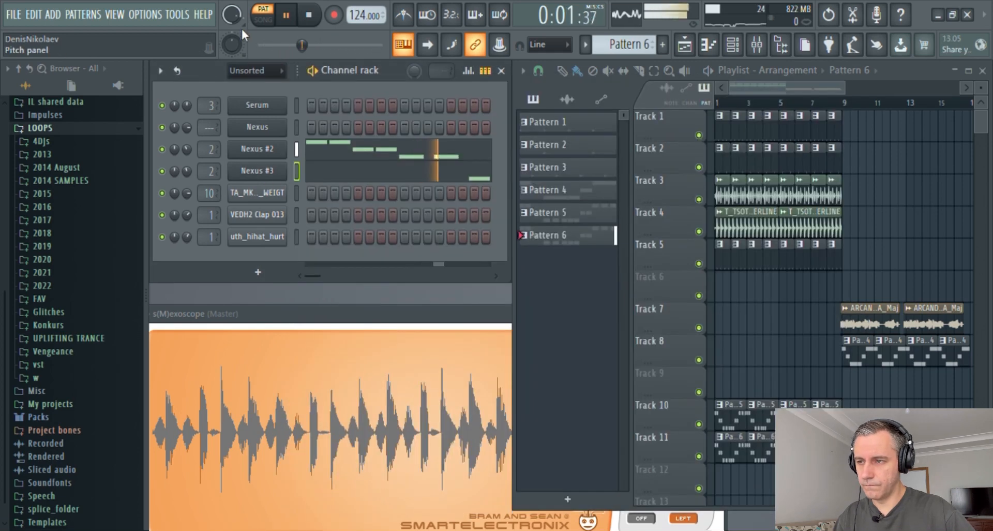
- Play the arrangement in song mode to check how both Nexus bass layers sit with the drums
left_click(263, 20)
scroll(668, 398, "up", 6)
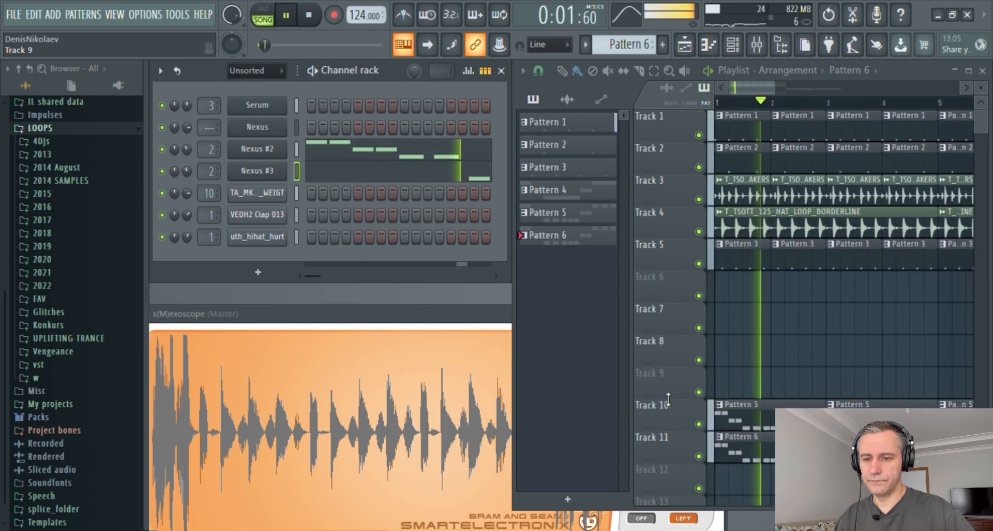
scroll(669, 399, "down", 4)
scroll(669, 400, "up", 6)
scroll(669, 399, "down", 7)
scroll(668, 398, "up", 2)
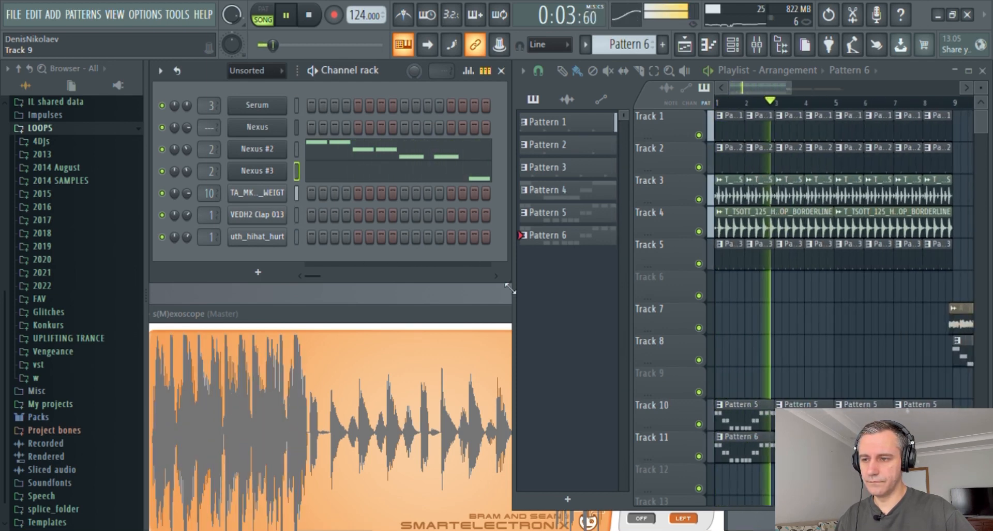
scroll(661, 371, "up", 4)
scroll(661, 372, "down", 6)
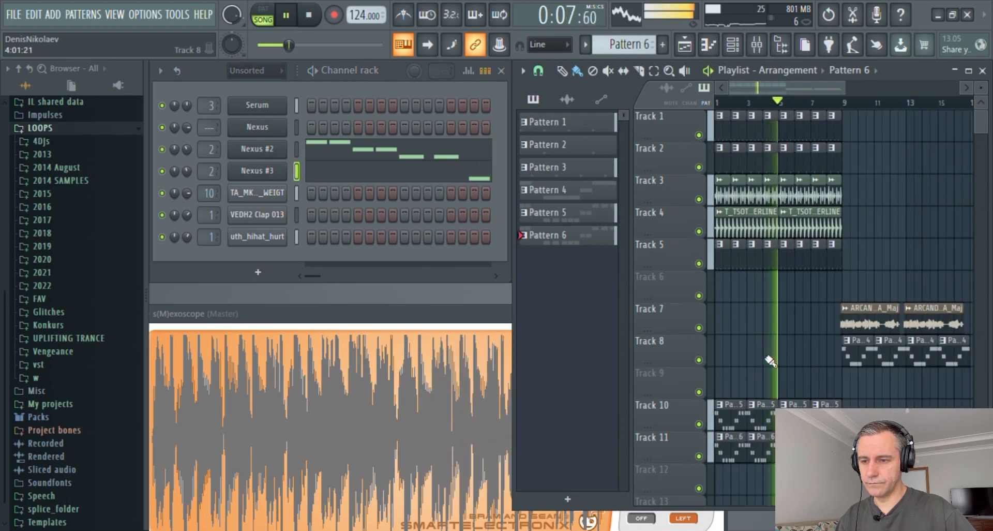
key("space")
- Maximize the playlist and move all clips so the arrangement starts at bar 17, then clear the selection
scroll(654, 350, "up", 2)
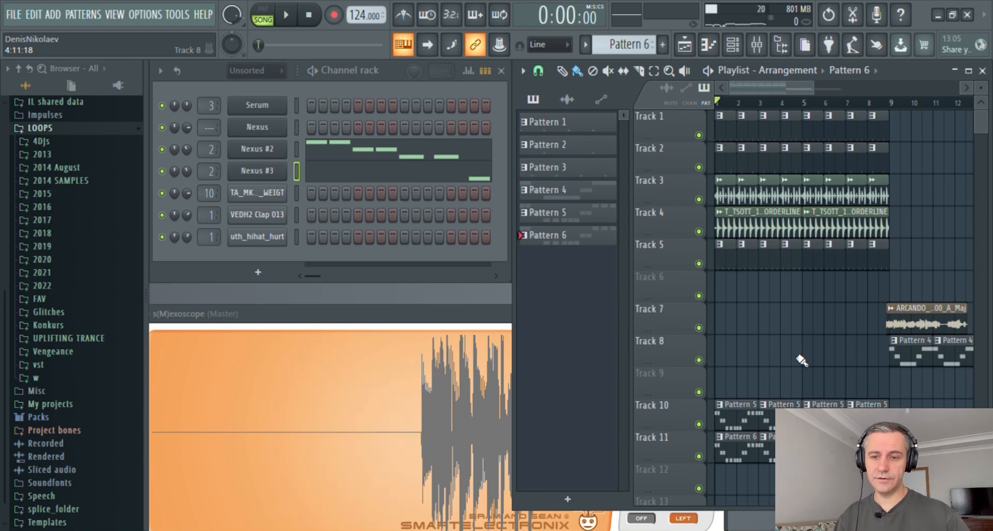
scroll(705, 371, "up", 2)
scroll(703, 371, "down", 3)
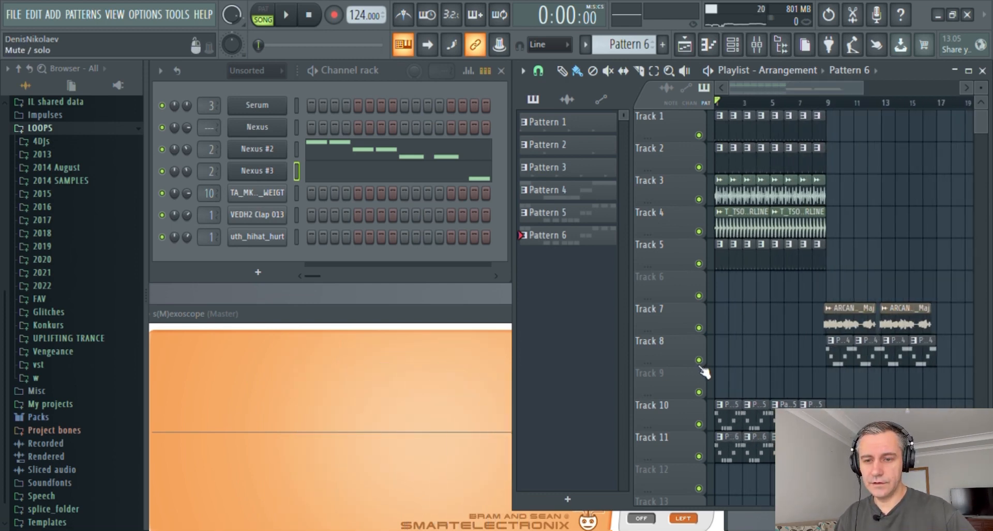
scroll(831, 139, "up", 5)
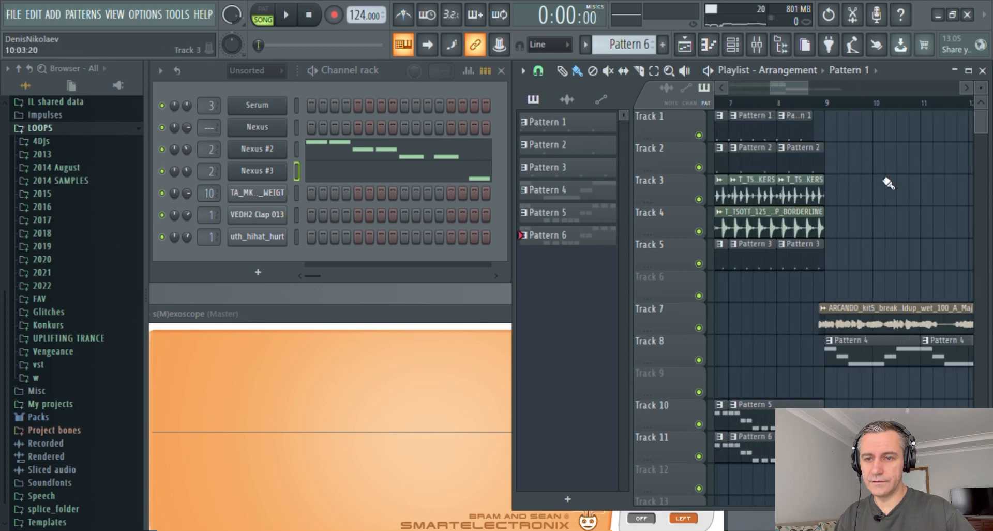
scroll(888, 182, "down", 5)
key("ctrl+a")
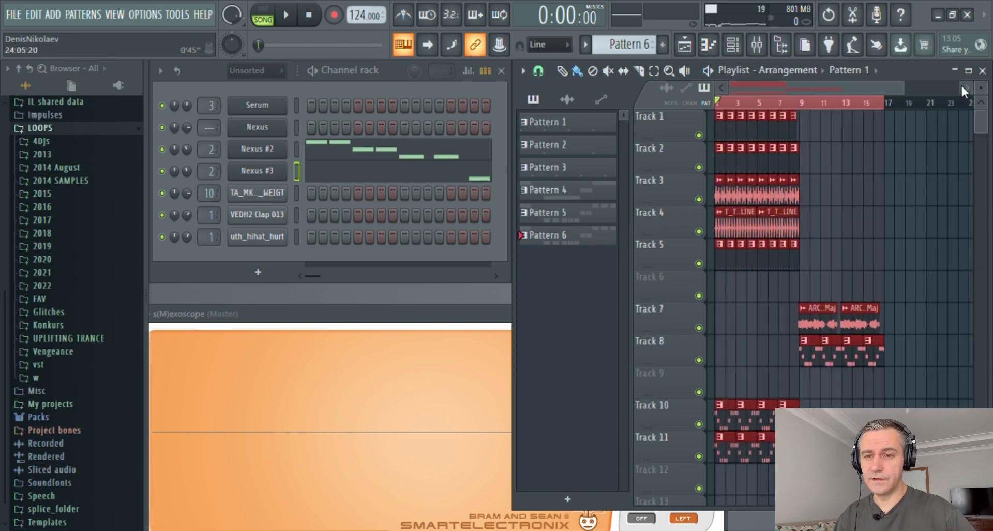
left_click(968, 70)
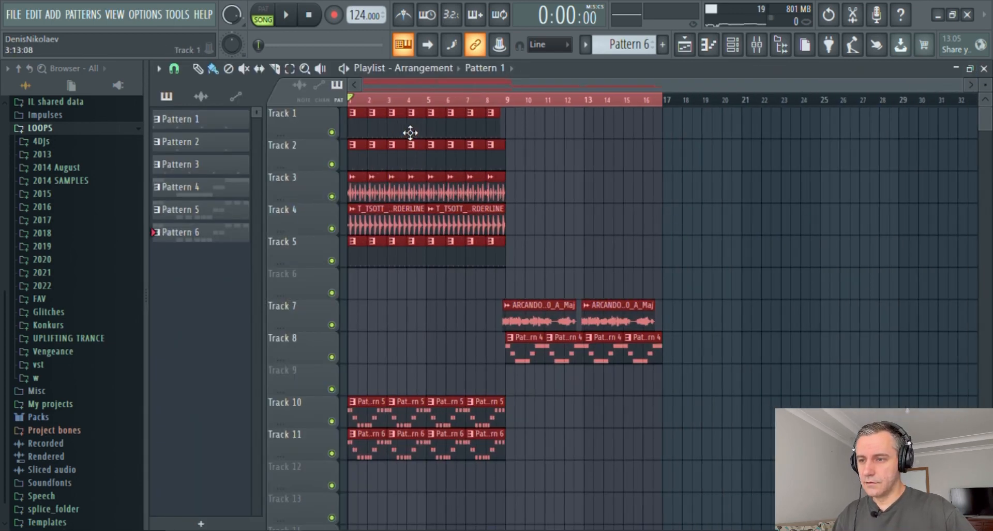
left_click_drag(410, 133, 717, 135)
scroll(688, 241, "down", 2)
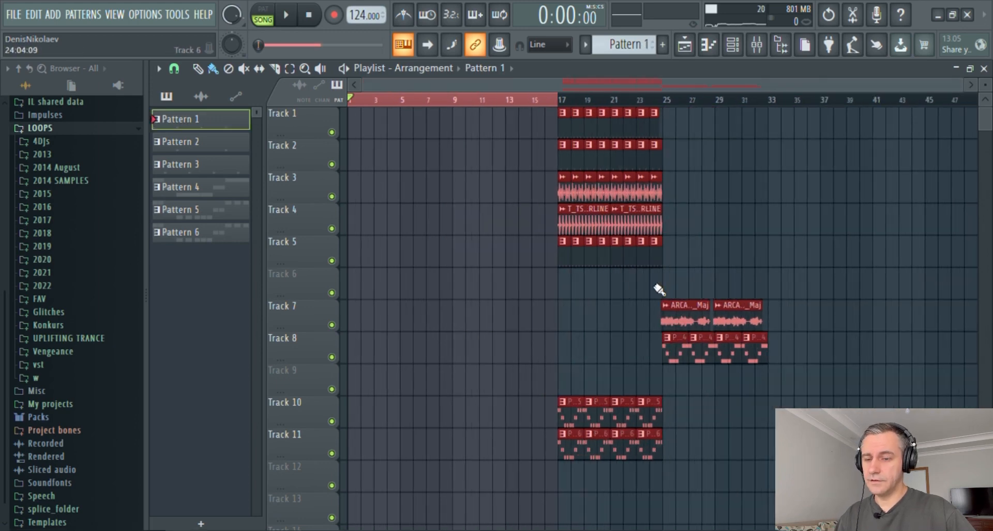
key("ctrl+d")
left_click_drag(797, 290, 648, 360)
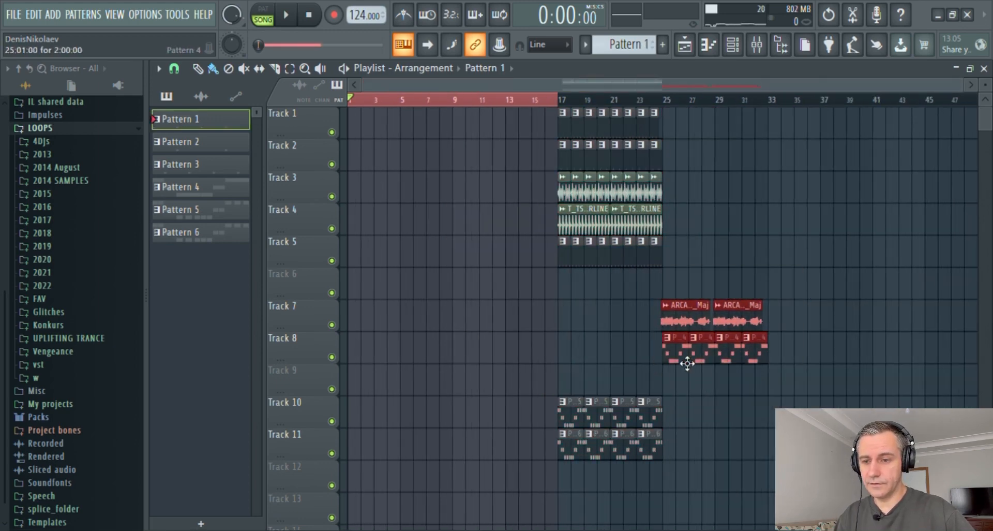
key("ctrl+d")
left_click(506, 99)
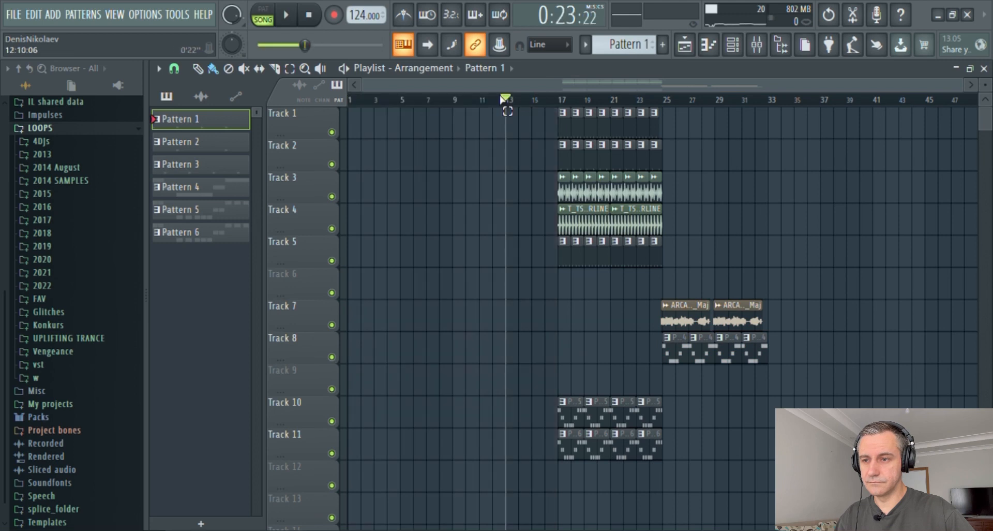
left_click(310, 17)
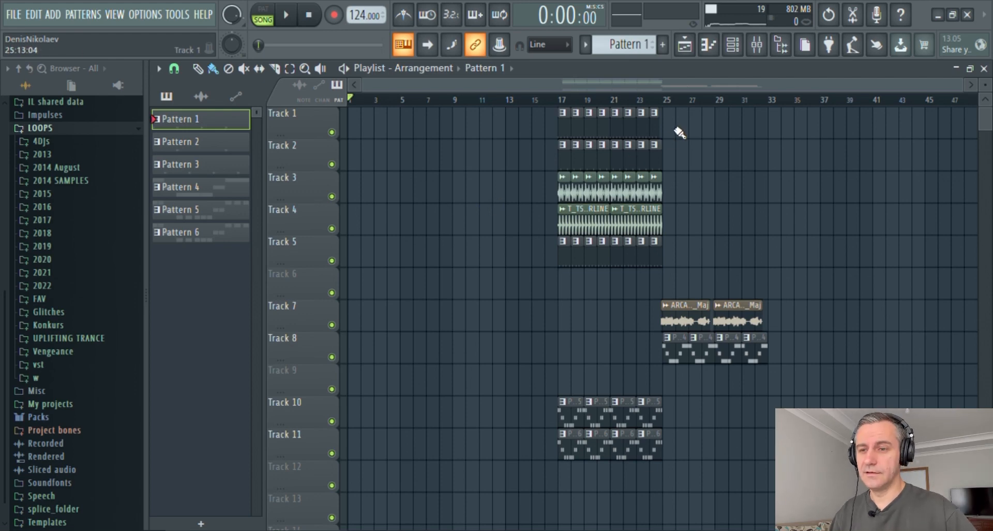
- Duplicate the drum clips on Tracks 1 to 5 into bars 25 to 32 and restore the playlist's smaller window
left_click_drag(676, 128, 682, 257)
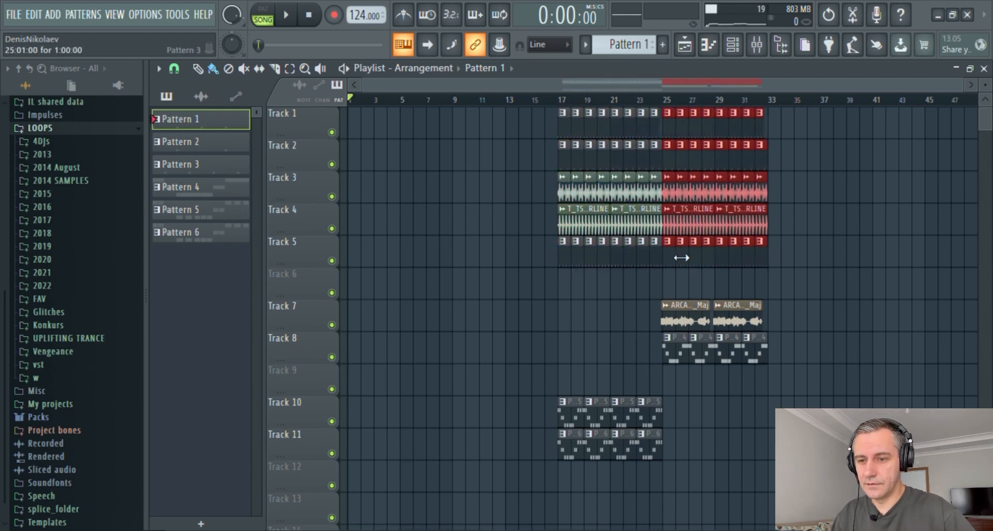
key("ctrl+d")
double_click(752, 65)
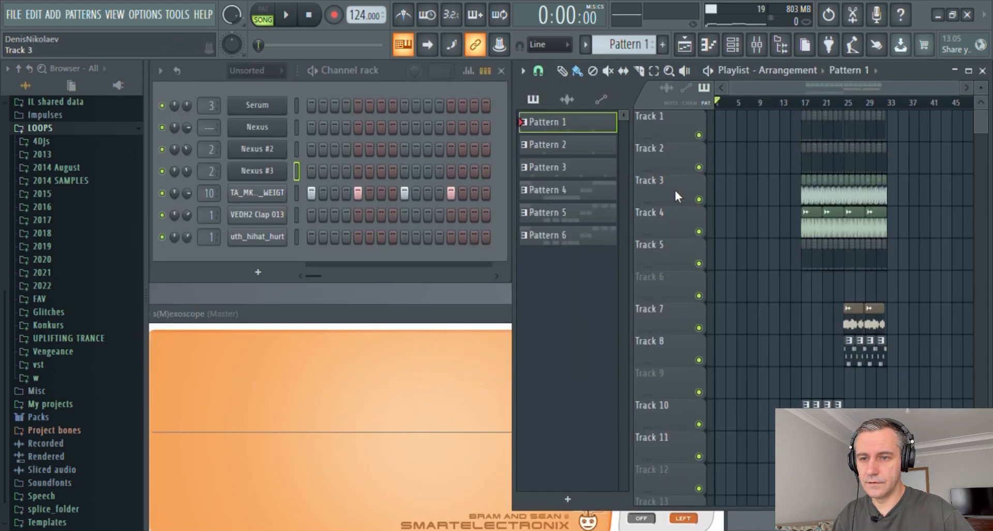
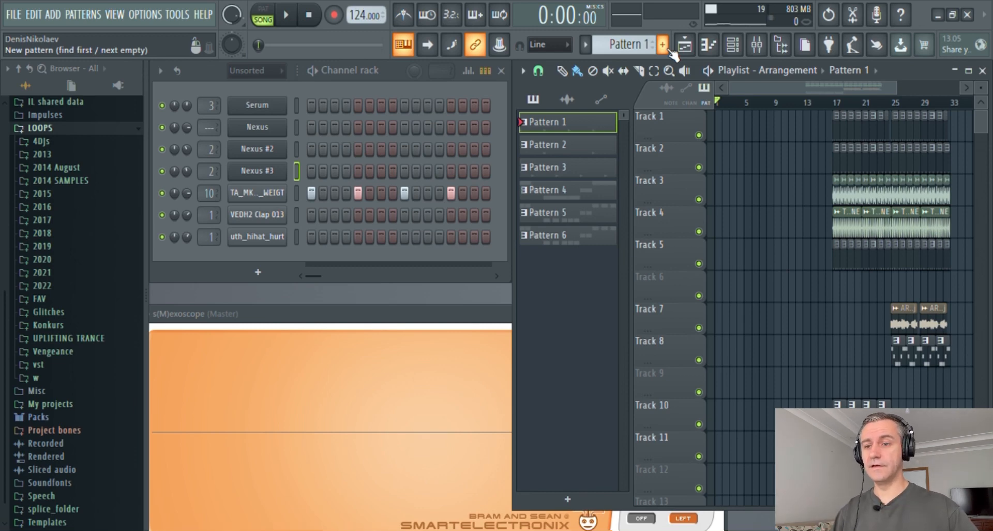
- Create Pattern 7, clone the TA_MK3_KICK_ONESHOT_WEIGT channel and fill the clone with a kick on every beat
left_click(665, 47)
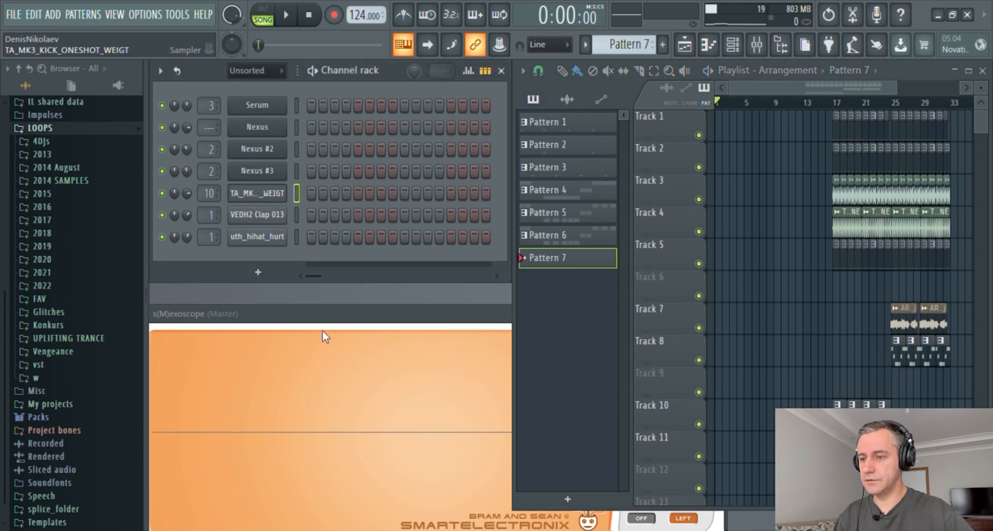
key("alt+c")
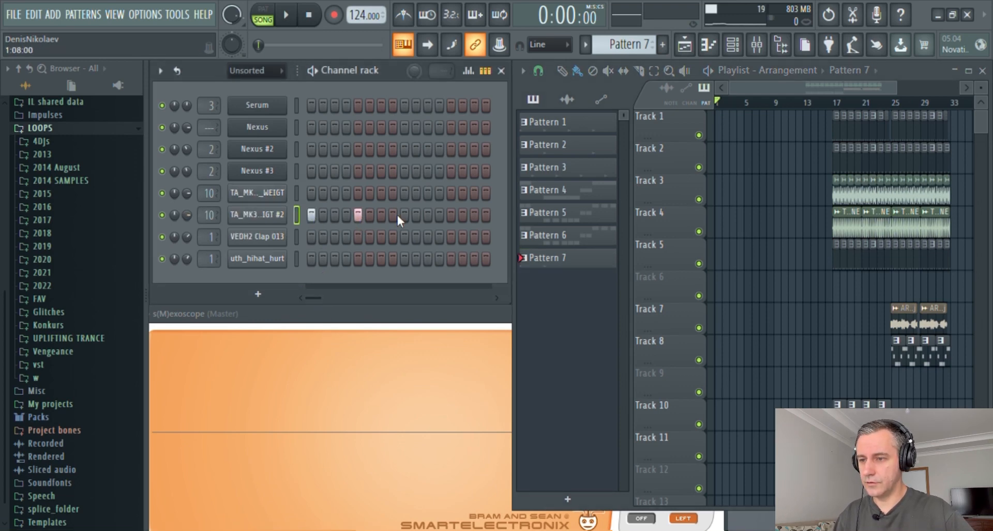
left_click(450, 215)
- Enable the cloned kick's volume envelope and reduce its attack, hold, sustain and release to zero
left_click(282, 217)
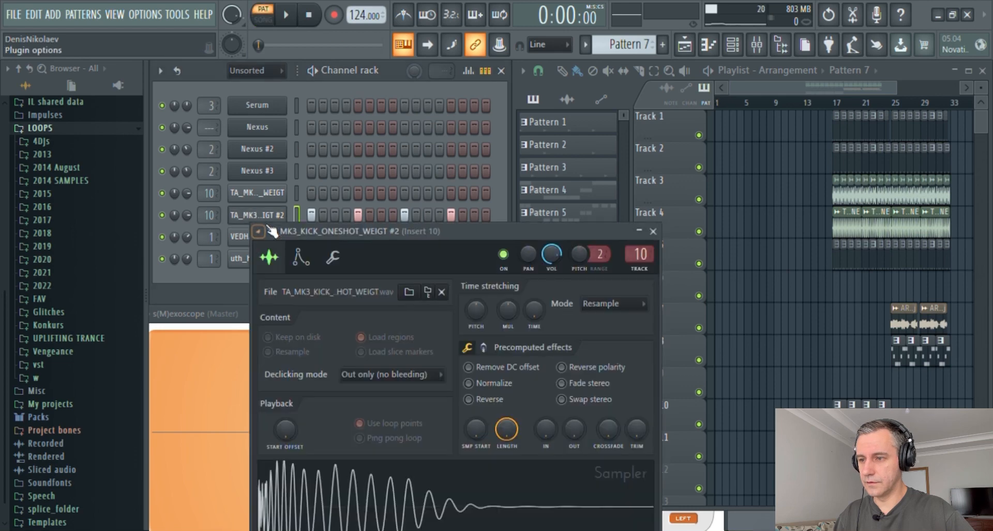
left_click_drag(360, 233, 433, 97)
left_click(373, 121)
key("space")
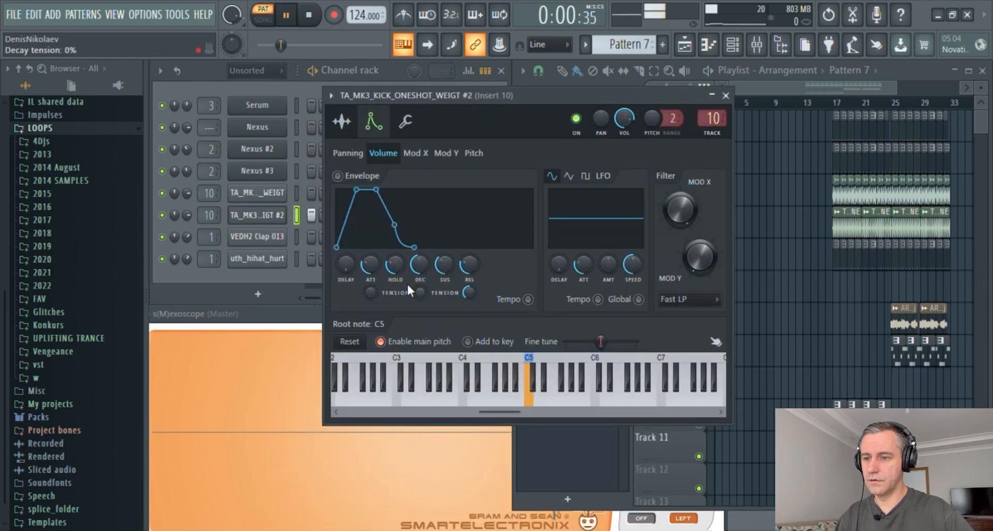
key("space")
left_click_drag(376, 267, 400, 277)
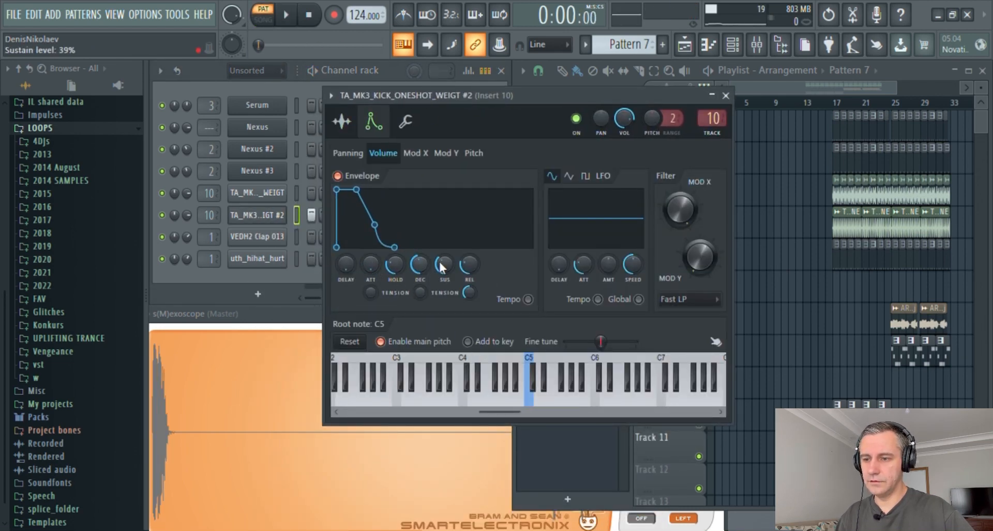
left_click_drag(470, 259, 421, 270)
- Set the cloned kick's envelope decay time to 15% while Pattern 7 plays
key("space")
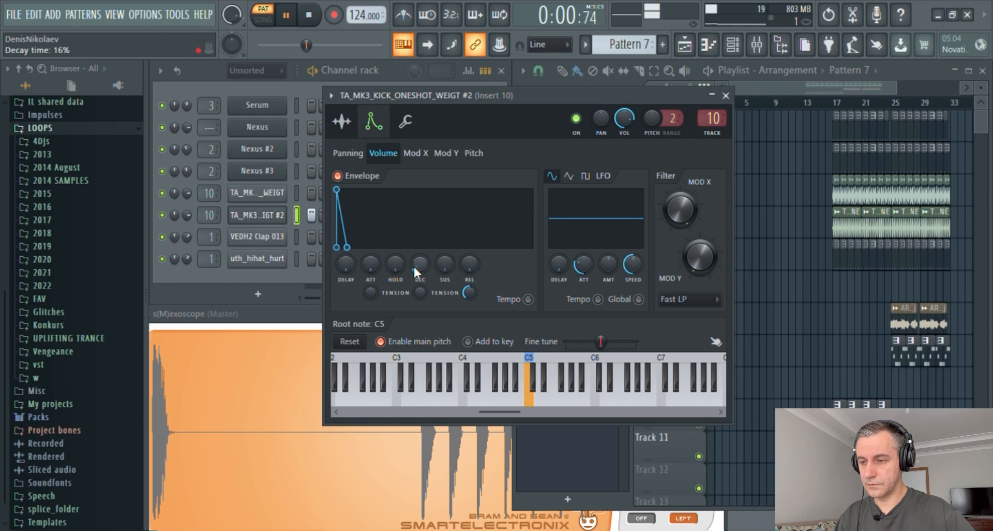
left_click_drag(415, 267, 415, 269)
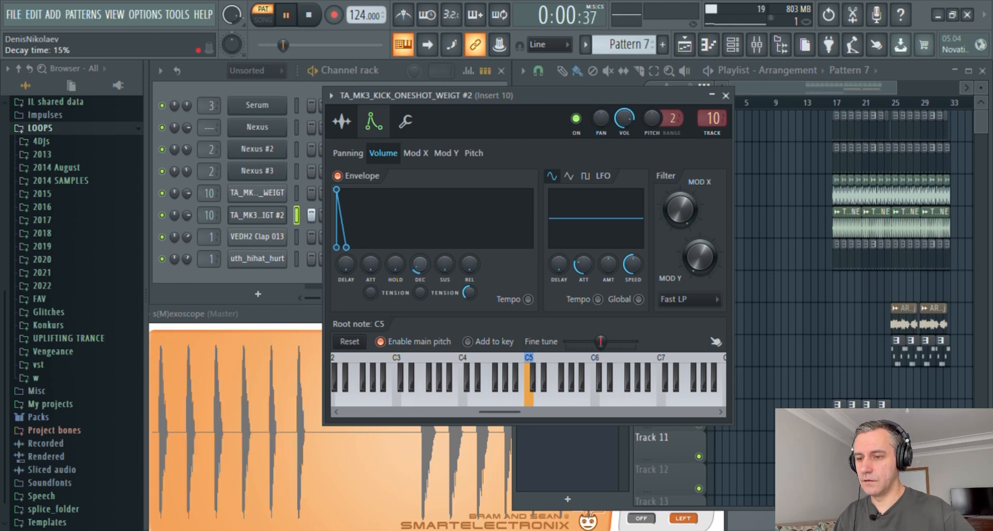
left_click(274, 216)
key("space")
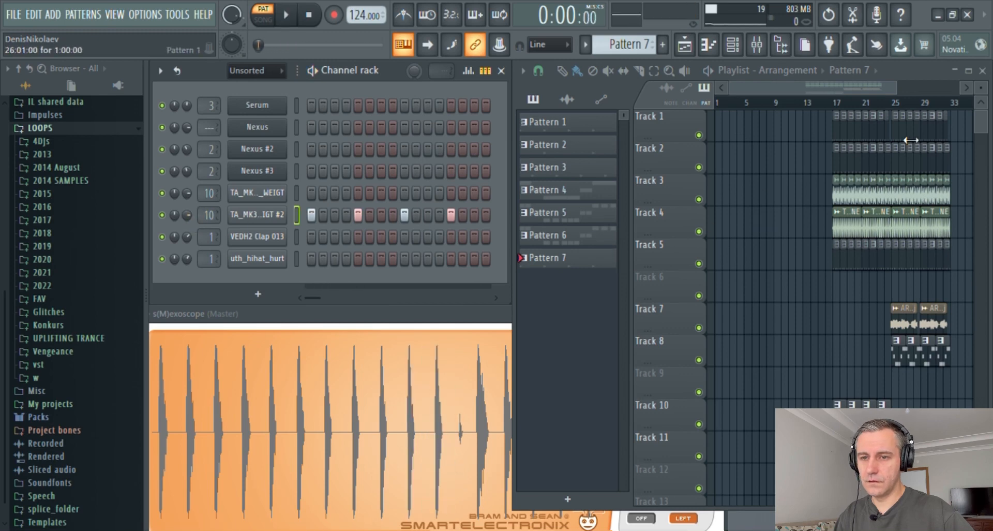
- Paint Pattern 7 on Track 1 over bars 1 to 15 and copy the drum clips of Tracks 2 to 5 into bars 1 to 16
left_click(969, 71)
scroll(382, 149, "down", 2, "ctrl")
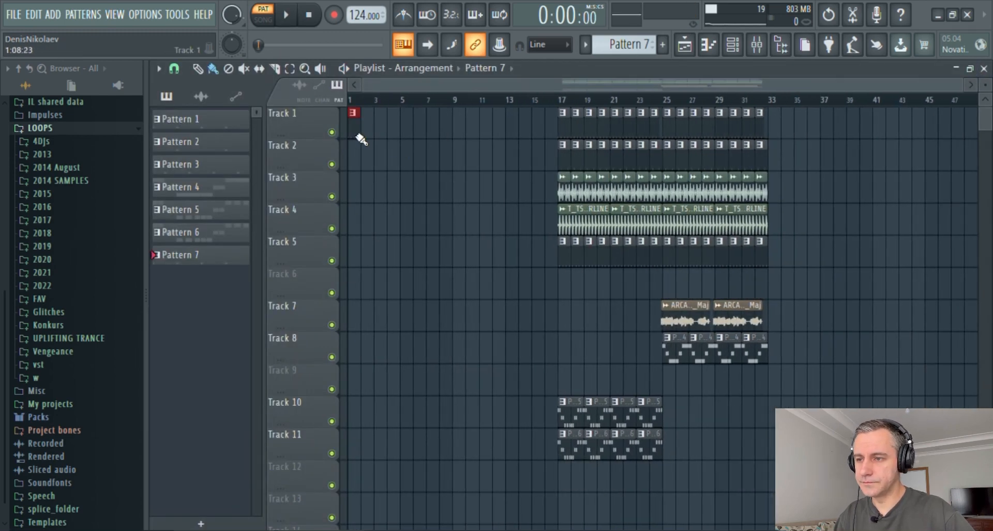
left_click_drag(361, 140, 541, 139)
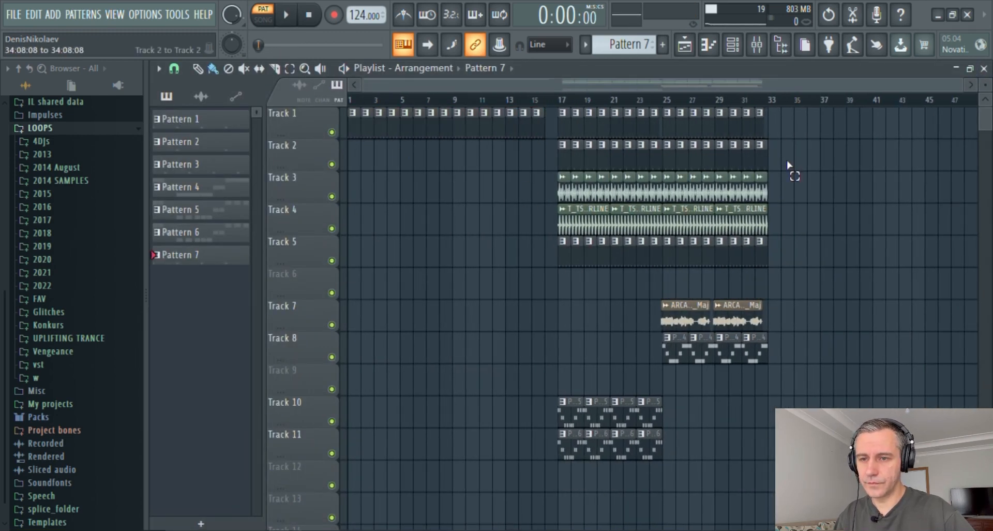
mouse_move(787, 166)
left_mouse_down("ctrl")
mouse_move(532, 262)
mouse_move(336, 255)
left_mouse_up("ctrl")
scroll(554, 184, "up", 3, "ctrl")
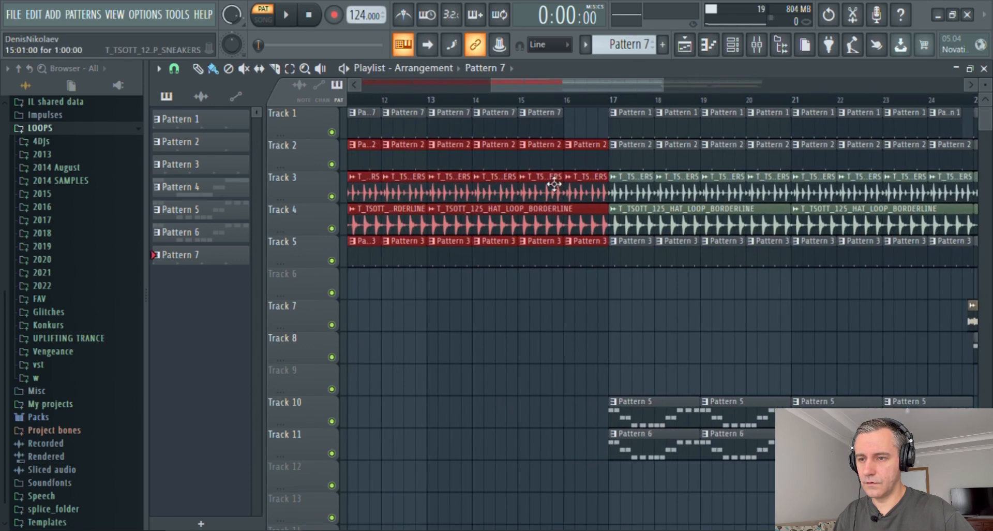
- Clear bar 16 on Tracks 2 to 5 by deleting its clips and shortening the hat loop, restoring the smaller playlist window
right_click(588, 155)
right_click(595, 187)
key("ctrl+d")
left_click_drag(610, 227, 566, 227)
right_click(588, 256)
scroll(737, 311, "down", 4, "ctrl")
double_click(750, 68)
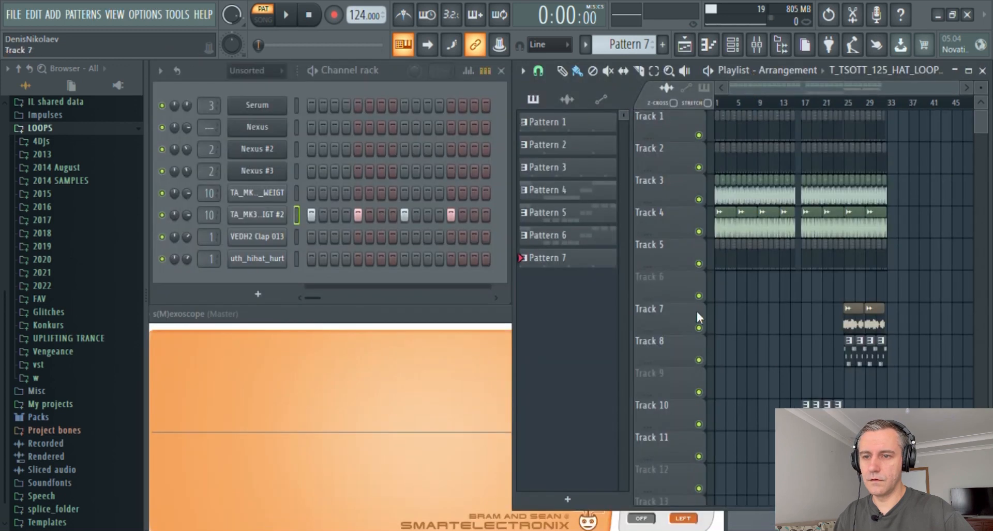
- Delete the hat loop and Pattern 3 clips on Tracks 4 and 5 in bars 1 to 8
scroll(702, 277, "up", 3, "ctrl")
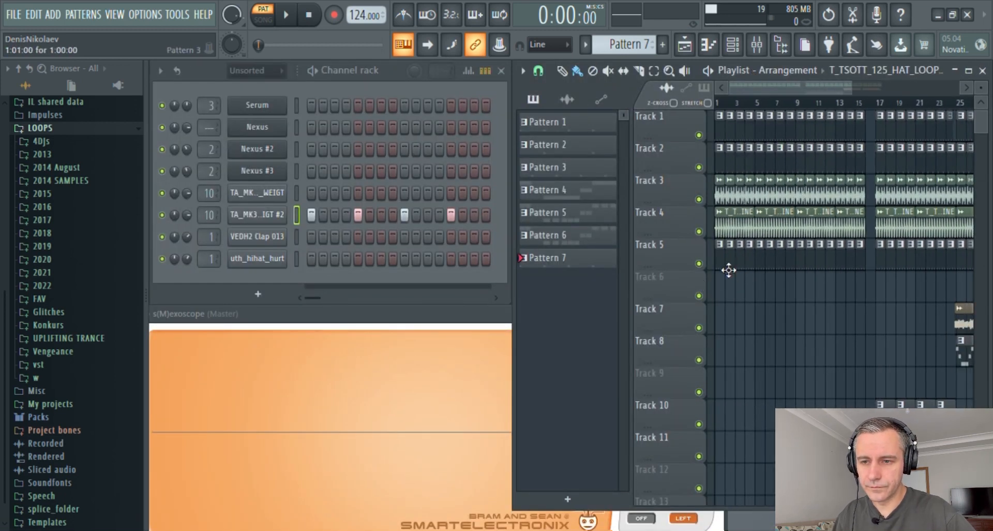
right_click(780, 231)
right_click(790, 255)
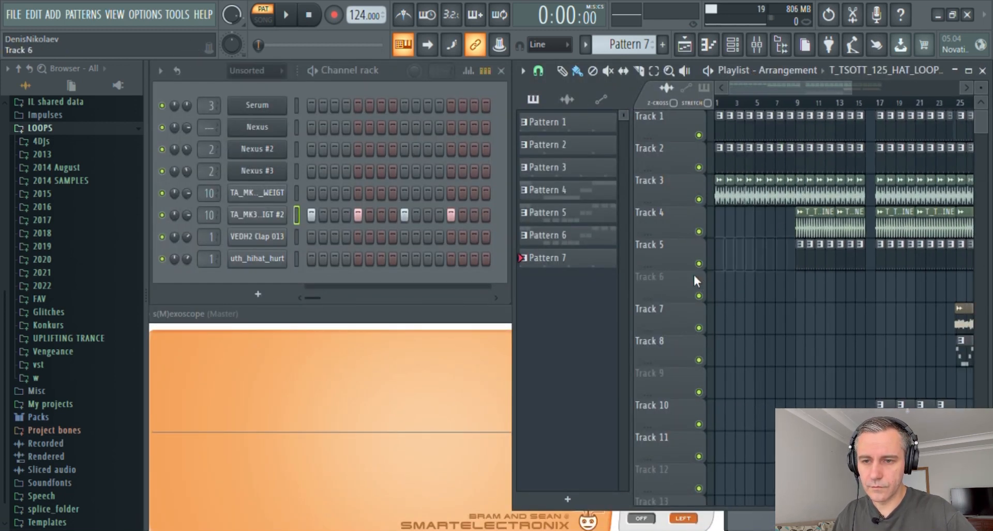
scroll(665, 293, "down", 2, "ctrl")
scroll(666, 290, "down", 1, "ctrl")
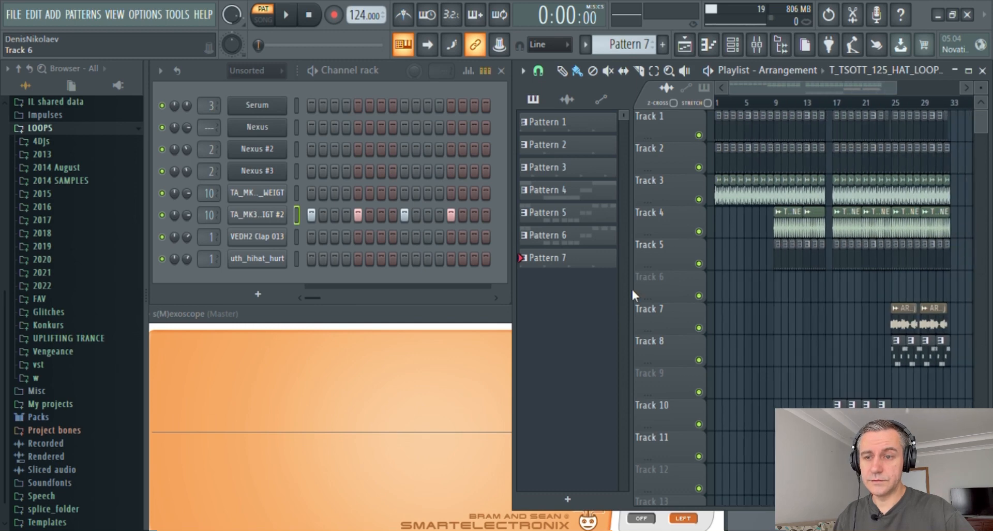
- Place a new Pattern 8 at bar 1 of Track 6 and load Fruity Free Filter after CamelCrusher on mixer Insert 1
left_click(663, 45)
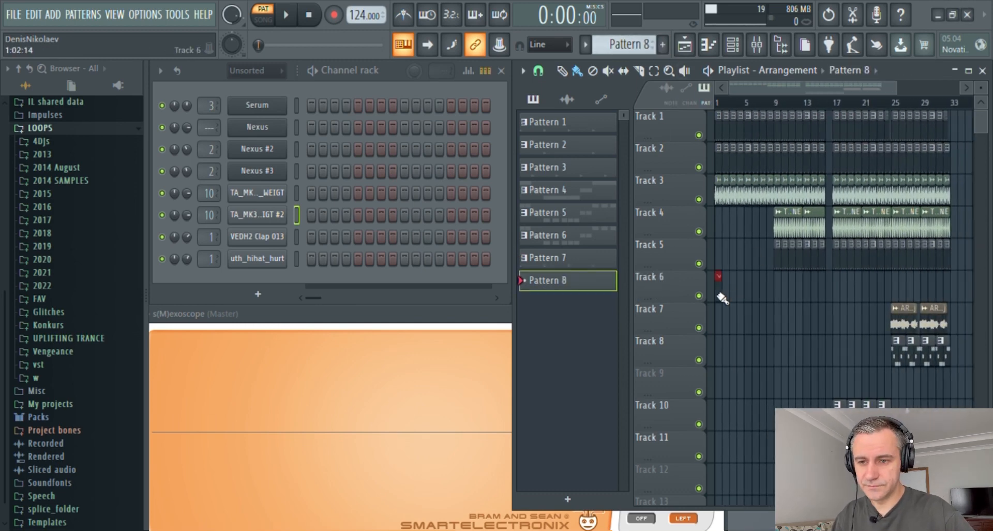
scroll(672, 282, "up", 2, "ctrl")
key("F9")
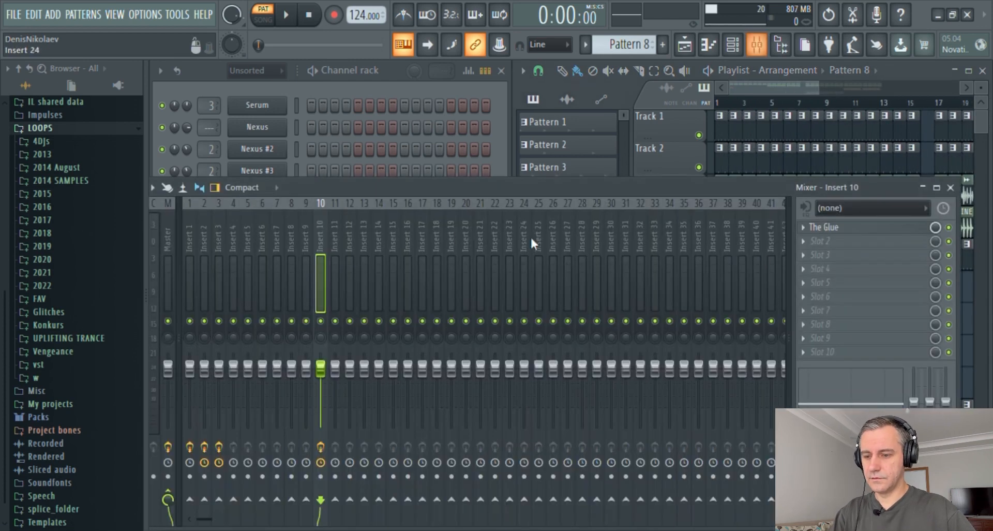
left_click(190, 236)
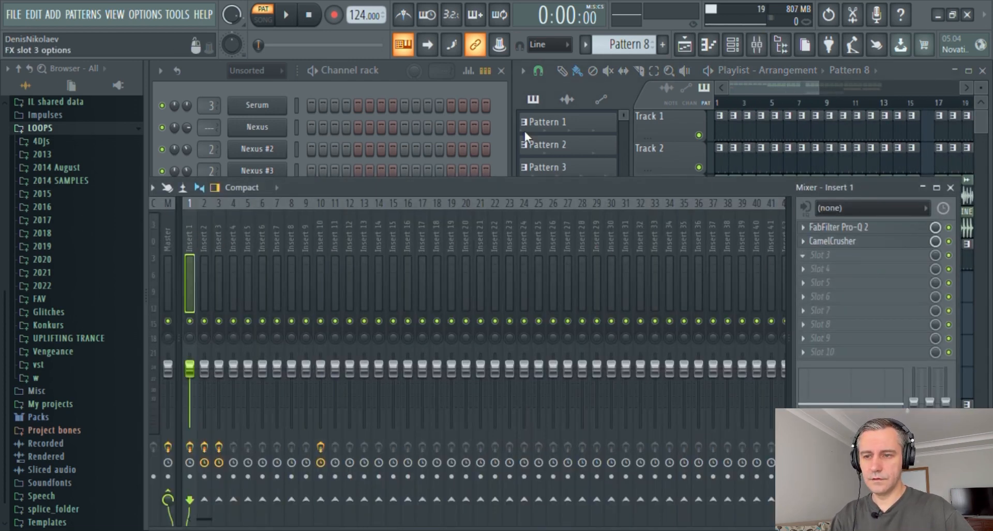
left_click(487, 165)
key("F9")
key("F9")
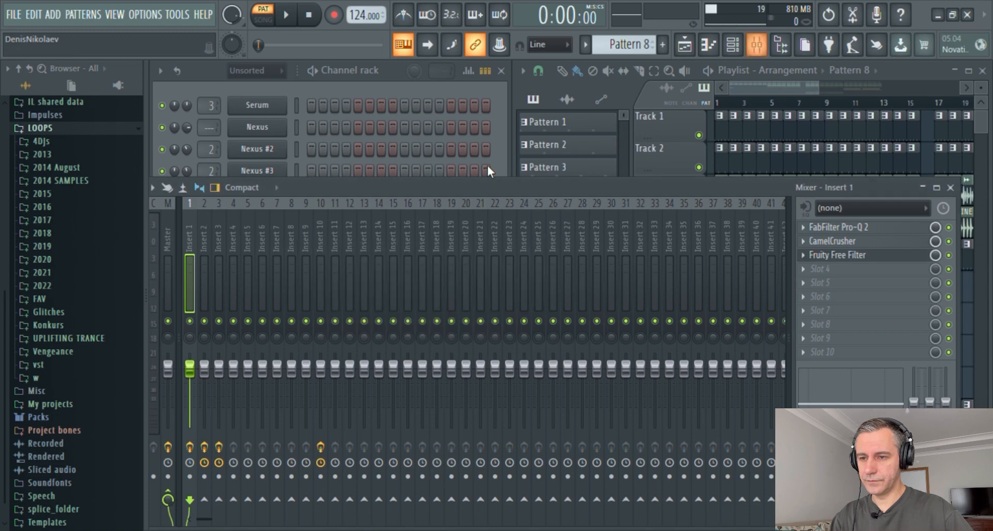
left_click_drag(453, 249, 459, 135)
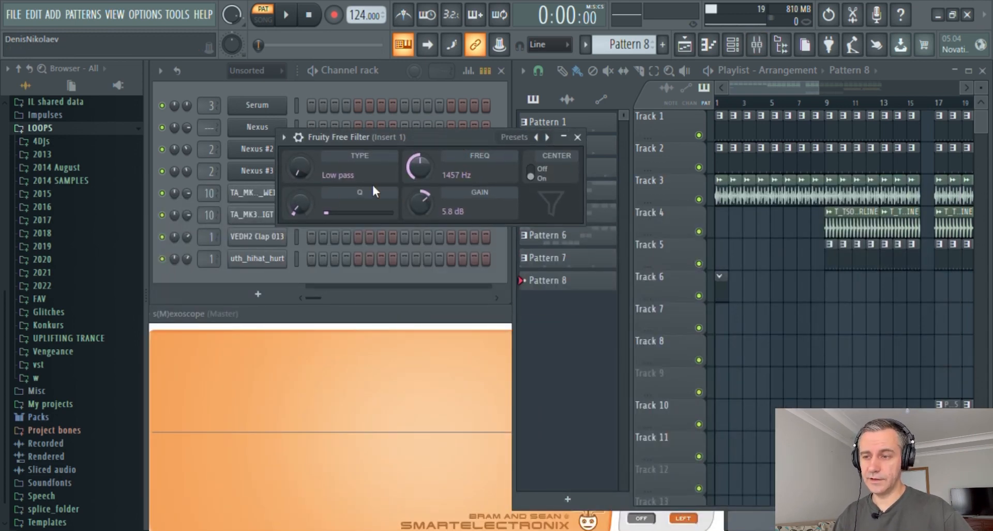
- Draw Free Filter frequency events in Pattern 8 that fall gradually from 16000 Hz at bar 2 to a low value near bar 17
left_click(445, 204)
scroll(333, 297, "down", 4)
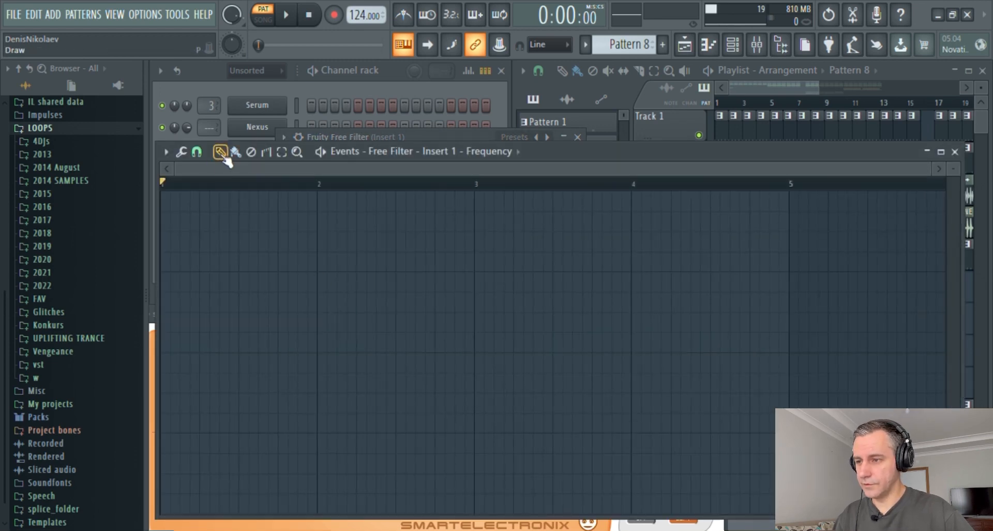
left_click(165, 186)
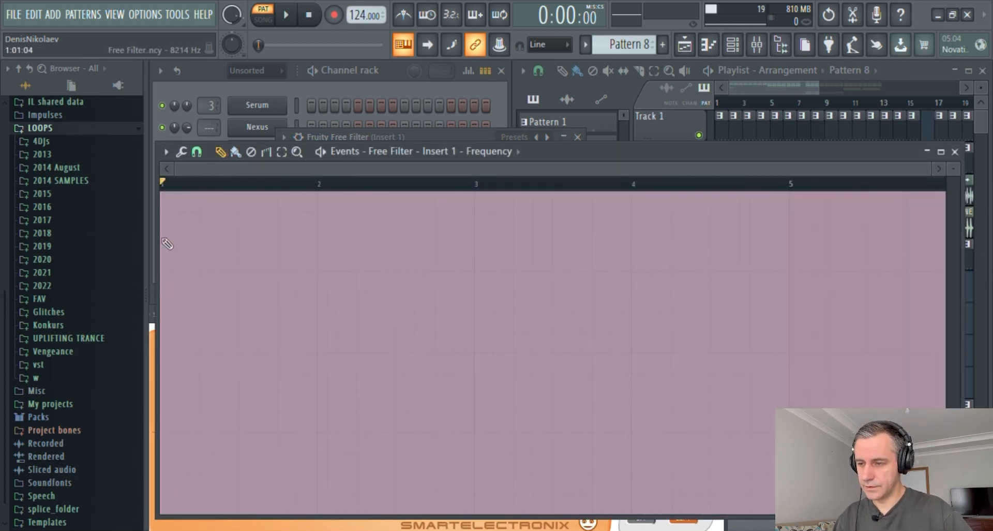
scroll(688, 169, "down", 3)
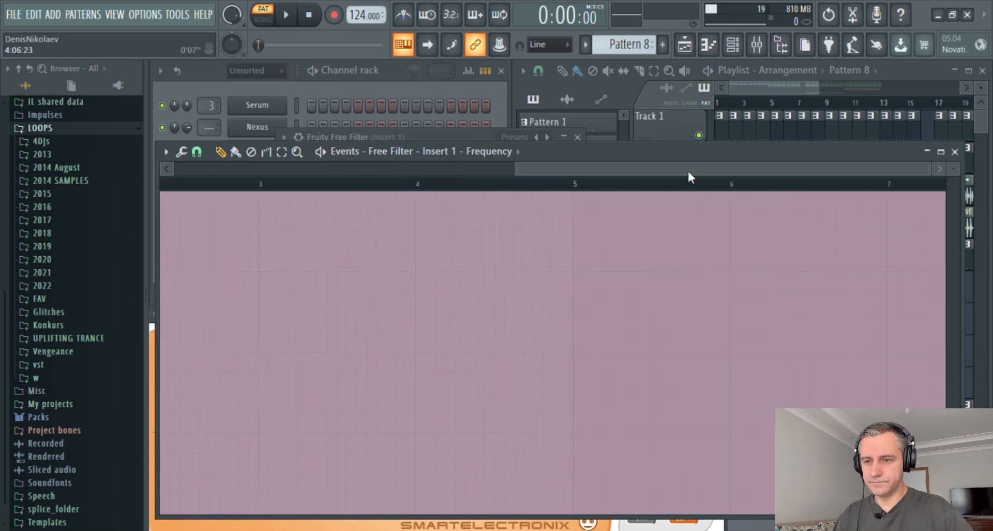
scroll(688, 173, "down", 2)
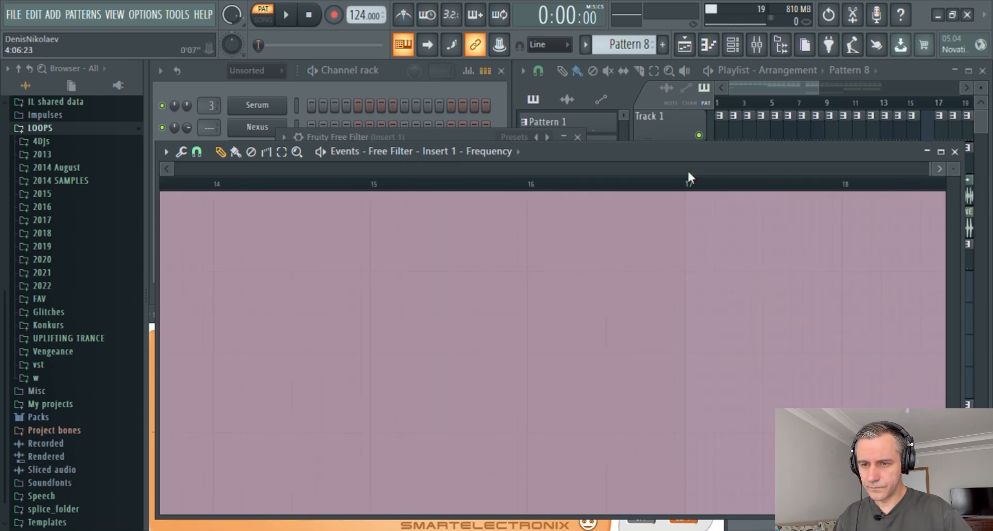
left_click_drag(672, 429, 672, 455)
scroll(727, 374, "down", 4)
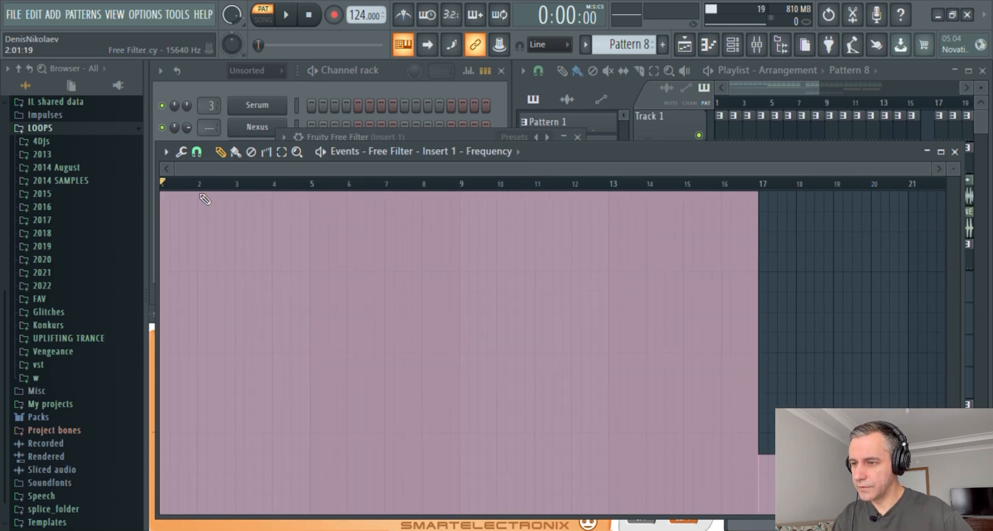
mouse_move(201, 193)
left_mouse_down()
mouse_move(485, 284)
mouse_move(670, 394)
mouse_move(749, 460)
left_mouse_up()
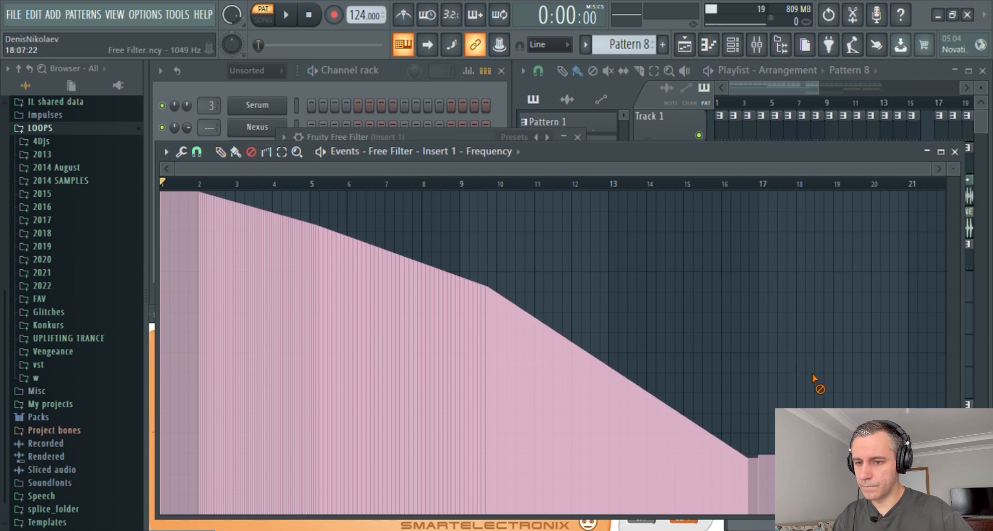
key("Escape")
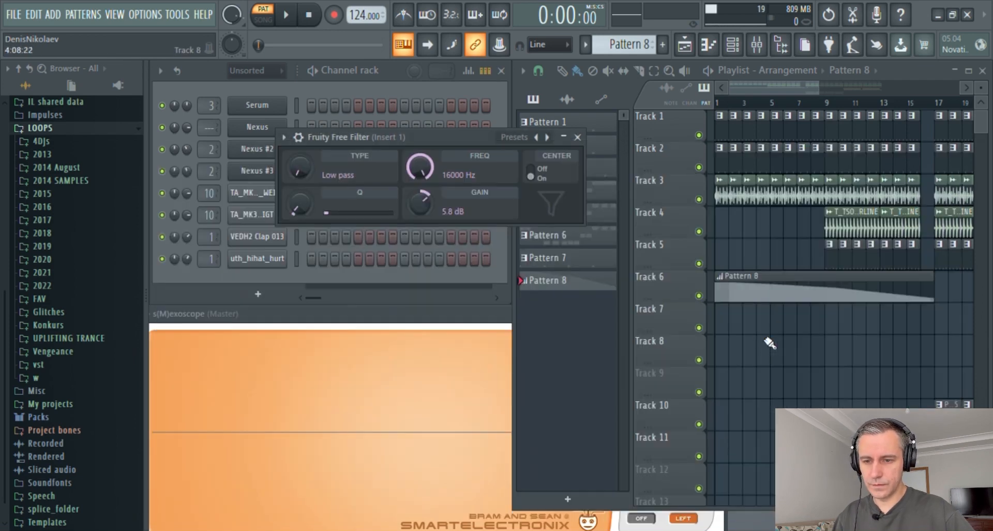
- Close the filter and play the intro in song mode, skipping ahead to bar 6, to check the frequency sweep
left_click(578, 137)
left_click(269, 16)
key("space")
scroll(780, 220, "down", 2)
left_click(756, 101)
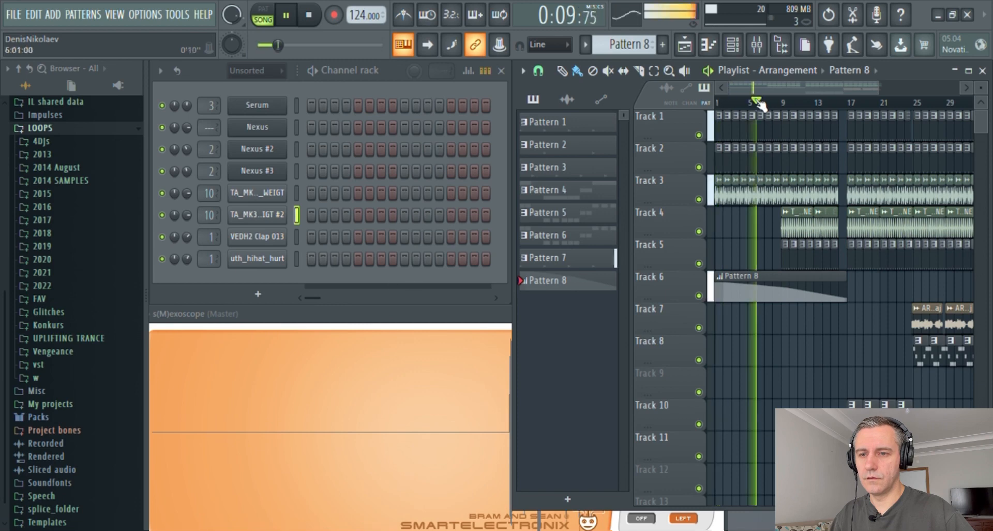
- Delete the remaining intro clips on Tracks 4 and 5 before bar 17 and listen on from about bar 12
right_click(808, 232)
right_click(818, 233)
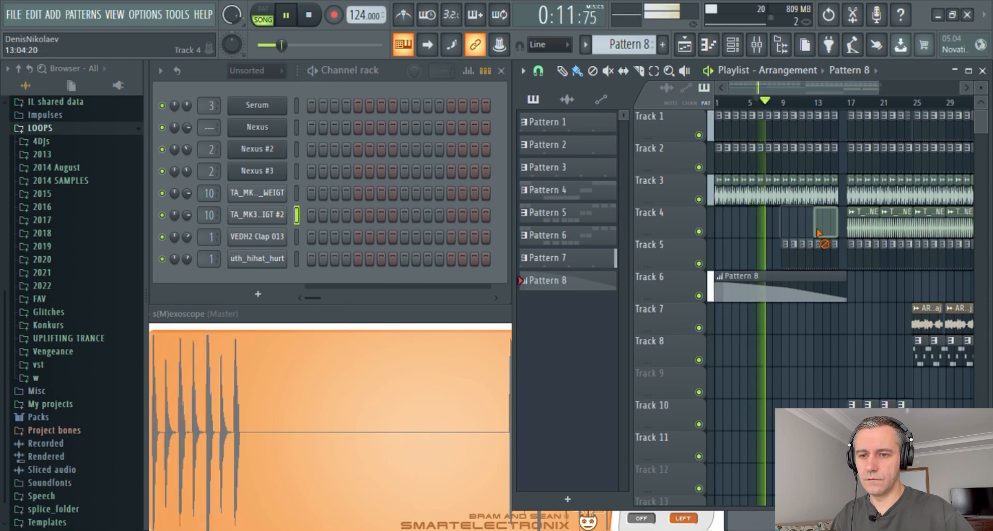
right_click(829, 253)
left_click(806, 102)
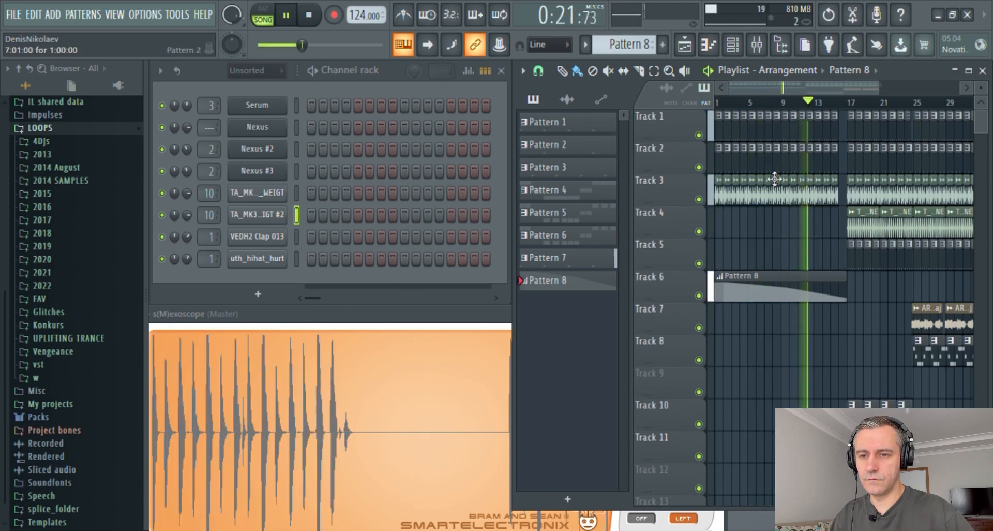
scroll(774, 178, "up", 3)
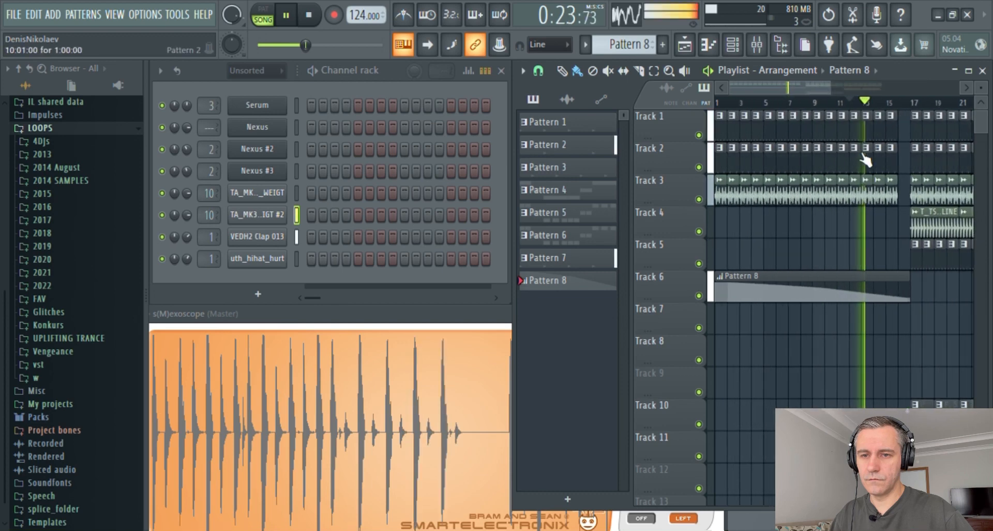
key("space")
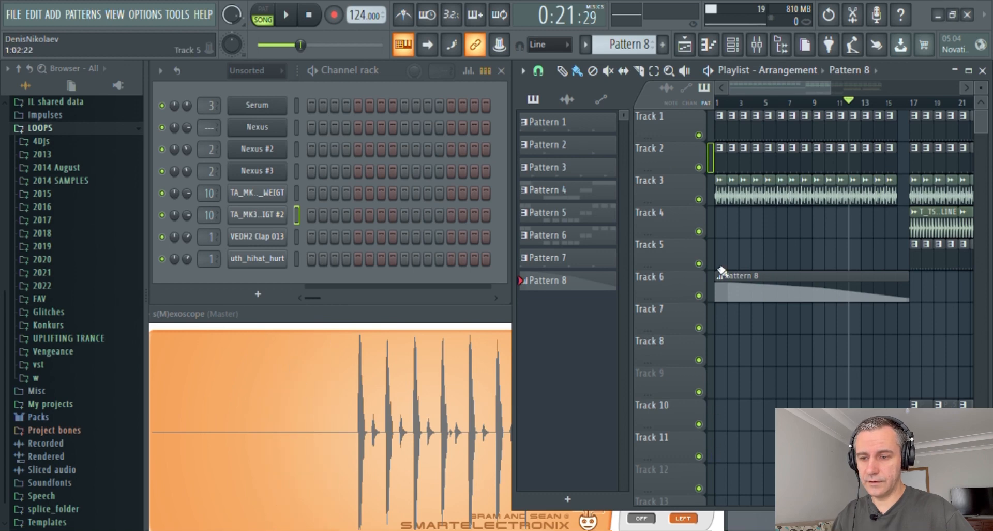
- Insert an empty track below Track 1 and place a new Pattern 9 at its first bar
left_click(731, 443)
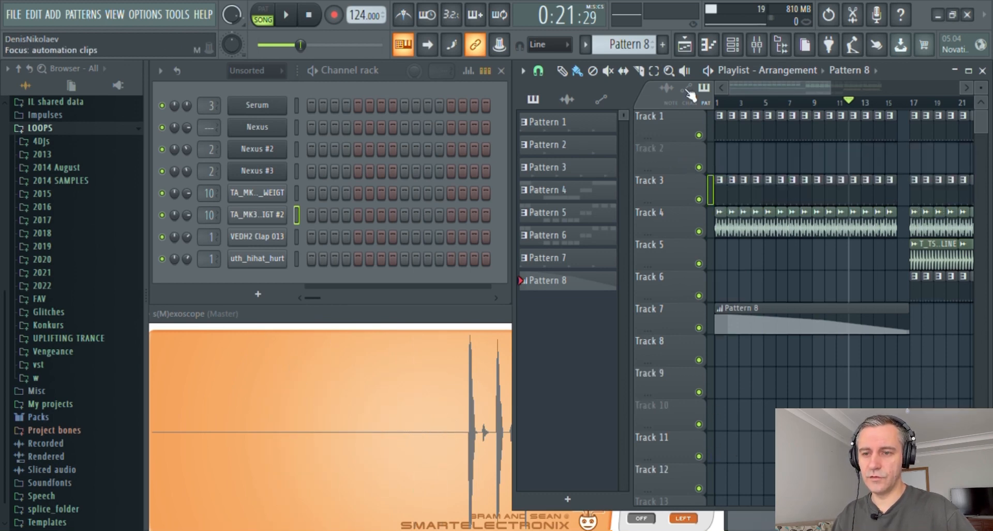
left_click(664, 45)
left_click(721, 149)
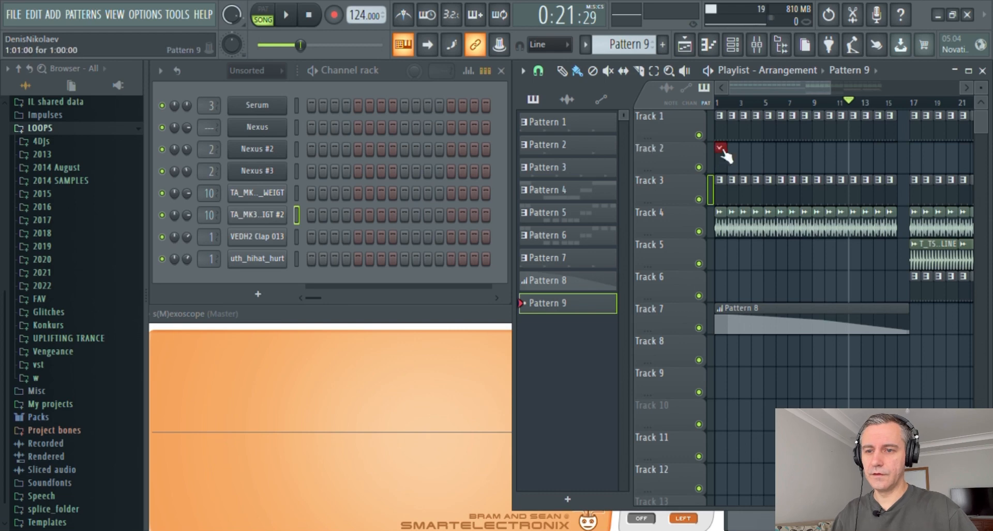
- Open the event editor for the volume multiplier of the TA_MK3_KICK_ONESHOT_WEIGT #2 channel in Pattern 9
left_click(270, 224)
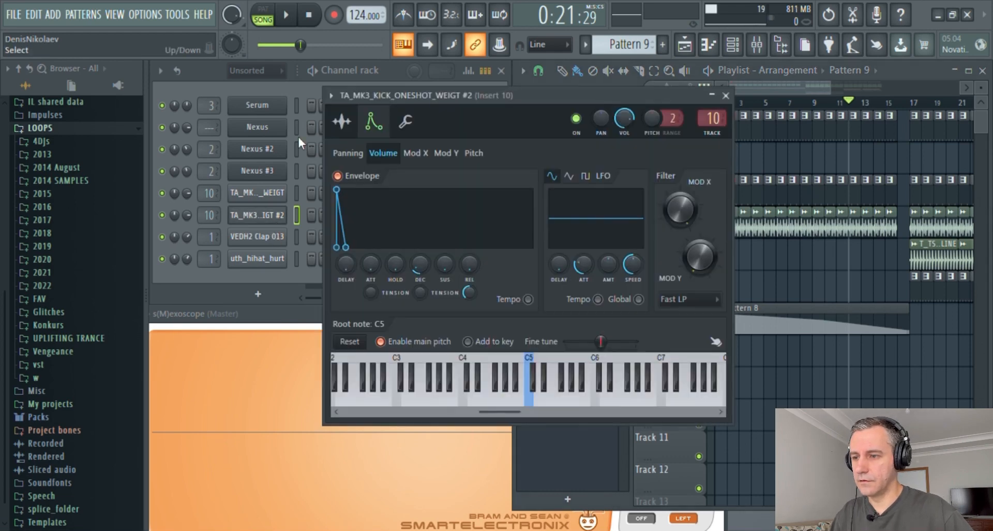
left_click(406, 121)
right_click(383, 180)
left_click(410, 216)
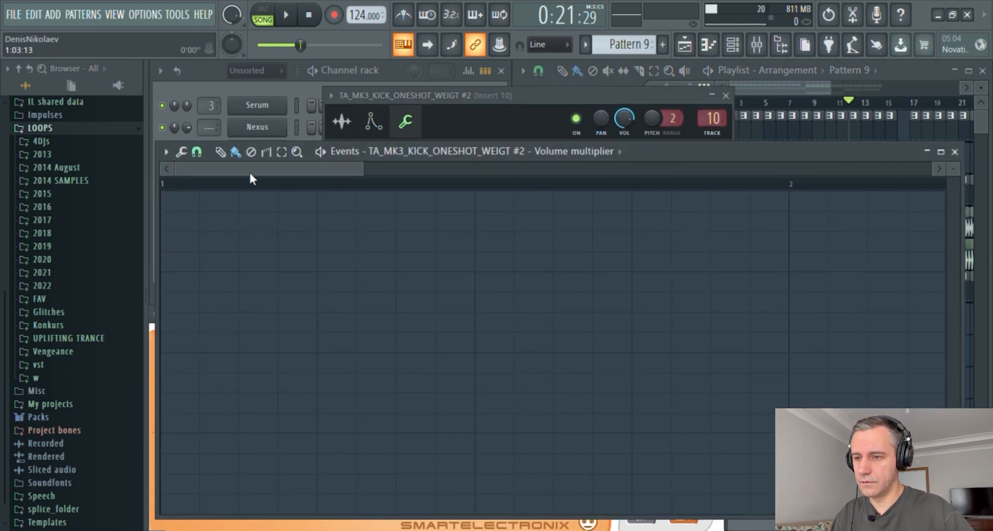
- Draw kick volume events that stay level until bar 9 and fall gradually to a low level at bar 17, then close the editor
left_click(165, 354)
scroll(548, 163, "right", 6)
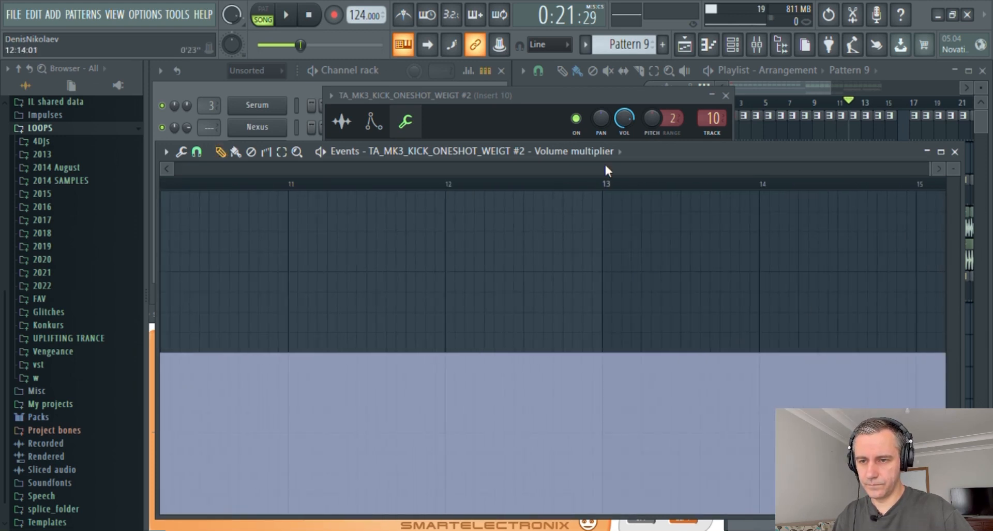
scroll(604, 163, "right", 4)
left_click(792, 485)
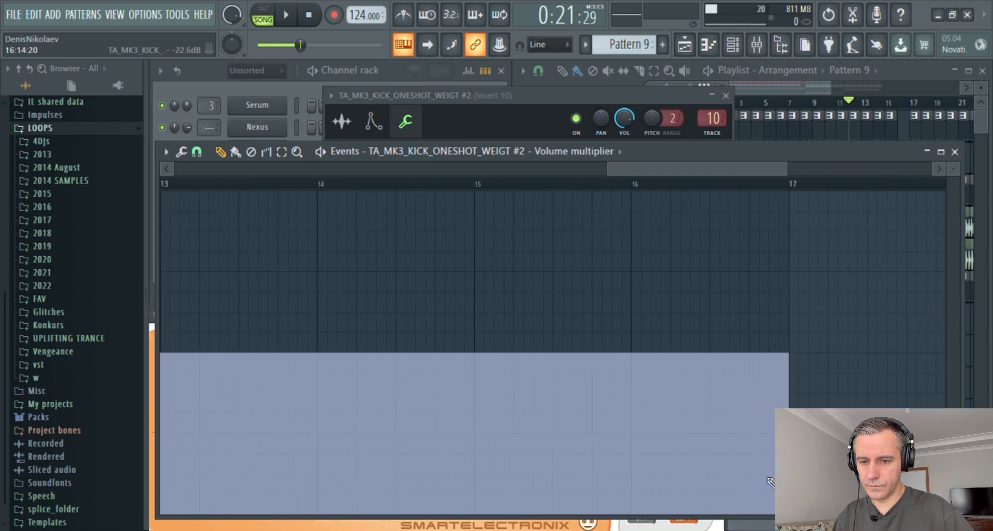
scroll(769, 477, "down", 4)
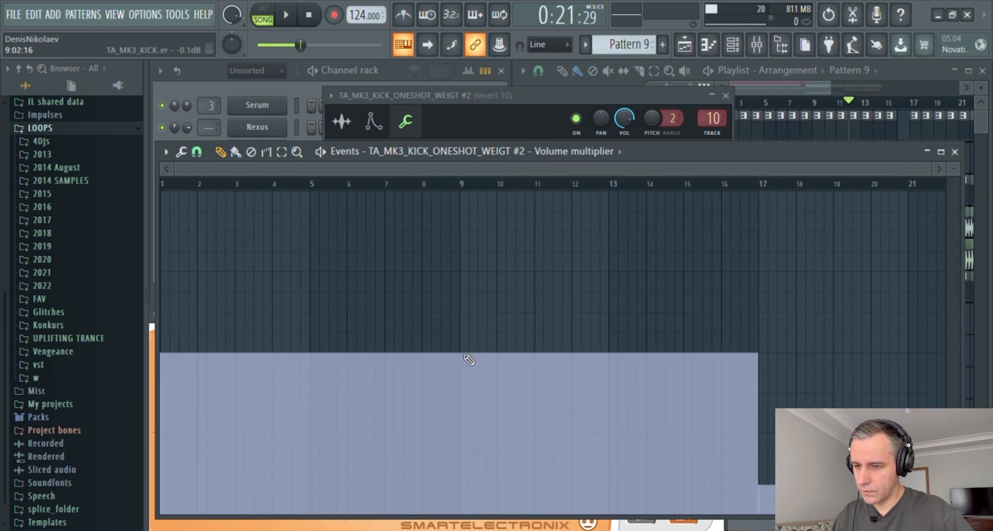
mouse_move(466, 367)
left_mouse_down()
mouse_move(610, 394)
mouse_move(755, 481)
left_mouse_up()
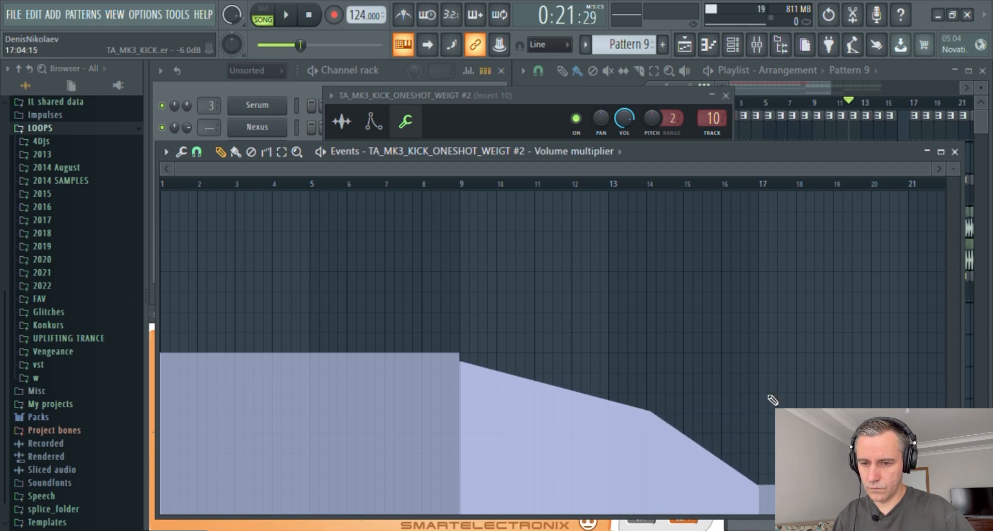
key("Escape")
left_click(725, 85)
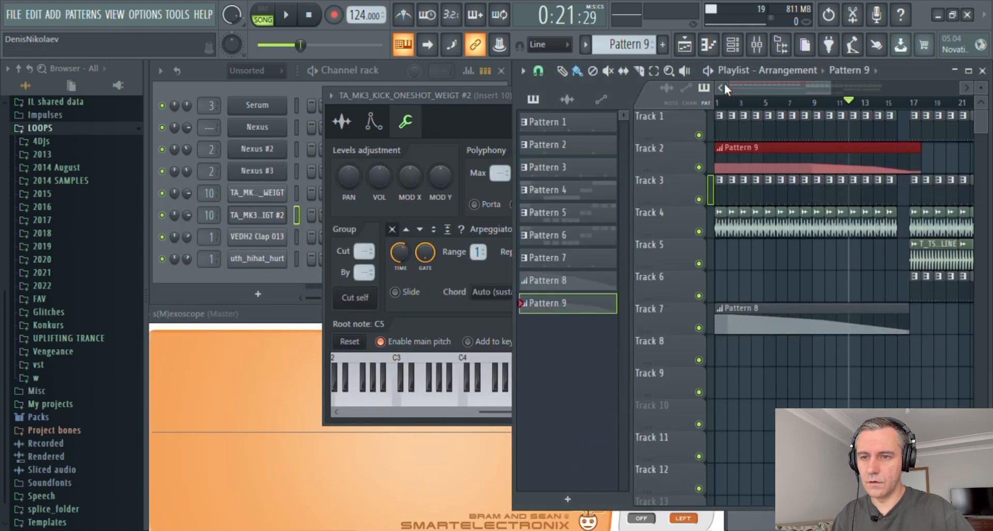
- Play the intro from about bar 11, skip ahead to bar 13 to check the kick fade, close the kick channel window and stop playback
left_click(832, 102)
key("space")
left_click(867, 103)
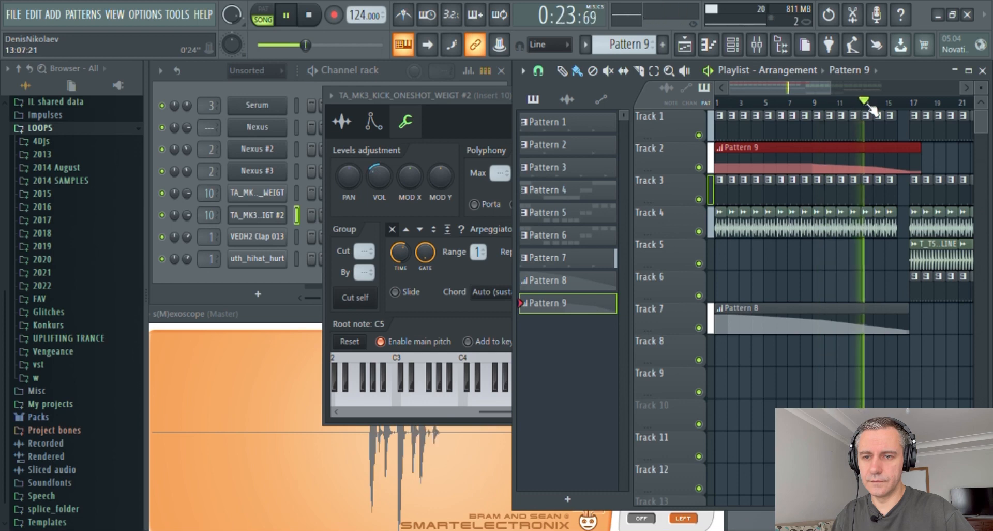
left_click(480, 98)
key("Escape")
scroll(773, 244, "down", 3)
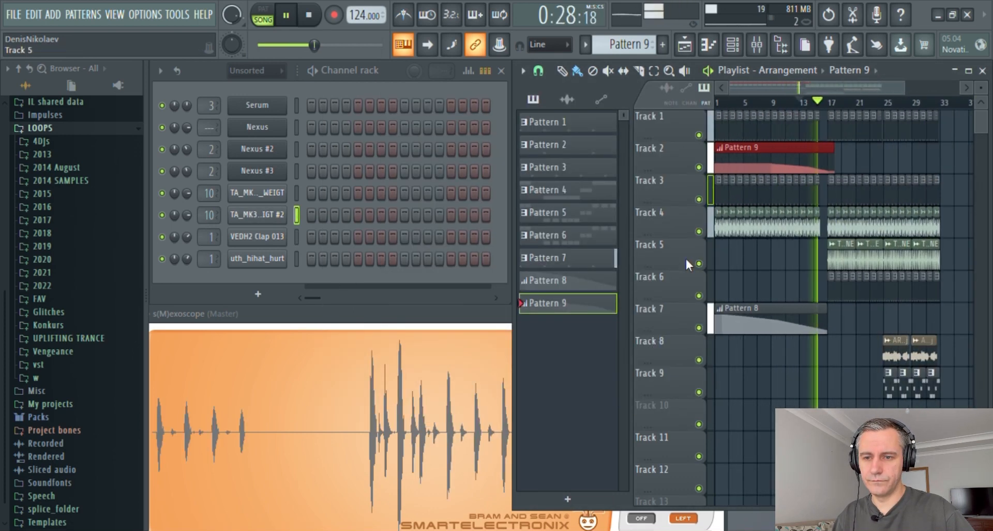
key("space")
scroll(686, 259, "up", 2)
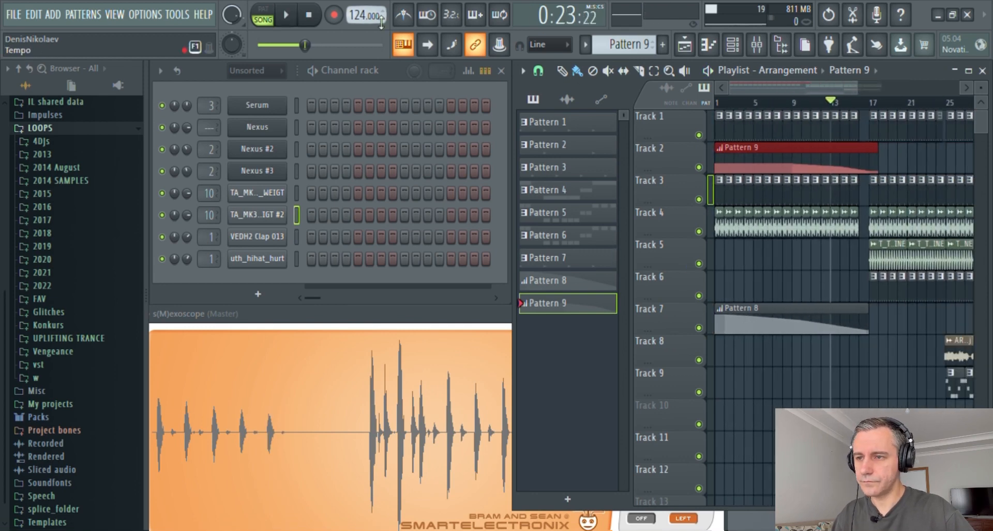
left_click(309, 14)
- Copy the two vocal build-up clips starting at bar 25 on Track 8 into the intro, near bar 5
scroll(691, 376, "up", 3)
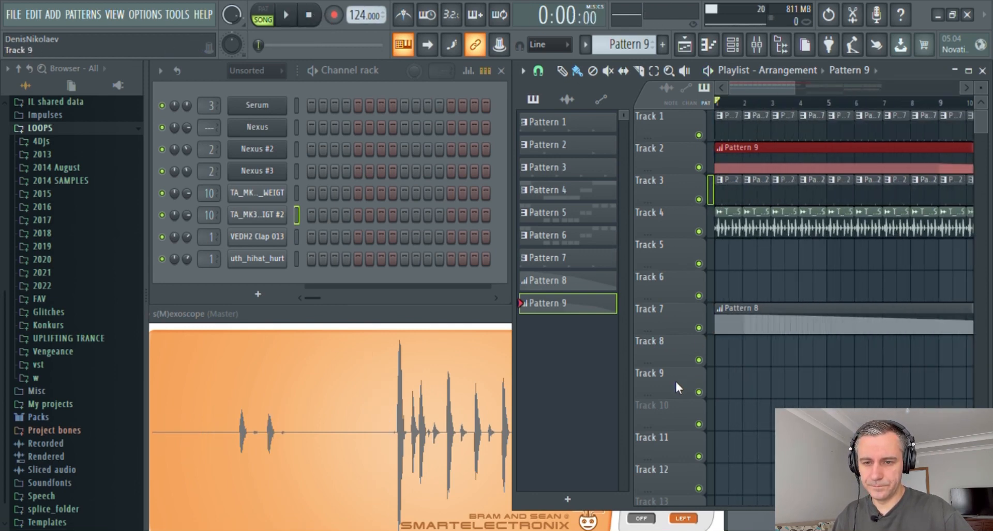
scroll(675, 380, "down", 3)
scroll(787, 289, "down", 3)
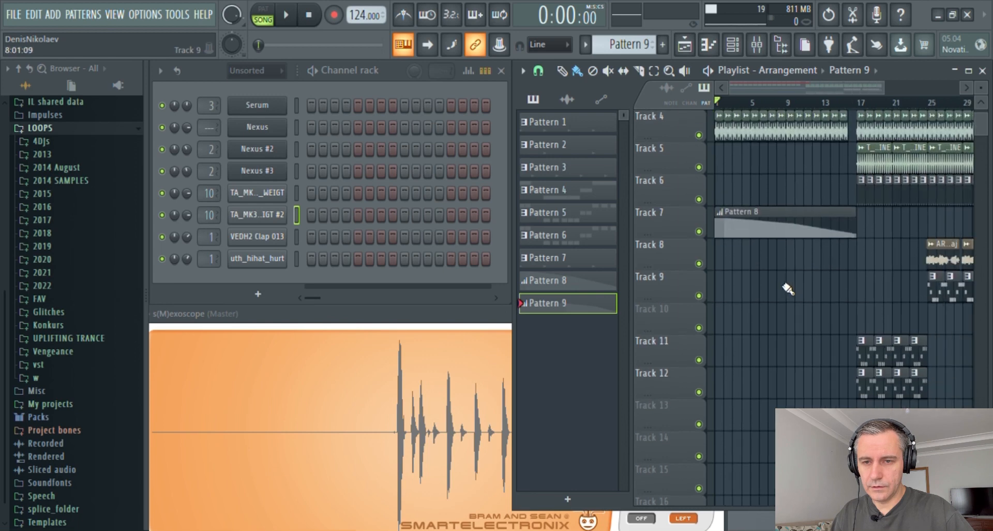
scroll(788, 288, "down", 3)
left_click(874, 259)
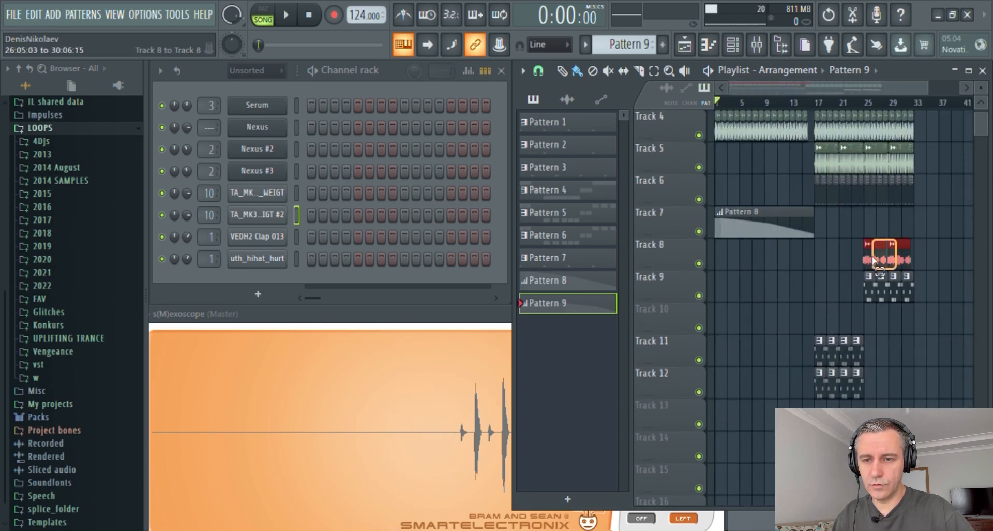
left_click_drag(875, 259, 763, 264)
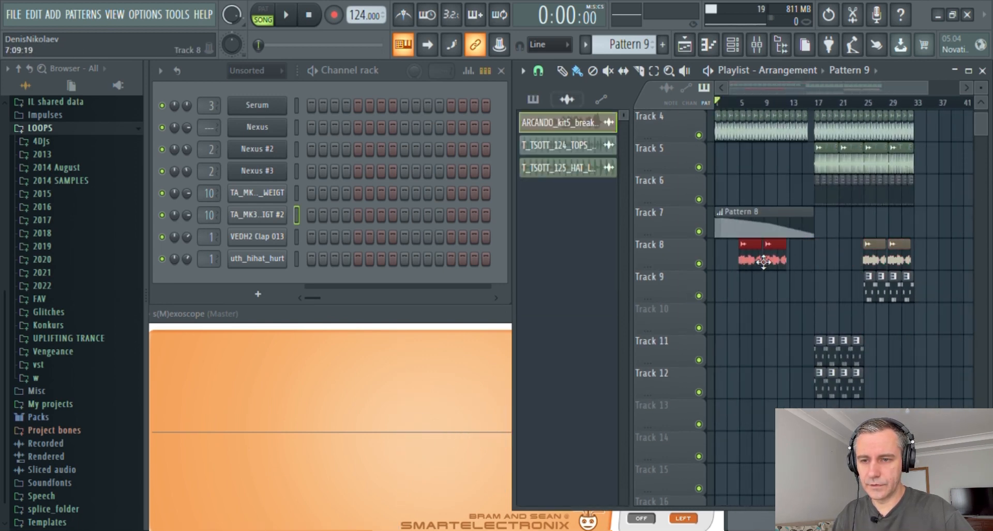
- Move the copied vocal clips along Track 8 so that the first one starts exactly at bar 1
scroll(776, 287, "up", 4)
left_click(792, 306, "ctrl")
scroll(838, 279, "up", 4)
scroll(815, 276, "up", 5)
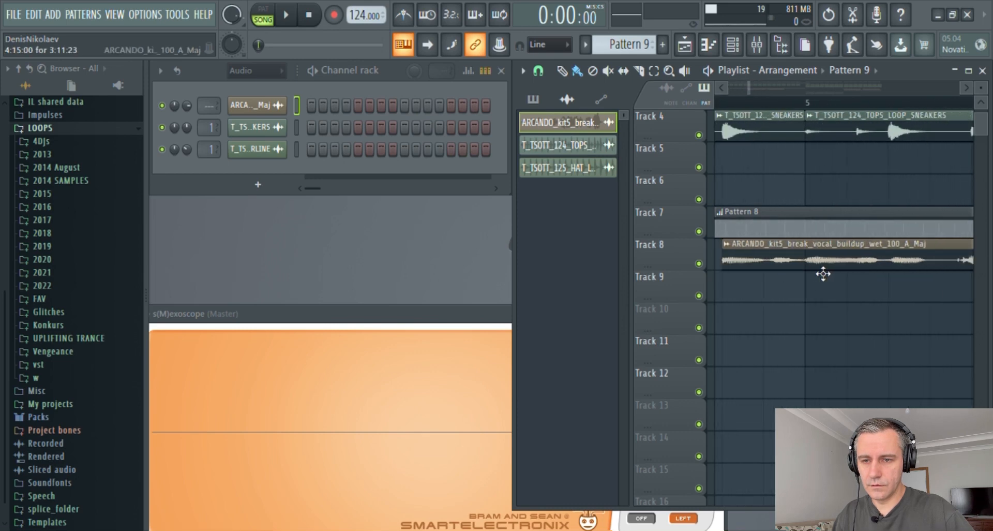
left_click_drag(766, 266, 942, 269)
scroll(781, 272, "down", 9)
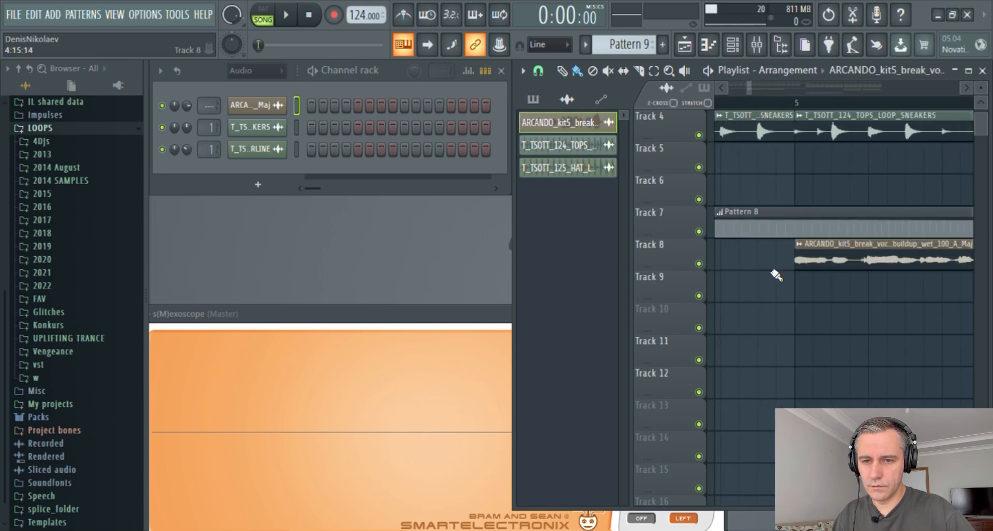
left_click_drag(867, 259, 719, 270)
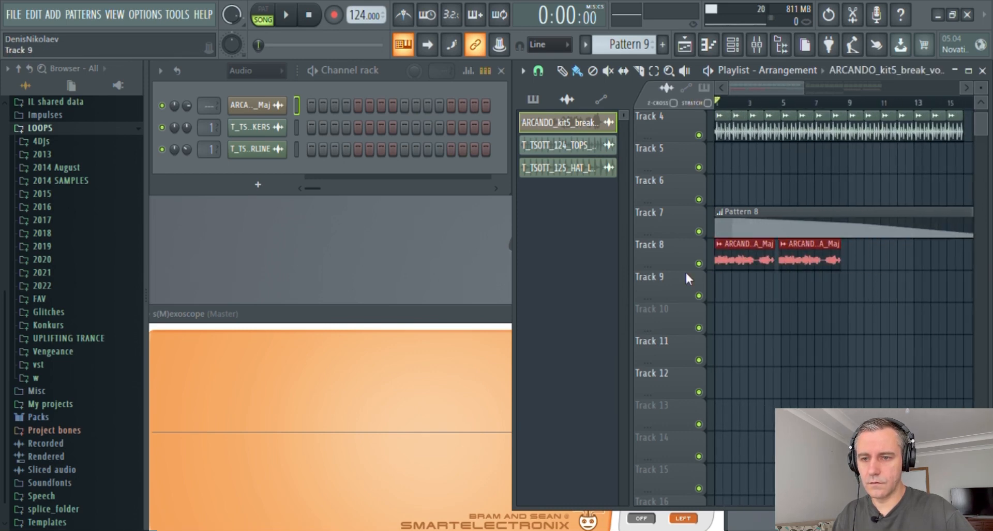
- Delete the second copied vocal clip from the intro on Track 8 and clear the selection
scroll(687, 277, "up", 3)
right_click(847, 264)
left_click(847, 264, "ctrl")
- Maximize the playlist and shorten the remaining vocal clip at bar 1 of Track 8 to about half a bar
scroll(694, 273, "up", 3)
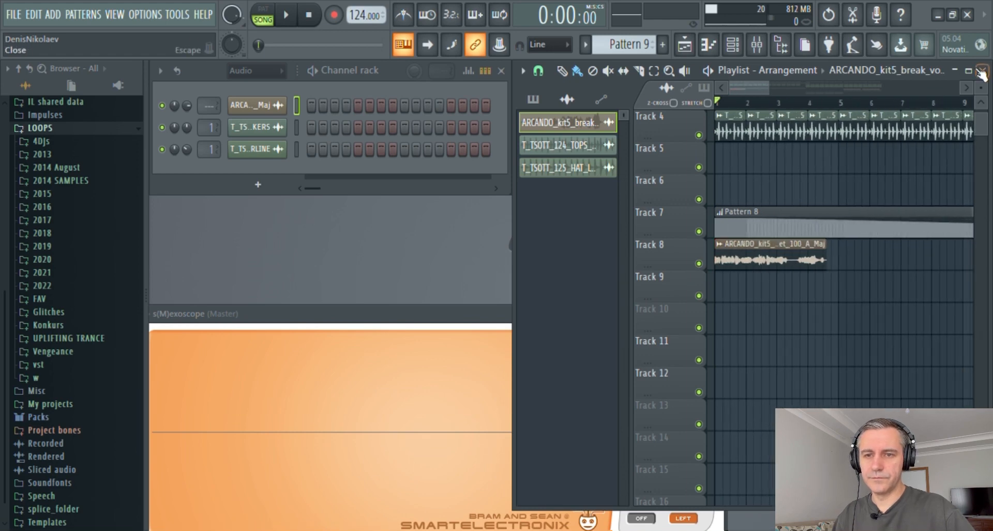
left_click(969, 70)
scroll(462, 261, "up", 3)
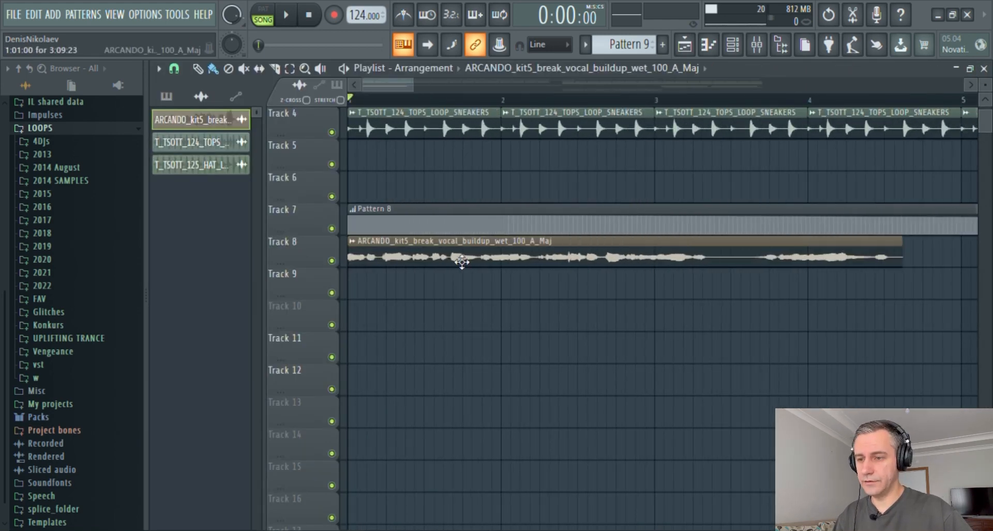
left_click_drag(910, 256, 424, 262)
- Listen to the trimmed vocal clip, extend its end slightly to a length of 0:08:13, and play it again
key("space")
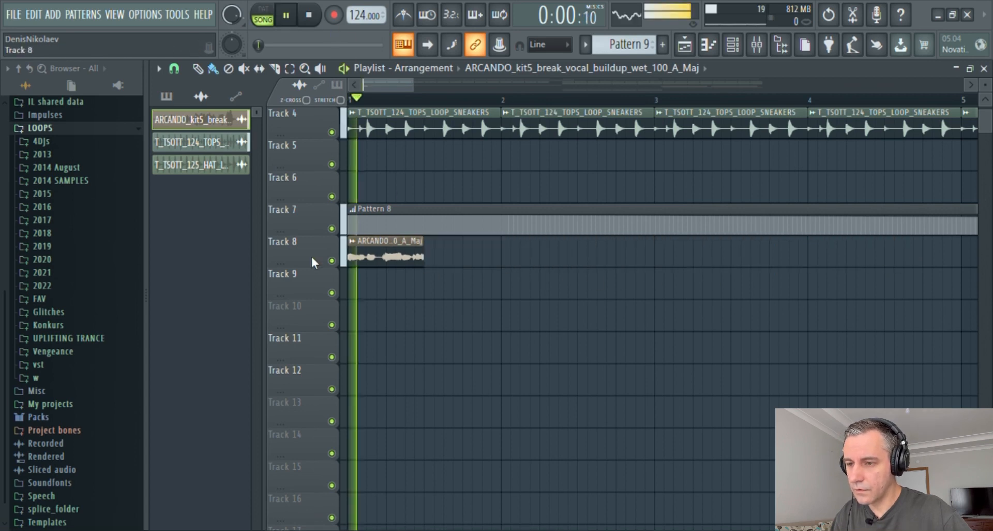
scroll(312, 258, "up", 2)
key("space")
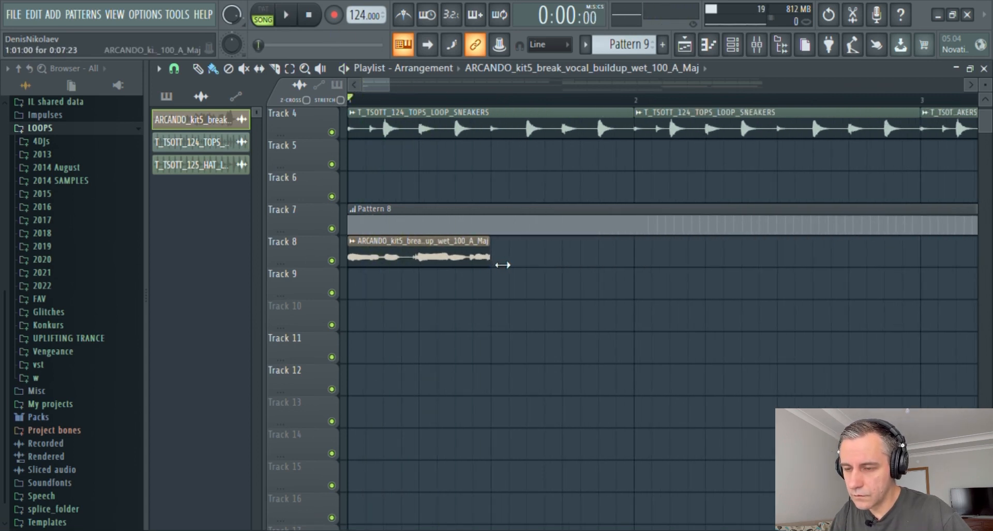
mouse_move(503, 265)
left_mouse_down()
mouse_move(532, 269)
mouse_move(516, 275)
left_mouse_up()
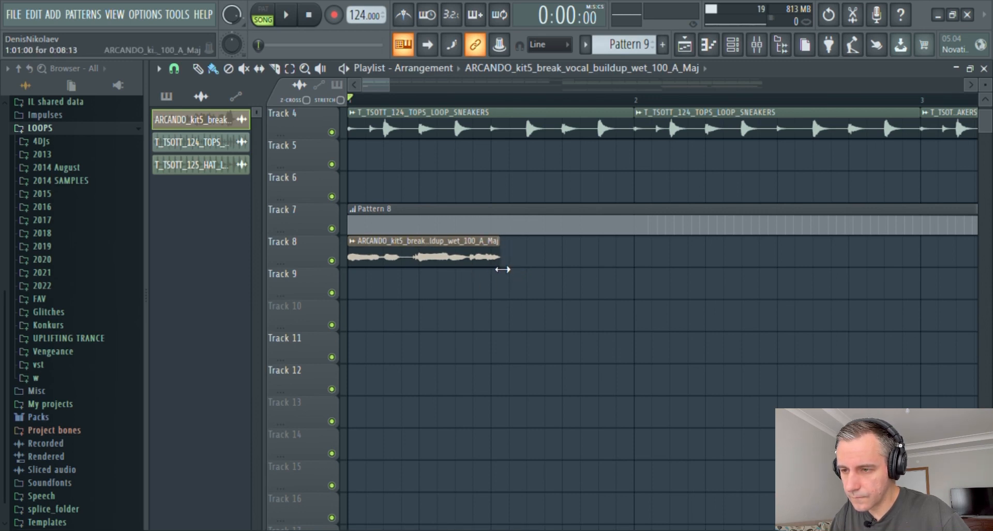
key("space")
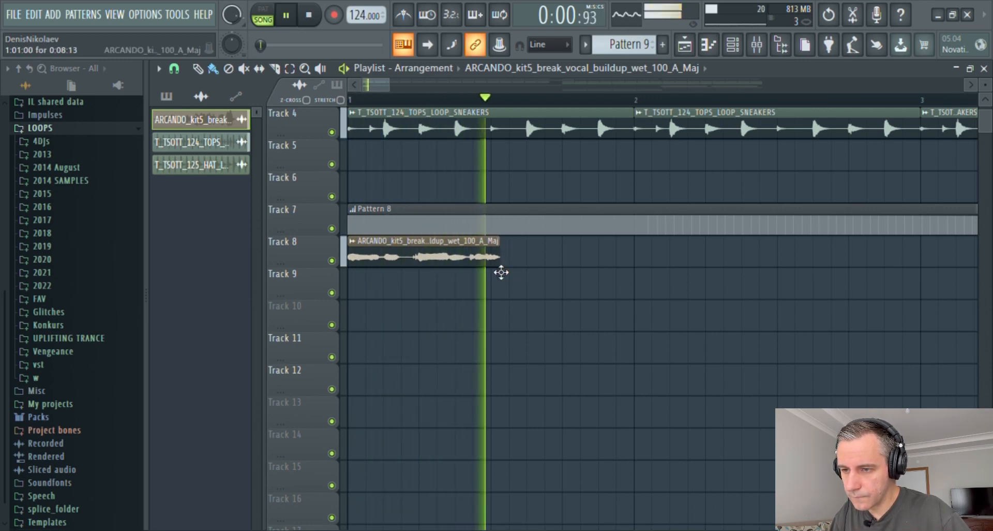
- Lengthen the vocal clip at the start of Track 8 to 0:13:18 and audition it
key("space")
mouse_move(501, 270)
left_mouse_down()
mouse_move(648, 280)
mouse_move(596, 275)
left_mouse_up()
key("space")
key("space")
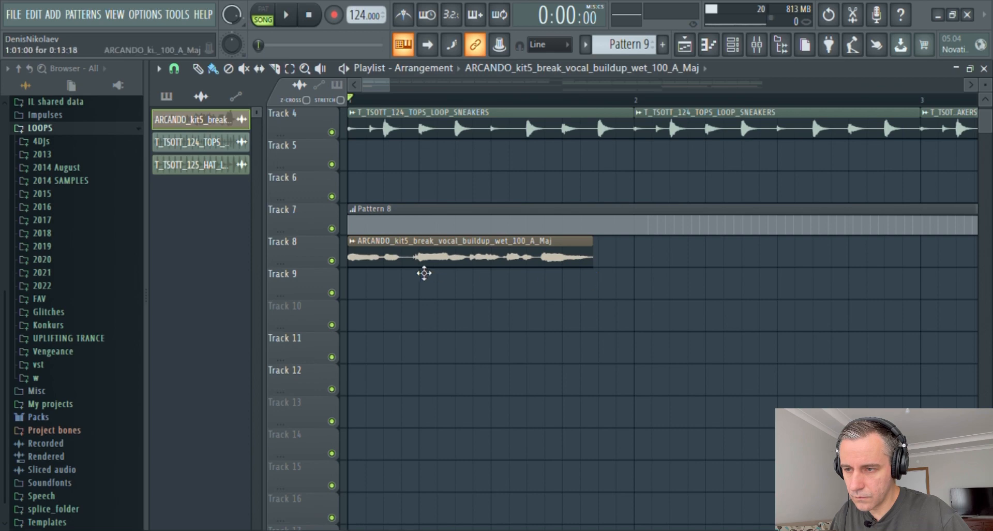
- Duplicate the one-bar vocal clip repeatedly along Track 8 until the copies reach about bar 14, auditioning the arrangement
mouse_move(427, 265)
left_mouse_down("shift")
mouse_move(697, 267)
mouse_move(611, 271)
left_mouse_up("shift")
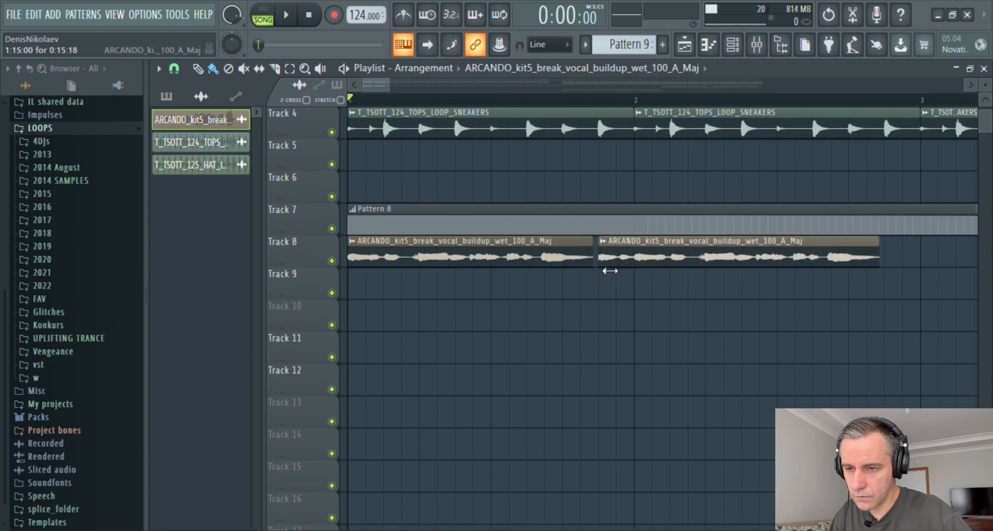
key("space")
scroll(528, 290, "down", 5)
left_click(488, 260)
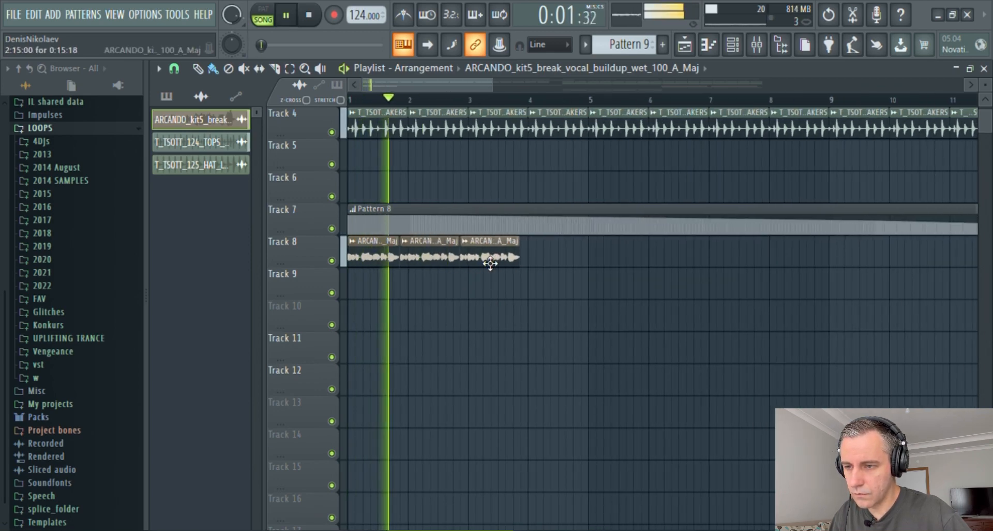
scroll(488, 264, "down", 4)
mouse_move(460, 263)
left_mouse_down("ctrl")
mouse_move(382, 267)
mouse_move(551, 269)
left_mouse_up("ctrl")
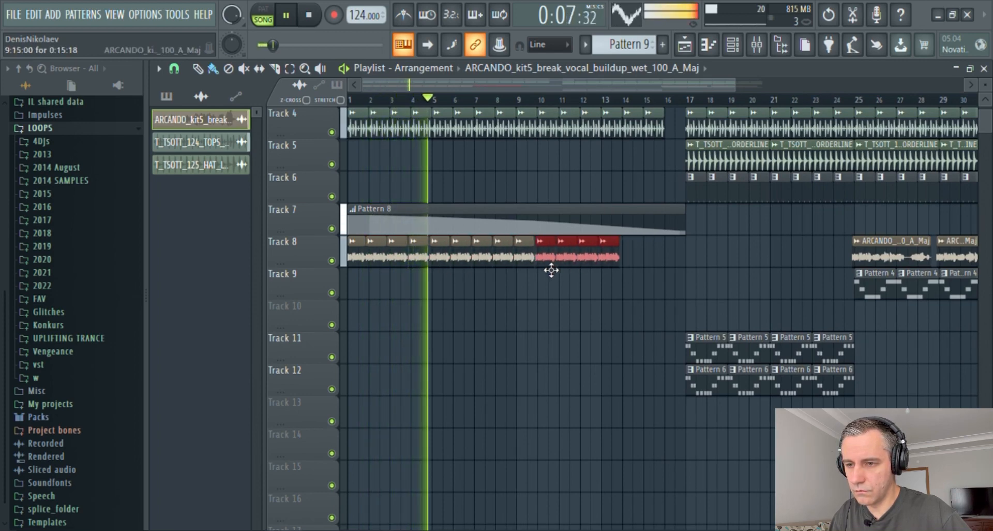
left_click(594, 281)
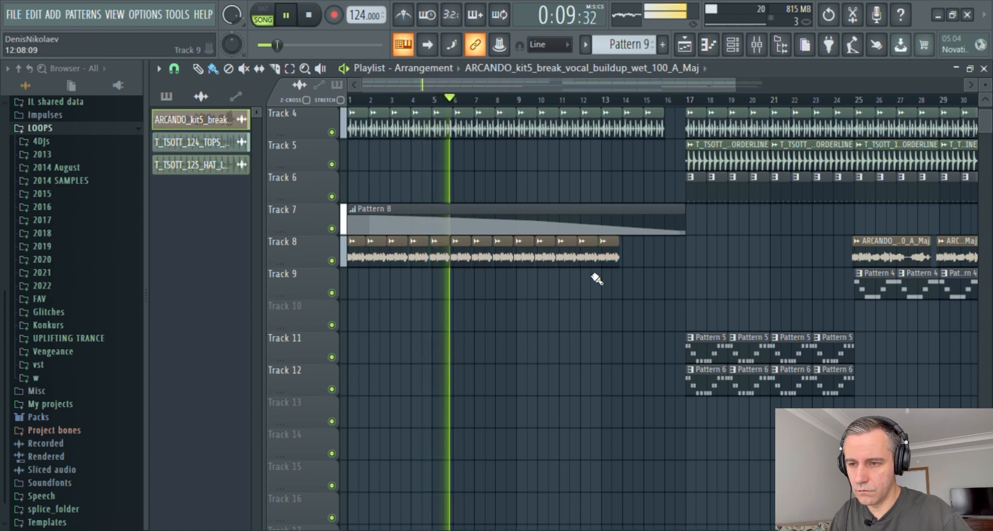
- Stop playback, copy more vocal clips along Track 8 up to bar 17, and delete the extra clip past bar 17
scroll(529, 266, "up", 4)
scroll(528, 265, "down", 3)
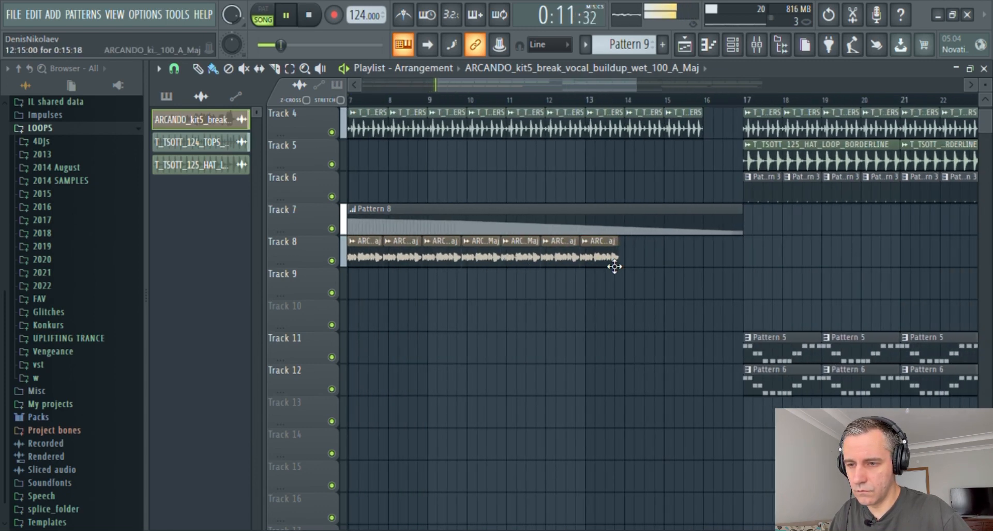
key("space")
left_click_drag(623, 261, 496, 261, "ctrl")
key("ctrl+b")
left_click(823, 309, "ctrl")
right_click(770, 260)
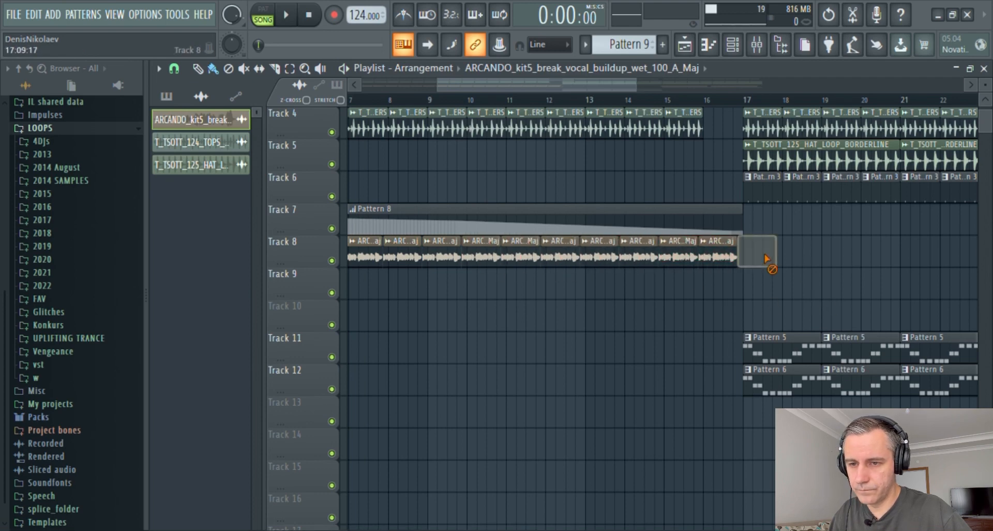
- Copy the two longer vocal clips starting at bar 25 on Track 8 to bar 17
scroll(807, 274, "up", 3)
scroll(545, 277, "down", 3)
left_click(592, 261)
left_click_drag(617, 262, 582, 266)
scroll(575, 270, "down", 3)
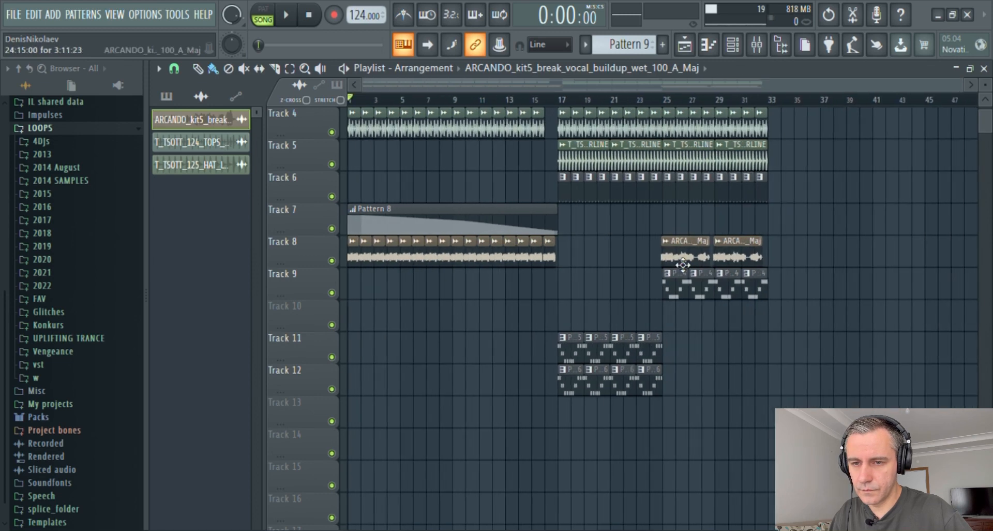
left_click_drag(682, 266, 654, 266, "ctrl")
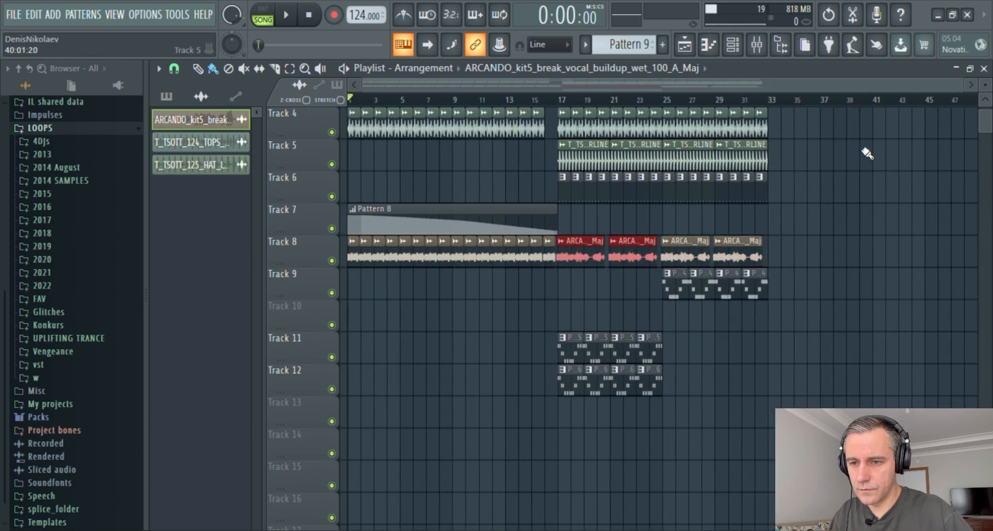
- Shrink the playlist window, create a new empty pattern, and place it at the start of Track 9
left_click(970, 70)
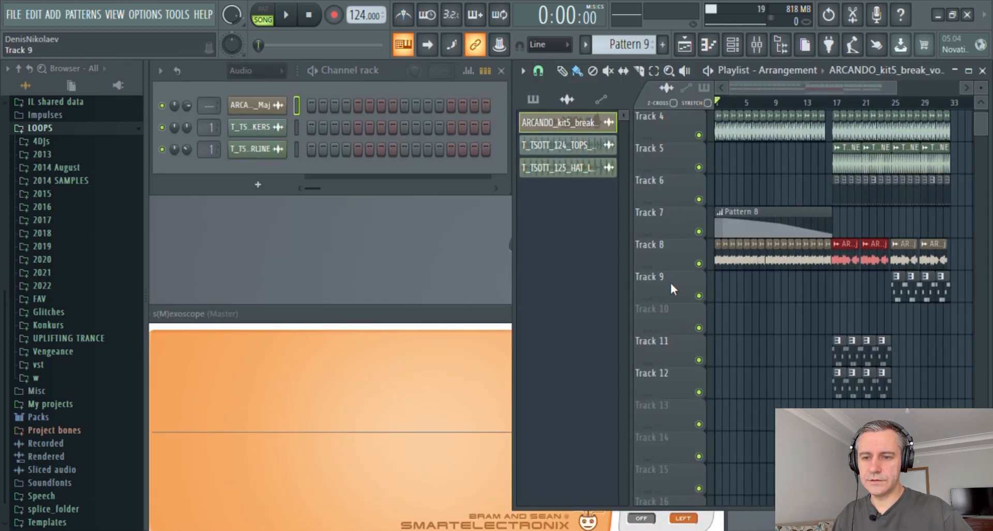
scroll(737, 331, "up", 3)
scroll(739, 327, "down", 1)
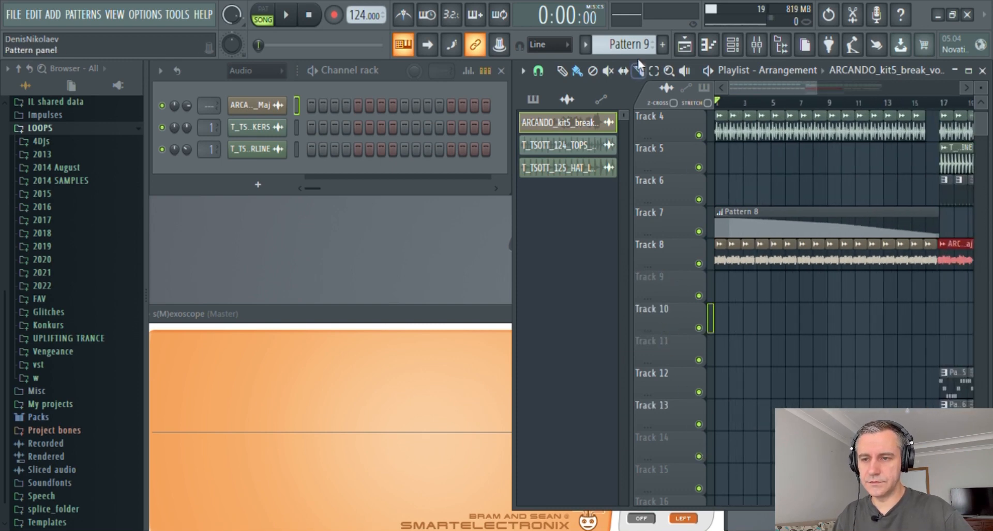
left_click(664, 47)
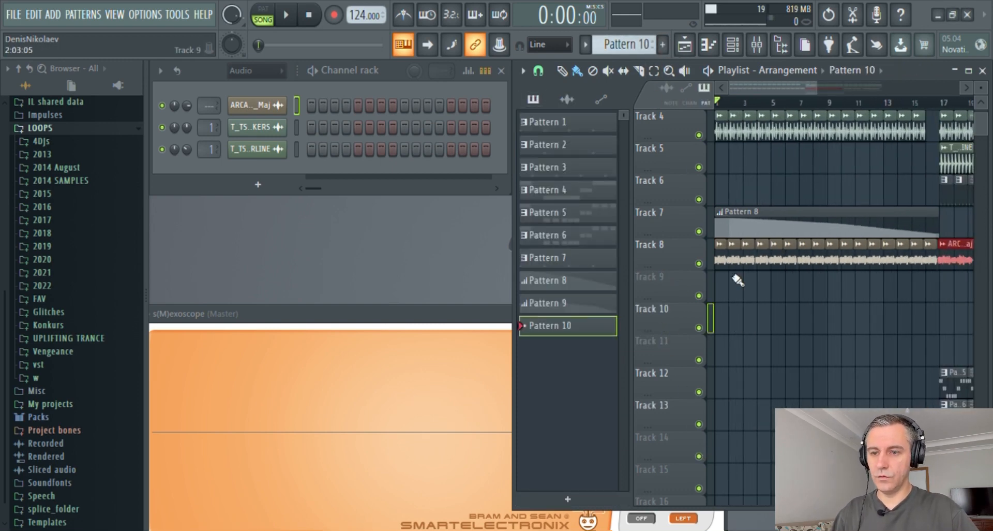
left_click(725, 291)
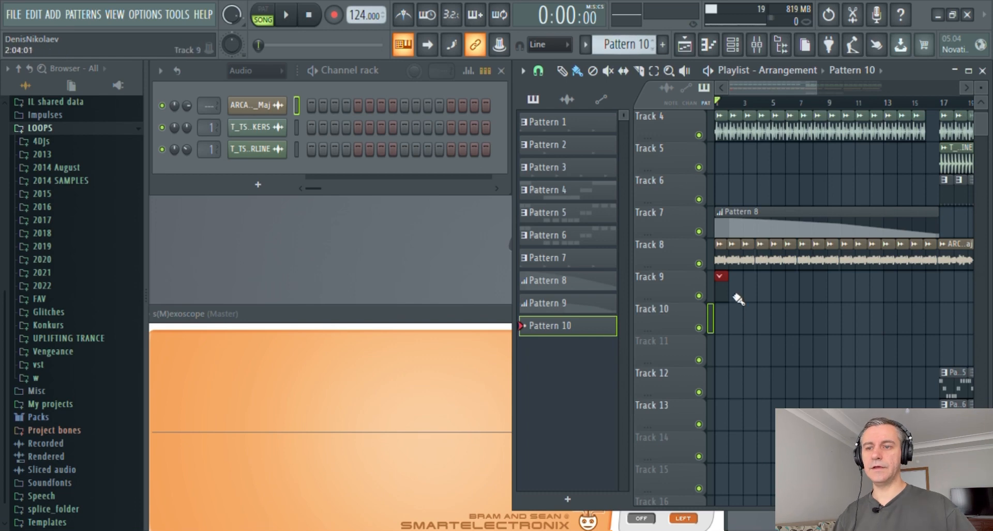
- Open the vocal clip's channel settings and route it to mixer Insert 5
scroll(738, 282, "down", 2)
double_click(739, 268)
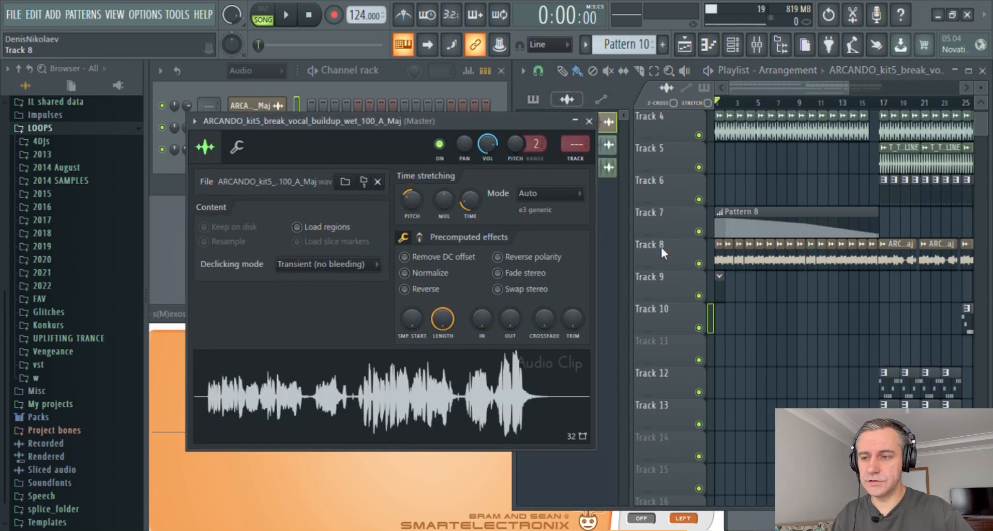
double_click(565, 157)
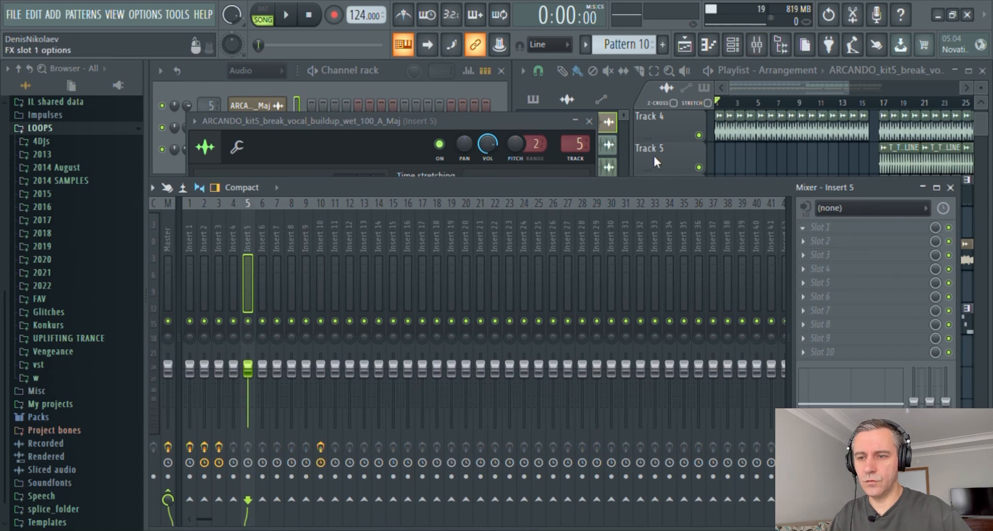
- Load FabFilter Pro-Q 2 on Insert 5 with a low cut between 100 and 200 Hz and a high cut around 17 kHz
left_click(198, 275)
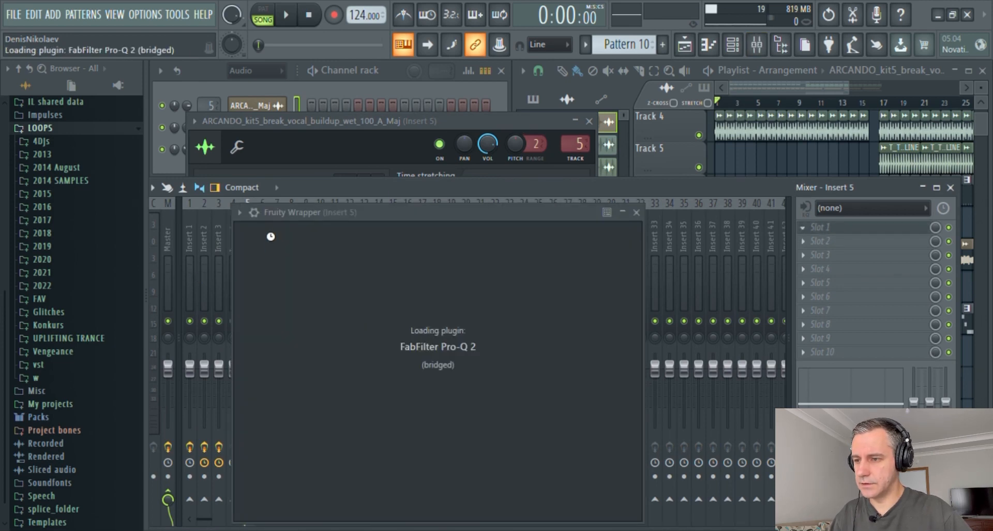
left_click(413, 259)
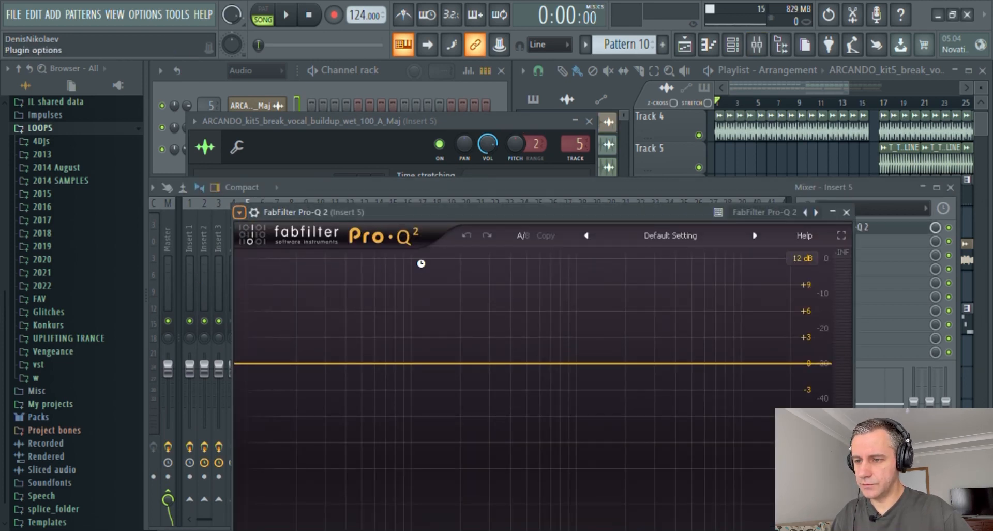
left_click_drag(485, 214, 430, 130)
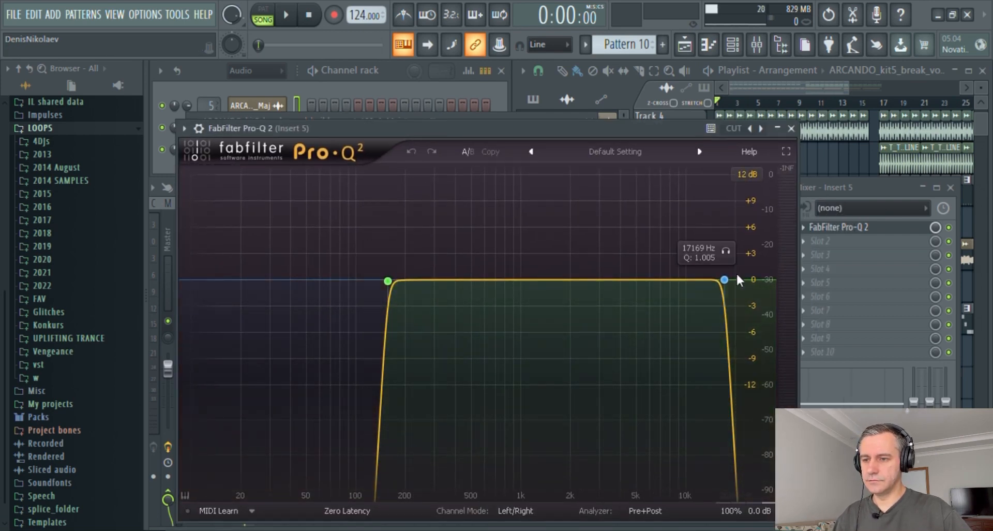
- Add Kickstart to Slot 8 of Insert 5, set its mix to 50%, and close the plugin
left_click(886, 230)
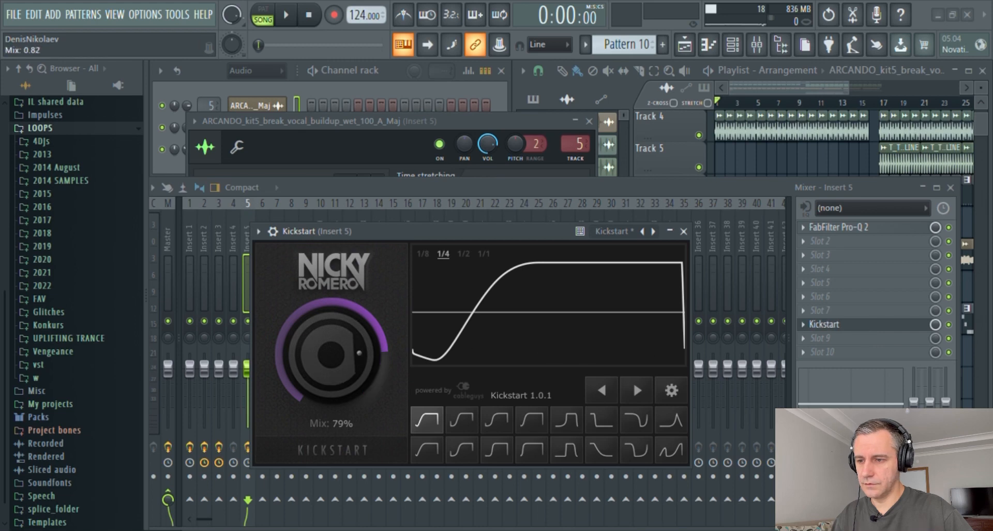
left_click_drag(364, 365, 365, 404)
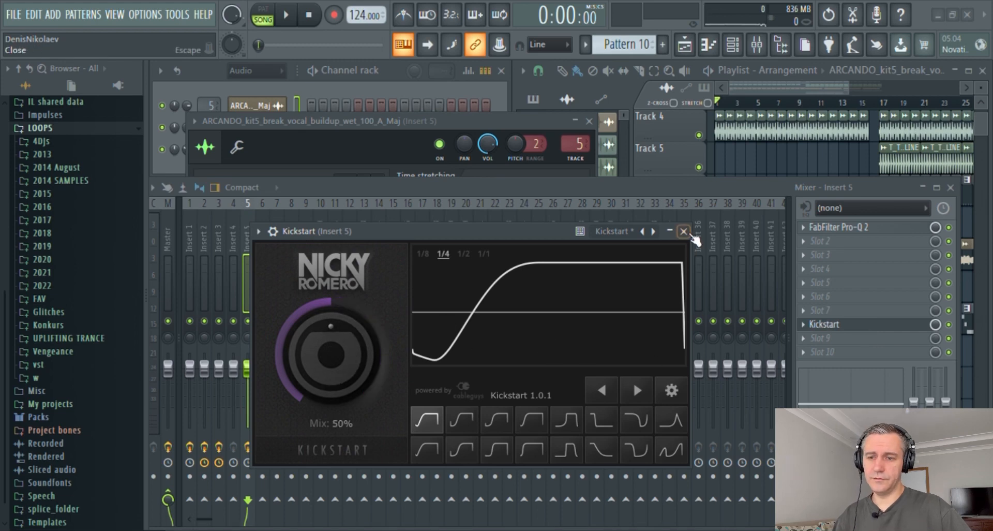
left_click(683, 231)
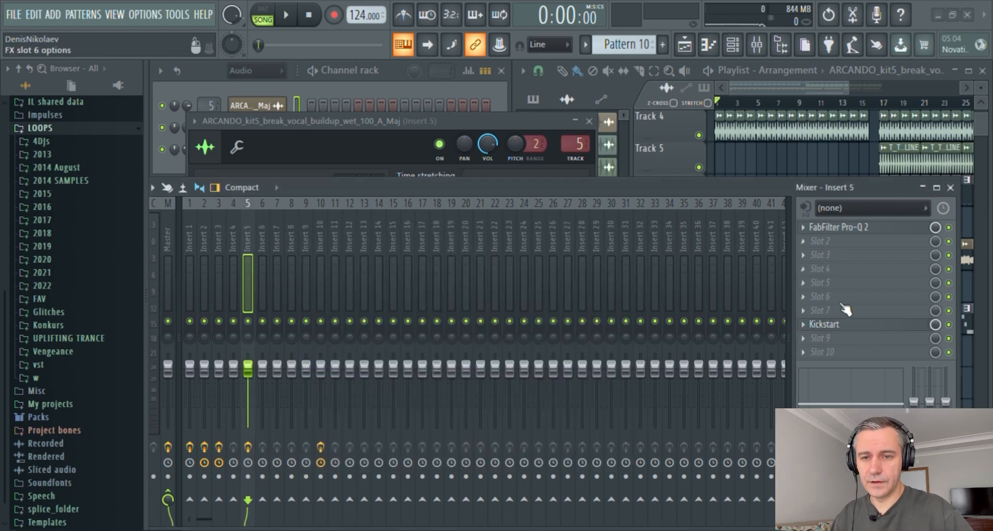
- Send Insert 5 to Insert 40 at about 81% and load ValhallaVintageVerb in the first slot of Insert 40
left_click(757, 502)
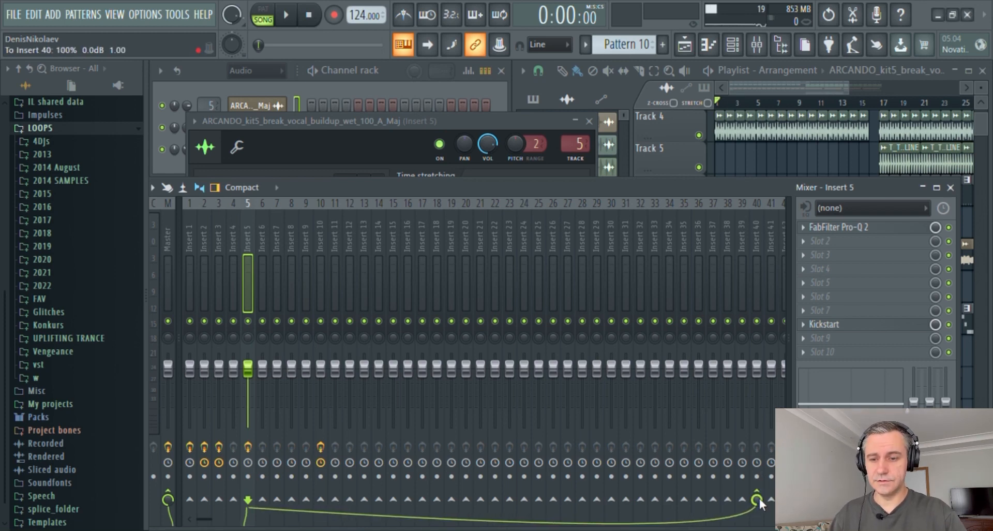
left_click_drag(759, 499, 759, 509)
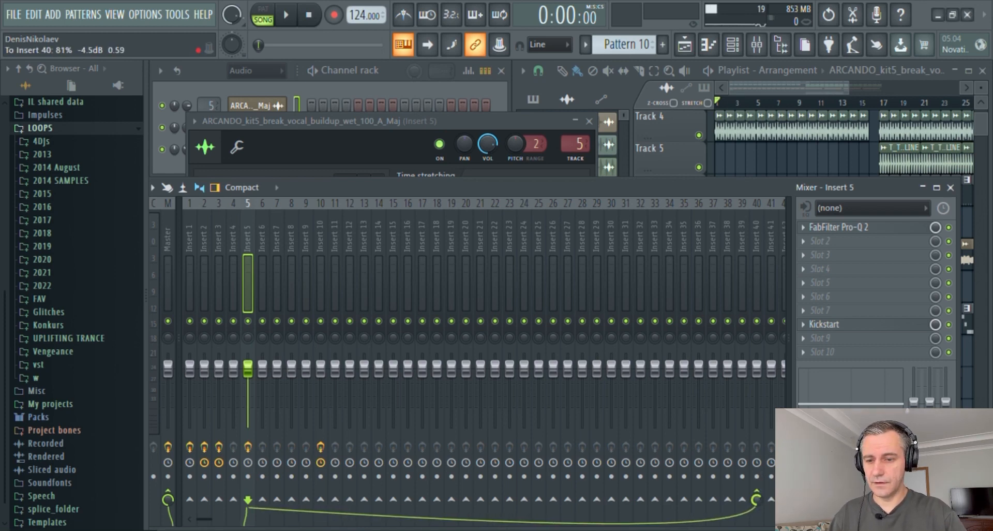
left_click(754, 232)
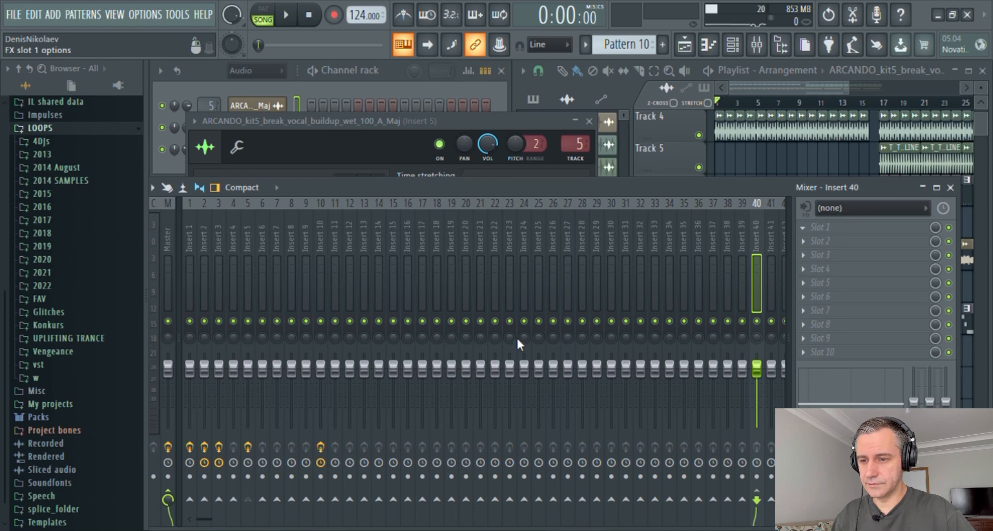
left_click(517, 360)
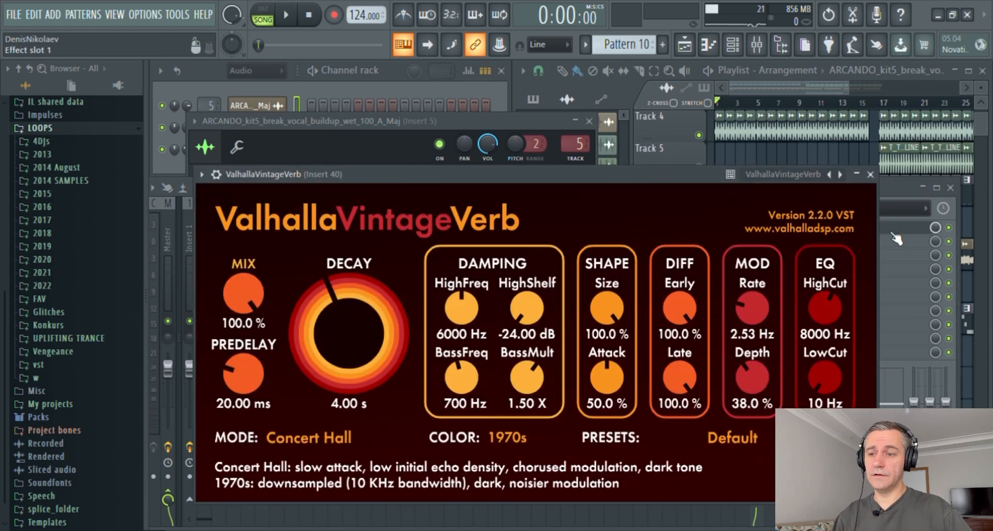
left_click(871, 175)
left_click(952, 188)
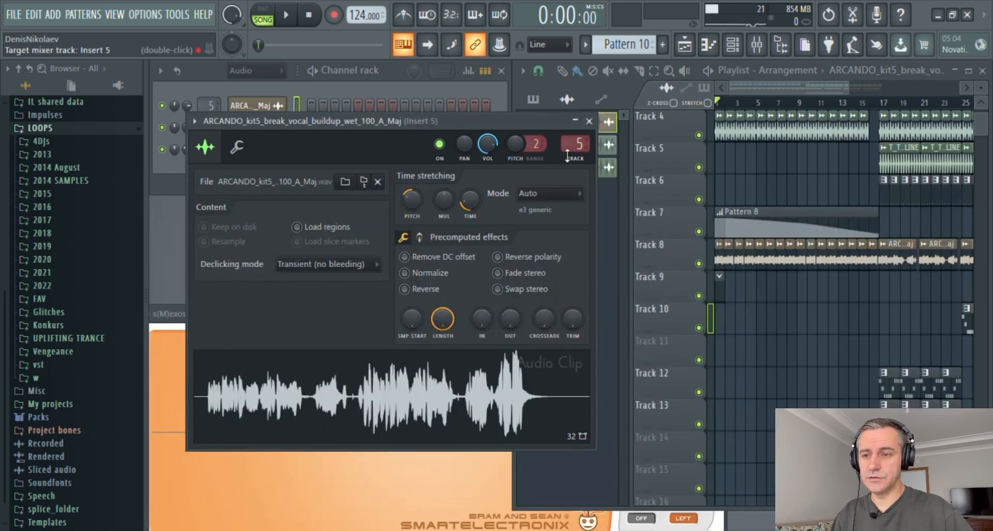
- Add Fruity Free Filter to Slot 2 of Insert 5 as a low-pass filter with a low Q
key("Escape")
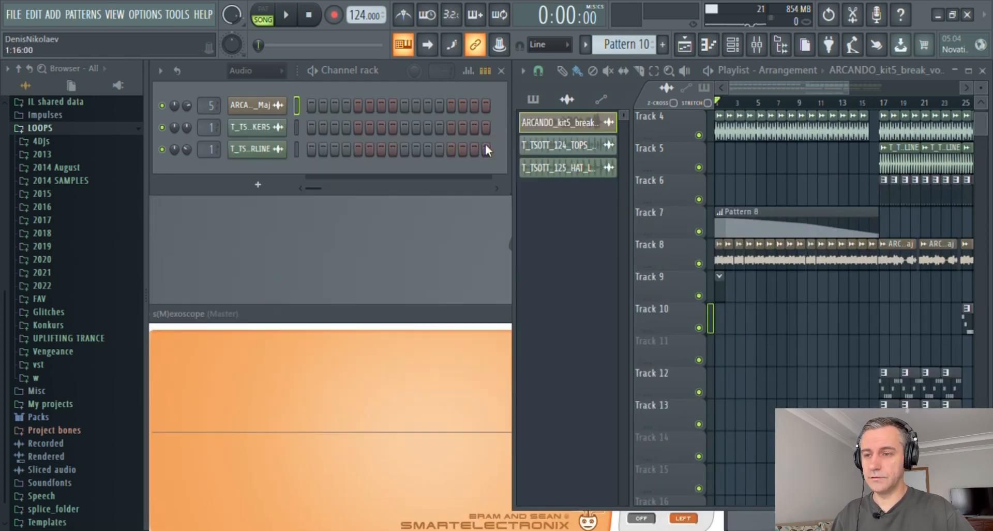
key("F9")
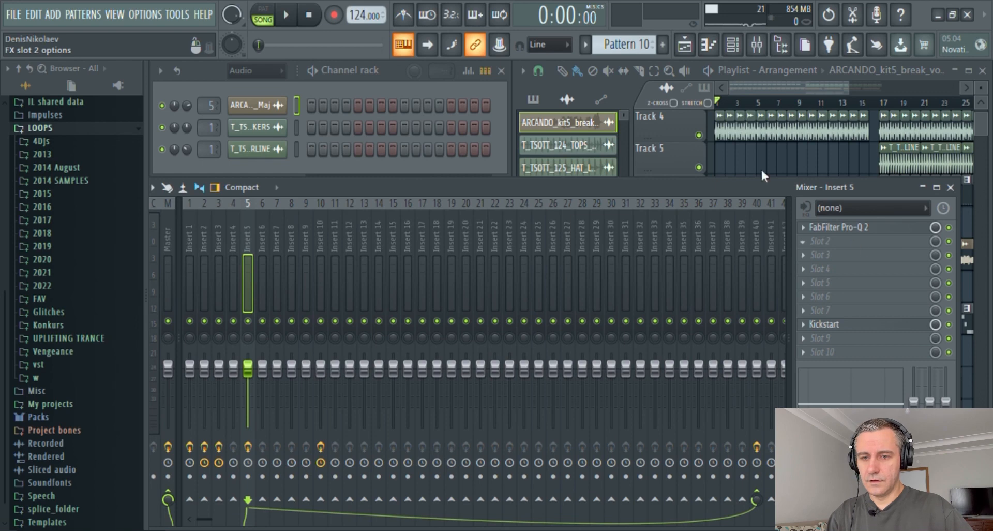
left_click(950, 187)
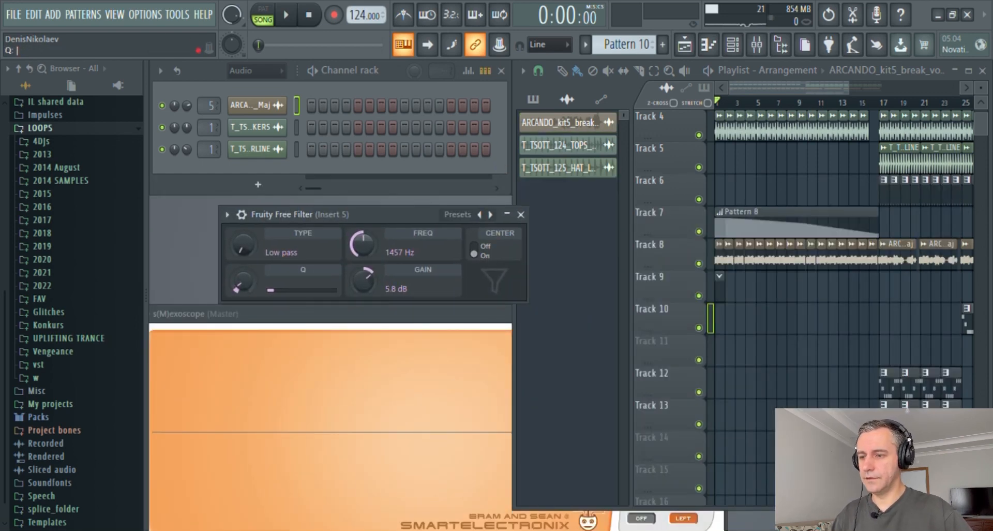
- Draw the filter's frequency automation rising from about 250 Hz at bar 1 to about 415 Hz near bar 9, then steeply to maximum at bar 16
left_click(414, 288)
scroll(414, 287, "down", 3)
left_click(221, 152)
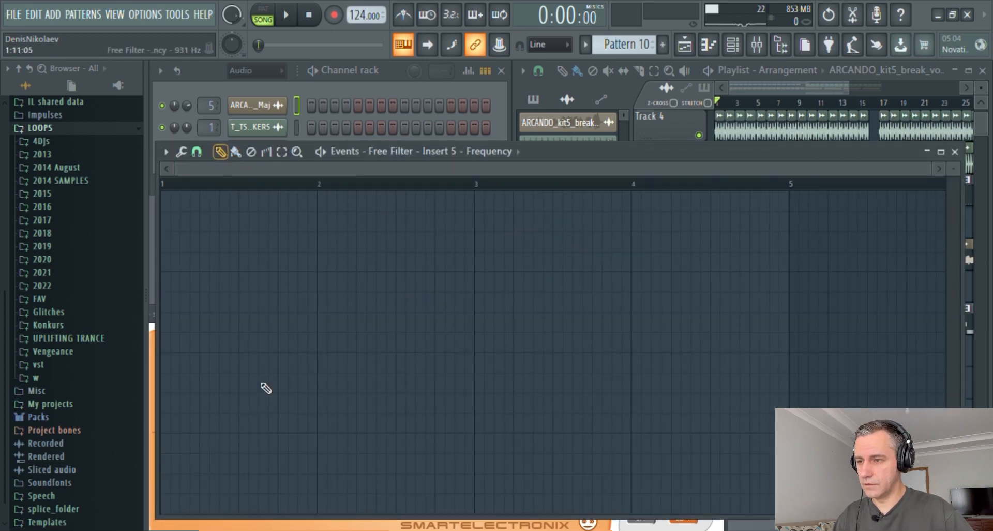
left_click(169, 450)
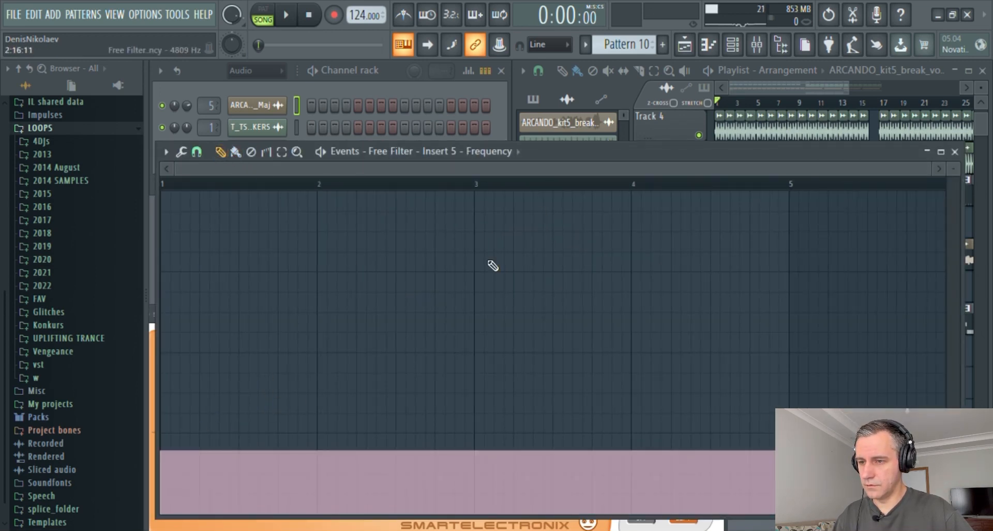
scroll(573, 165, "right", 10)
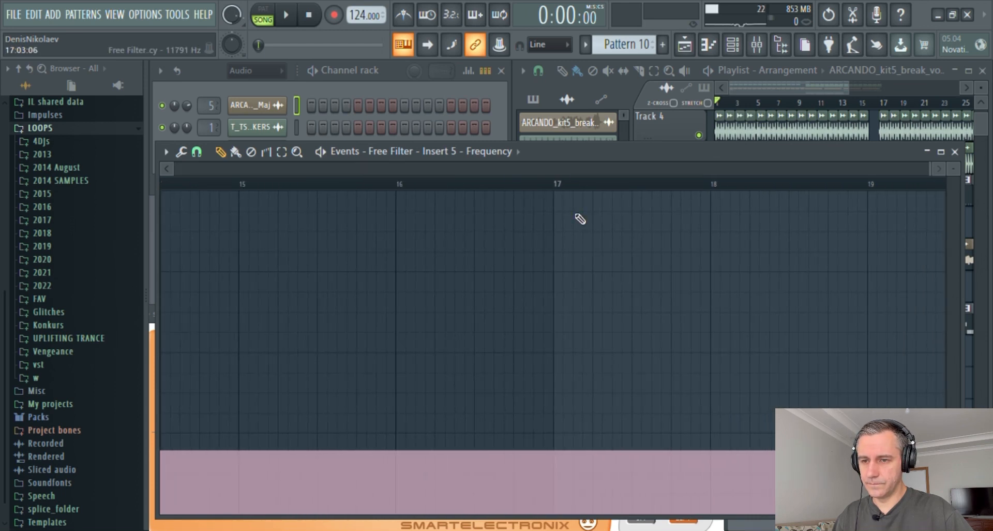
left_click(400, 199)
scroll(719, 318, "down", 3)
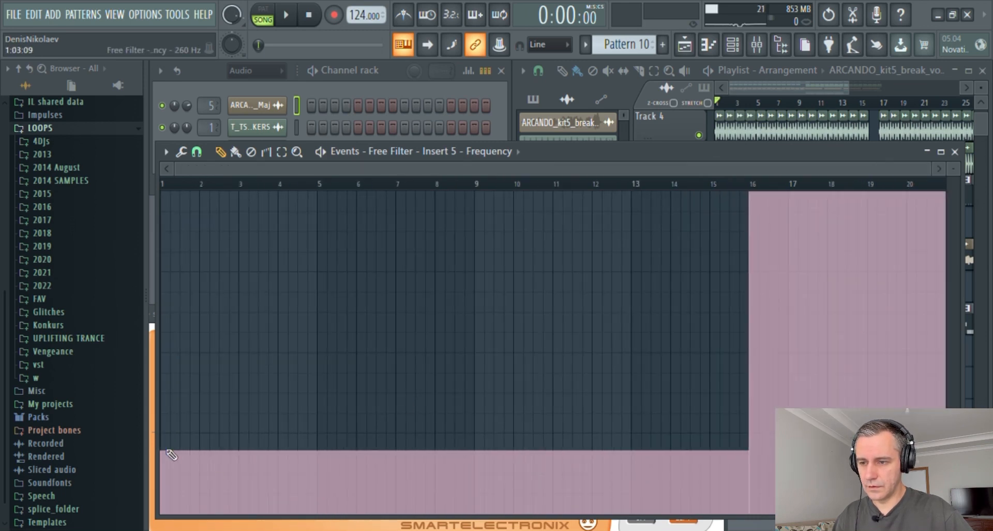
left_click_drag(167, 450, 466, 426)
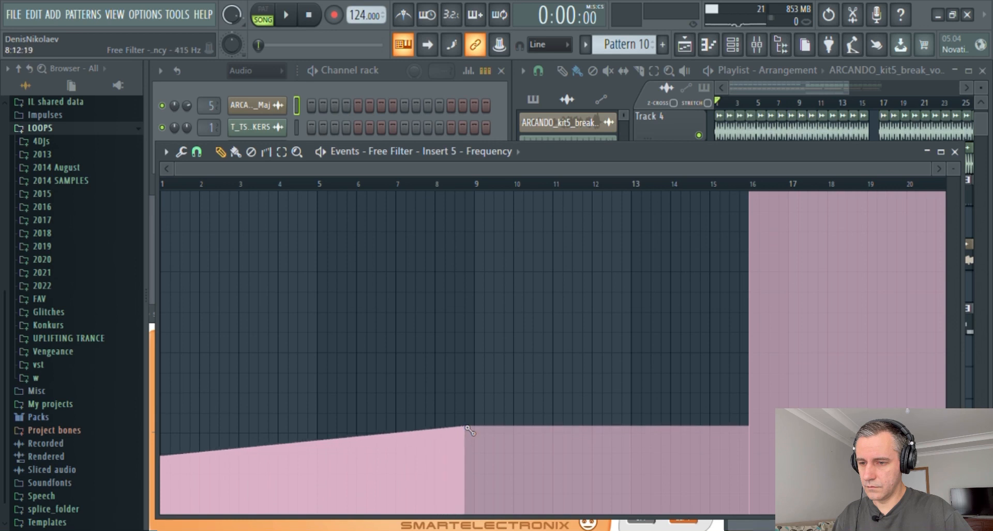
mouse_move(476, 388)
left_mouse_down()
mouse_move(698, 309)
mouse_move(754, 200)
left_mouse_up()
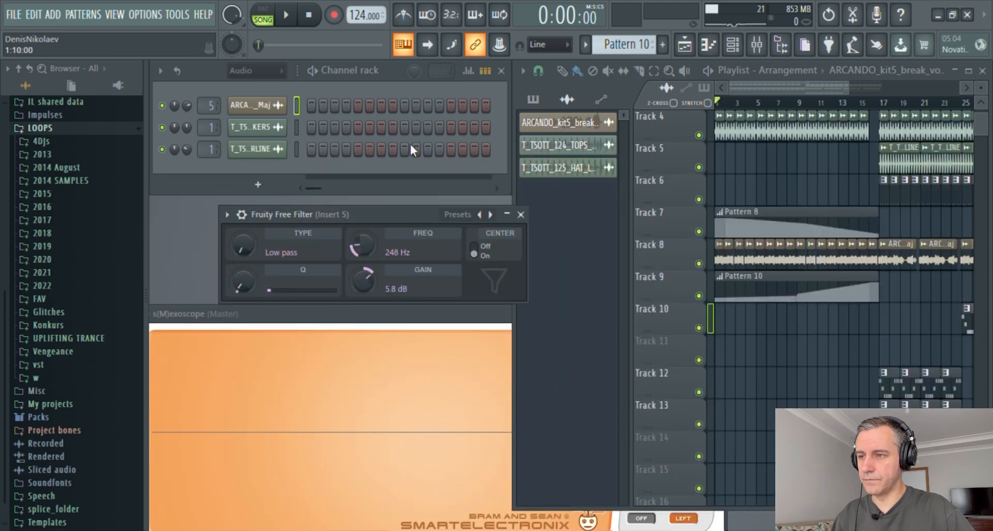
- Close Fruity Free Filter and play the intro from the start to check the filtered vocal
key("space")
left_click(521, 214)
scroll(687, 321, "up", 5)
scroll(668, 326, "down", 6)
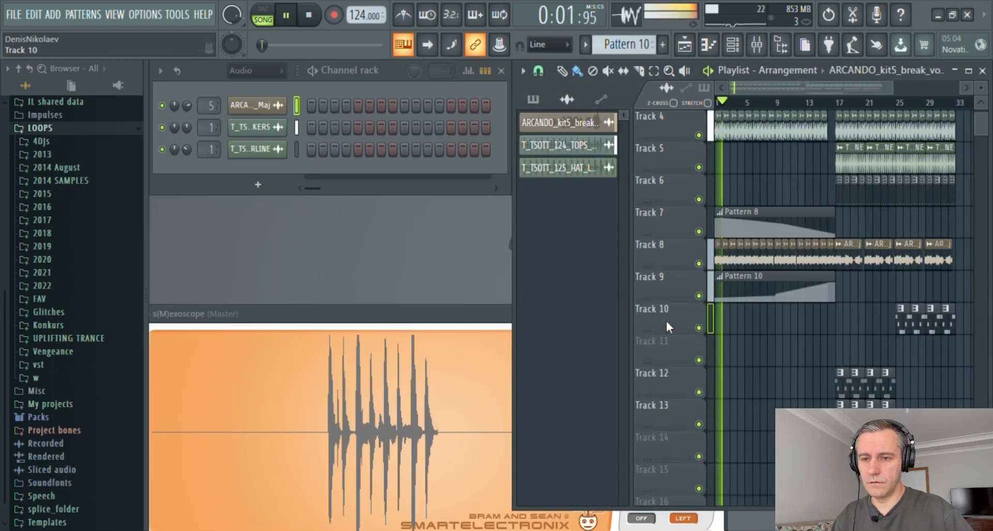
scroll(664, 317, "up", 4)
scroll(657, 318, "down", 4)
scroll(657, 318, "up", 5)
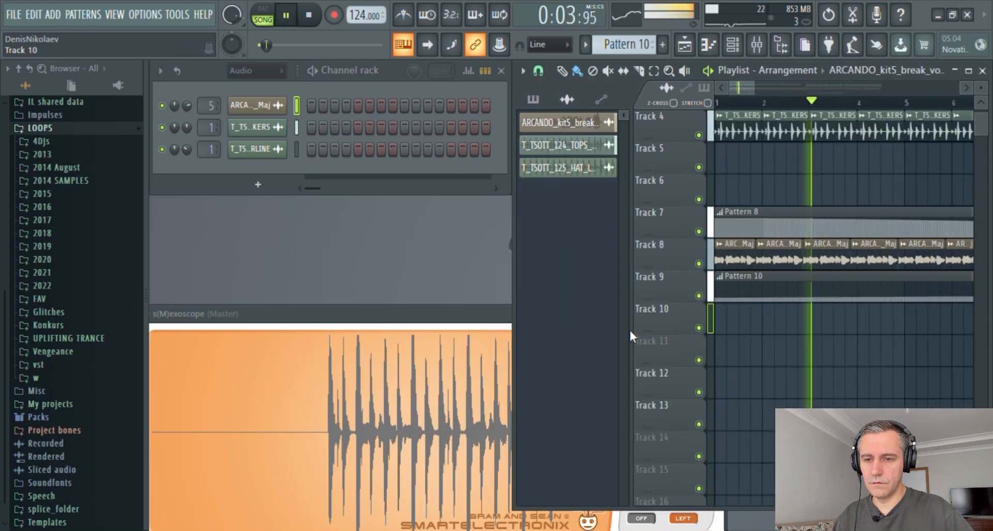
scroll(630, 328, "down", 5)
key("space")
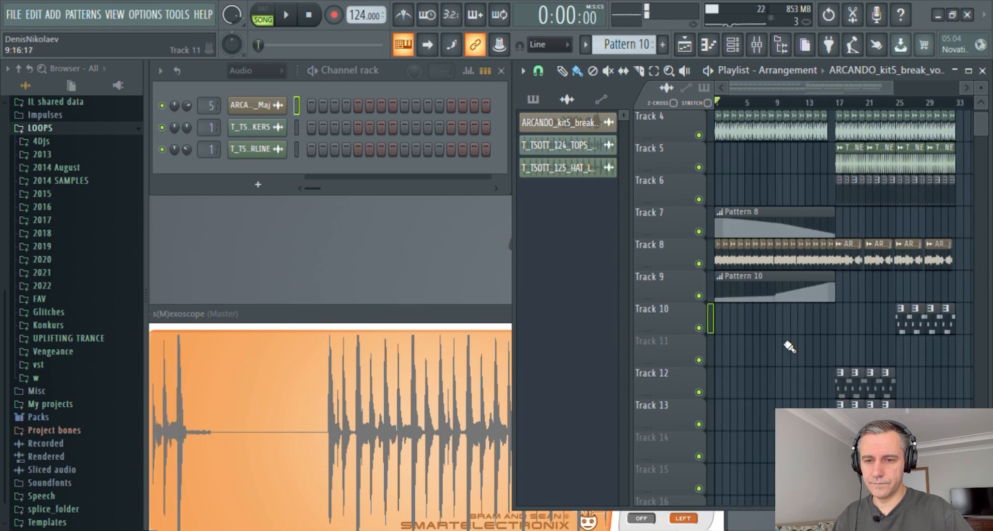
- Fill Track 13 with repeated Pattern 6 clips from bar 1 through the intro and play it back
scroll(788, 369, "up", 1)
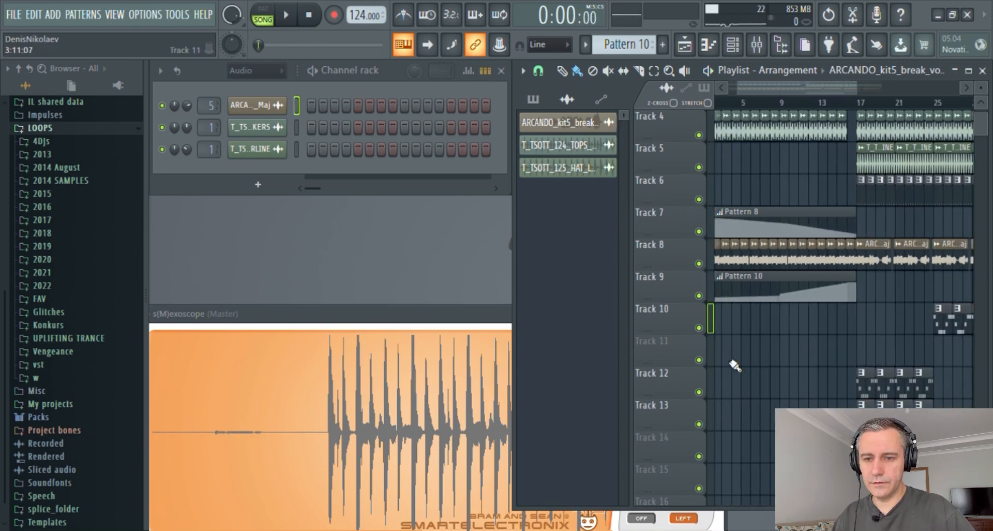
scroll(787, 368, "up", 3)
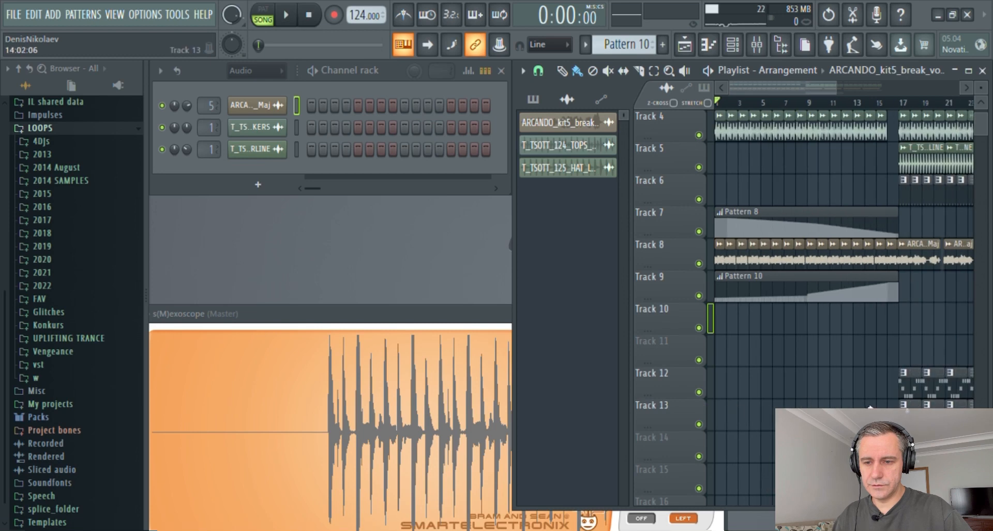
left_click(908, 417)
left_click_drag(724, 423, 890, 422)
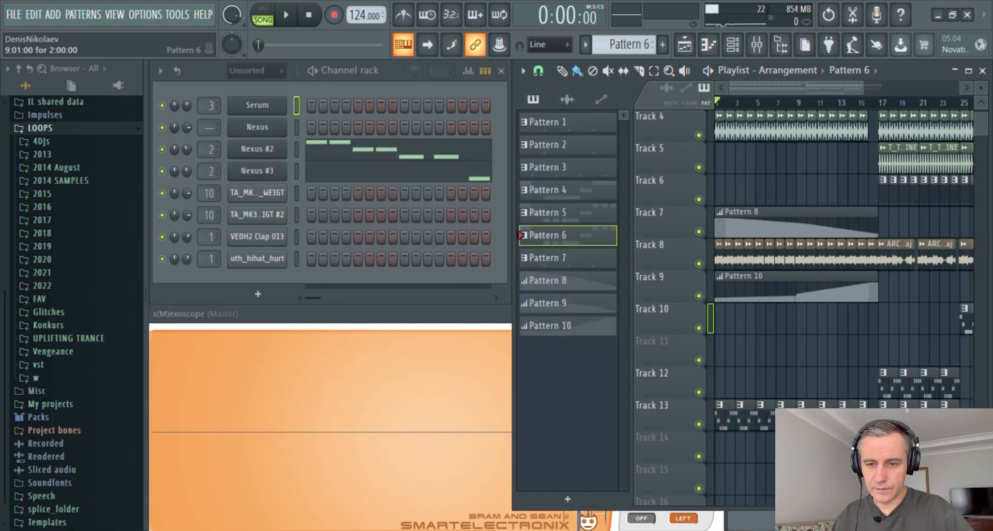
key("space")
scroll(690, 406, "up", 5)
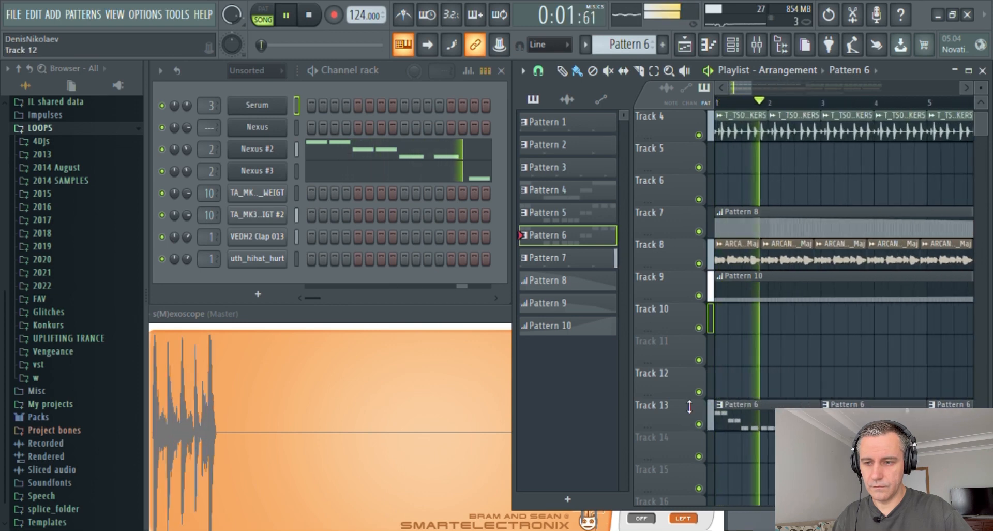
scroll(691, 406, "down", 5)
- Select Pattern 5, stop playback and copy all of its Serum notes from the piano roll
left_click(935, 394)
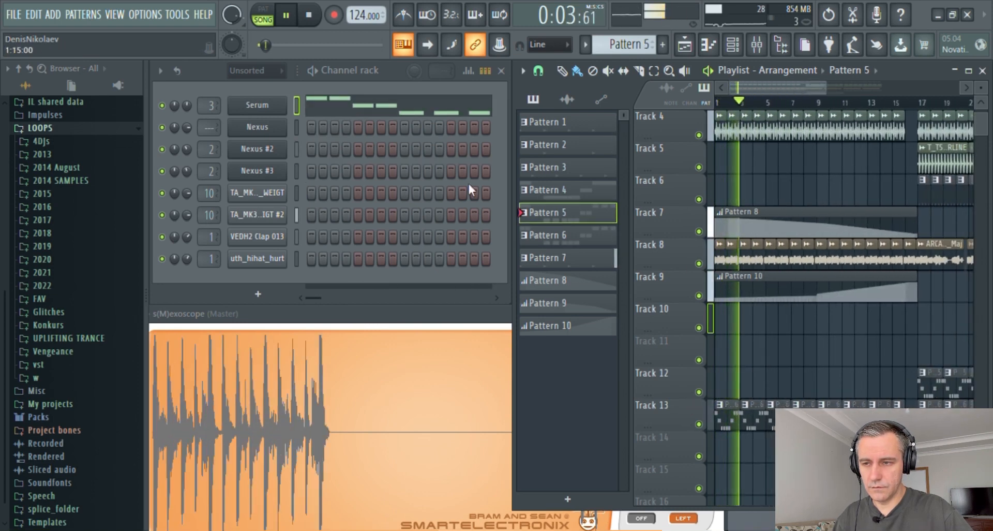
key("space")
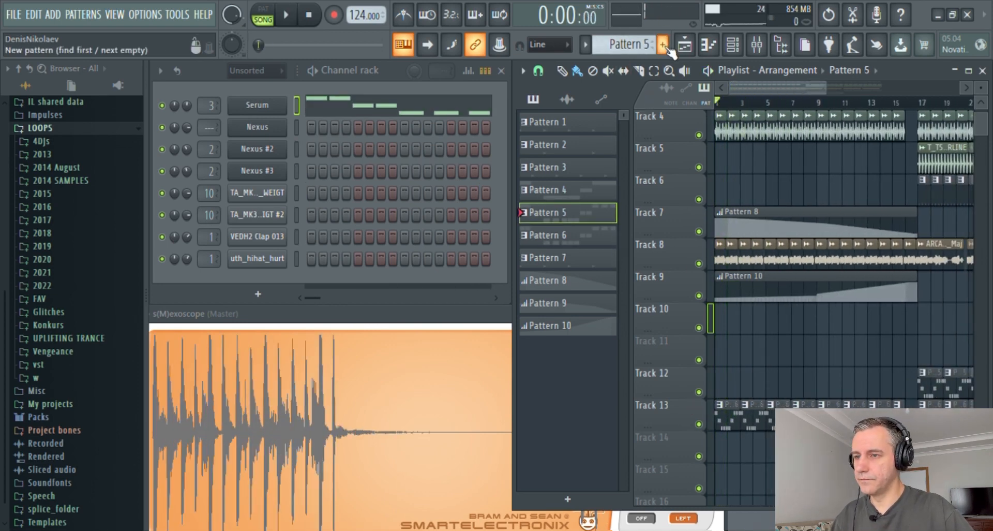
left_click(314, 109)
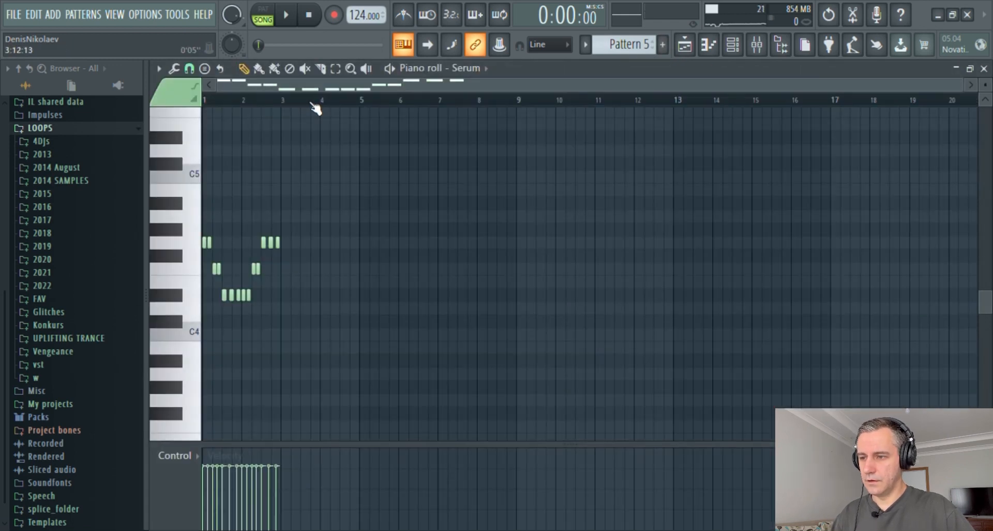
key("Escape")
scroll(695, 379, "up", 3)
scroll(695, 380, "down", 3)
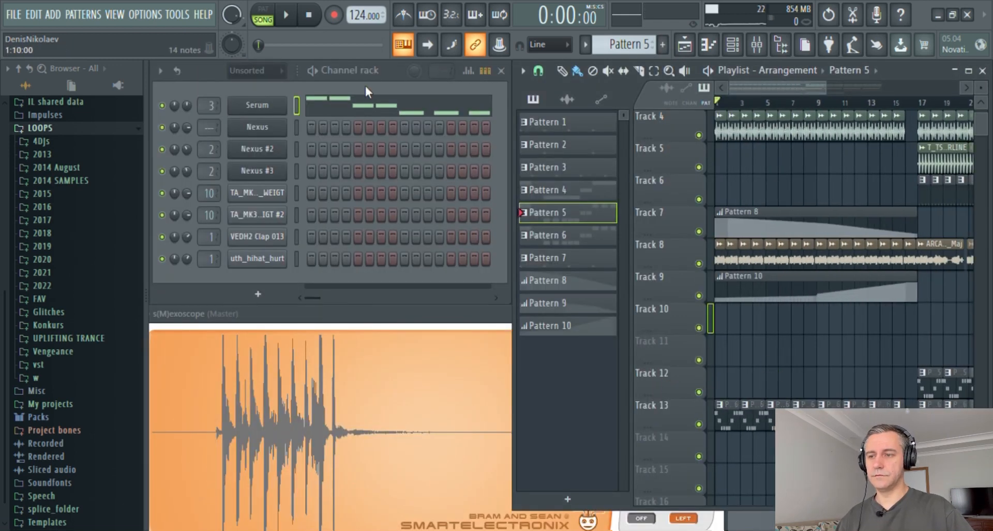
left_click(370, 113)
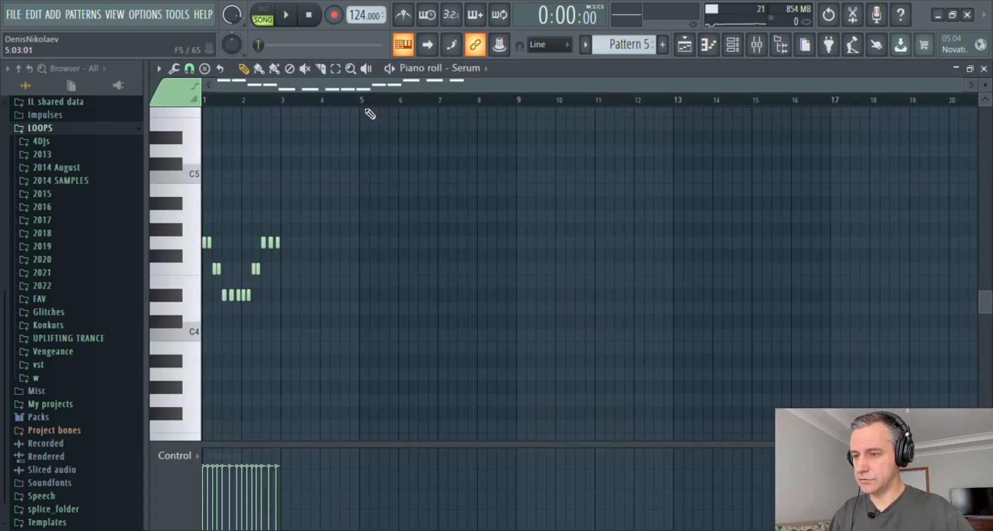
key("ctrl+a")
key("F7")
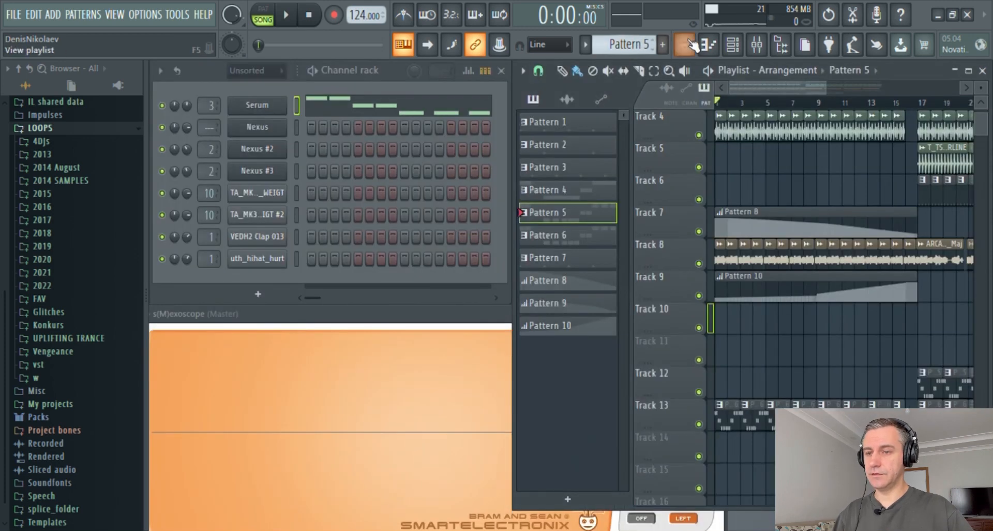
- Create Pattern 11 with a second Serum channel using the Sub Bass like Jasted preset, and paste the copied notes into it
left_click(663, 45)
right_click(268, 112)
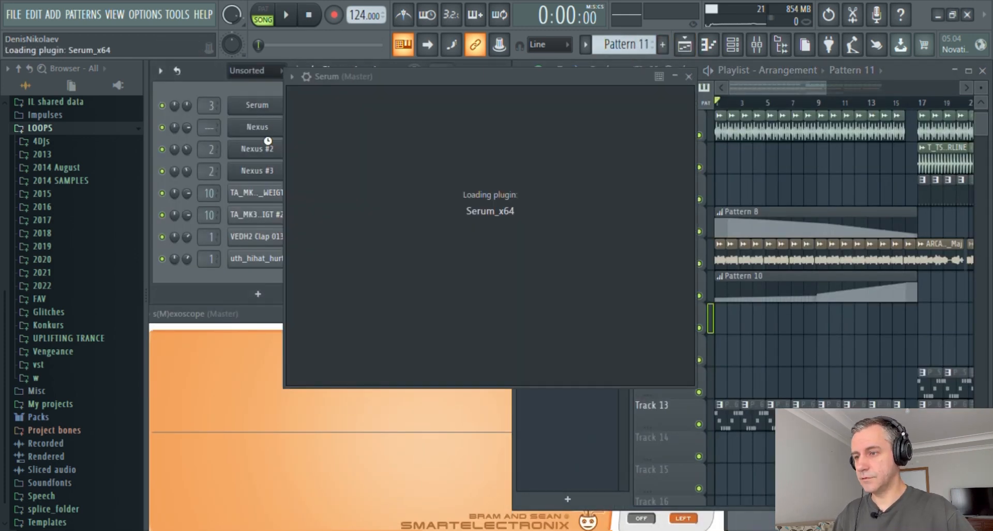
key("F7")
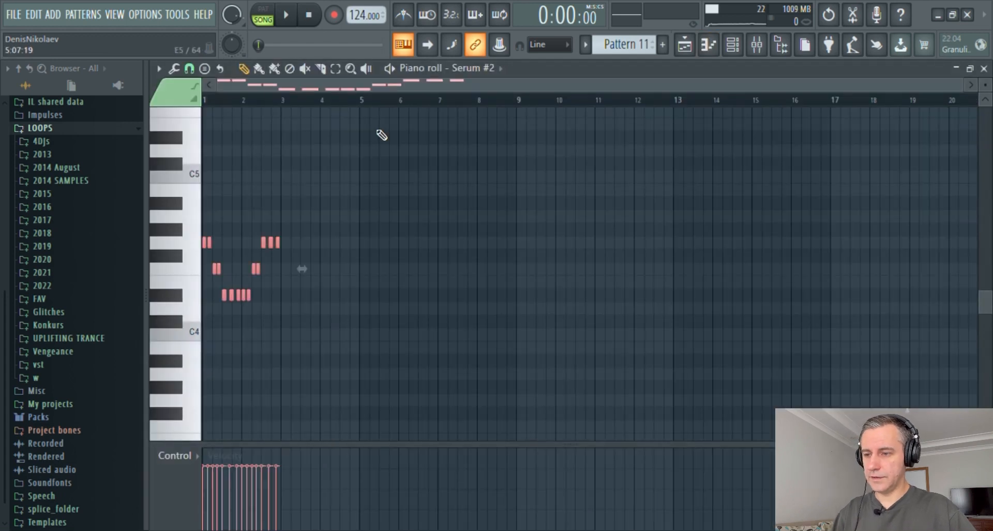
key("F7")
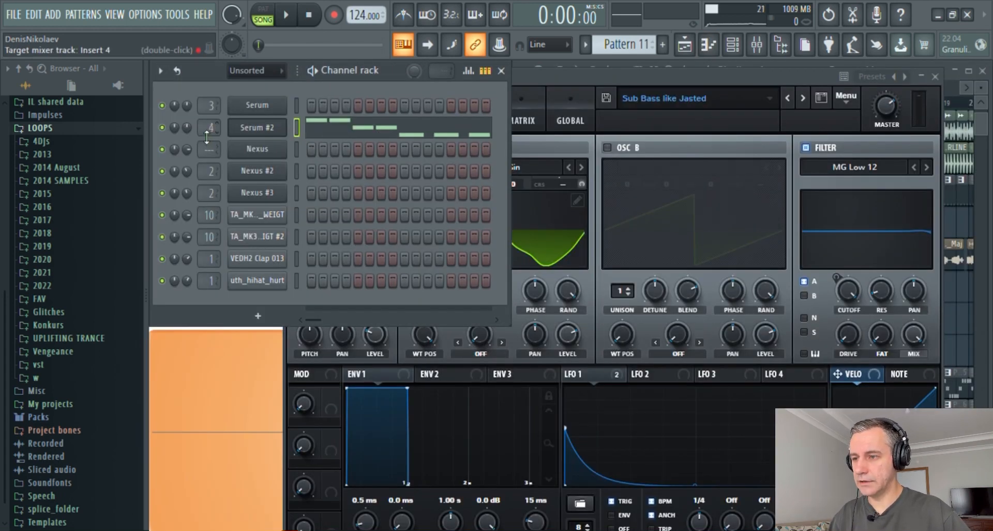
- Route Serum #2 to Insert 4 and add Fruity Parametric EQ 2 with the CUT preset, setting the high-pass near 62 Hz and lowering the low-pass
double_click(207, 136)
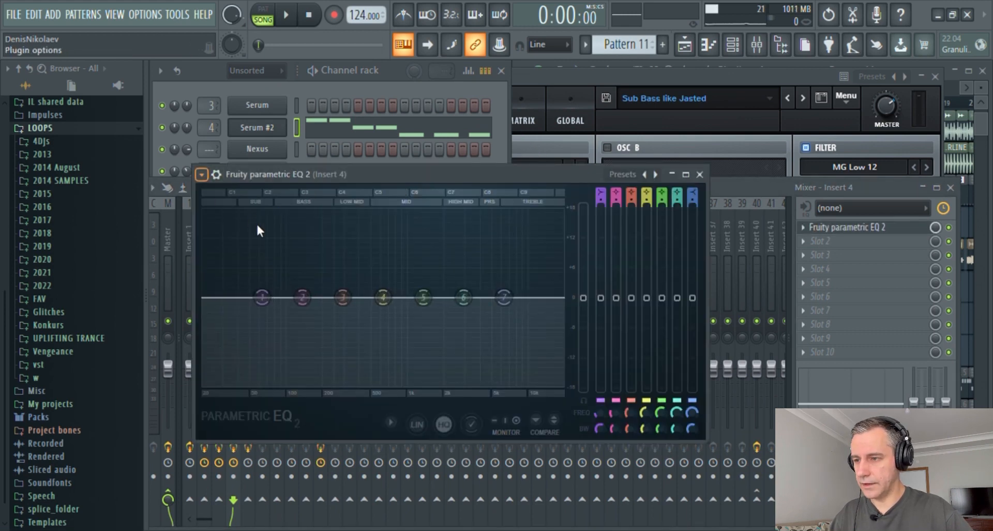
left_click(365, 232)
left_click_drag(313, 298, 259, 297)
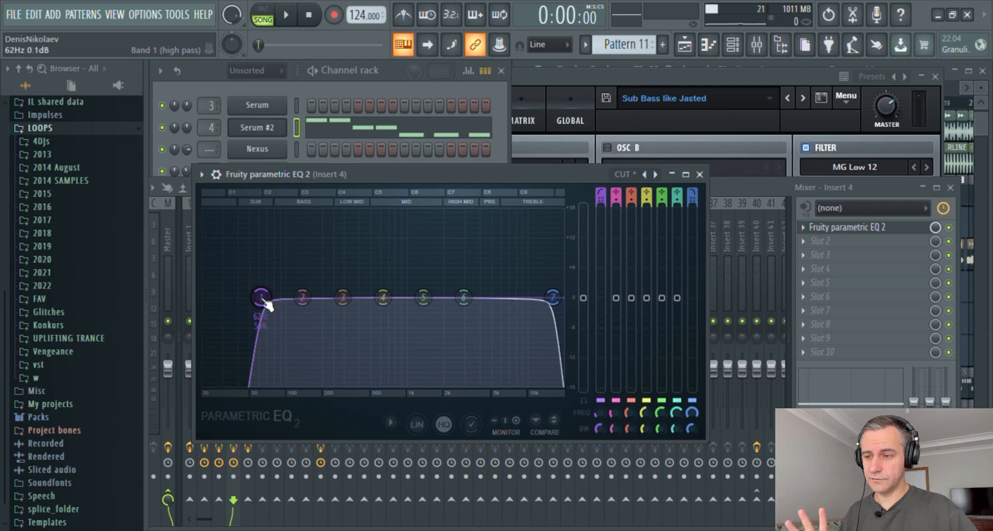
left_click_drag(553, 297, 352, 296)
- Load Kickstart in Slot 9 of Insert 4, and close the plugin windows and the mixer
left_click(875, 228)
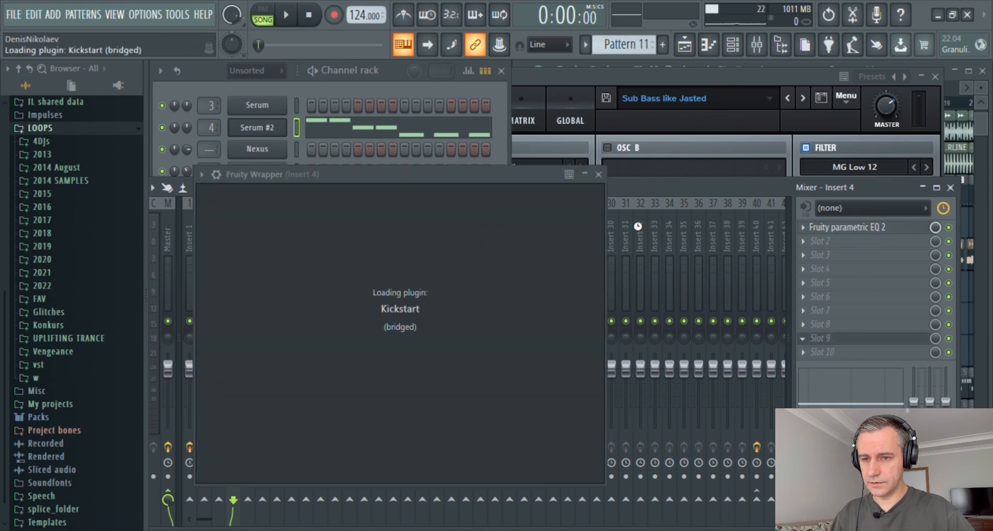
left_click(627, 174)
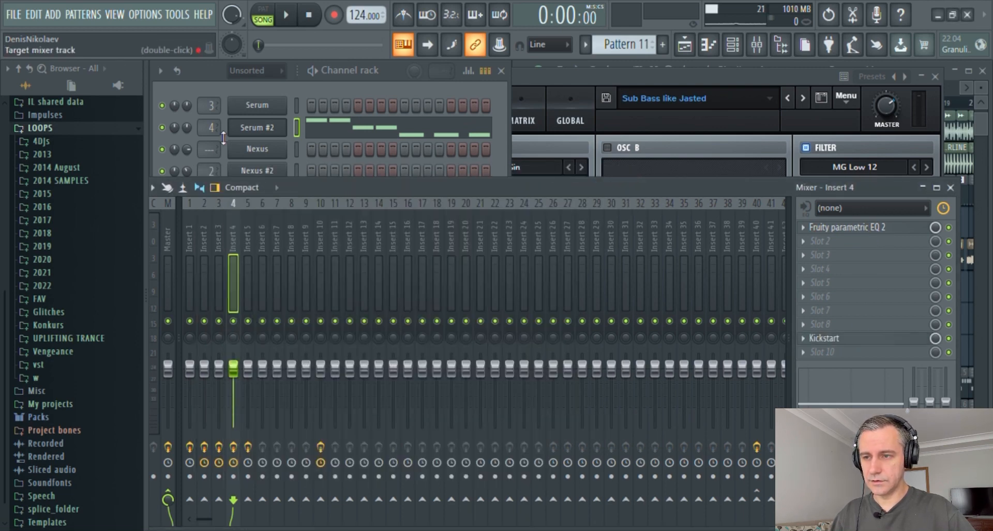
key("F9")
left_click(251, 129)
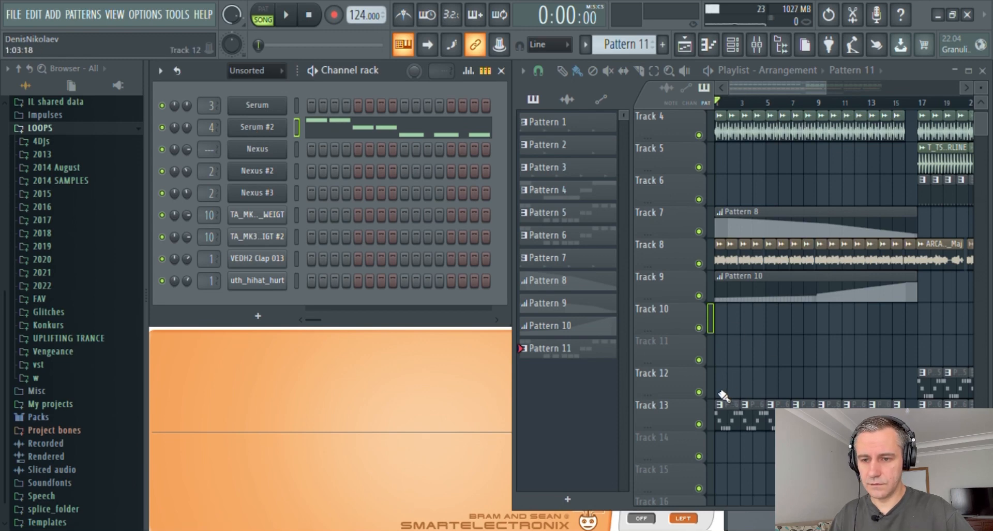
- Fill Track 12 with Pattern 11 clips from bar 1, trimming the last one to end at bar 16
left_click_drag(724, 396, 891, 396)
key("space")
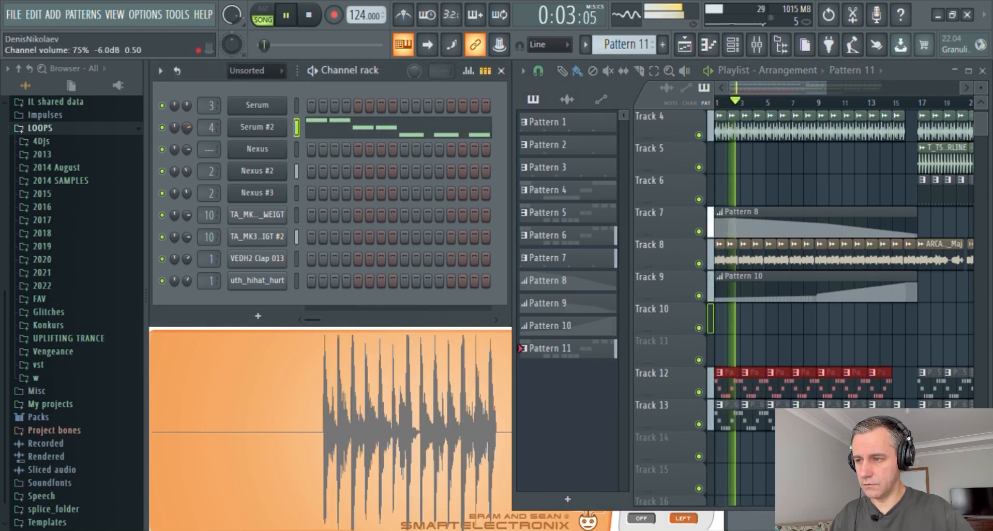
left_click(913, 354, "ctrl")
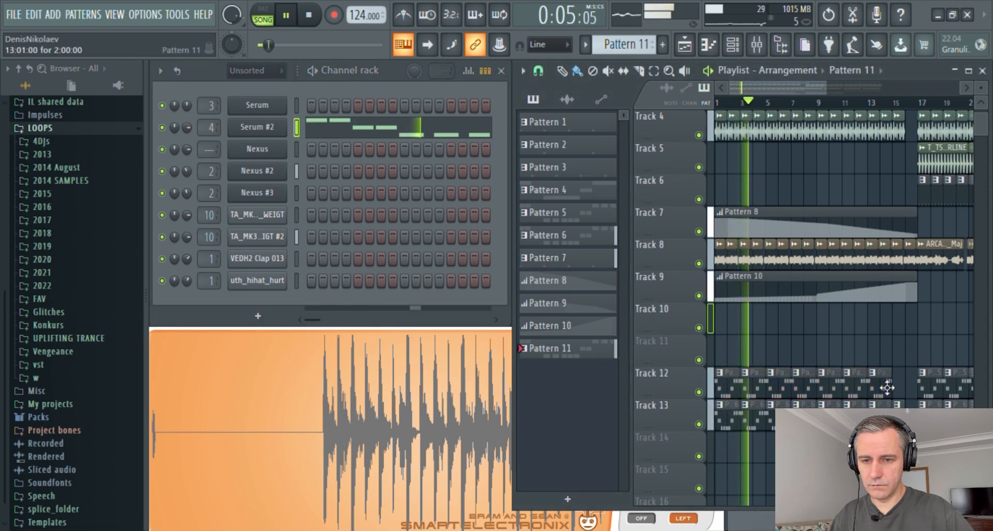
left_click(904, 389)
left_click_drag(915, 389, 903, 393)
- Play the intro with the added bass through to the section change at bar 17, and stop
scroll(900, 392, "down", 2)
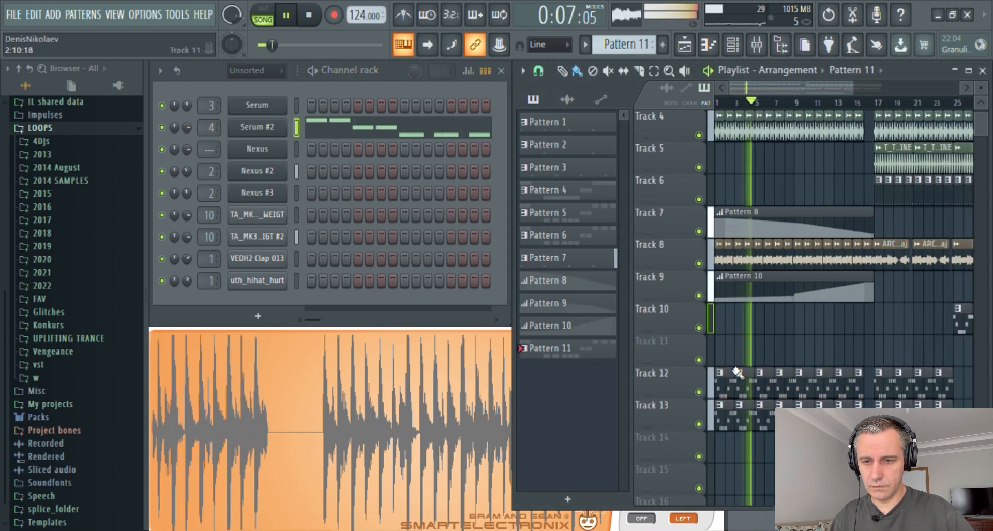
scroll(738, 372, "up", 2)
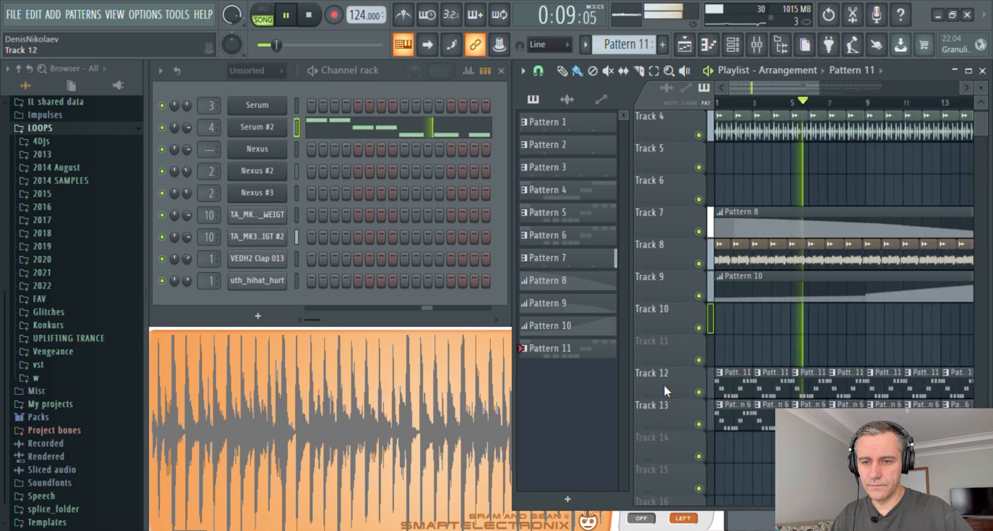
scroll(663, 383, "down", 2)
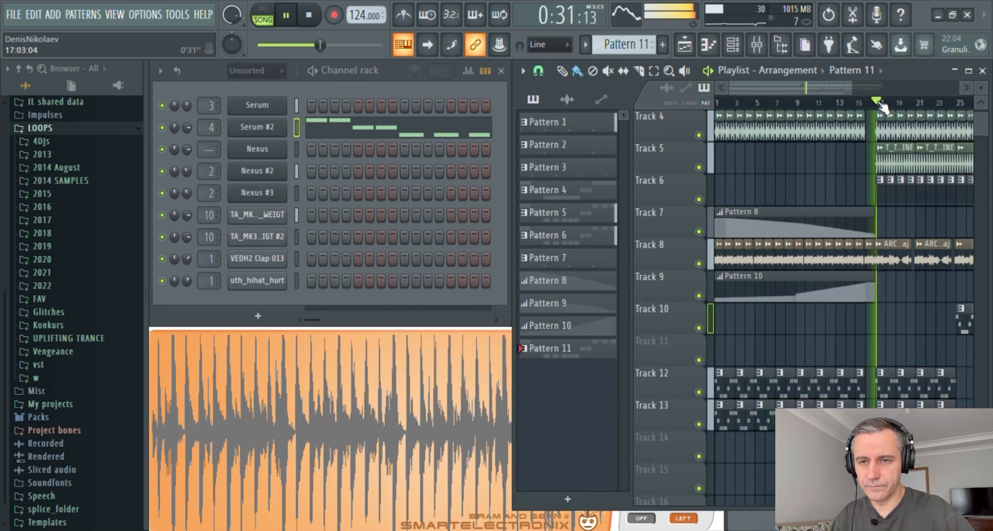
scroll(926, 335, "up", 3)
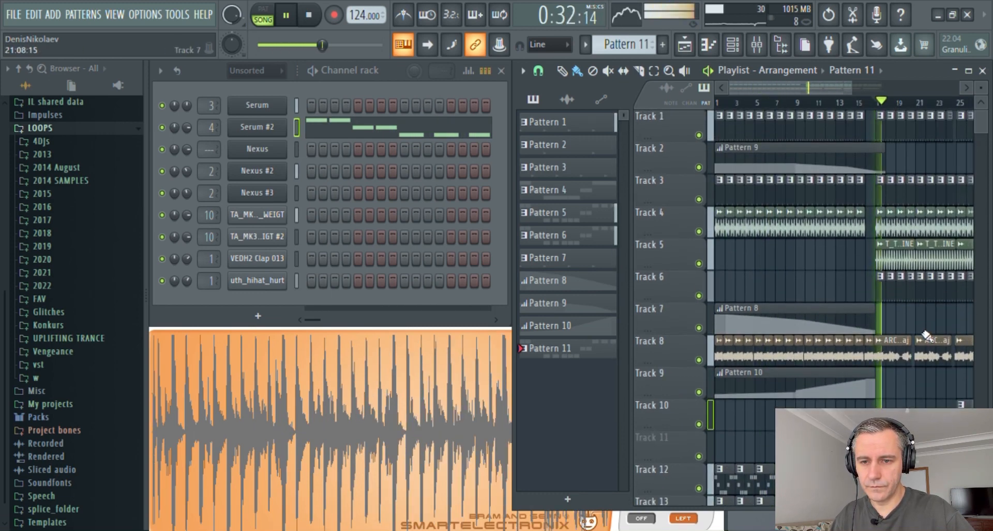
key("space")
- Maximize the playlist, fill Track 7 from bar 17 to bar 33 with one-bar Pattern 8 clips, and play that section
left_click(969, 71)
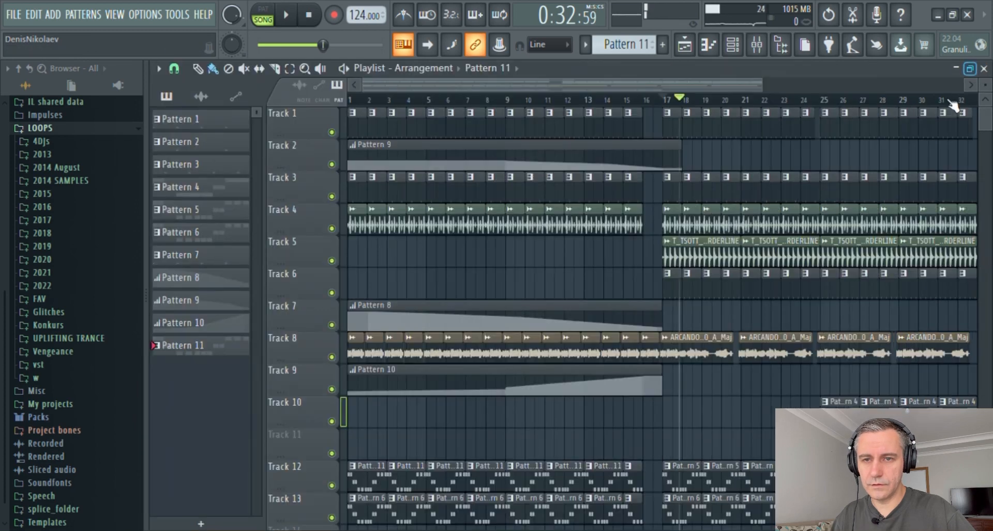
scroll(765, 207, "down", 2)
left_click_drag(383, 320, 593, 319)
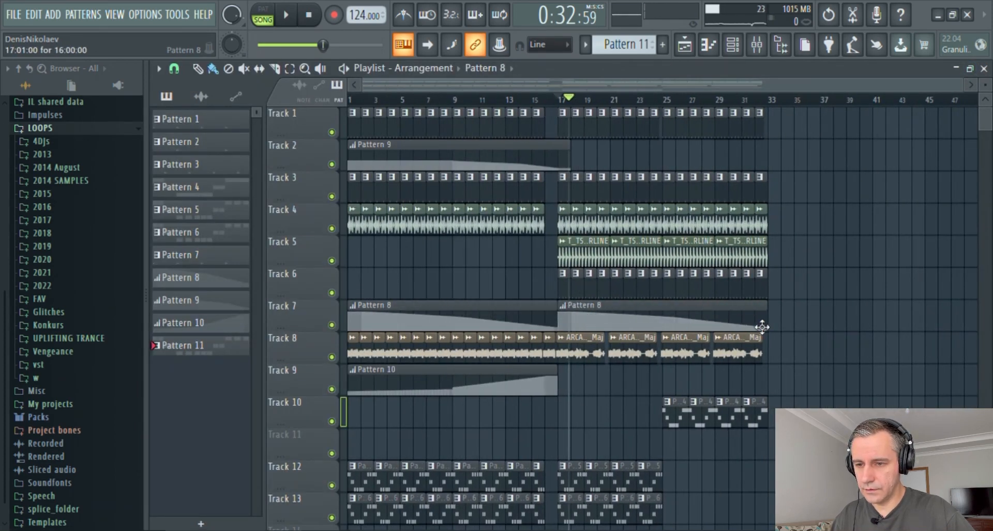
mouse_move(762, 327)
left_mouse_down()
mouse_move(583, 333)
mouse_move(768, 328)
left_mouse_up()
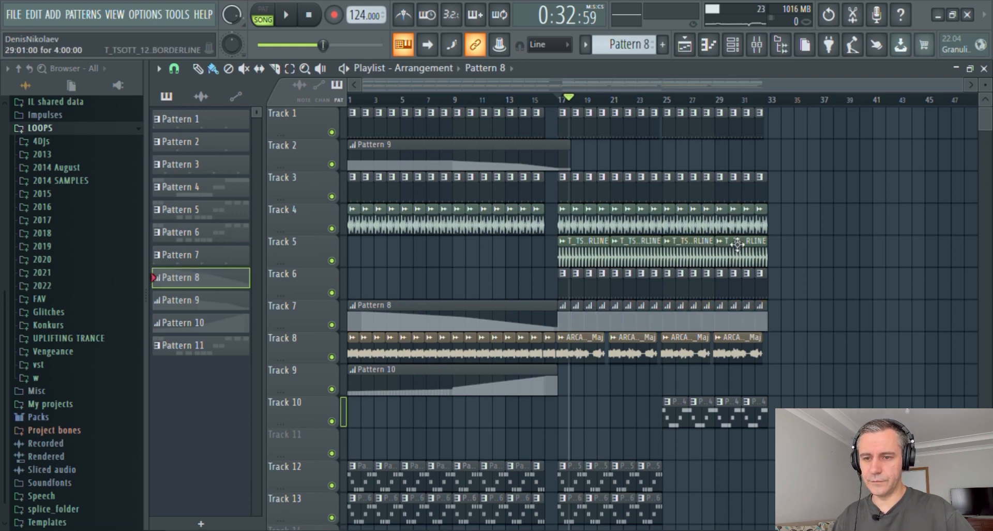
key("space")
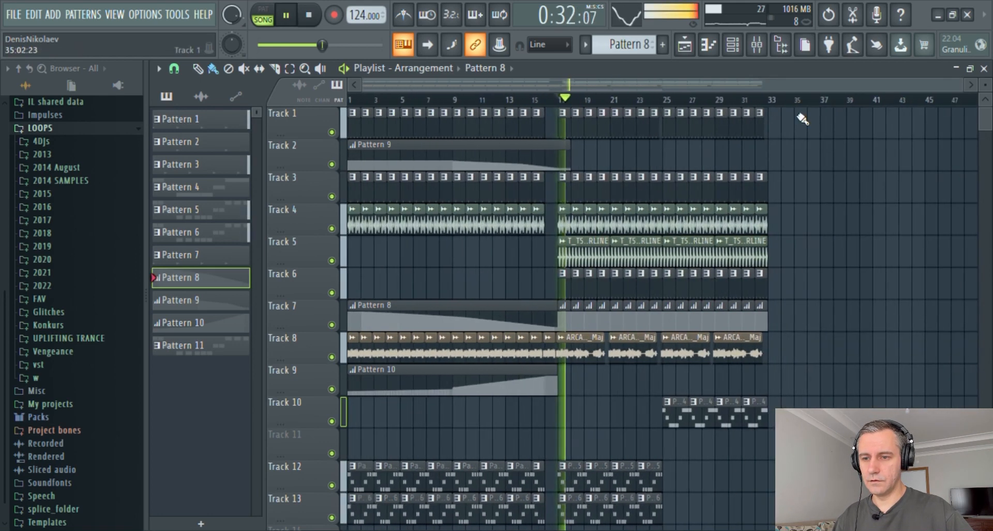
- Extend the Track 12 and 13 clips to bar 33 and place the Pattern 4 clips on Track 10 from bar 33 to bar 49
double_click(799, 73)
scroll(869, 362, "down", 5)
scroll(851, 295, "up", 5)
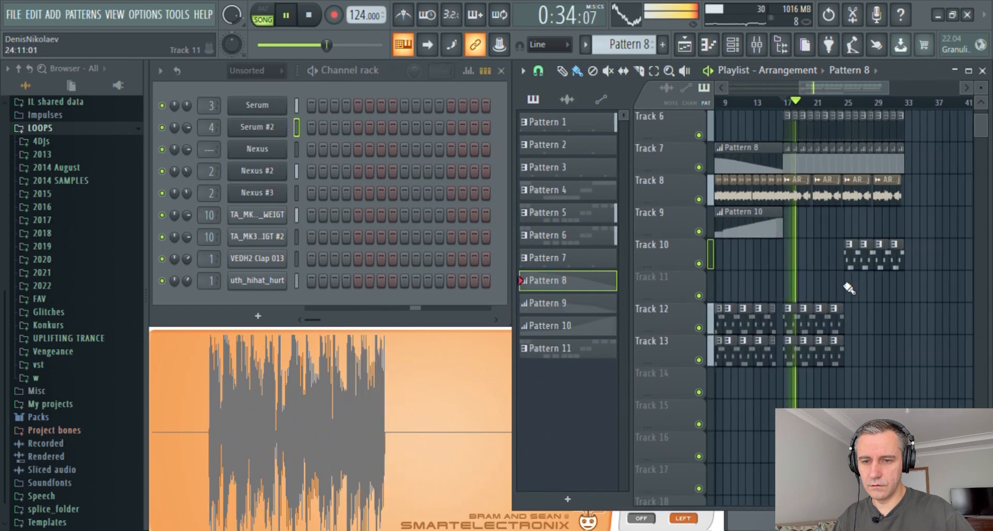
left_click_drag(841, 309, 888, 360)
scroll(848, 319, "down", 3)
left_click(970, 71)
scroll(903, 258, "up", 3)
scroll(864, 298, "down", 2)
double_click(781, 72)
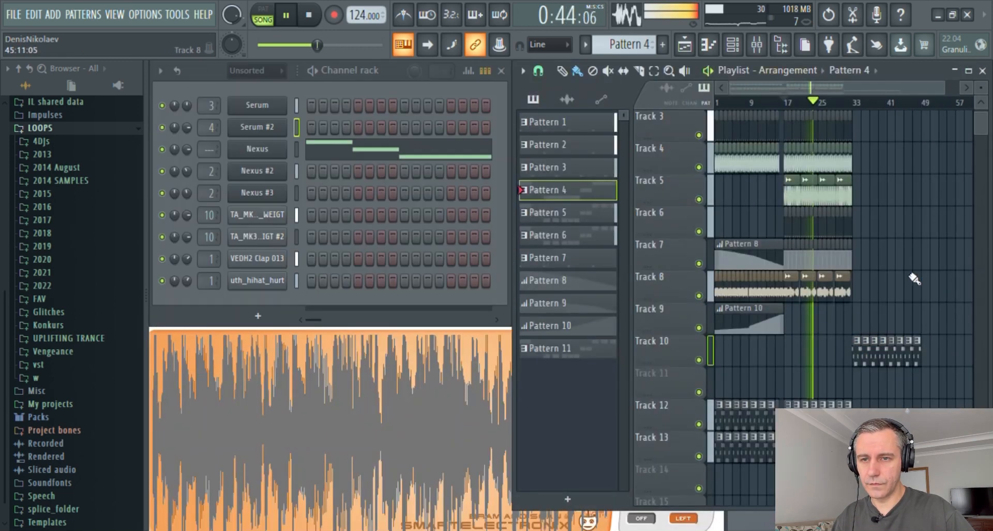
- Listen to the transition from the intro into bar 17, stop playback and review the lower tracks
scroll(728, 417, "up", 2)
scroll(769, 370, "down", 4)
key("space")
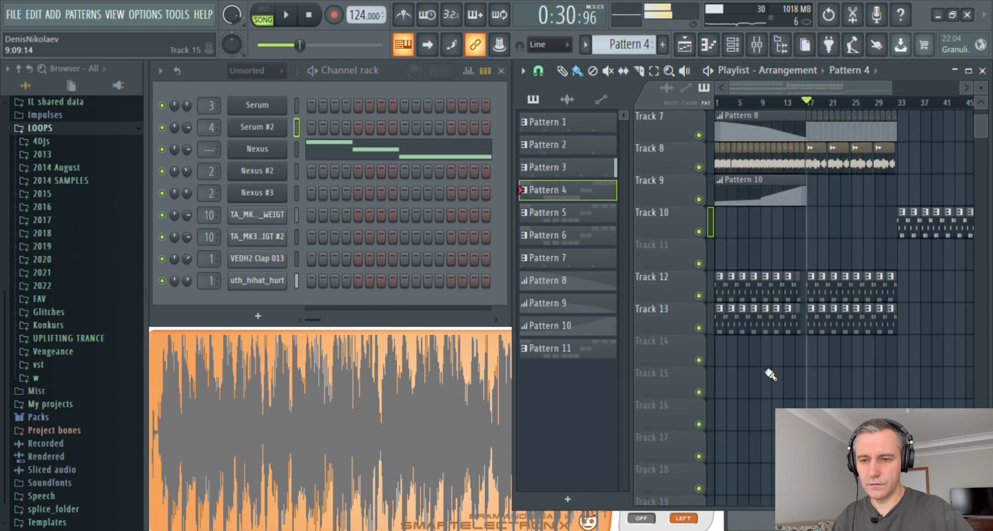
scroll(750, 334, "up", 3)
scroll(750, 333, "down", 3)
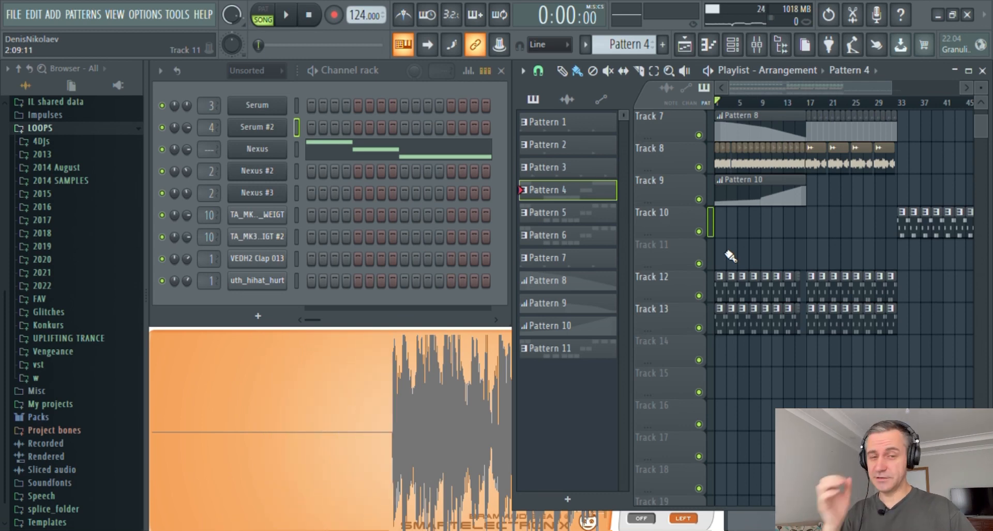
- Audition one-shots in the Vengeance subfolder 11111 and place uth_fx_hit_sonic on Track 15 at bar 1
left_click(64, 356)
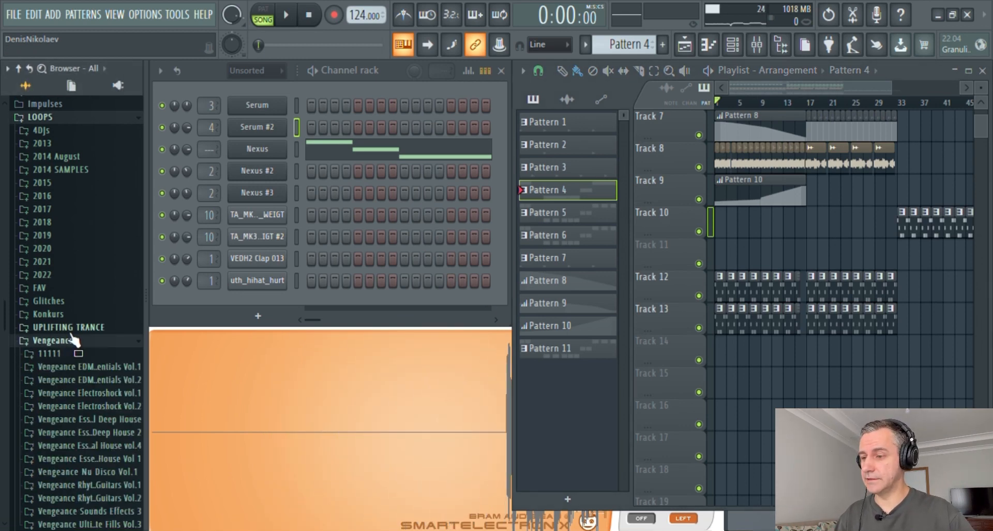
left_click(67, 363)
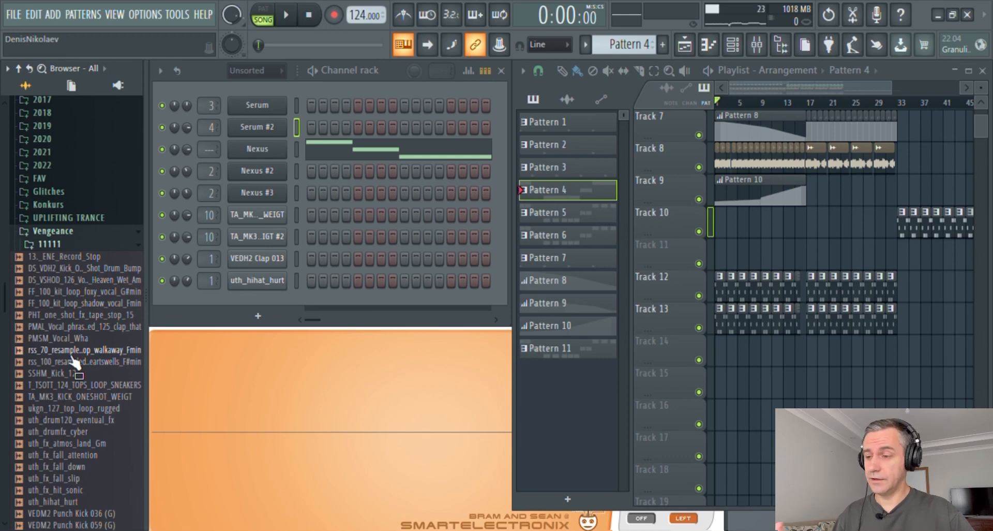
scroll(79, 345, "down", 4)
left_click(71, 223)
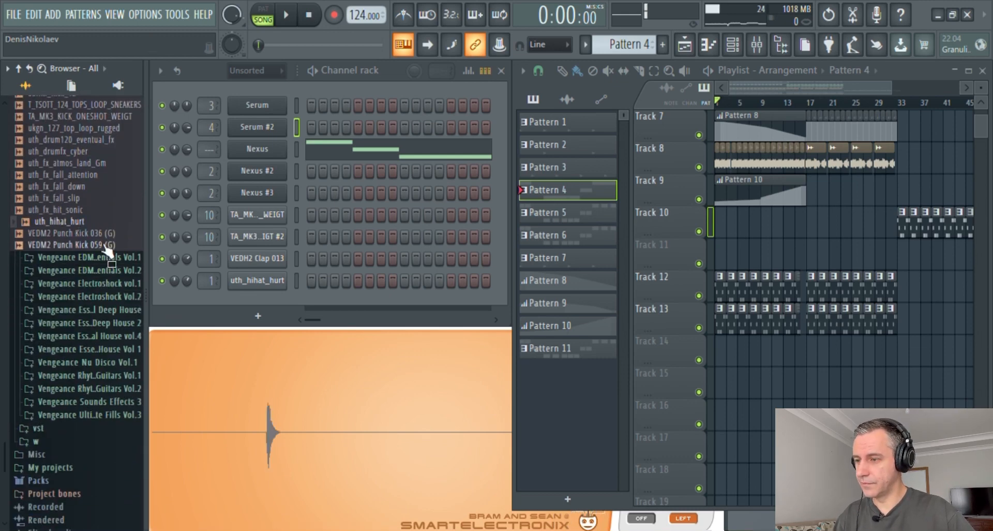
scroll(102, 289, "up", 4)
left_click(84, 488)
scroll(84, 488, "down", 4)
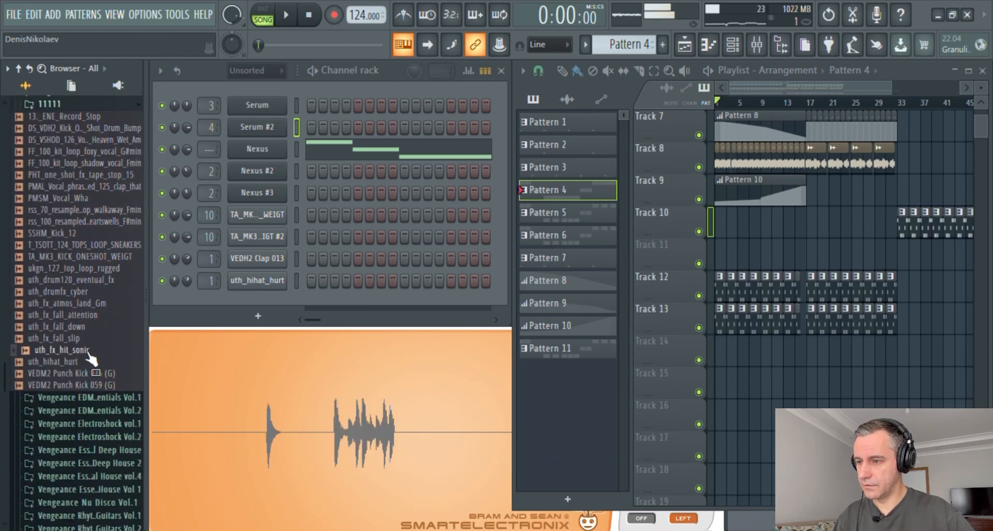
left_click_drag(87, 352, 724, 383)
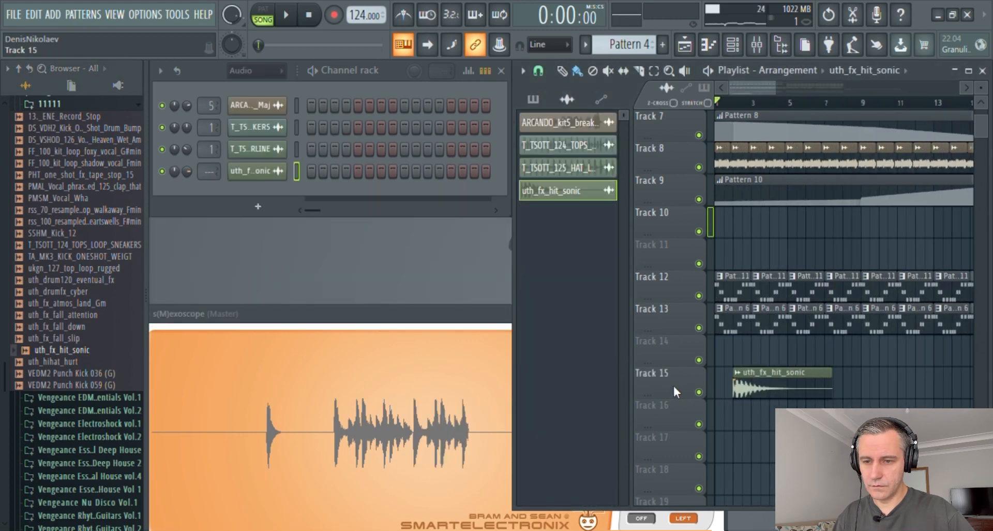
scroll(728, 406, "up", 2)
- Solo Track 15, play the uth_fx_hit_sonic clip against the metronome and set its time stretch to 5:08:04
right_click(699, 392)
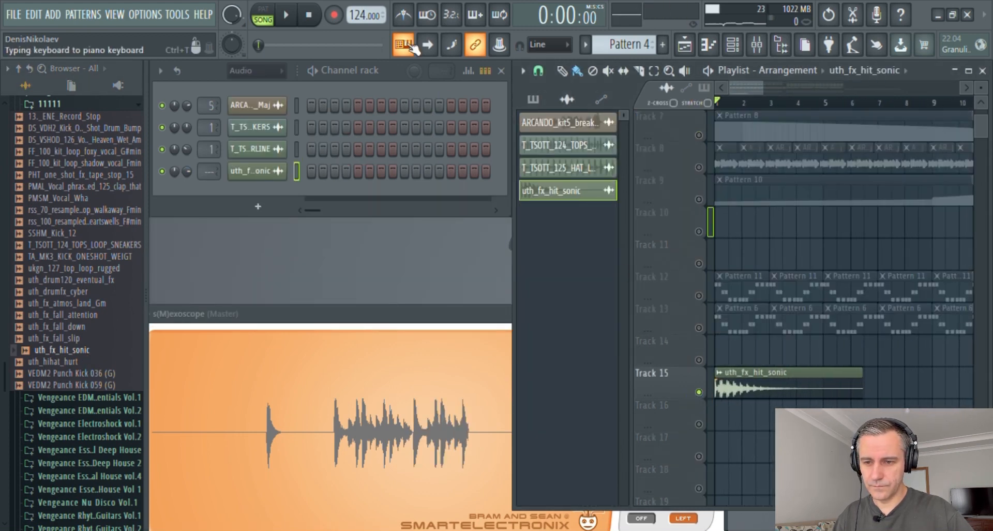
key("space")
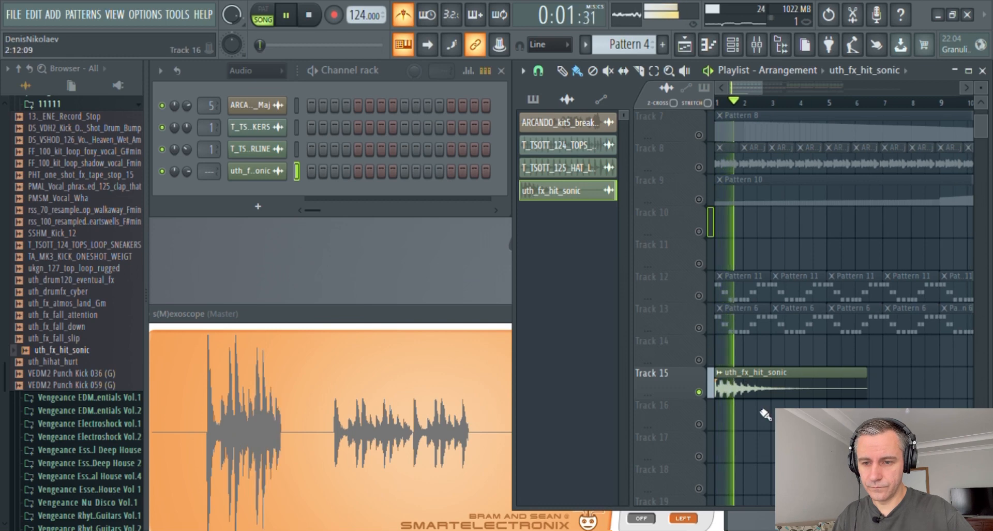
scroll(769, 411, "up", 1)
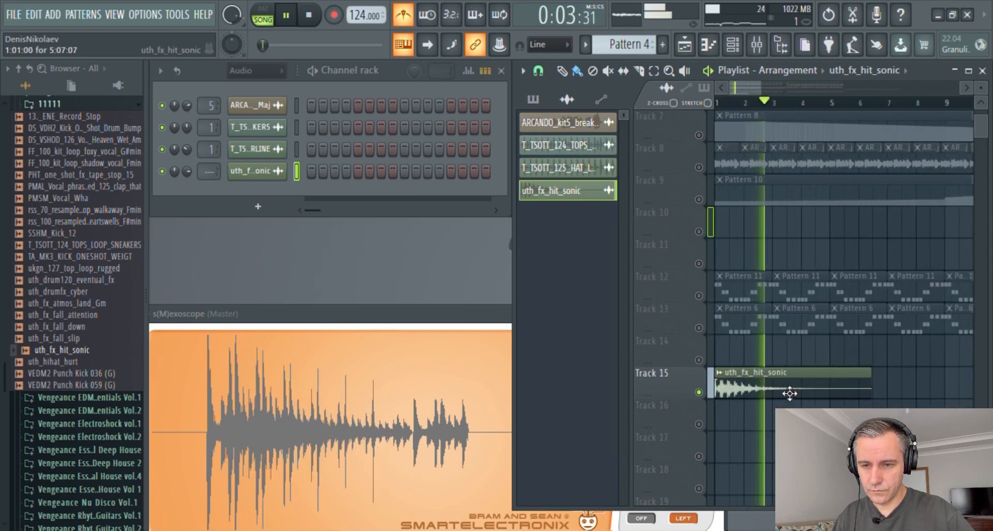
double_click(790, 393)
key("space")
left_click_drag(443, 213, 440, 209)
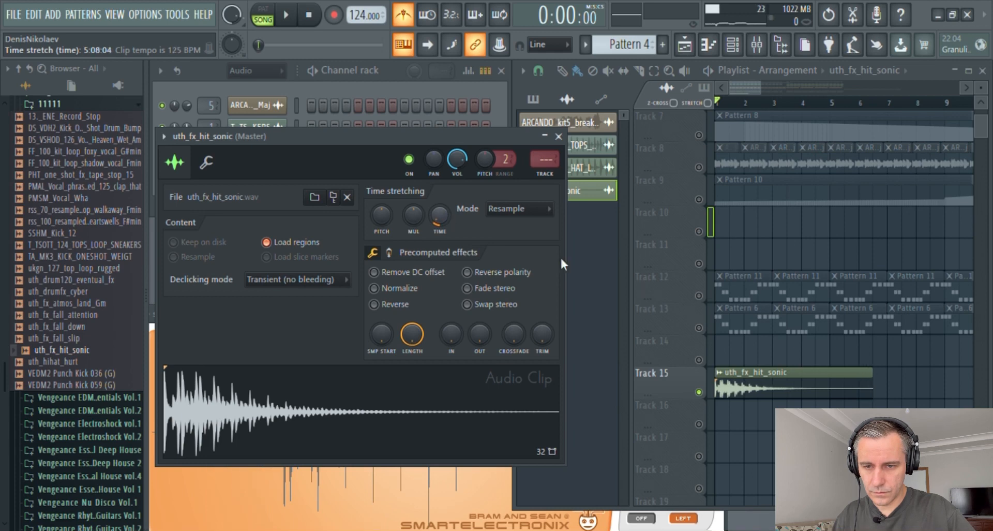
- Play the stretched hit soloed and in the full mix, and set its channel volume to 50%
key("space")
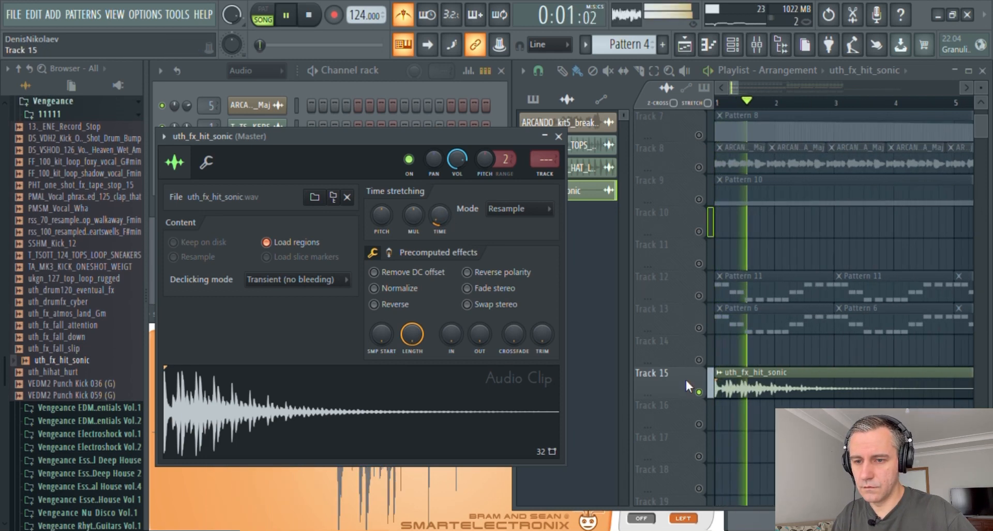
scroll(808, 362, "down", 1)
key("space")
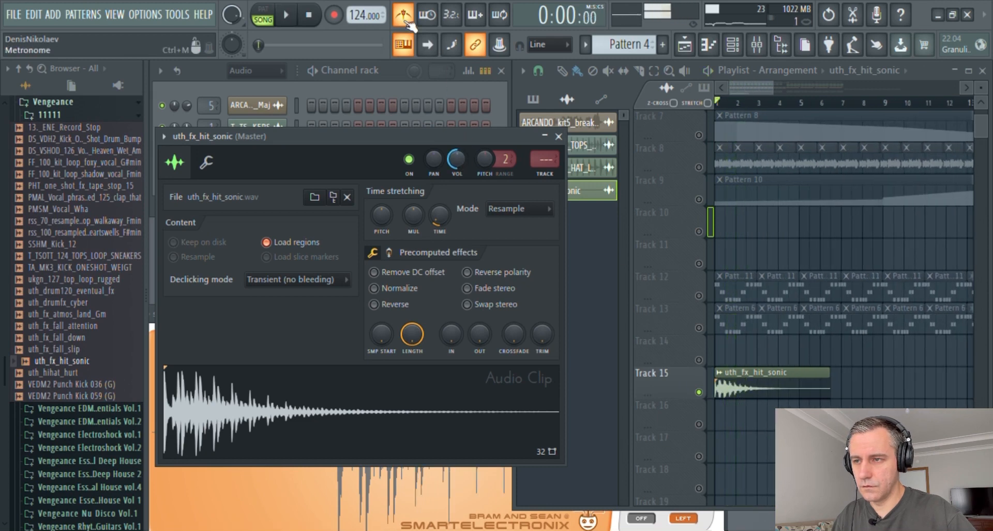
right_click(702, 395)
key("space")
scroll(704, 372, "down", 3)
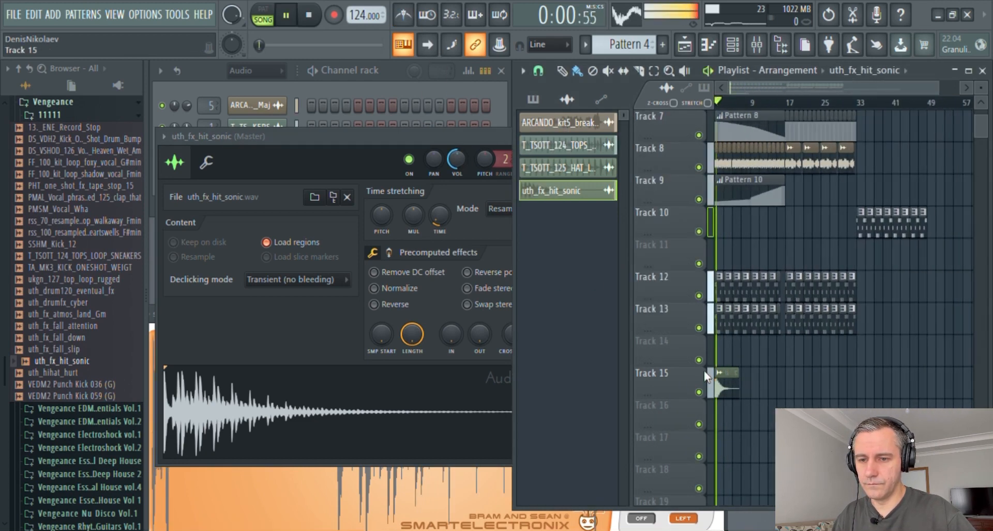
scroll(696, 379, "up", 3)
scroll(770, 397, "down", 2)
left_click(559, 210)
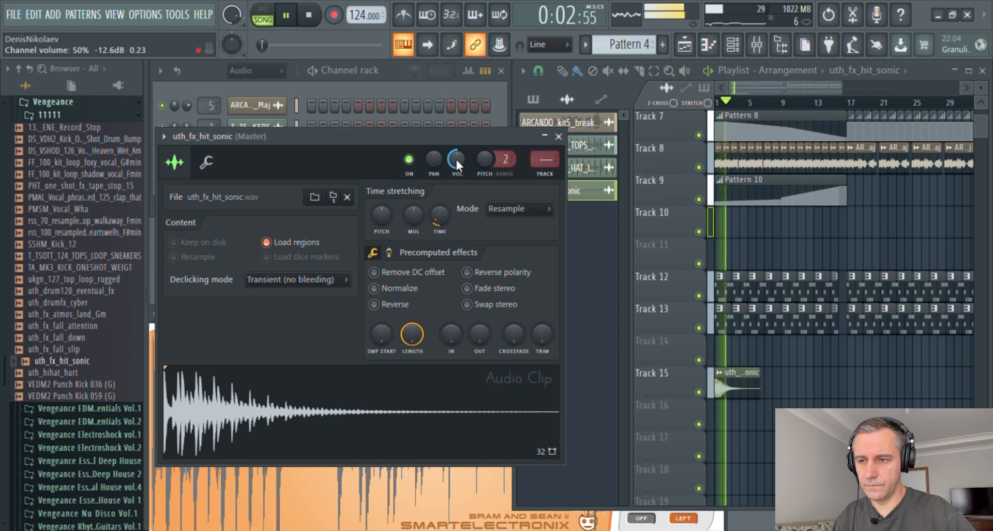
left_click(559, 137)
- Repeat the uth_fx_hit_sonic clip on Track 15 at bars 9, 25 and 33
left_click(983, 71)
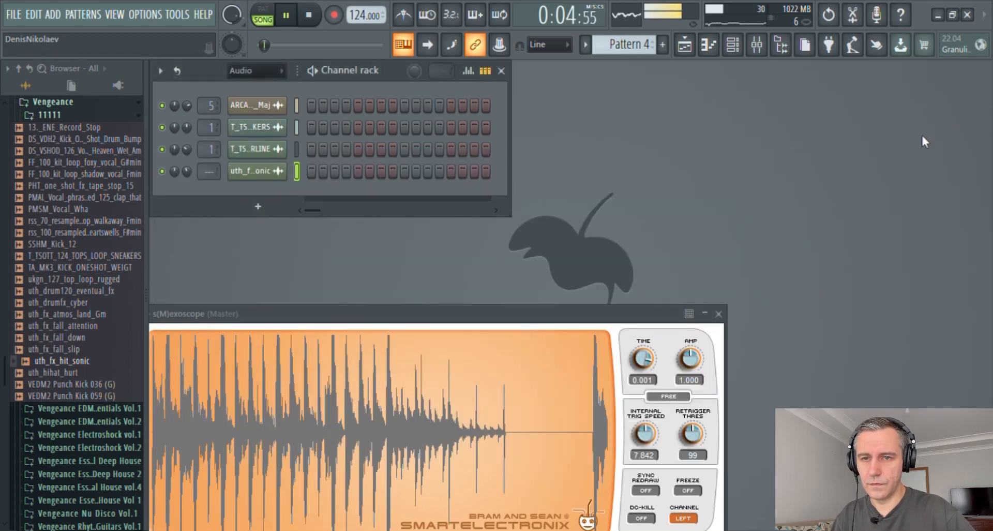
key("F5")
left_click(969, 70)
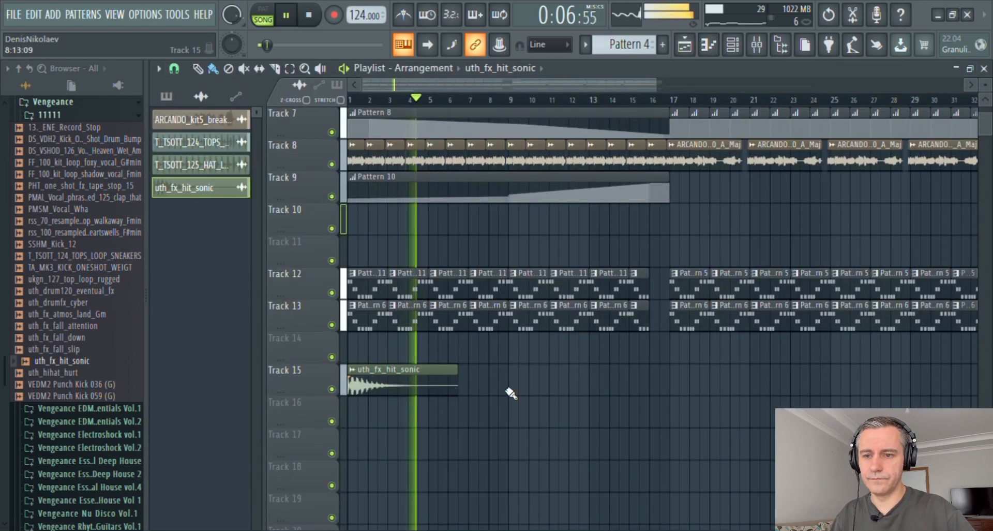
scroll(441, 388, "up", 3)
scroll(507, 389, "down", 3)
left_click(472, 388)
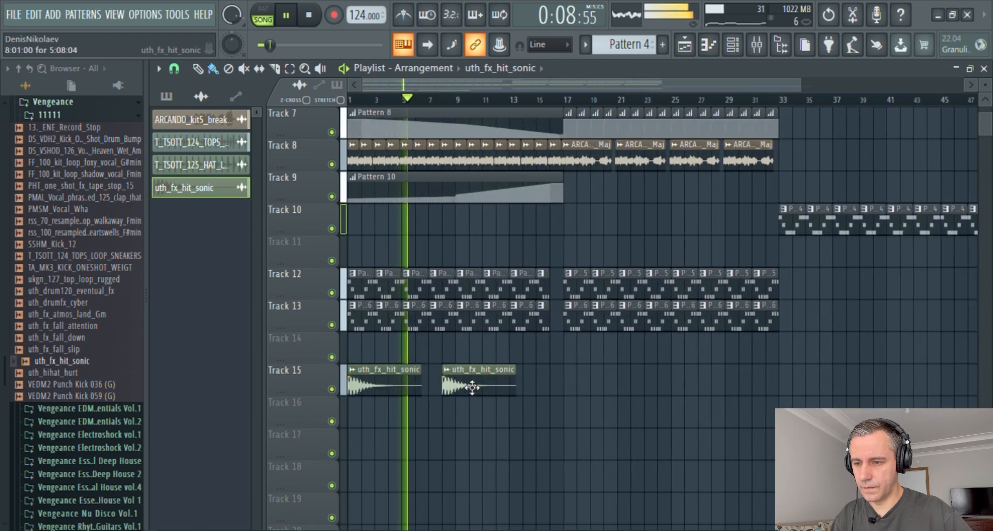
left_click_drag(480, 389, 492, 389)
left_click_drag(724, 389, 686, 389)
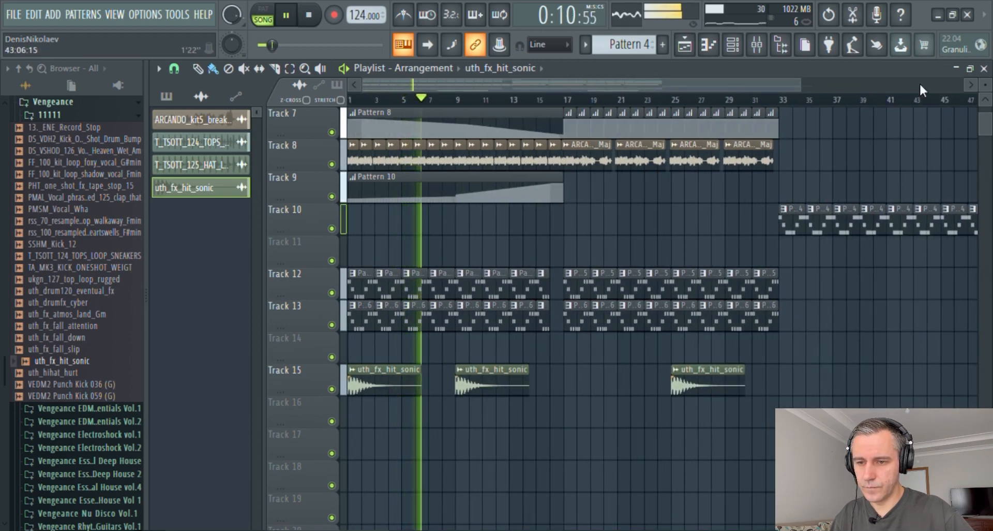
double_click(776, 71)
left_click(900, 387)
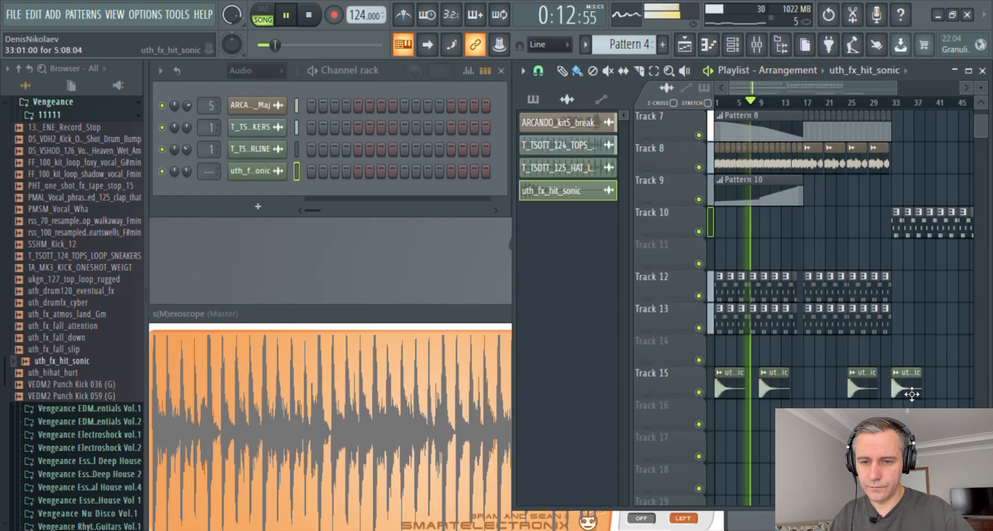
- Fill Track 5 with the T_TSOTT_125_HAT_LOOP clip from bar 1 up to bar 16 and restart playback
scroll(745, 388, "up", 4)
scroll(776, 362, "down", 3)
scroll(822, 275, "up", 5)
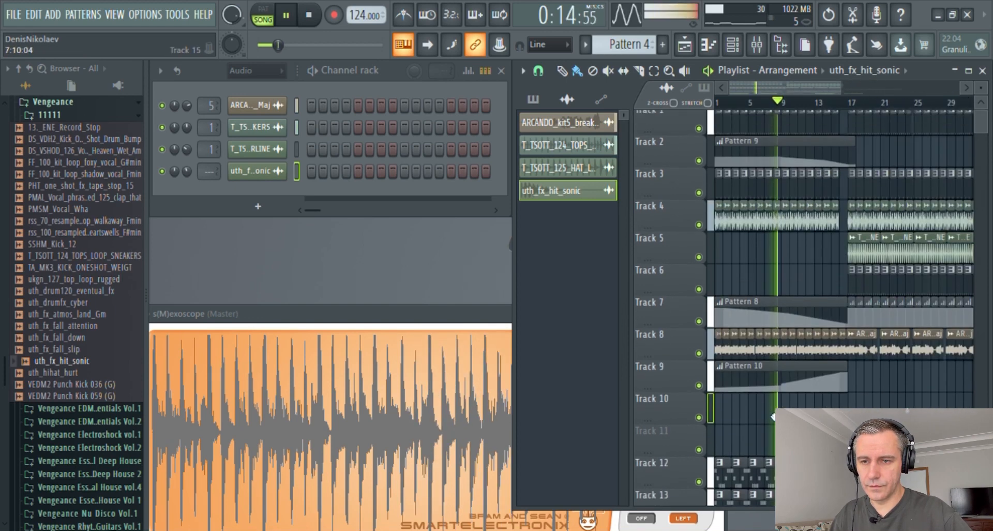
key("space")
left_click(863, 266)
key("space")
mouse_move(727, 261)
left_mouse_down()
mouse_move(764, 261)
mouse_move(829, 290)
mouse_move(839, 264)
left_mouse_up()
- Listen to the intro with the added hat loop, then stop playback
scroll(745, 288, "up", 4)
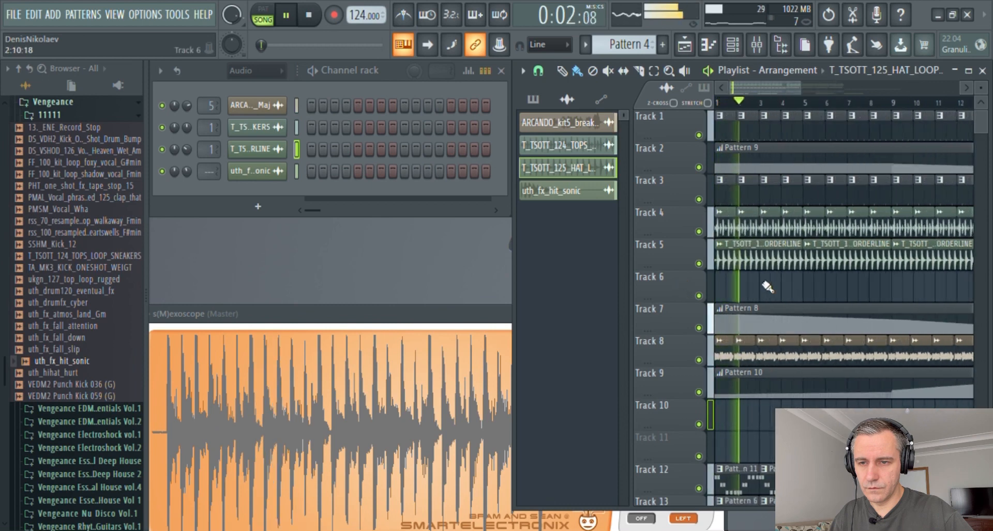
scroll(766, 282, "down", 2)
double_click(753, 265)
key("Escape")
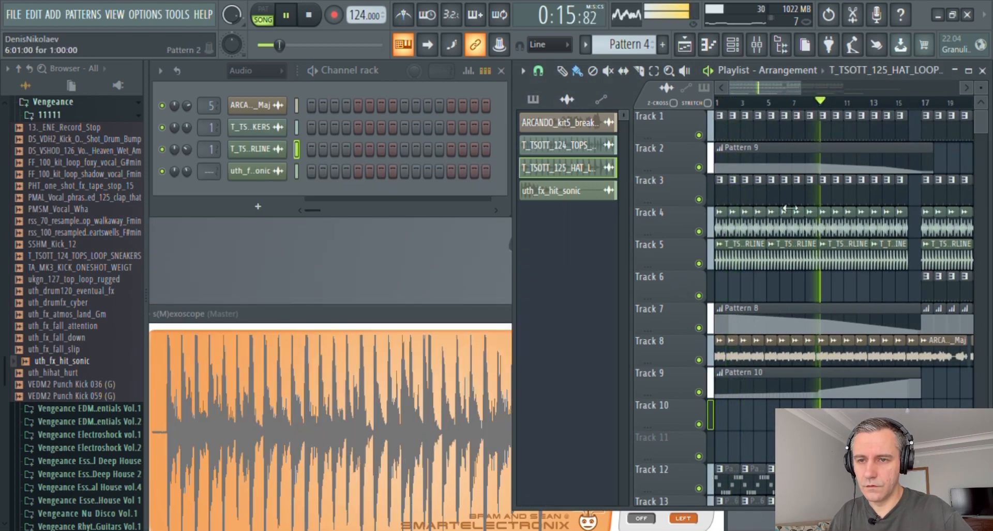
scroll(790, 208, "down", 3)
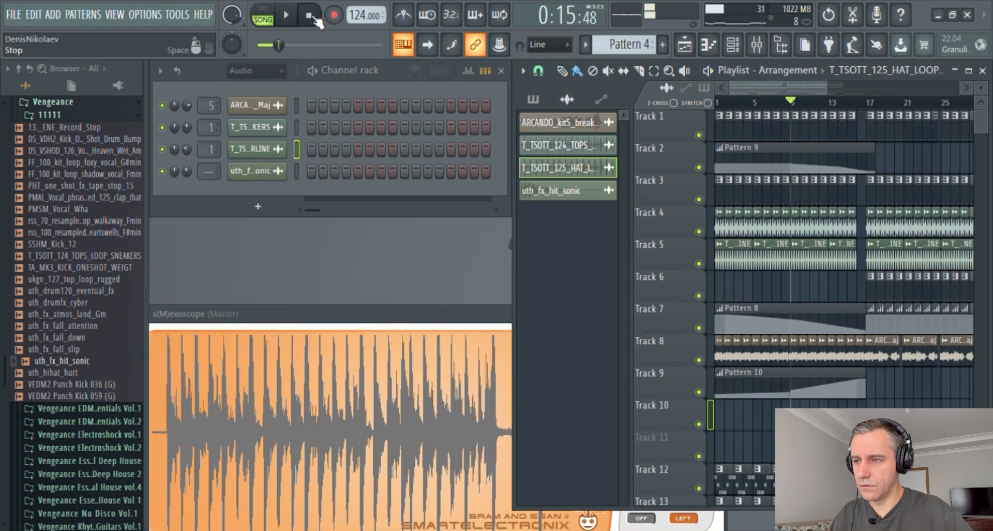
key("space")
- Audition uth_fx_fall_slip and place it on Track 16 at bar 21
scroll(734, 292, "down", 3)
scroll(733, 293, "down", 2)
key("Up")
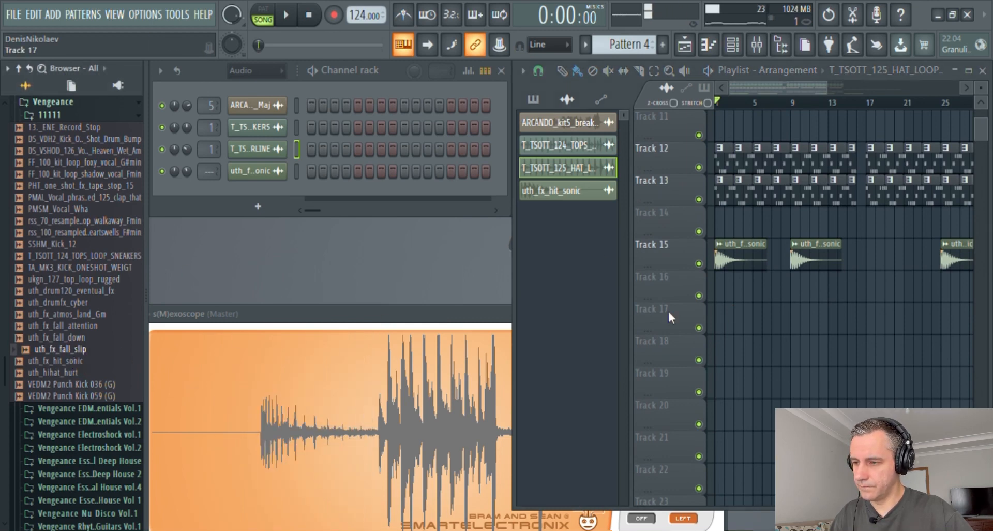
scroll(712, 327, "down", 2)
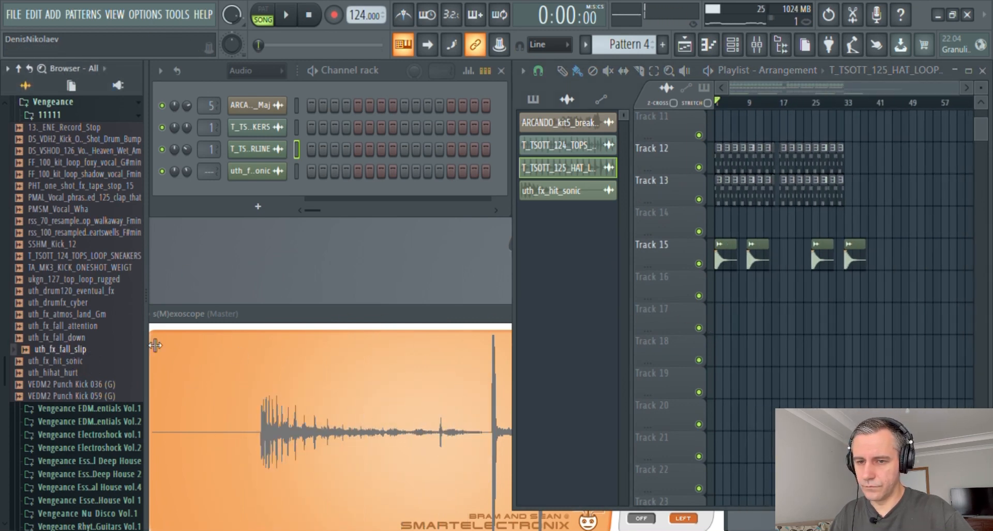
left_click_drag(69, 356, 872, 304)
- Time-stretch the uth_fx_fall_slip clip to a length of three bars and close its channel settings
scroll(789, 298, "up", 2)
scroll(831, 301, "up", 2)
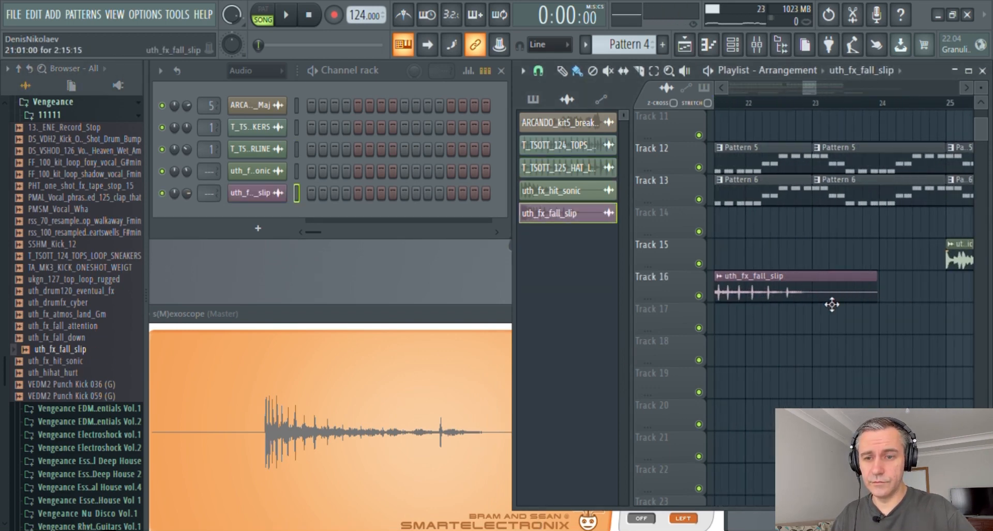
left_click(568, 210)
left_click_drag(461, 235, 462, 220)
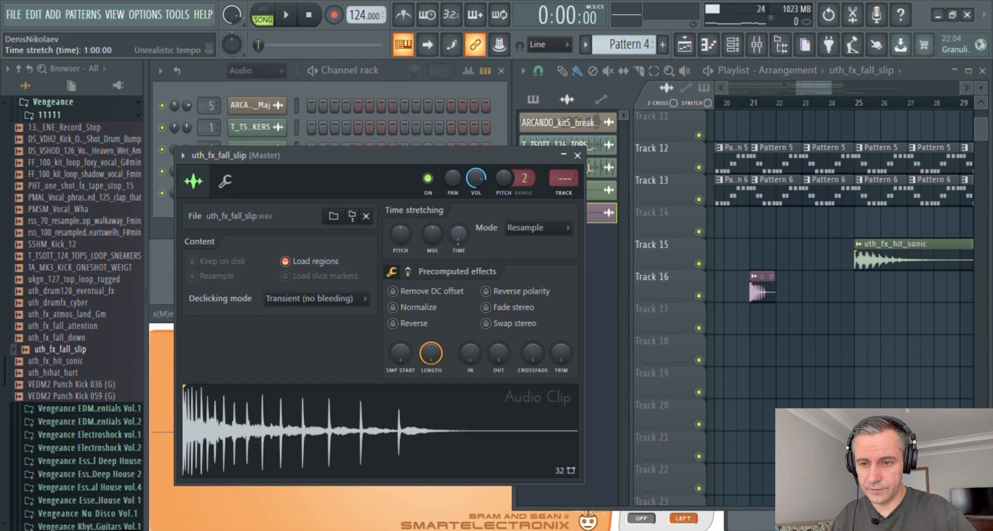
scroll(836, 333, "down", 4)
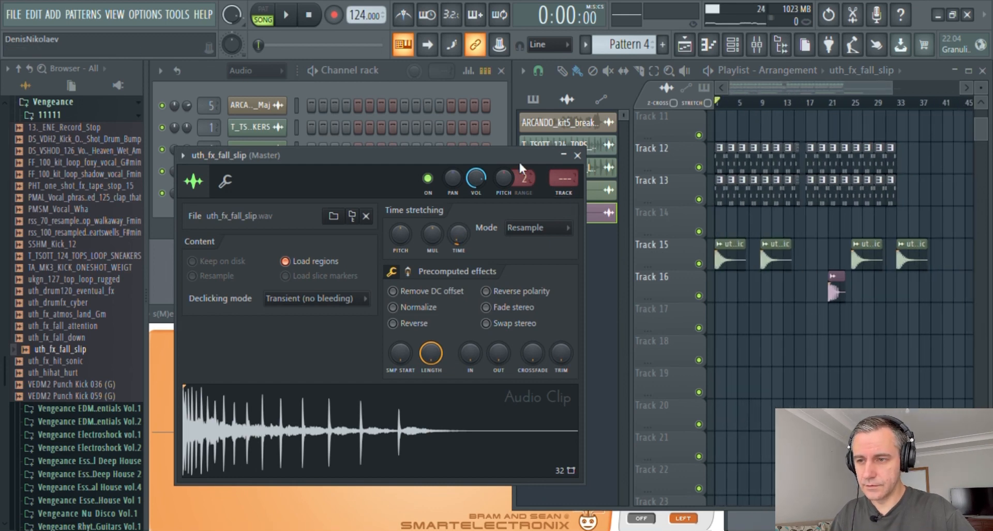
left_click(577, 156)
- Place uth_fx_fall_down on Track 17 at bar 19 and time-stretch it to two bars so it ends at bar 21
left_click(76, 338)
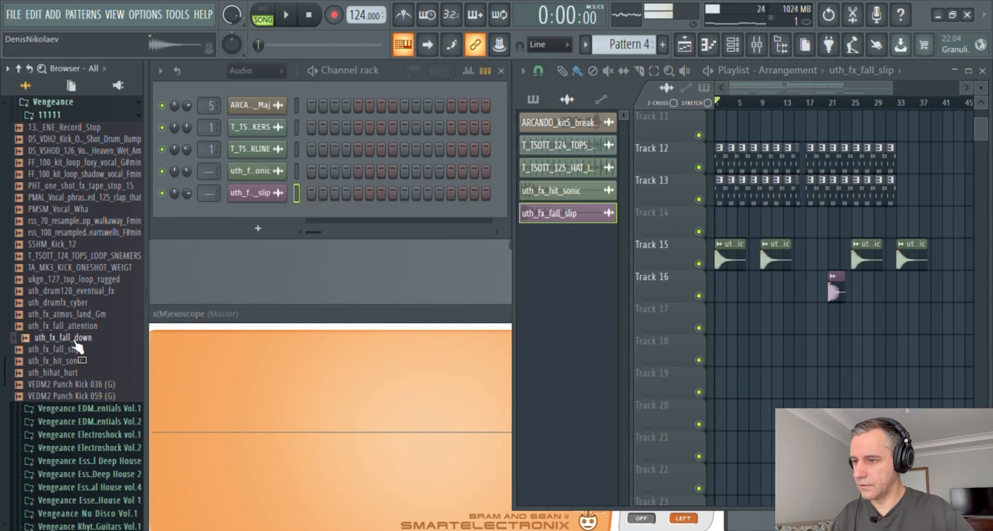
left_click_drag(814, 316, 825, 325)
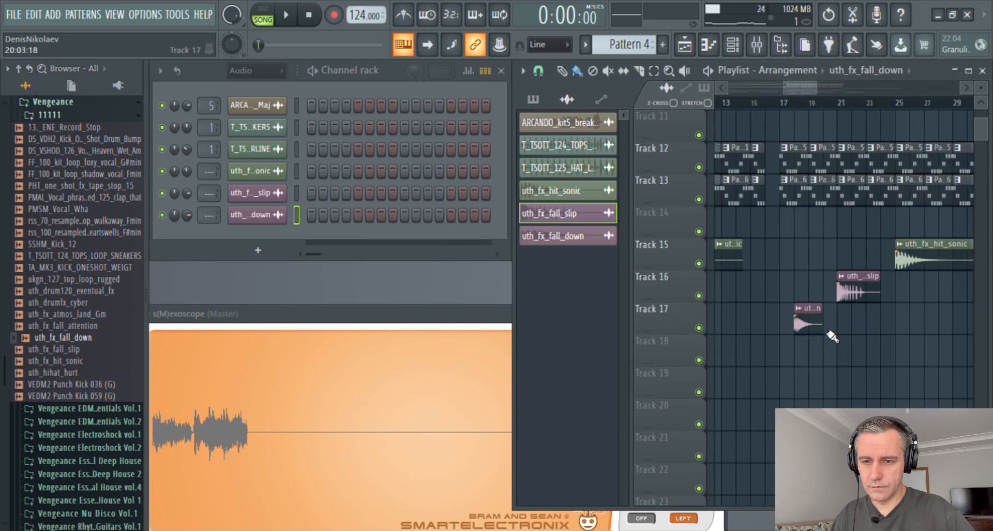
scroll(823, 331, "up", 4)
scroll(807, 337, "up", 5)
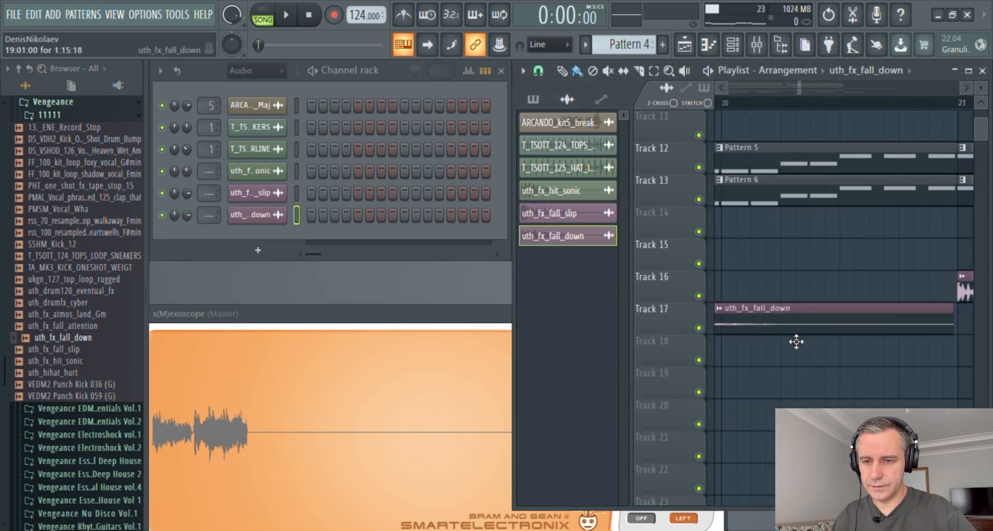
scroll(797, 336, "down", 2)
double_click(798, 330)
left_click_drag(477, 253, 477, 247)
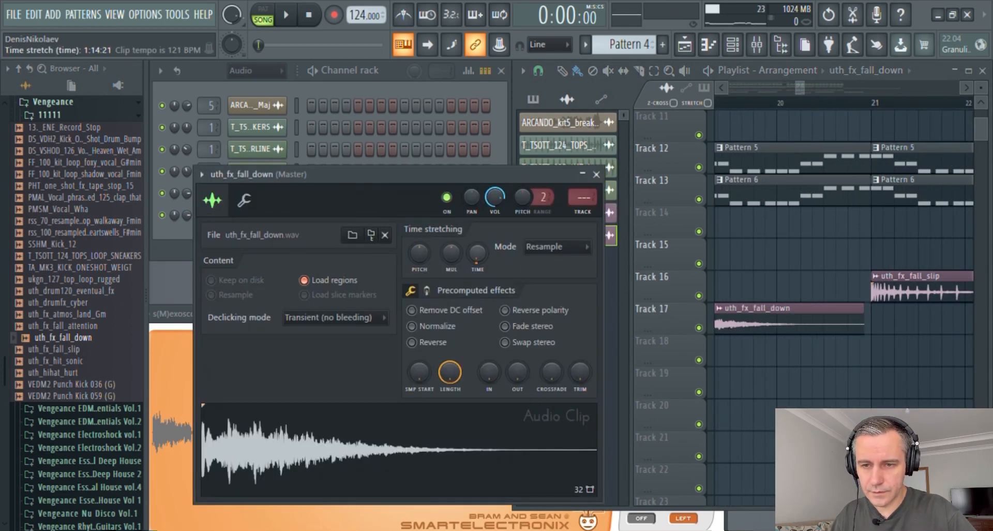
scroll(875, 335, "up", 6)
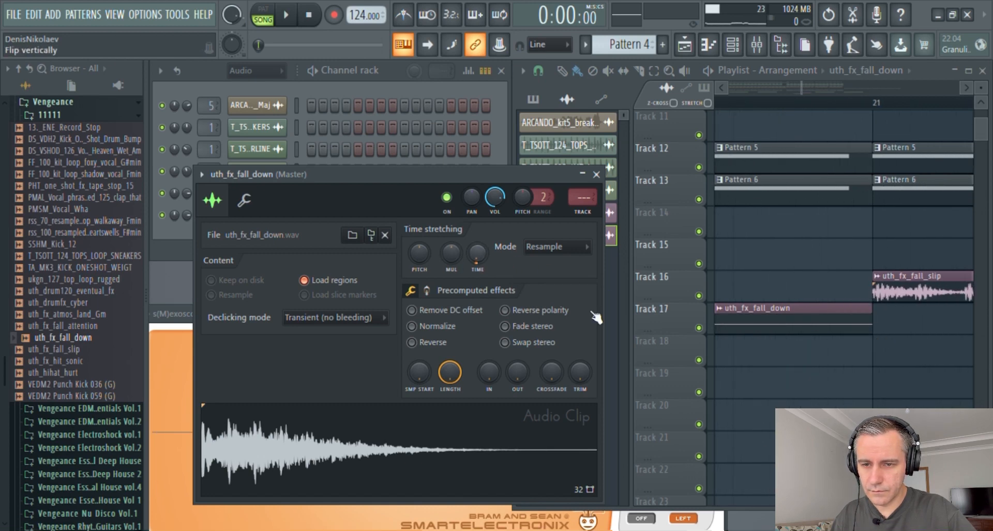
scroll(767, 350, "down", 6)
- Copy the uth_fx_fall_down clip to bar 27 and the uth_fx_fall_slip clip to bar 29, and close the channel settings
left_click_drag(773, 334, 938, 334)
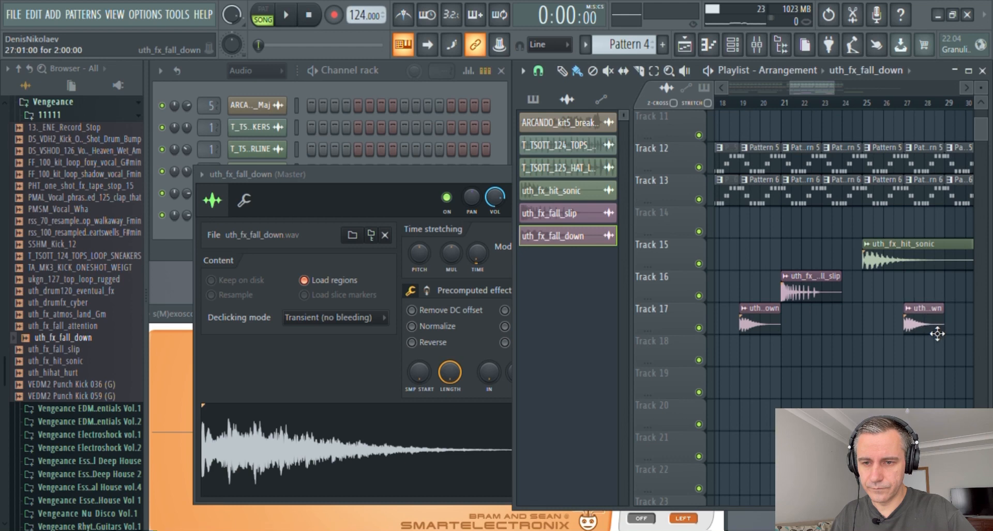
scroll(774, 337, "down", 4)
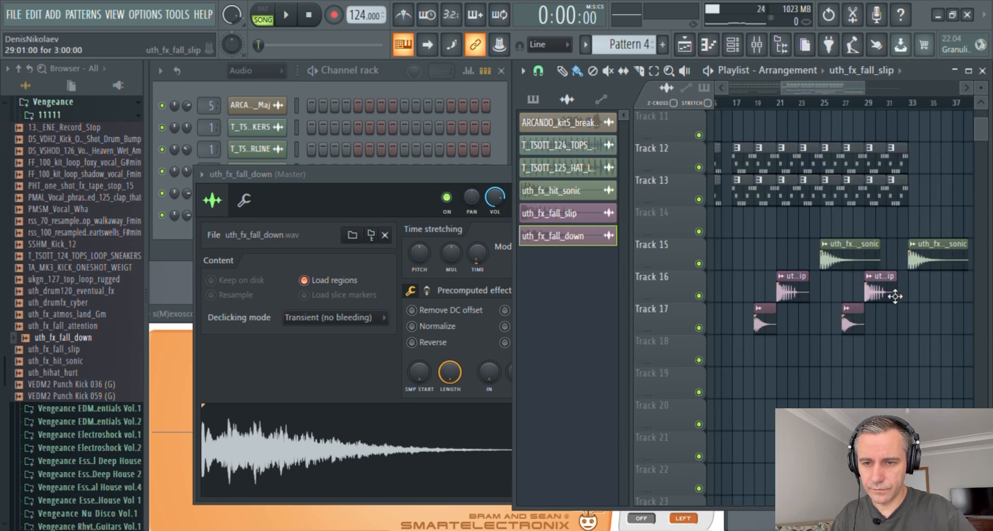
scroll(795, 315, "down", 4)
left_click(406, 177)
key("Escape")
- Audition uth_fx_fall_attention and place it on Track 18 at bar 25
left_click(86, 328)
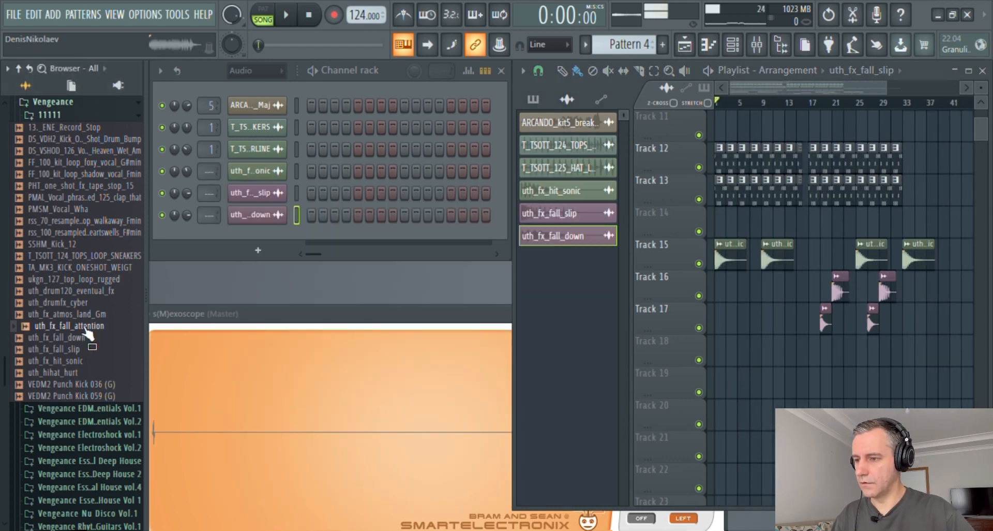
scroll(821, 348, "up", 5)
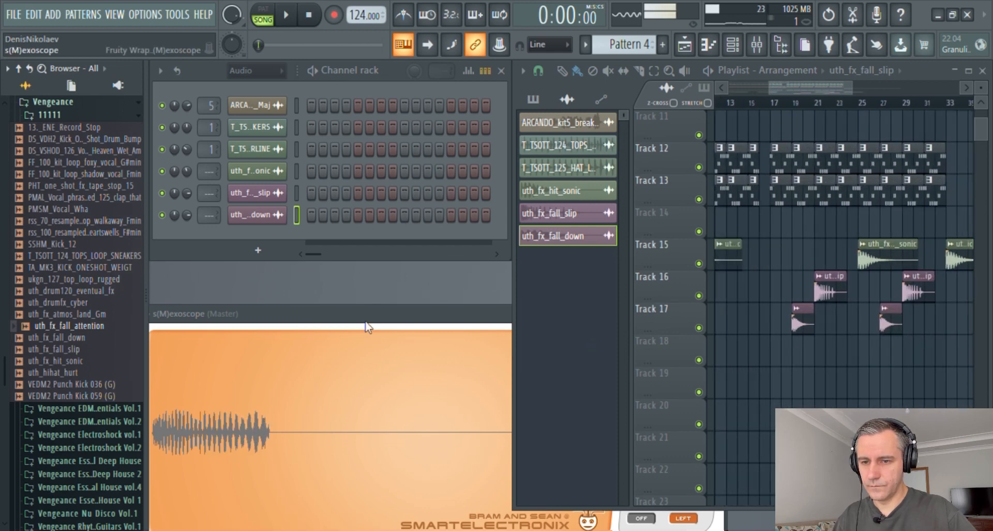
left_click_drag(98, 329, 869, 359)
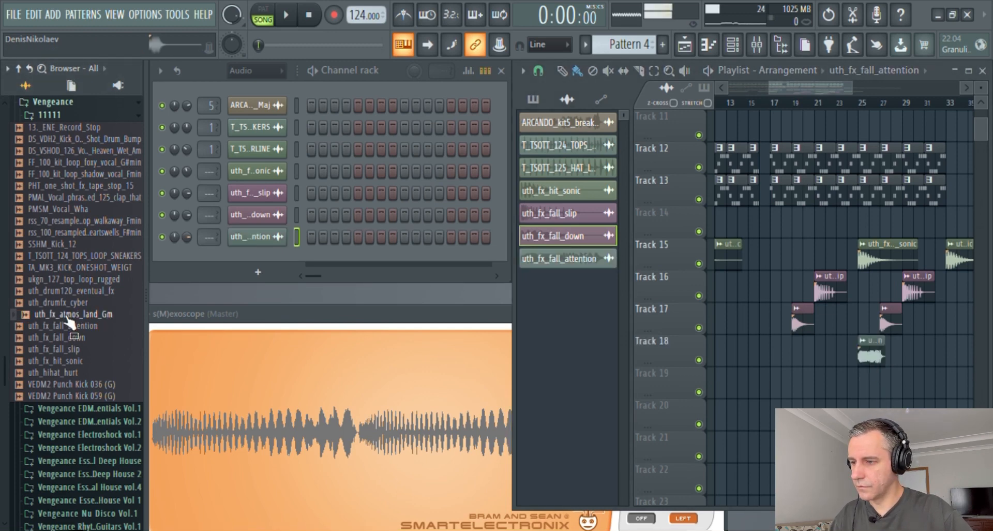
- Place uth_fx_atmos_land_Gm on Track 19 at bar 17 and route its channel to mixer Insert 6
left_click_drag(65, 324, 821, 394)
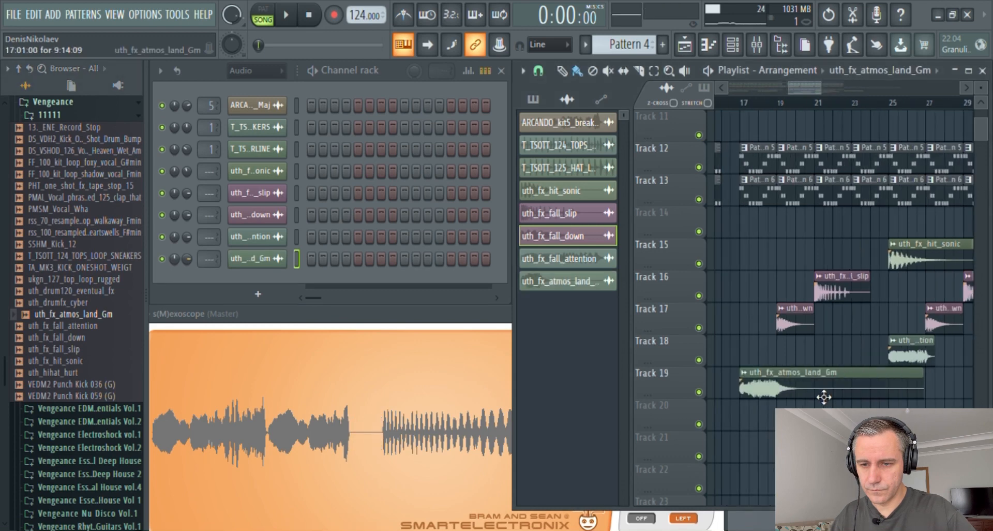
scroll(812, 395, "up", 3)
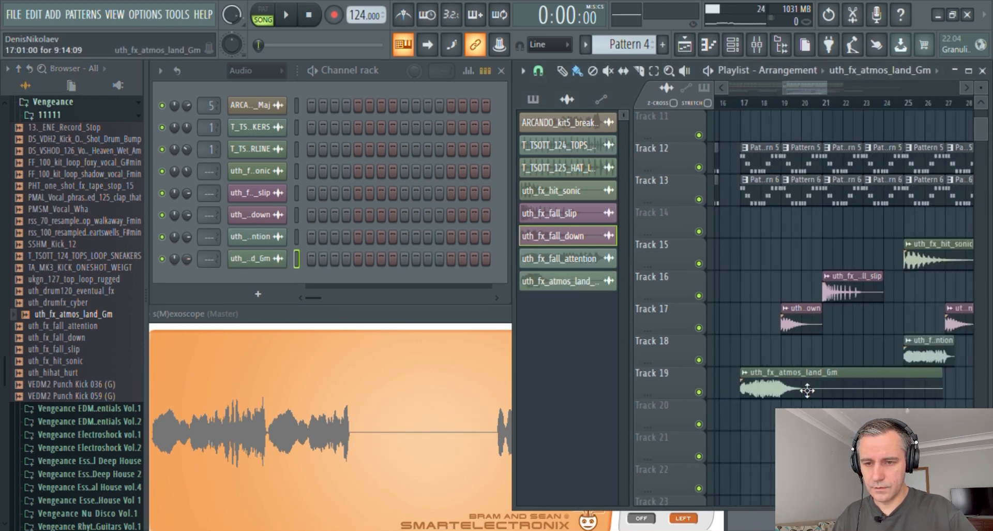
double_click(807, 391)
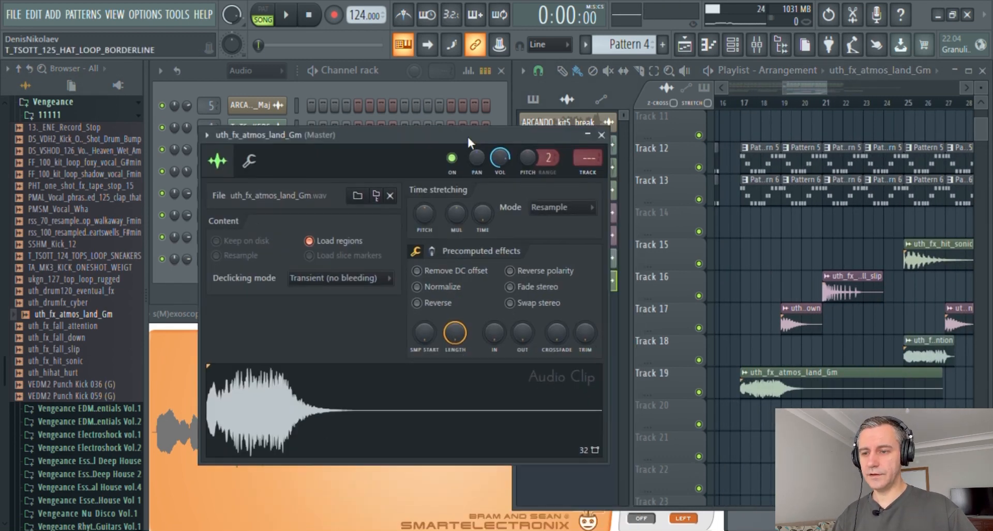
double_click(574, 161)
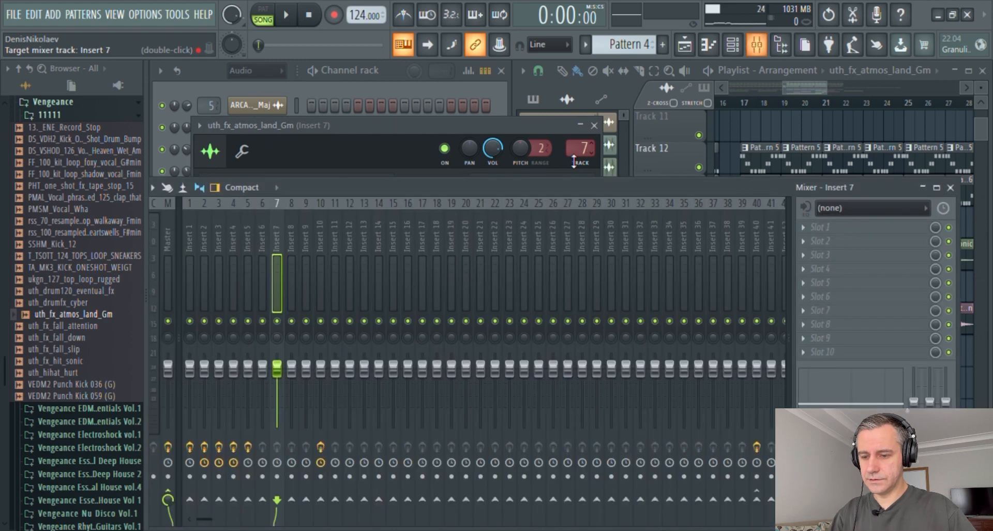
left_click_drag(588, 163, 588, 150)
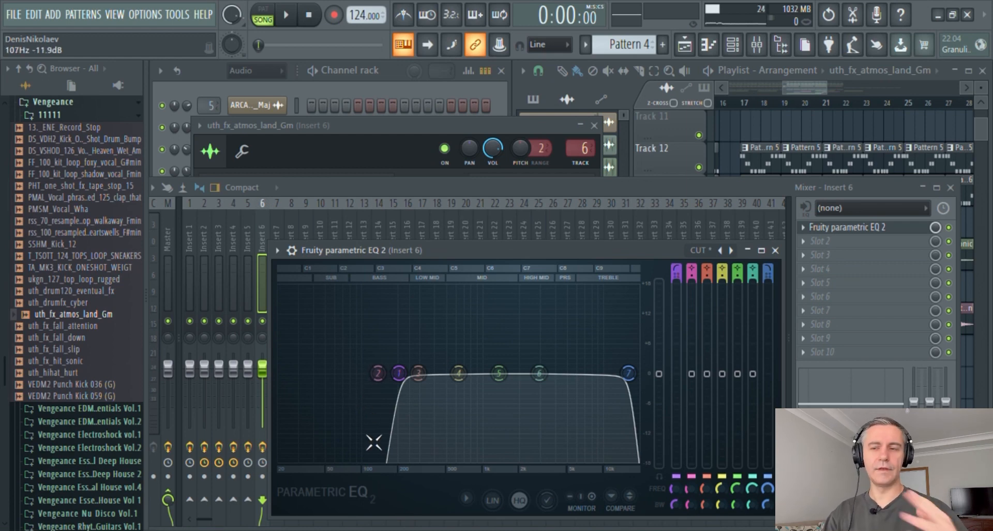
- Load Fruity parametric EQ 2 with low and high cuts and Kickstart at 1/4, 100% mix, on Insert 6, and adjust its send to Insert 40
left_click(845, 231)
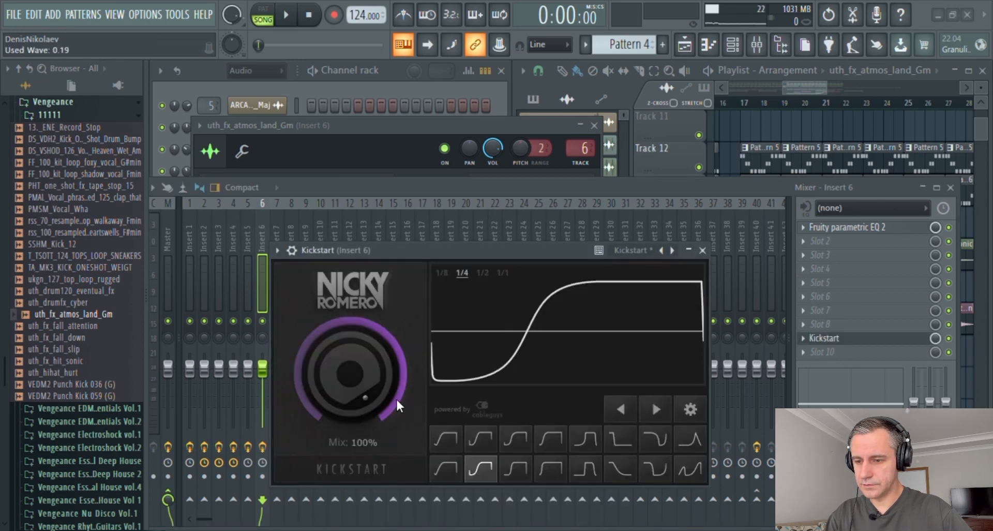
left_click(703, 250)
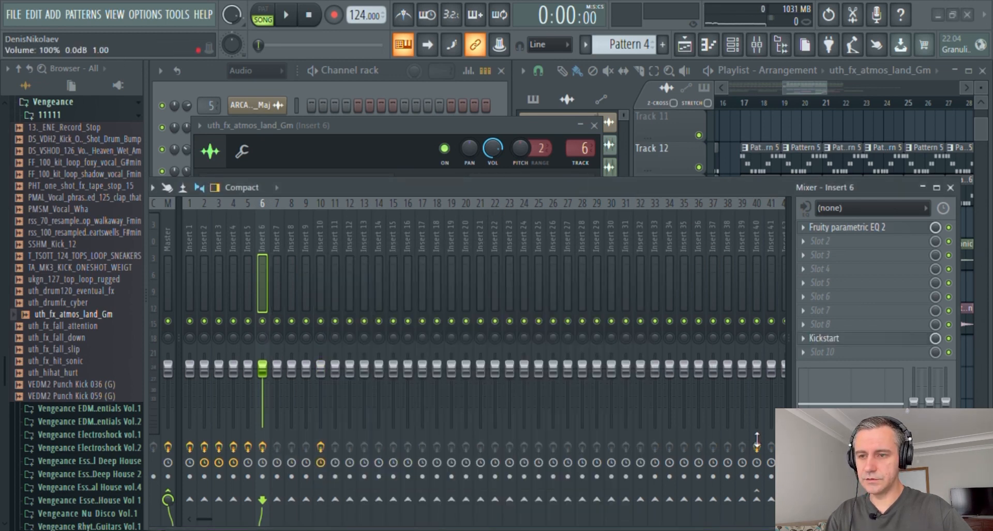
left_click_drag(756, 501, 756, 525)
key("F9")
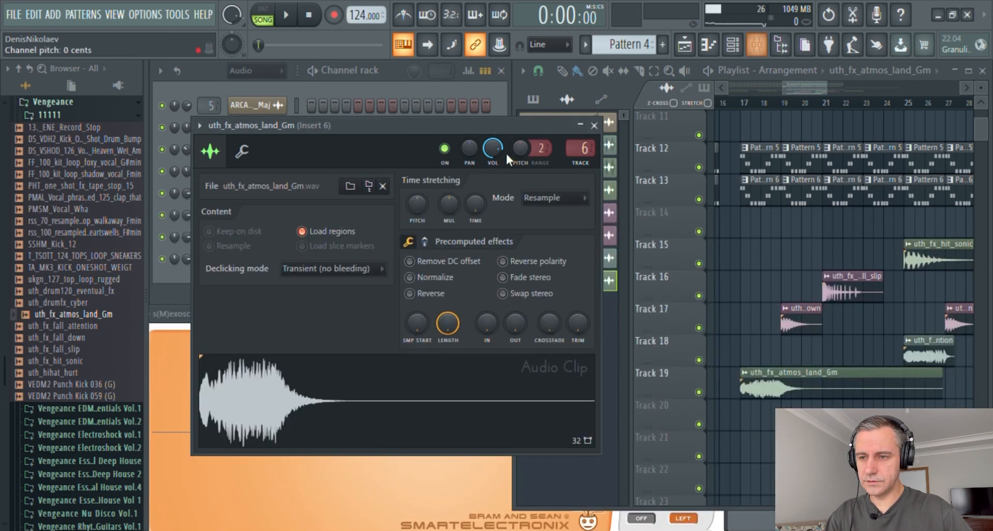
- Play from bar 17, lower the uth_fx_atmos_land_Gm channel volume and trim the clip to about six bars
left_click_drag(792, 393, 791, 392)
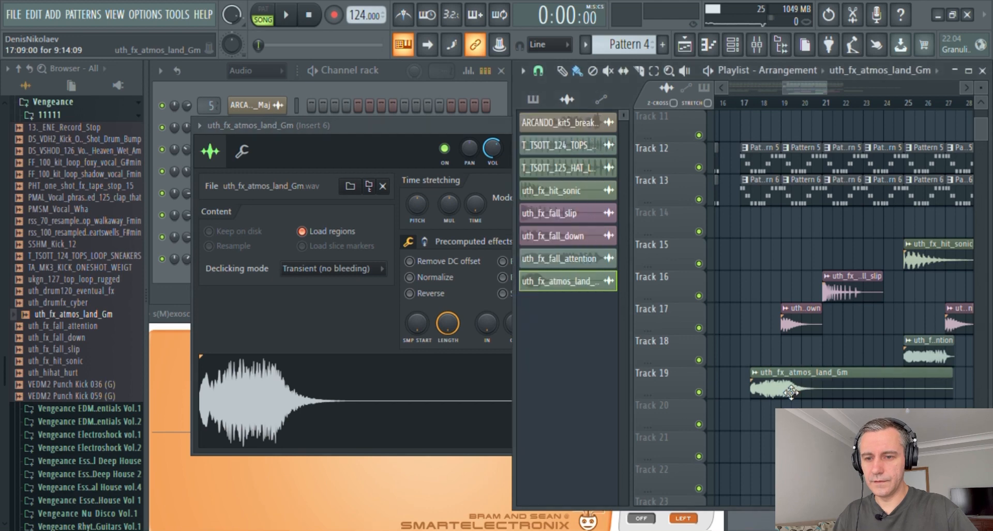
left_click(741, 103)
key("space")
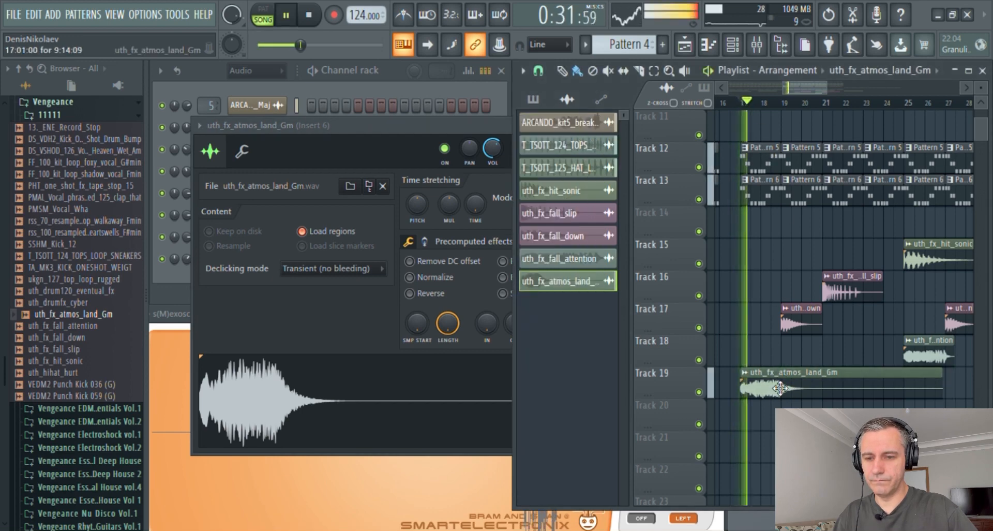
left_click_drag(491, 148, 492, 165)
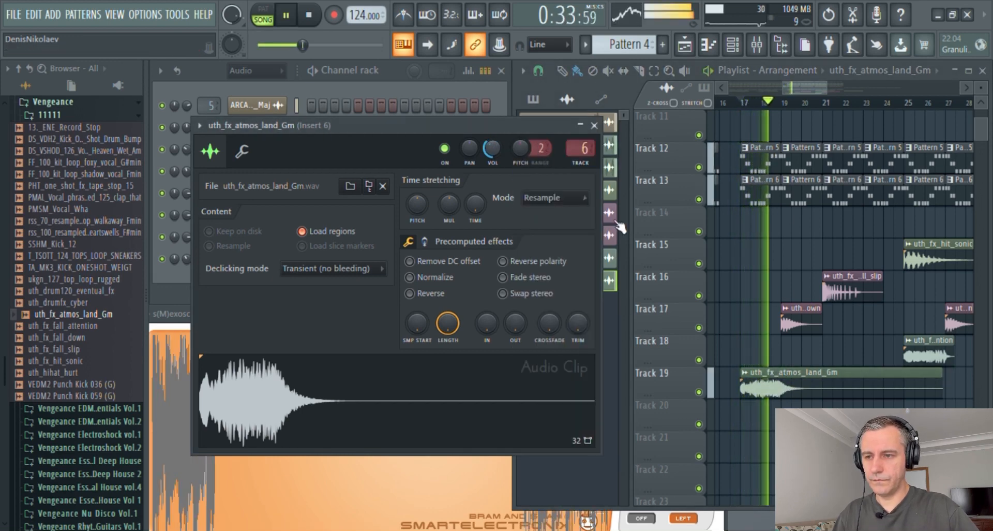
key("Escape")
left_click_drag(941, 392, 869, 392)
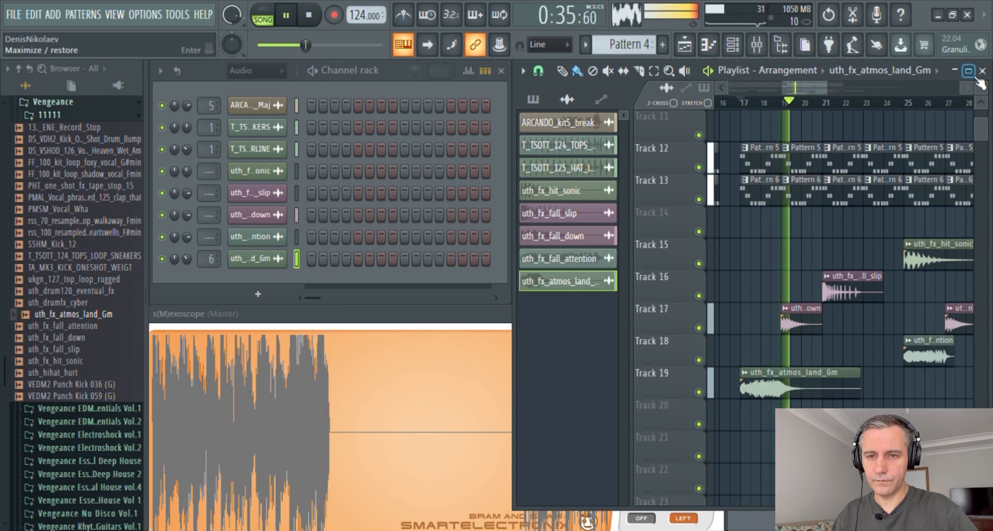
- Maximize the playlist, copy the uth_fx_atmos_land_Gm clip to bar 25 on Track 19 and stop playback
left_click(968, 71)
scroll(677, 340, "down", 4)
left_click_drag(630, 399, 787, 396)
scroll(766, 373, "up", 4)
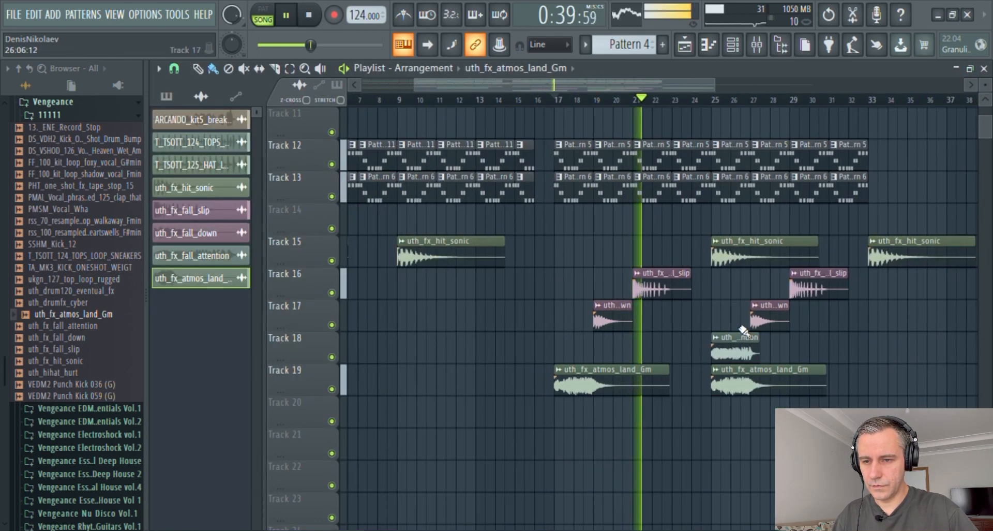
scroll(676, 333, "down", 6)
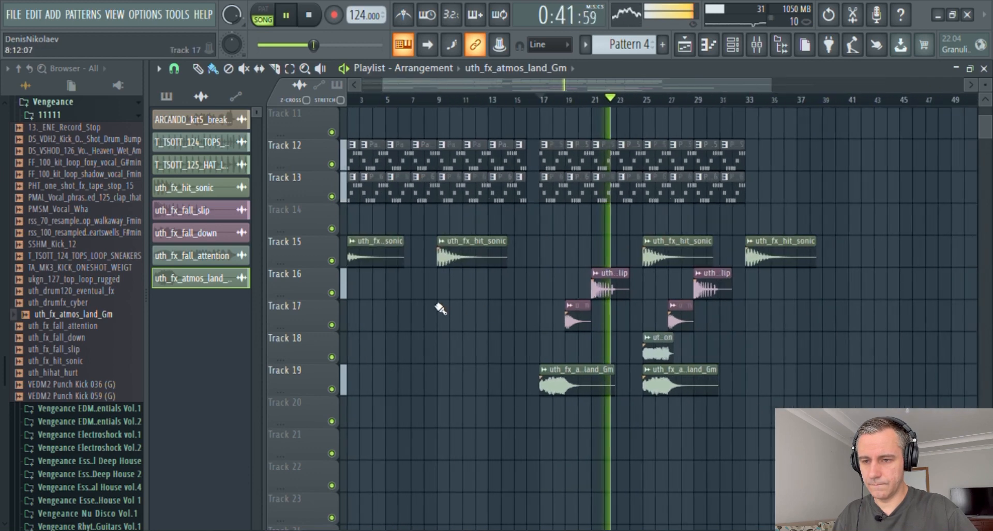
key("space")
- Restore the smaller playlist window and shift the effect tracks from Track 15 onward down by one track
scroll(513, 315, "up", 2)
scroll(888, 313, "down", 2)
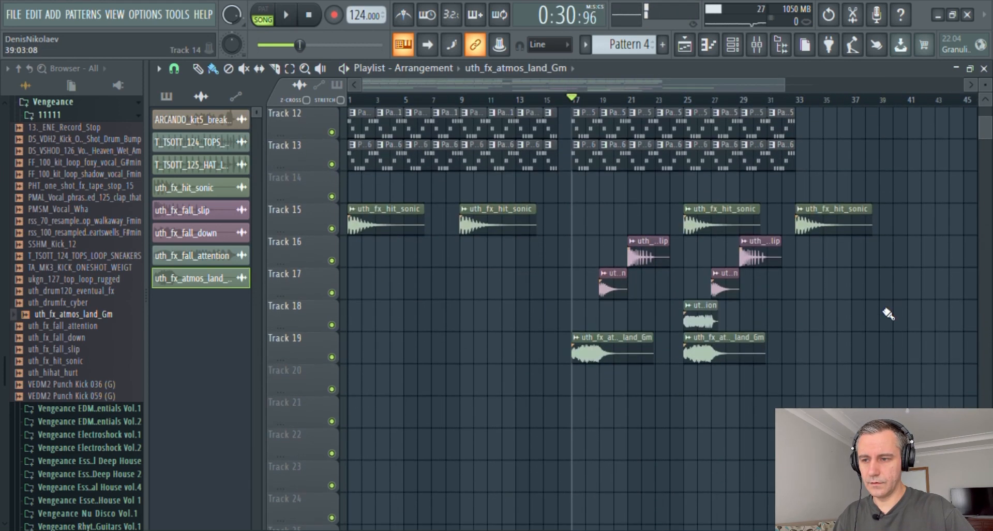
double_click(779, 68)
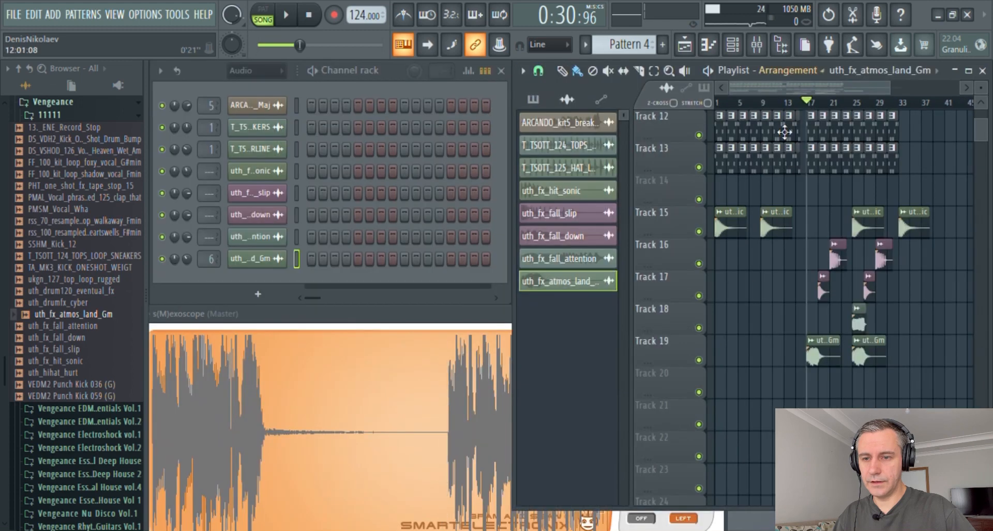
scroll(679, 290, "down", 1)
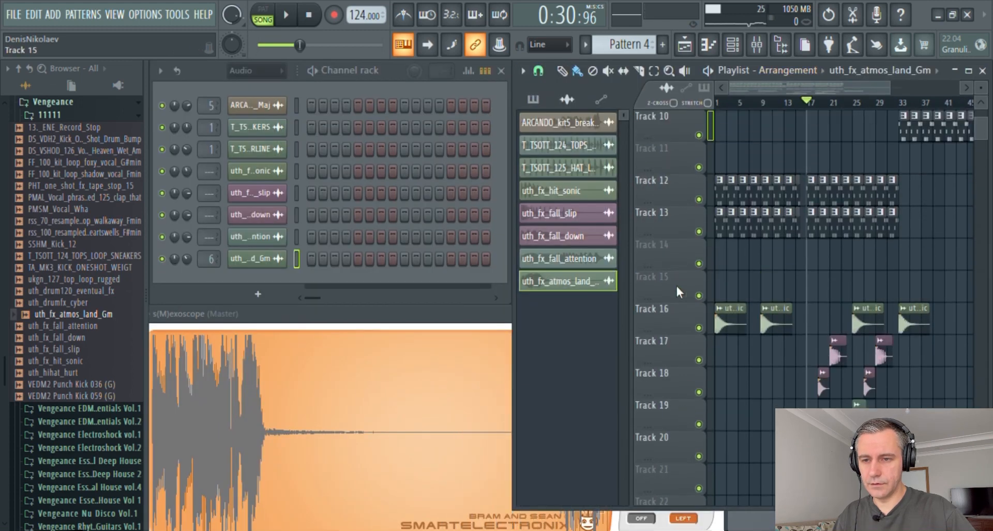
scroll(748, 285, "up", 3)
scroll(743, 274, "down", 2)
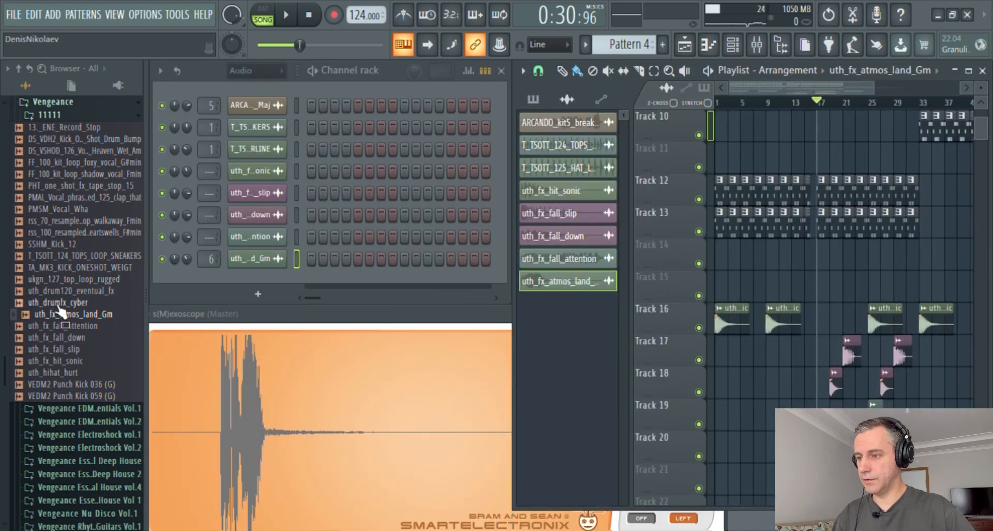
- Audition uth_drumfx_cyber, then expand the VEDM2 Crash folder within VEDM2 Cymbals of the Vengeance Vol.2 library
left_click(56, 302)
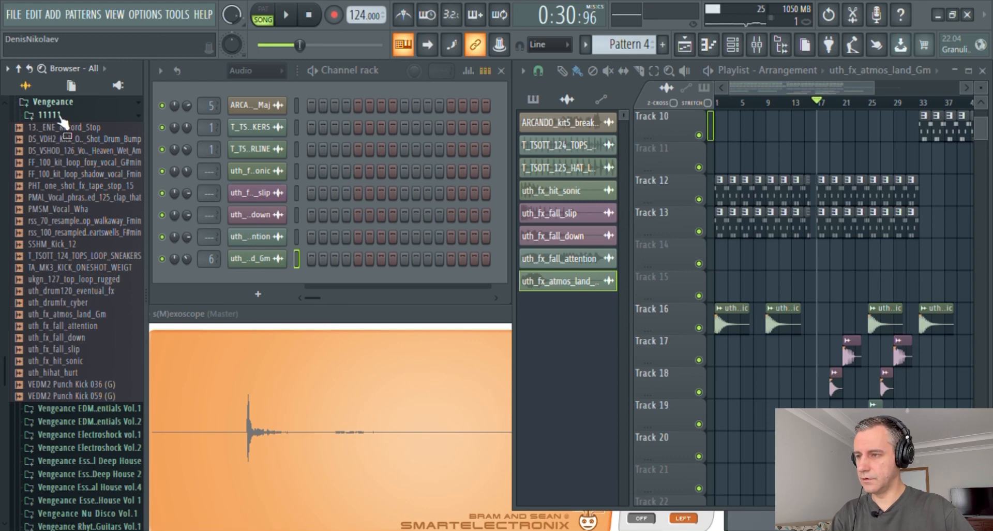
left_click(57, 116)
left_click(114, 198)
left_click(103, 236)
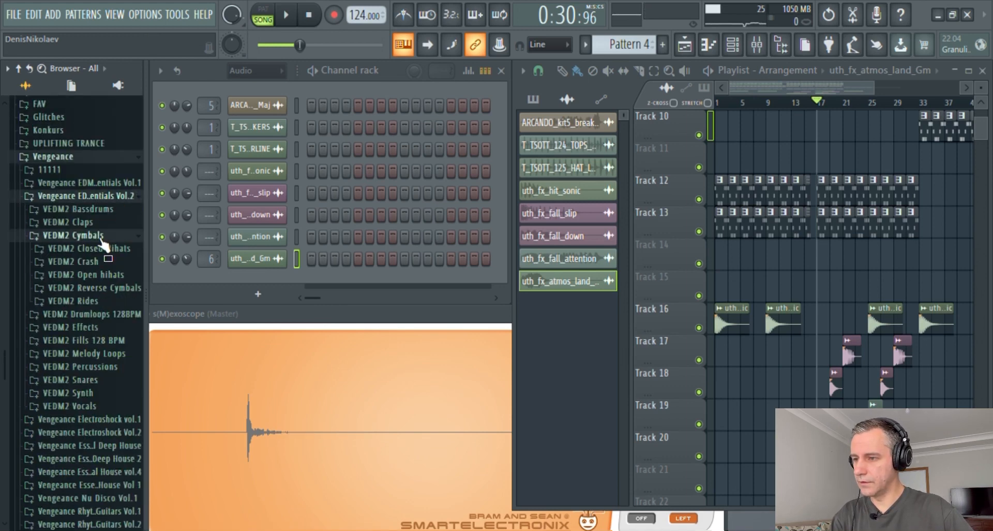
key("Down")
key("Down")
key("Right")
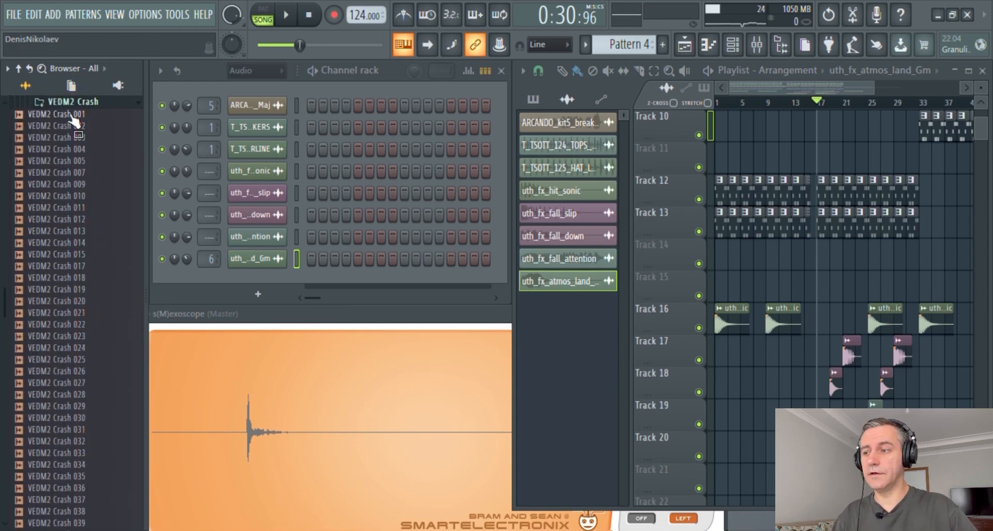
- Place VEDM2 Crash 001 on Track 14 at bar 1 and lower its channel volume to about 23%
left_click_drag(65, 125, 572, 251)
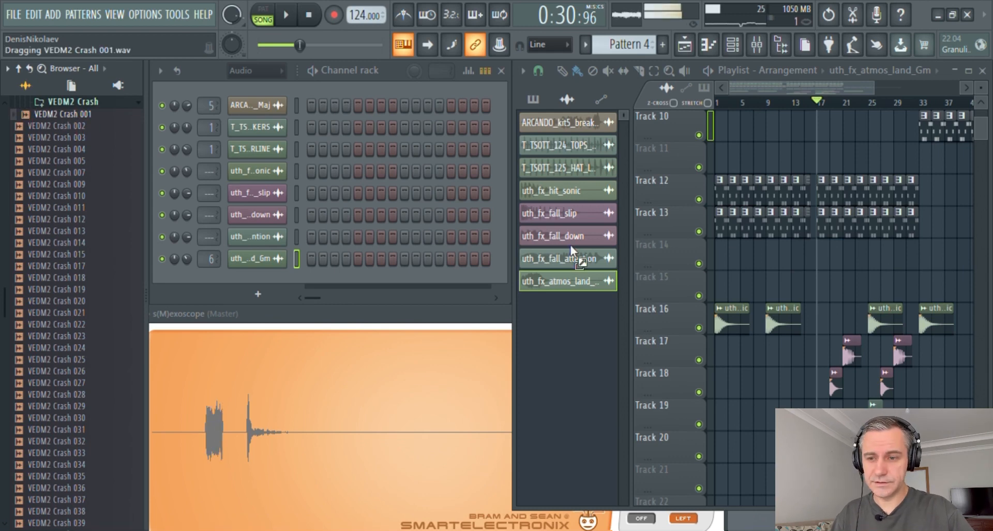
left_click_drag(732, 272, 724, 261)
scroll(685, 250, "up", 3)
scroll(685, 249, "down", 1)
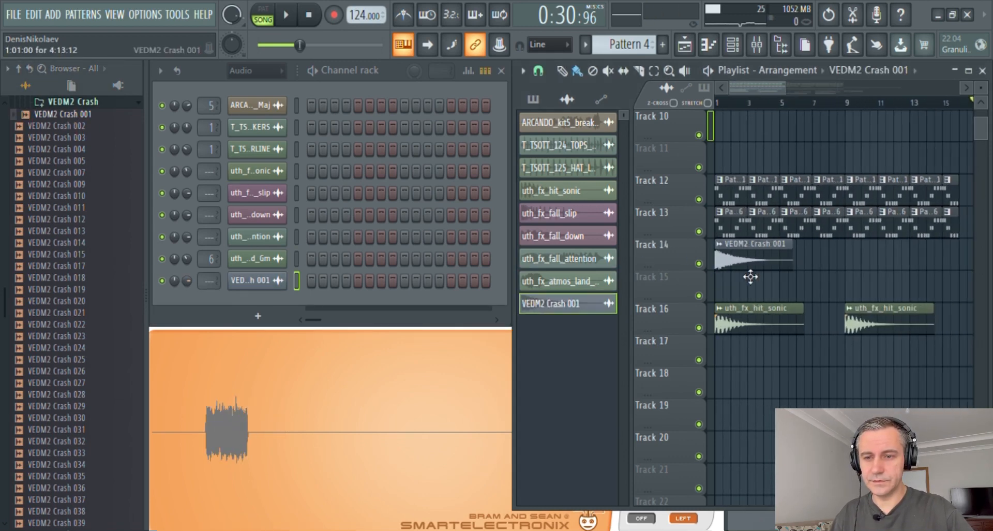
double_click(762, 264)
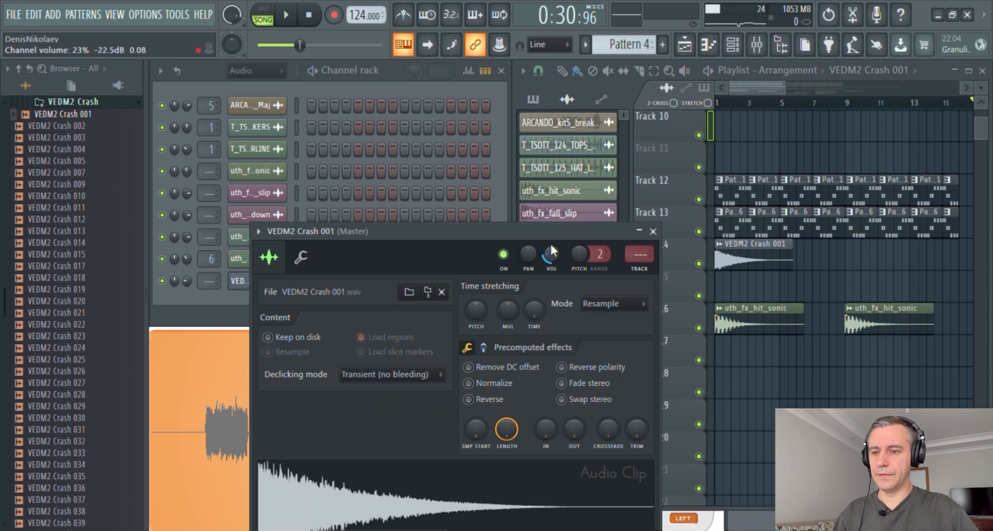
key("Escape")
- Copy the VEDM2 Crash 001 clip on Track 14 to bars 9, 17 and 25 while the song plays
key("space")
scroll(758, 288, "down", 4)
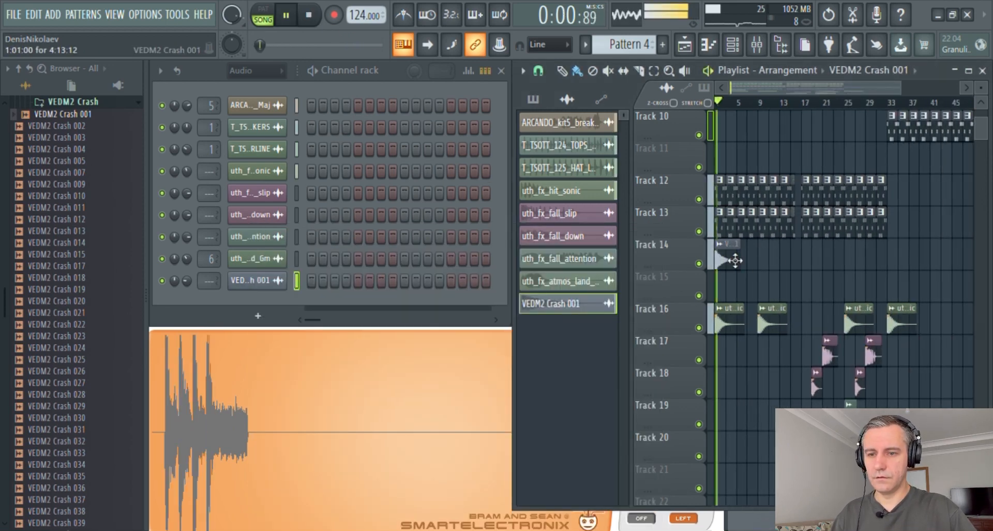
scroll(760, 266, "up", 5)
left_click(745, 264)
scroll(745, 264, "down", 4)
left_click(786, 263)
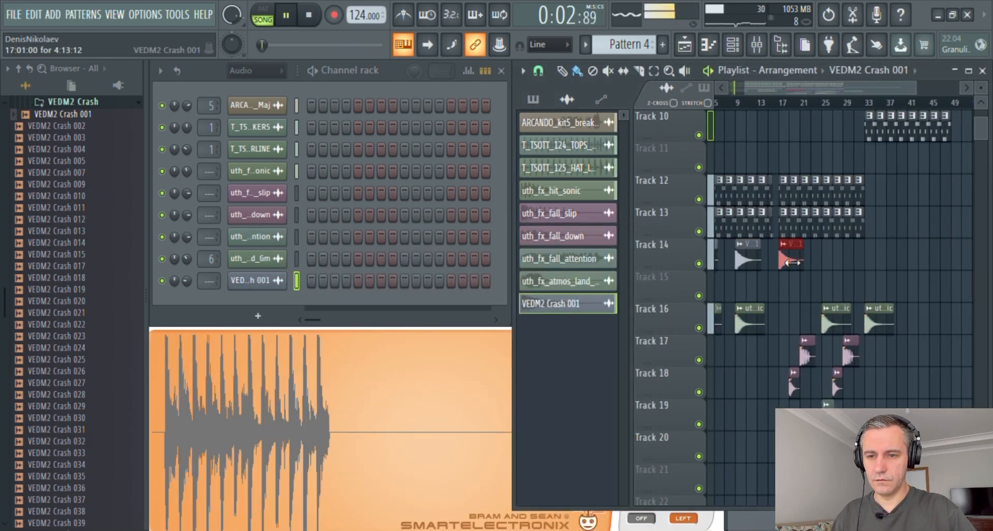
scroll(799, 263, "up", 2)
left_click(841, 264)
scroll(841, 265, "down", 3)
scroll(895, 278, "up", 3)
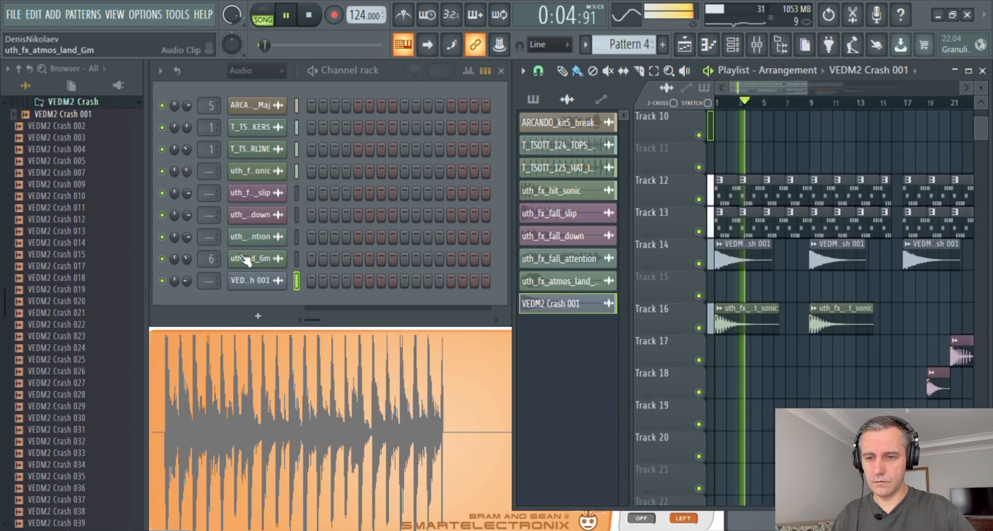
key("space")
- Collapse the VEDM2 Crash folder and expand VEDM2 Reverse Cymbals
scroll(3, 261, "up", 3)
scroll(2, 258, "up", 1)
left_click(2, 258)
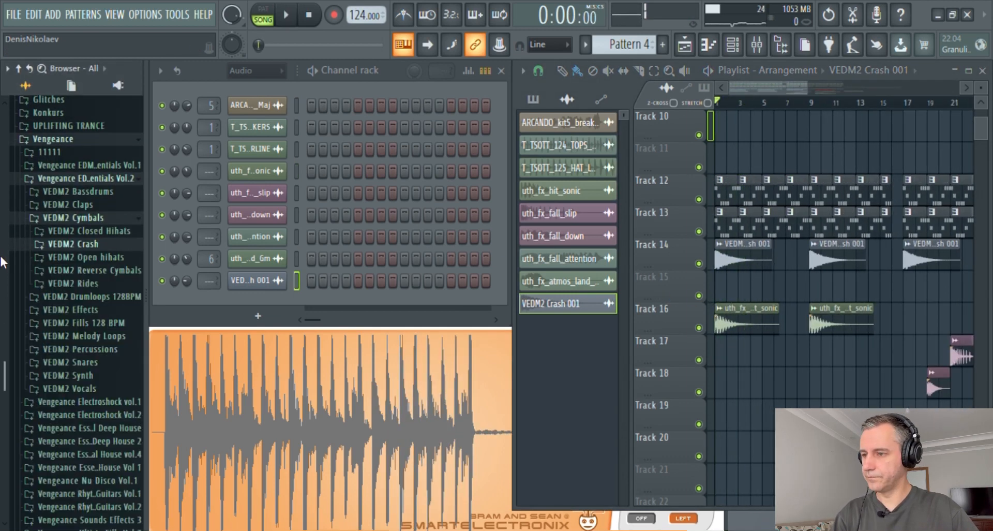
left_click(3, 290)
left_click(3, 287)
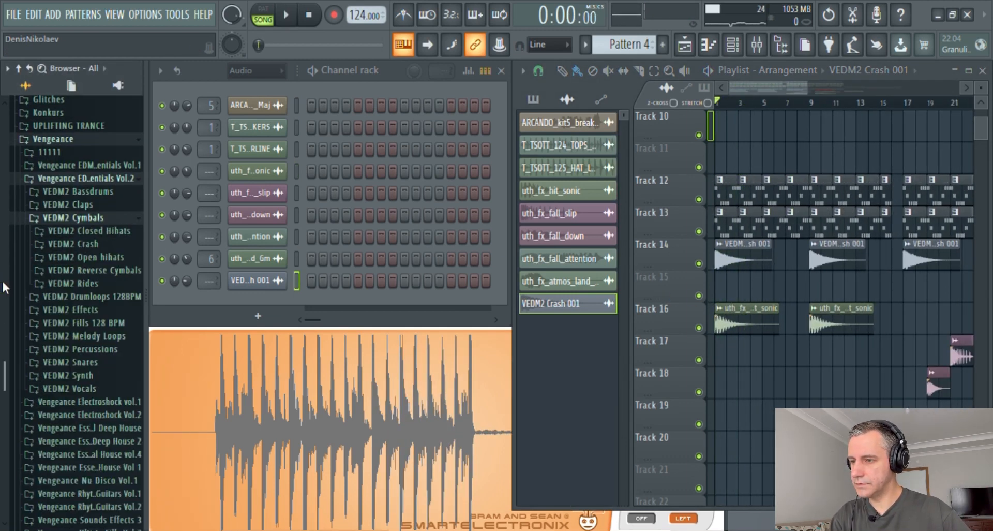
left_click(91, 270)
- Place VEDM2 Reverse Crash 001 on Track 15 from about bar 7 so its peak meets the crash at bar 9
left_click_drag(109, 204, 897, 298)
scroll(846, 301, "up", 4)
scroll(827, 297, "down", 2)
scroll(826, 297, "down", 5)
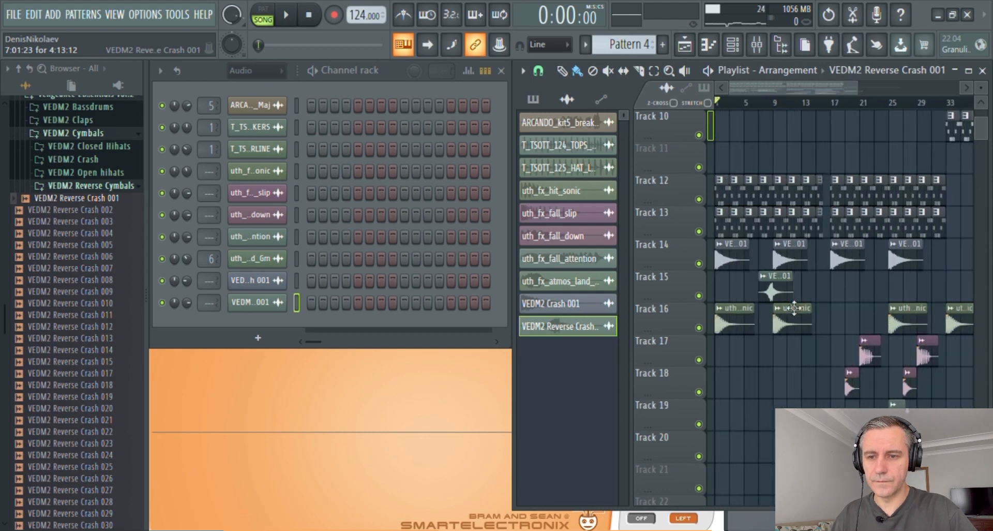
- Lower the VEDM2 Reverse Crash 001 channel volume while playing the song around bars 8 and 9
double_click(788, 298)
key("space")
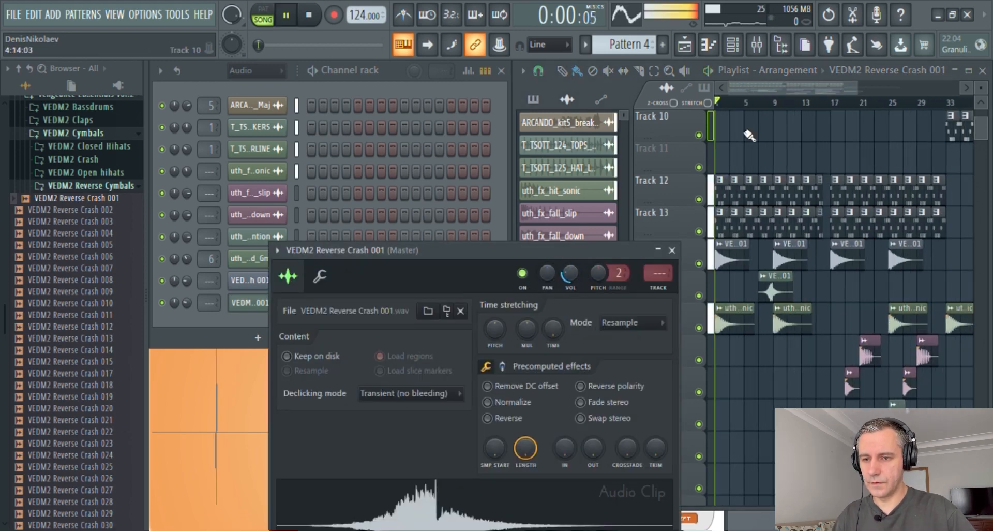
left_click(765, 103)
scroll(791, 283, "up", 2)
scroll(771, 297, "down", 4)
double_click(771, 297)
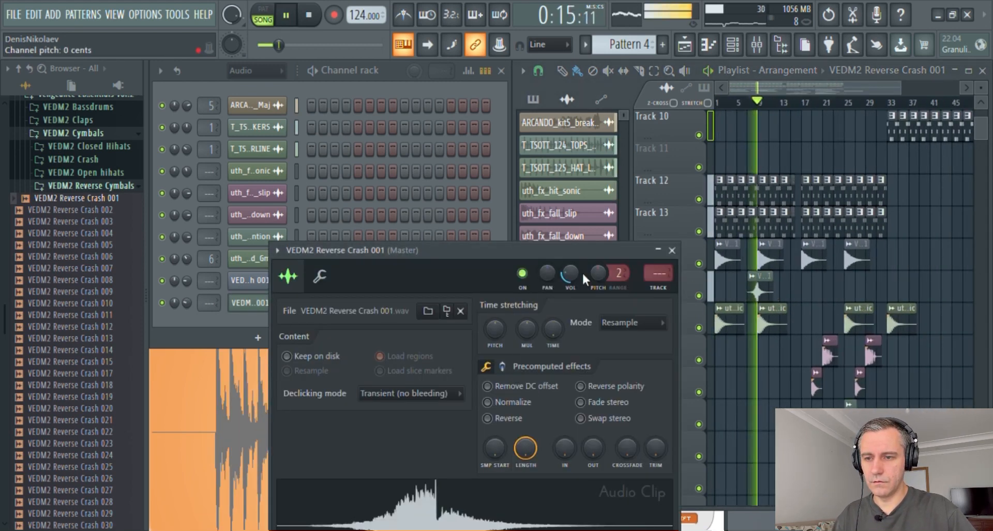
left_click(676, 251)
- Stop playback and copy the VEDM2 Reverse Crash 001 clip on Track 15 to bar 23, before the crash at bar 25
left_click(968, 71)
scroll(481, 299, "down", 2)
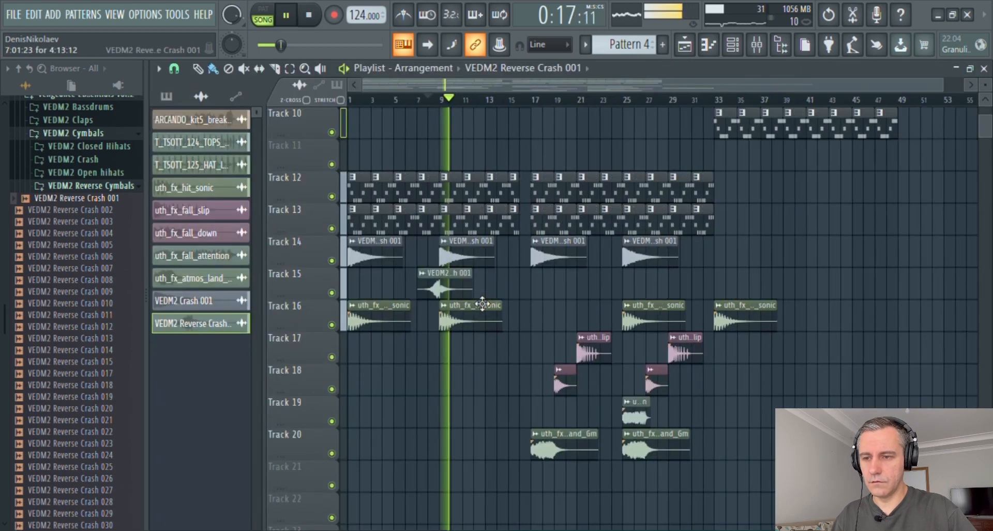
key("space")
left_click_drag(450, 292, 607, 282)
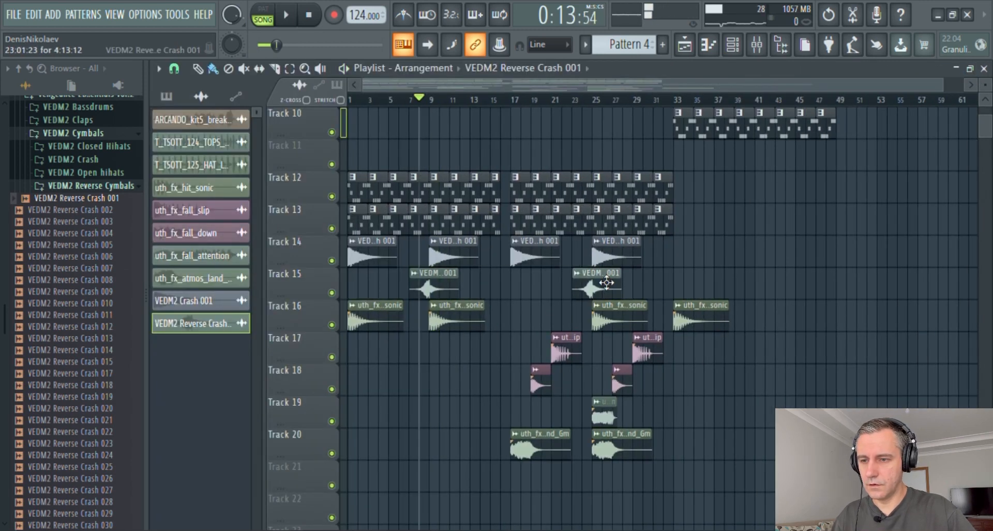
double_click(749, 67)
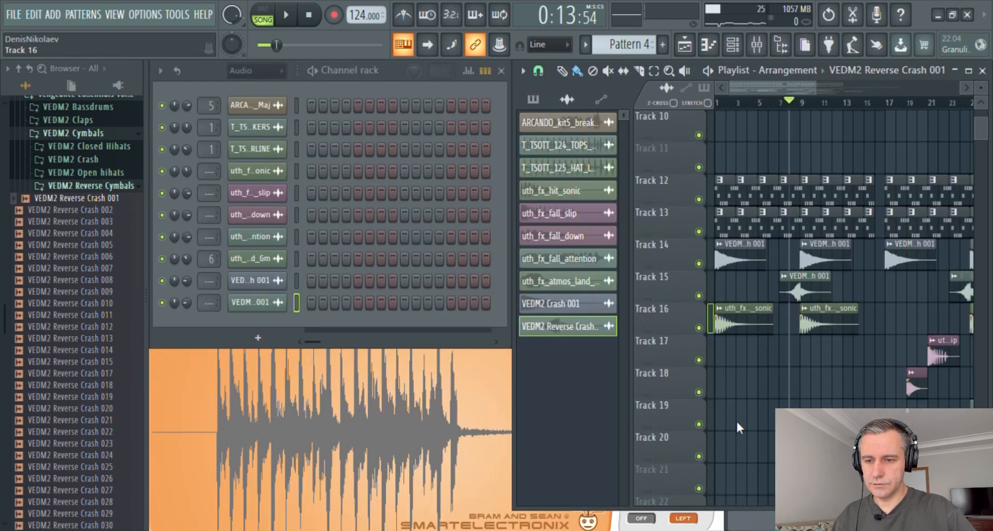
- Free up Track 16 by shifting the tracks from uth_fx_hit_sonic down one, and expand the VEDM2 Effects folder's VEDM2 Uplifter samples
scroll(740, 443, "down", 2)
left_click(96, 186)
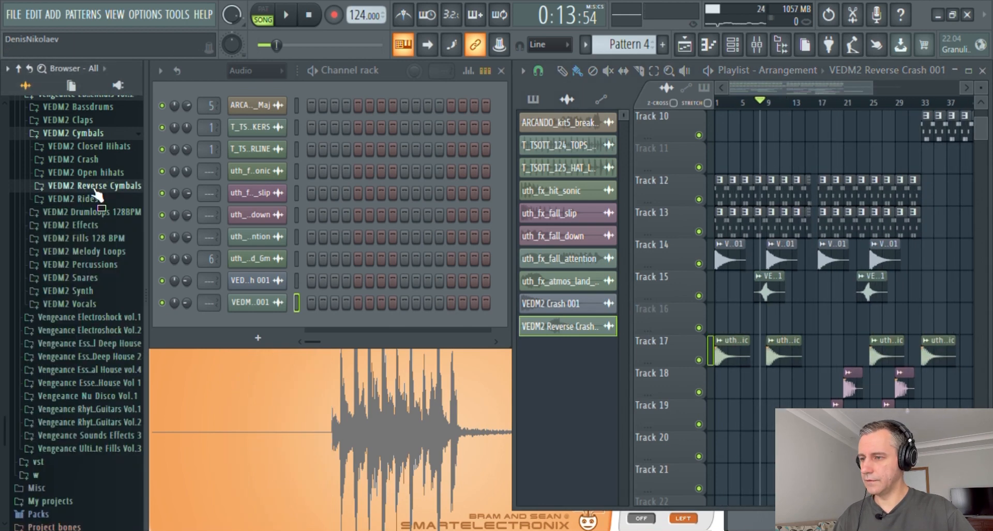
left_click(91, 134)
left_click(88, 169)
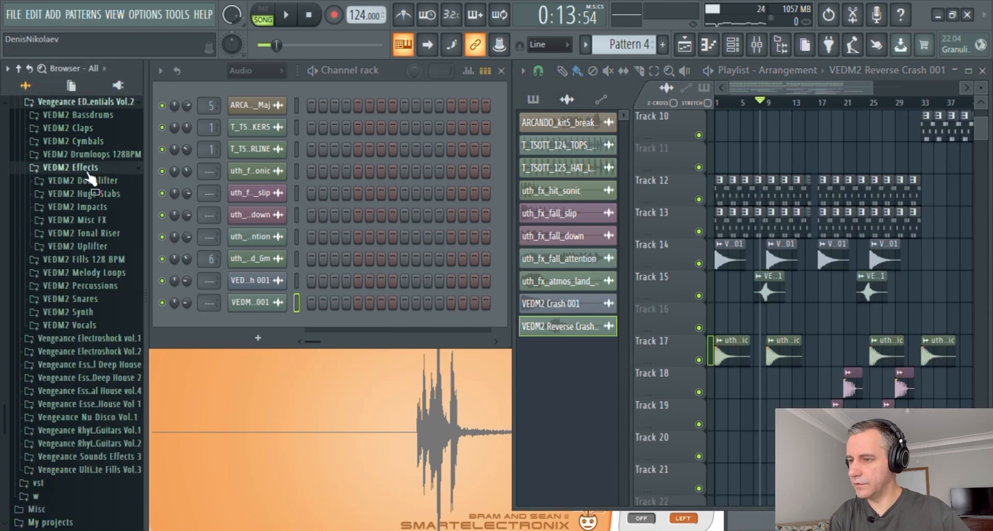
left_click(103, 249)
scroll(95, 344, "down", 5)
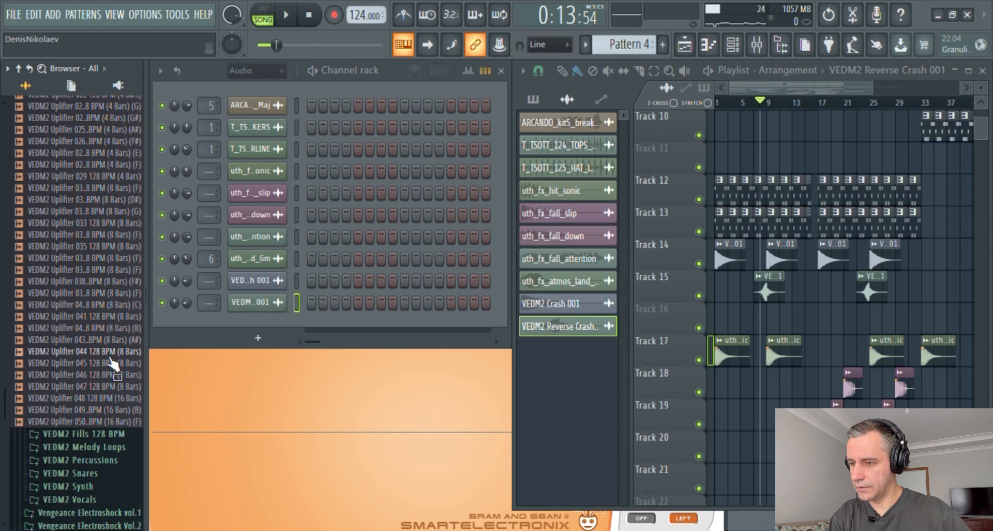
- Place VEDM2 Uplifter 045 128 BPM (8 Bars) on Track 16 so that it starts just after bar 8 and ends at bar 16
left_click_drag(102, 367, 476, 357)
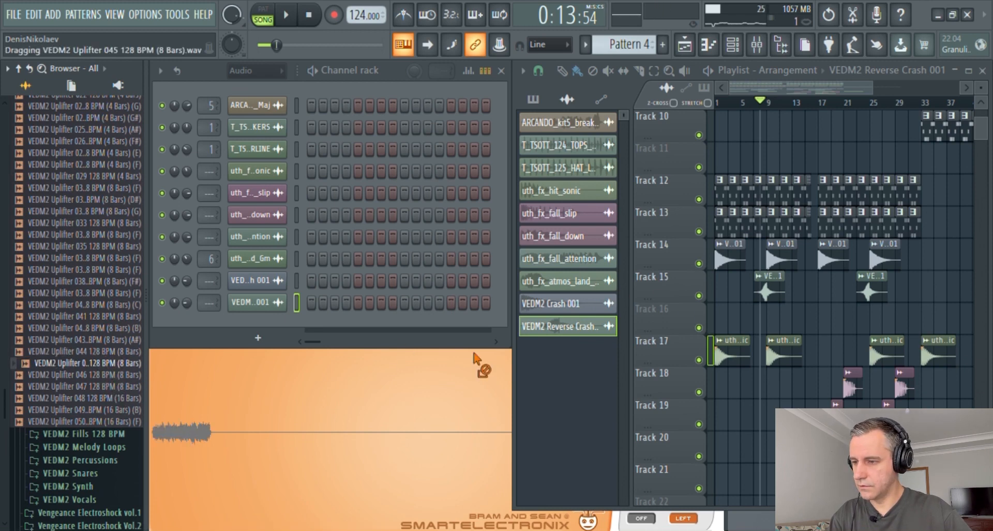
left_click(969, 70)
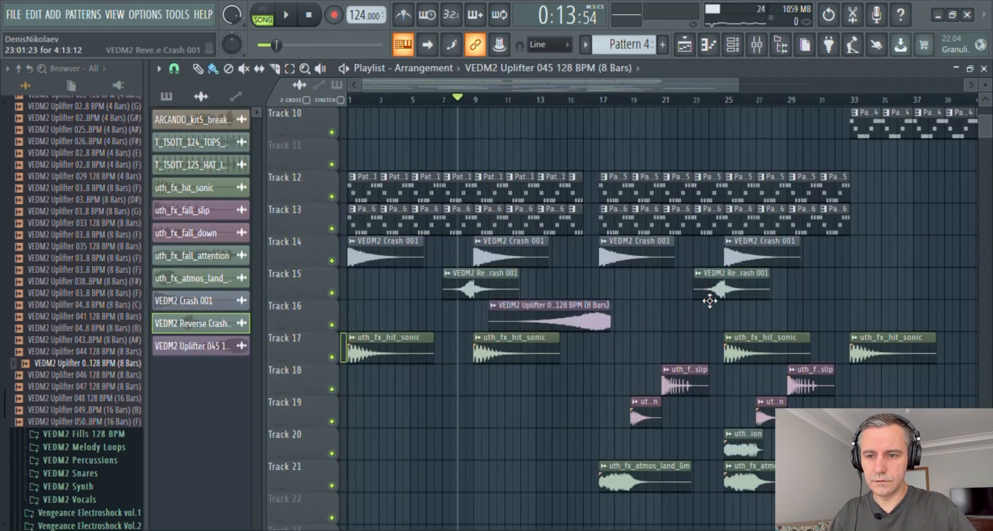
scroll(709, 299, "up", 2)
scroll(571, 322, "down", 2)
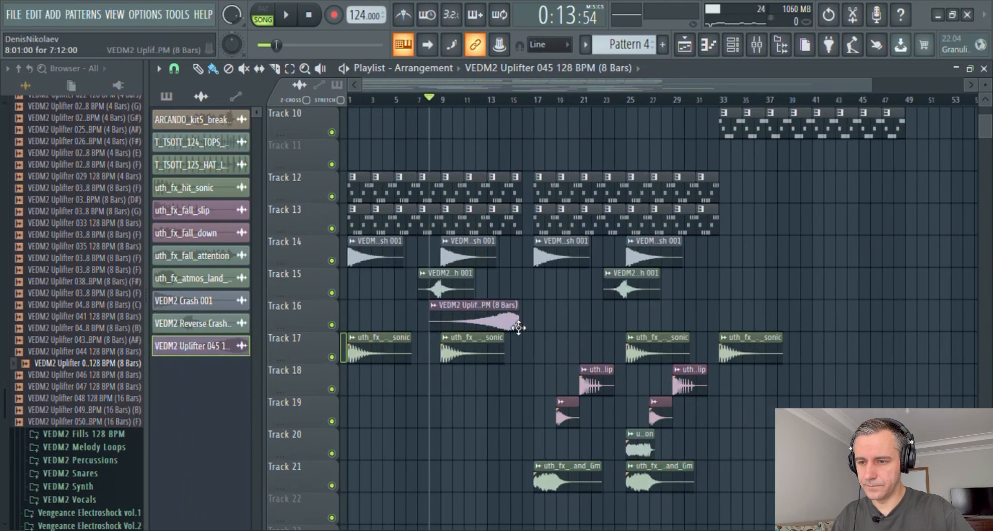
scroll(519, 328, "up", 5)
left_click_drag(532, 328, 624, 327)
scroll(623, 326, "down", 5)
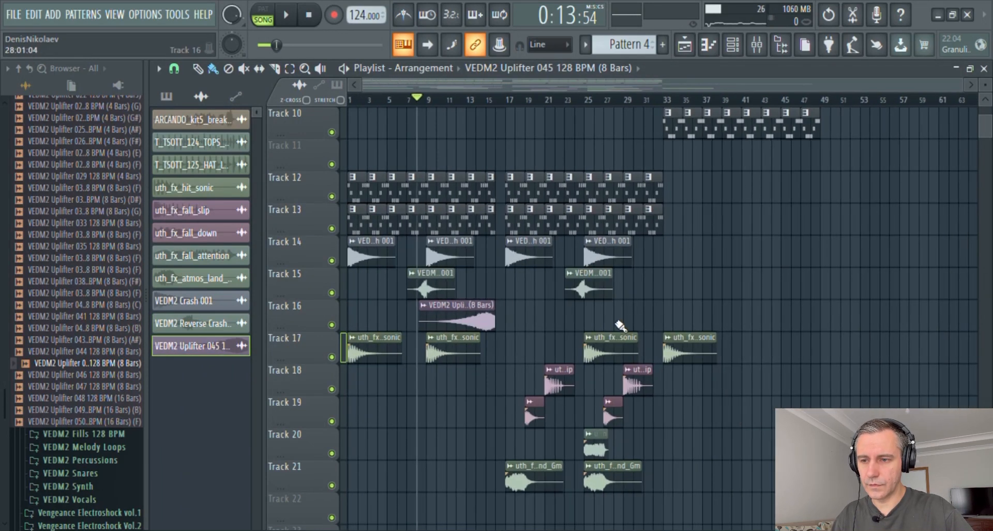
- Lower the VEDM2 Uplifter 045 channel volume to about 26% and route it to mixer track 7
double_click(483, 324)
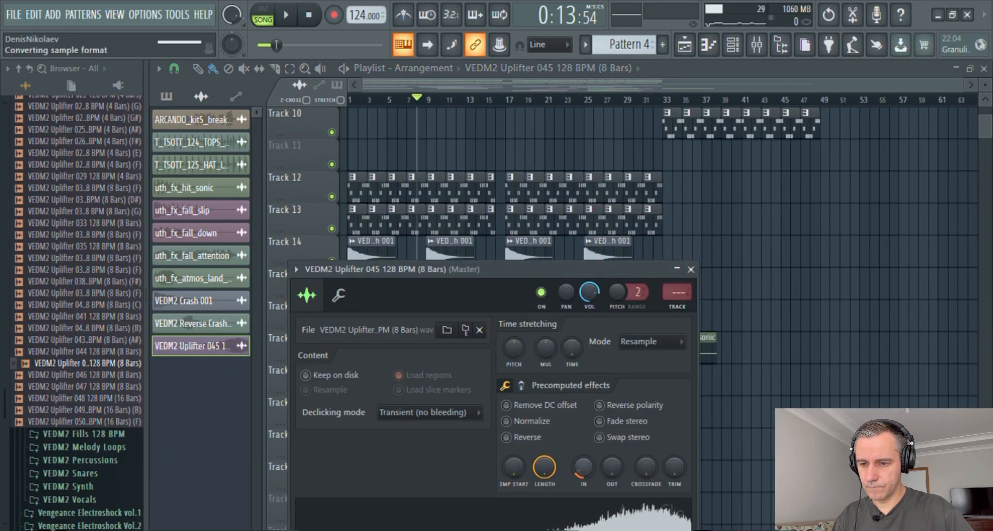
left_click_drag(591, 269, 583, 120)
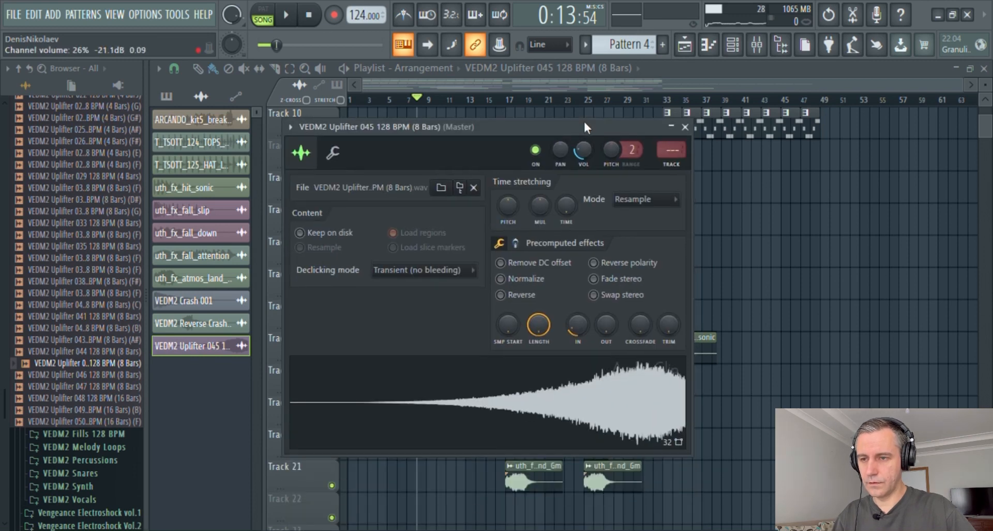
double_click(670, 138)
left_click_drag(670, 140, 712, 167)
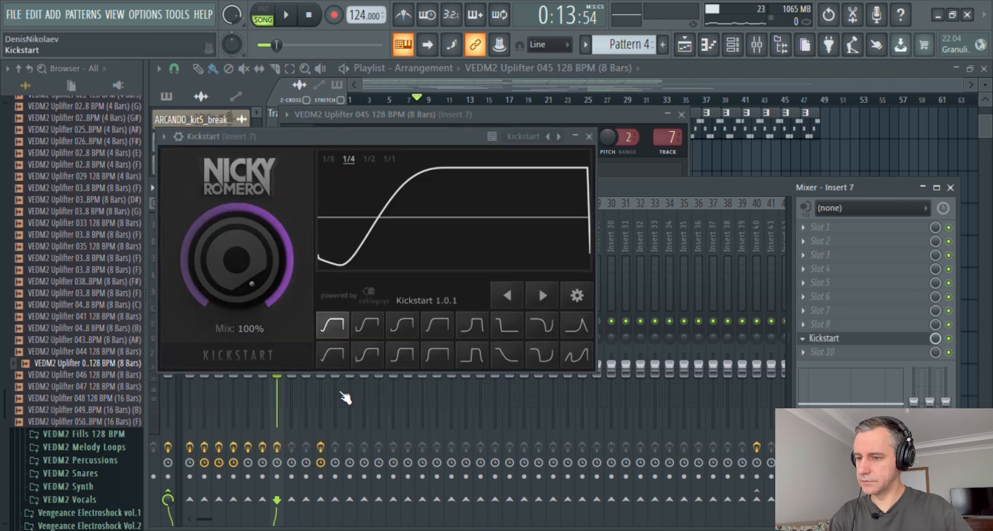
- Set the Kickstart effect on Insert 7 to the second curve of the lower row and close the effect, mixer and channel windows
left_click(355, 364)
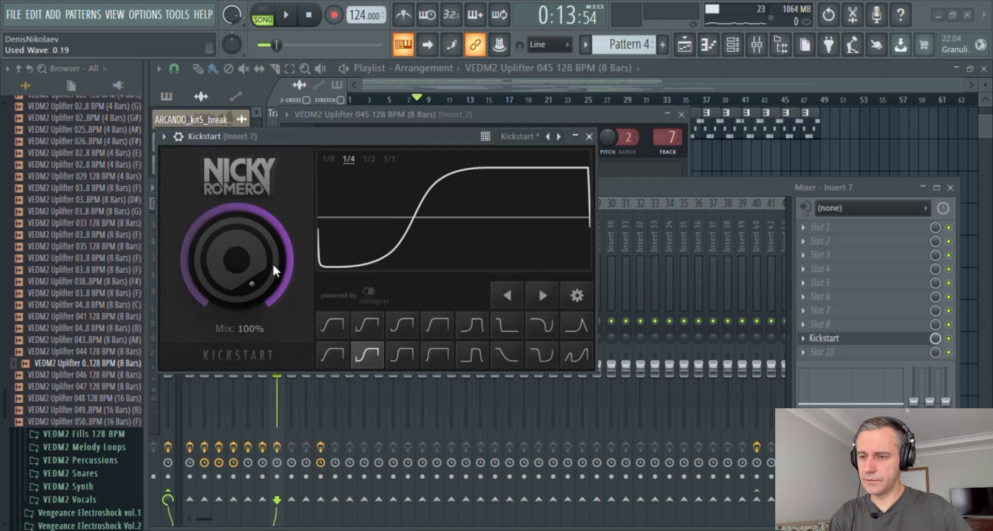
left_click(837, 341)
left_click(951, 188)
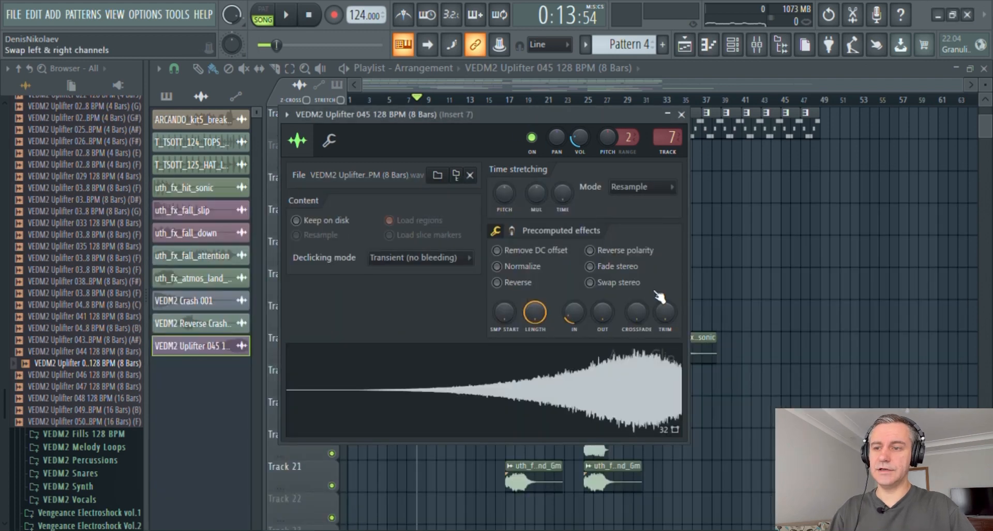
key("Escape")
- Copy the VEDM2 Uplifter 045 clip on Track 16 so the copy ends at bar 33, and audition the first uplifter from about bar 14
left_click_drag(460, 326, 628, 326)
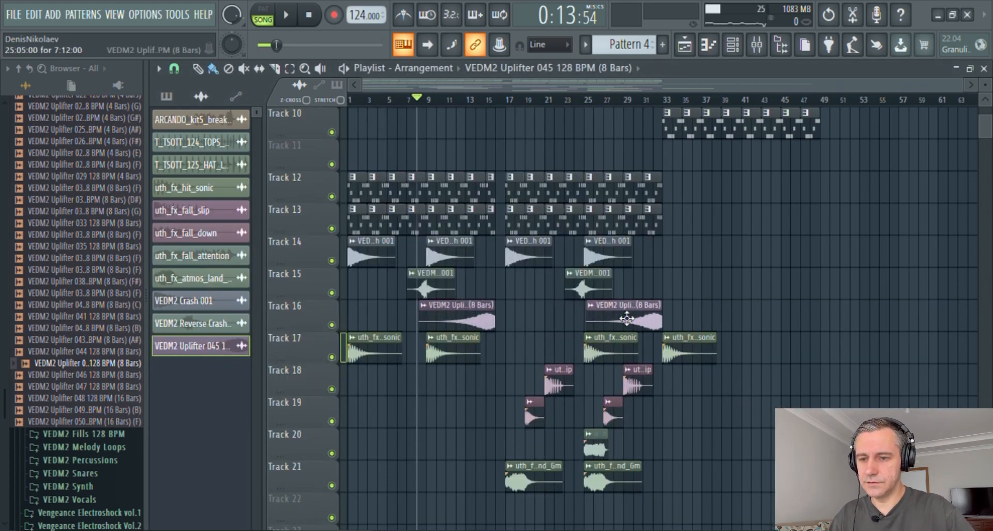
key("space")
left_click(477, 100)
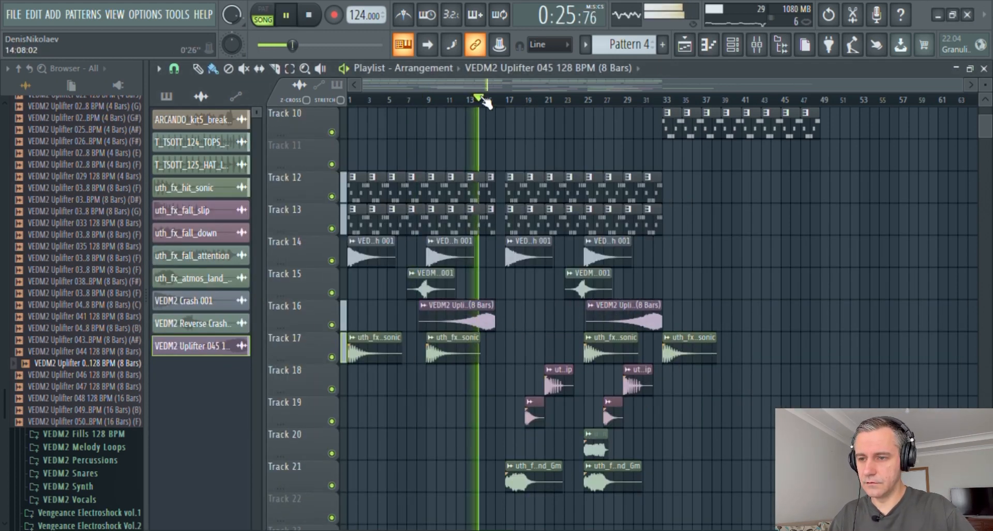
double_click(482, 325)
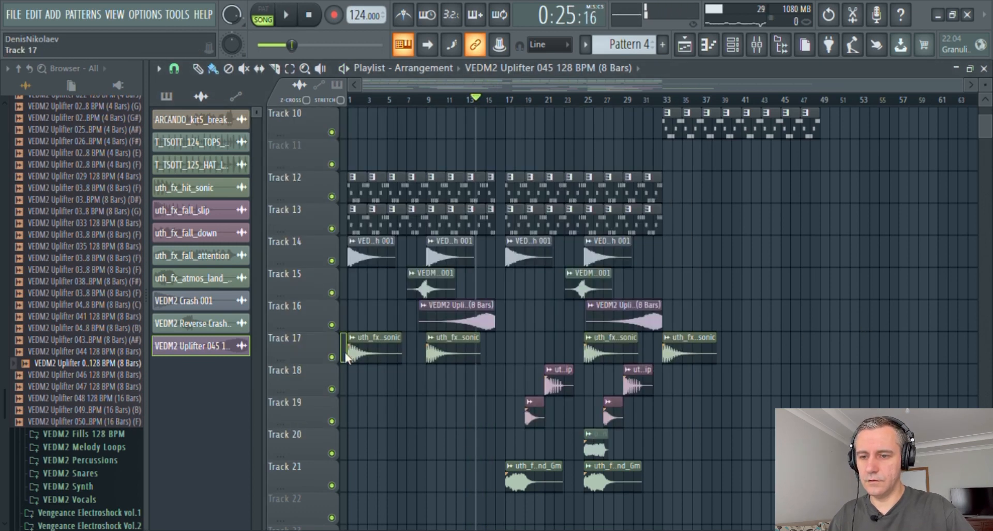
- Free up Track 17 below the uplifter by shifting the uth_fx_hit_sonic track and those beneath it down one
scroll(346, 357, "up", 3)
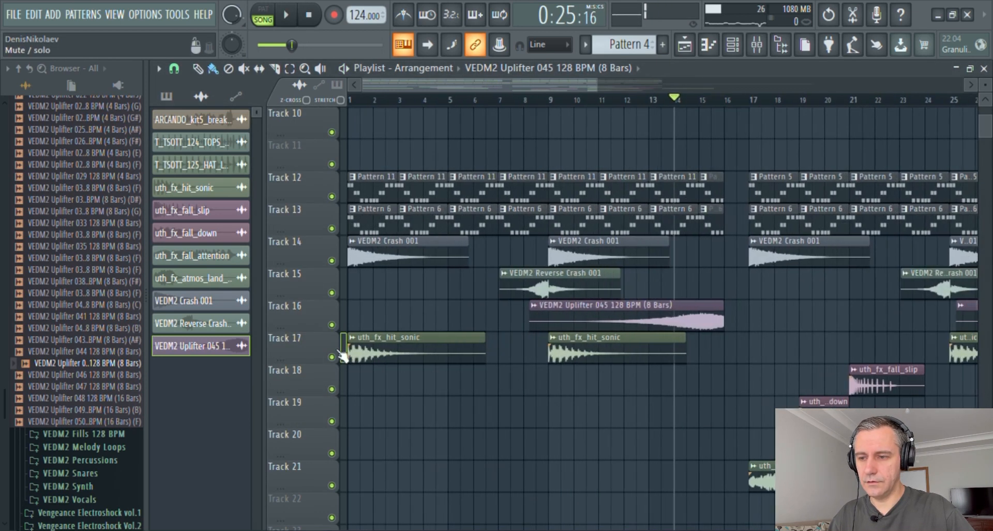
left_click(363, 451)
scroll(590, 339, "down", 2)
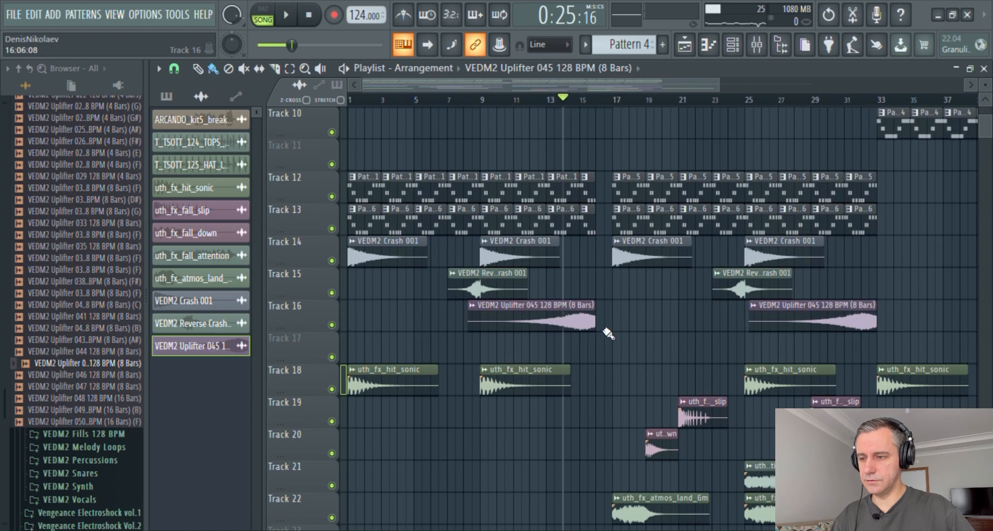
- Examine the Serum notes of Pattern 5 in the piano roll to determine the key for a tonal uplifter
double_click(741, 66)
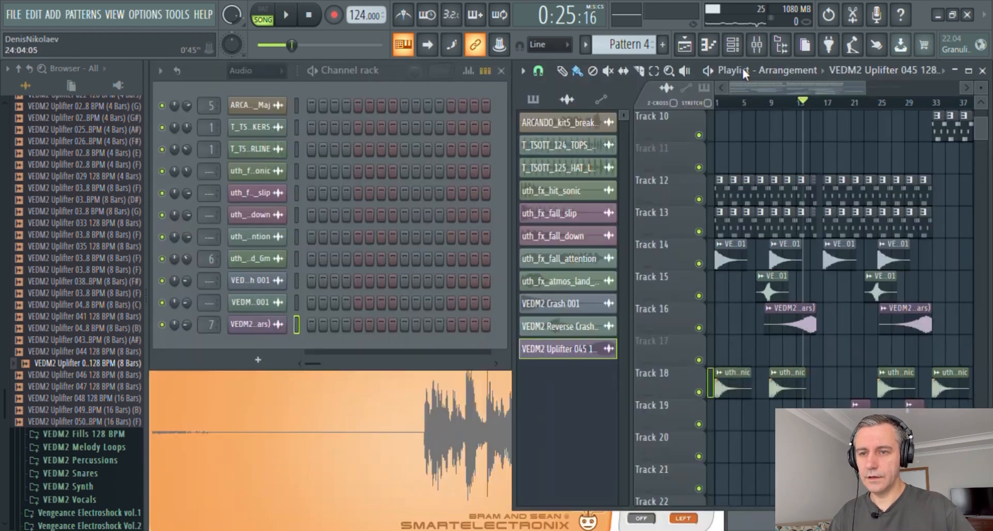
scroll(818, 229, "up", 4)
scroll(817, 229, "down", 2)
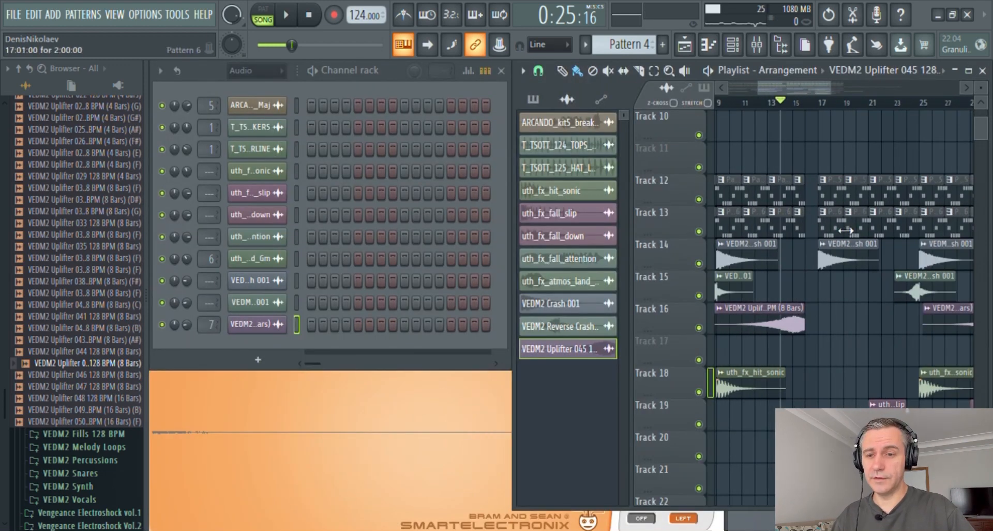
double_click(847, 196)
left_click(391, 111)
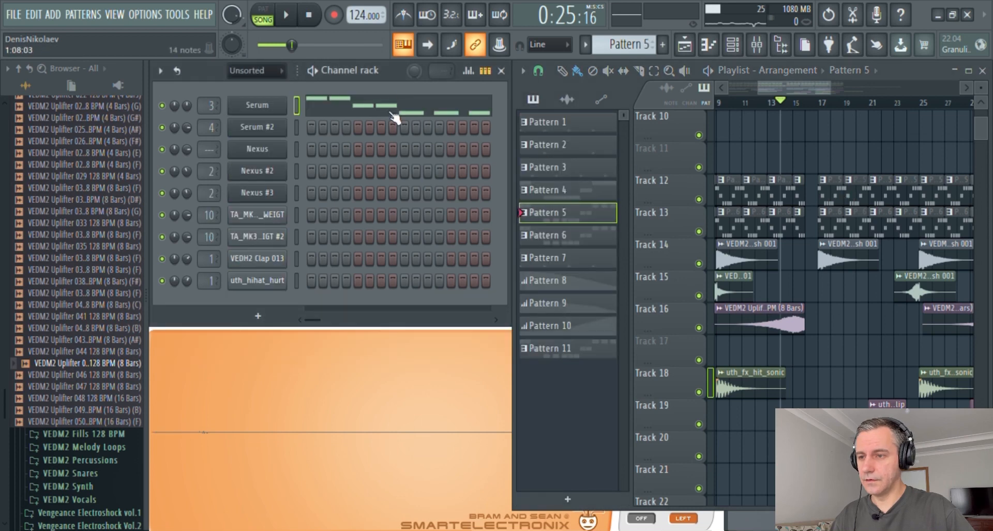
scroll(199, 258, "up", 4)
scroll(187, 264, "up", 3)
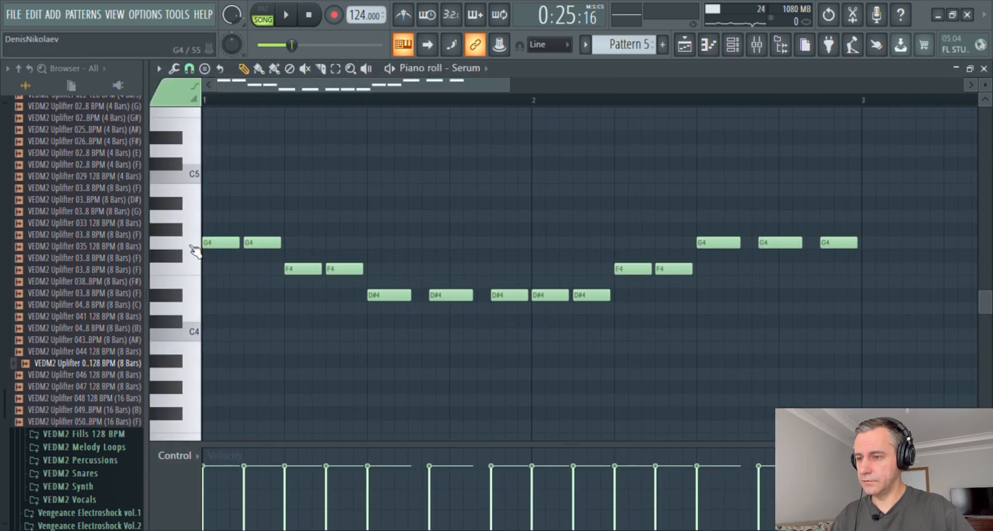
key("F7")
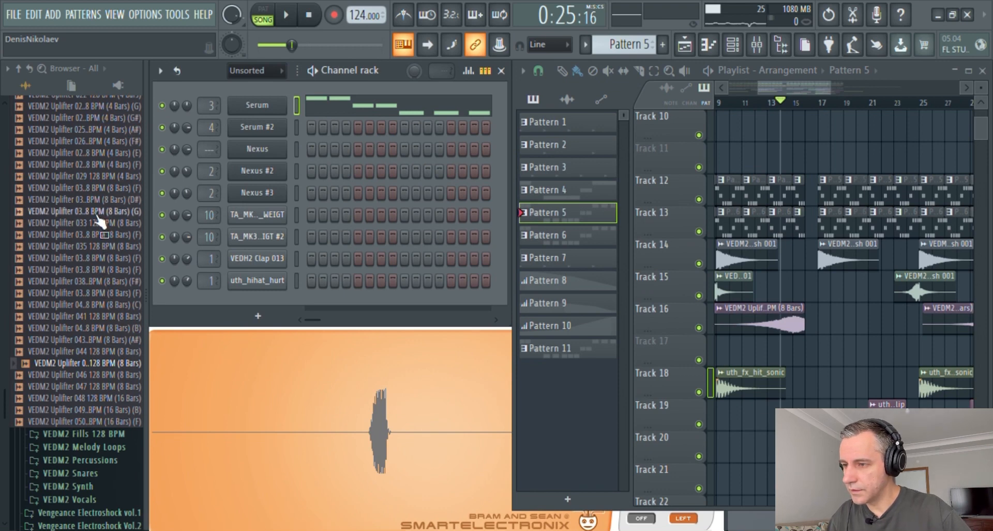
- Place VEDM2 Uplifter 032 128 BPM (8 Bars) (G) on Track 17 with Auto time stretching, aligning its peak near bar 16
left_click_drag(98, 217, 750, 358)
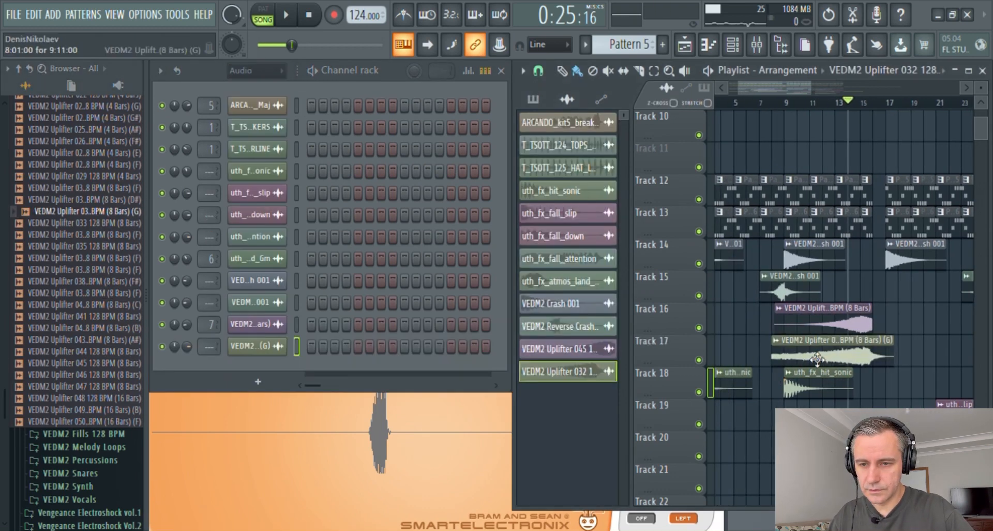
scroll(829, 361, "down", 2)
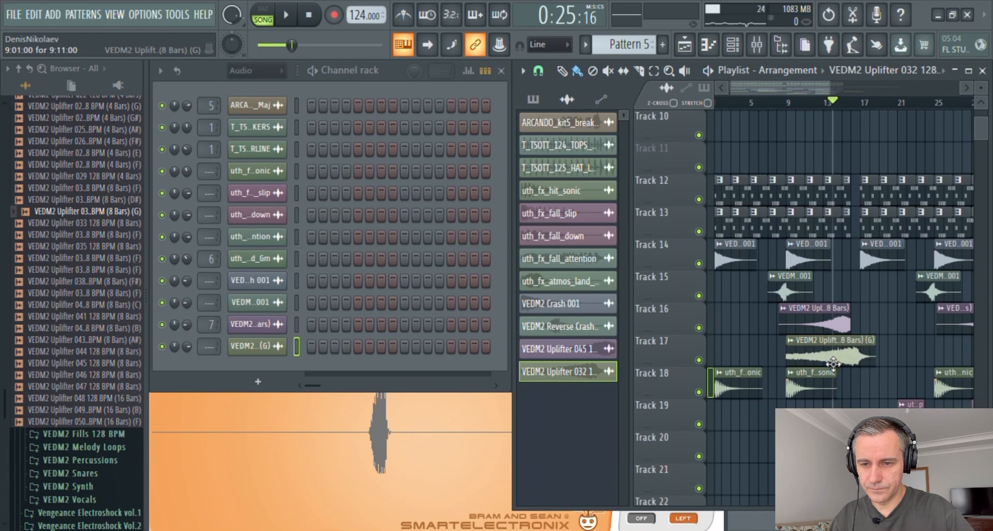
double_click(832, 363)
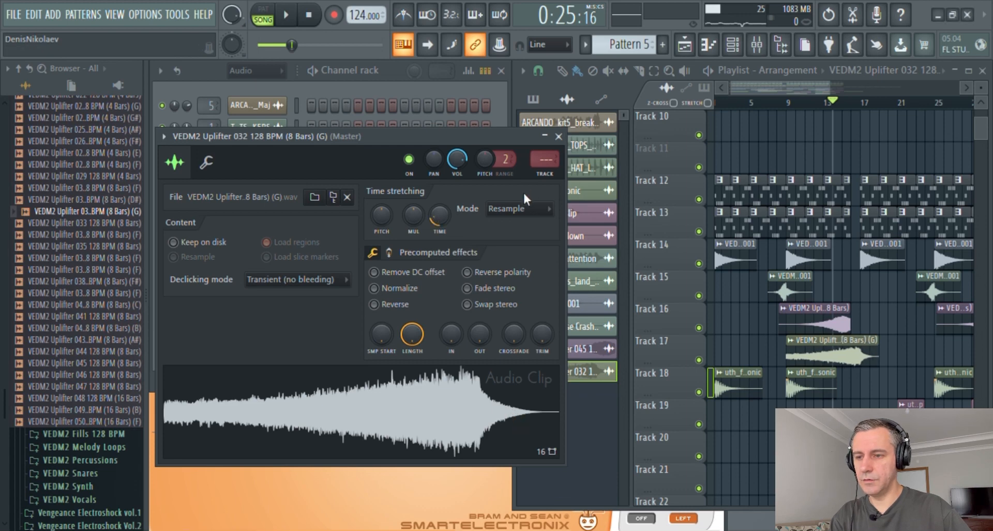
left_click(543, 209)
left_click(523, 222)
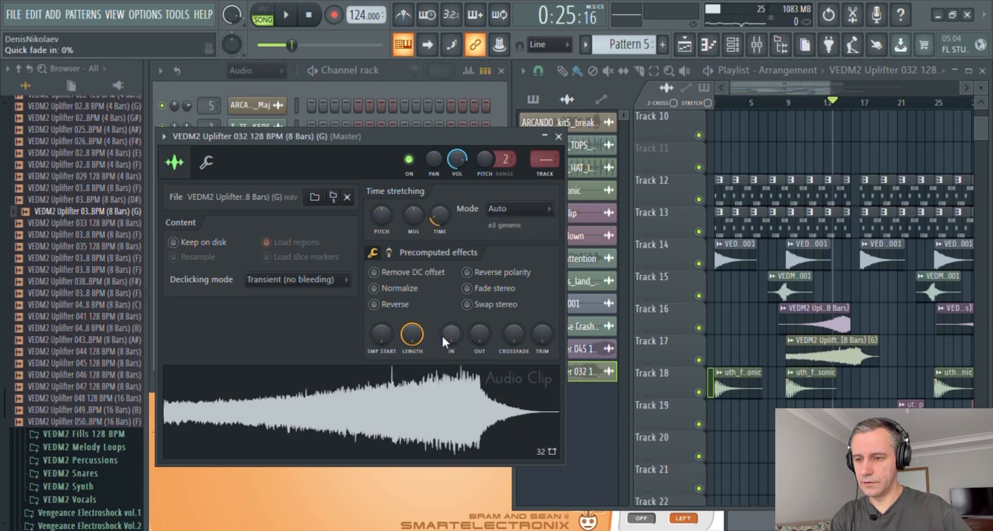
left_click_drag(847, 364, 838, 365)
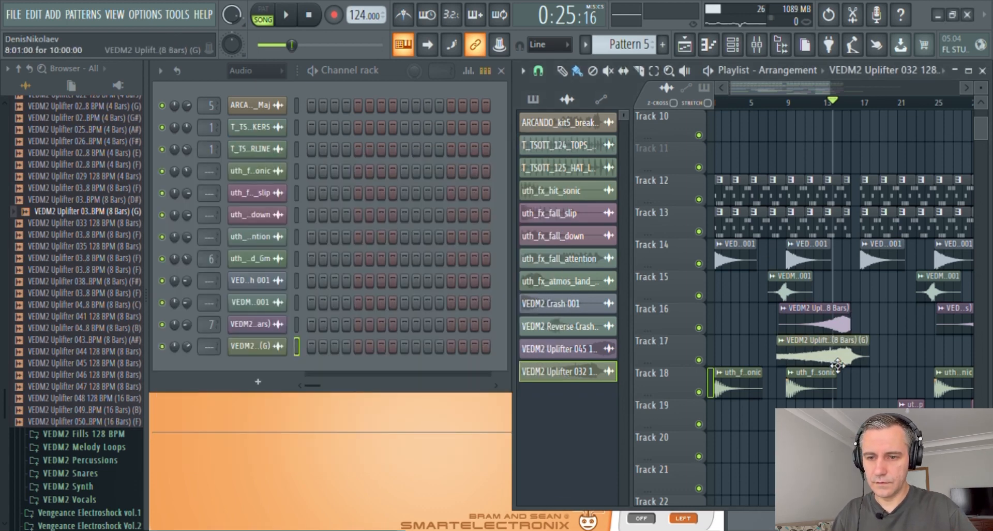
- Lower the VEDM2 Uplifter 032 channel volume to about 46% while playing the song from about bar 13
left_click(826, 103)
key("space")
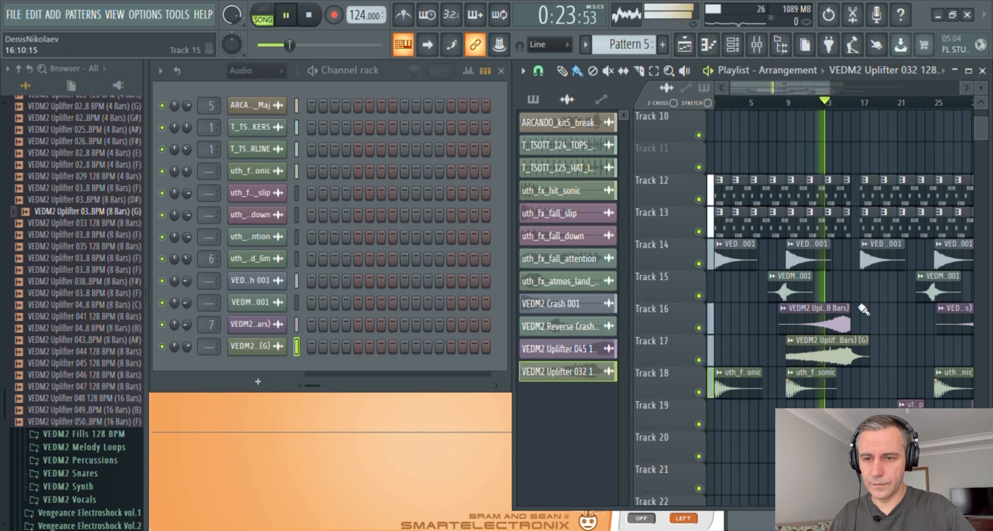
scroll(859, 323, "down", 2)
double_click(822, 361)
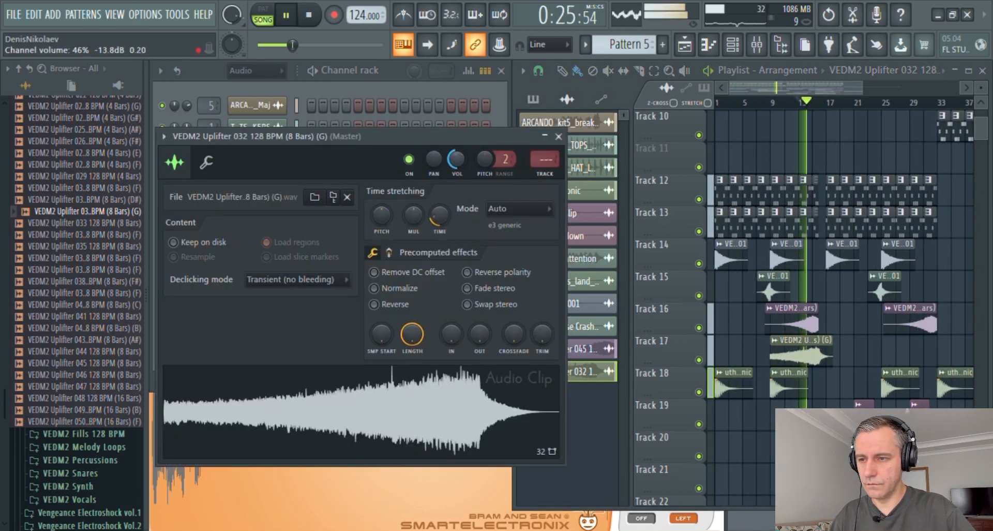
left_click_drag(456, 160, 456, 161)
key("Escape")
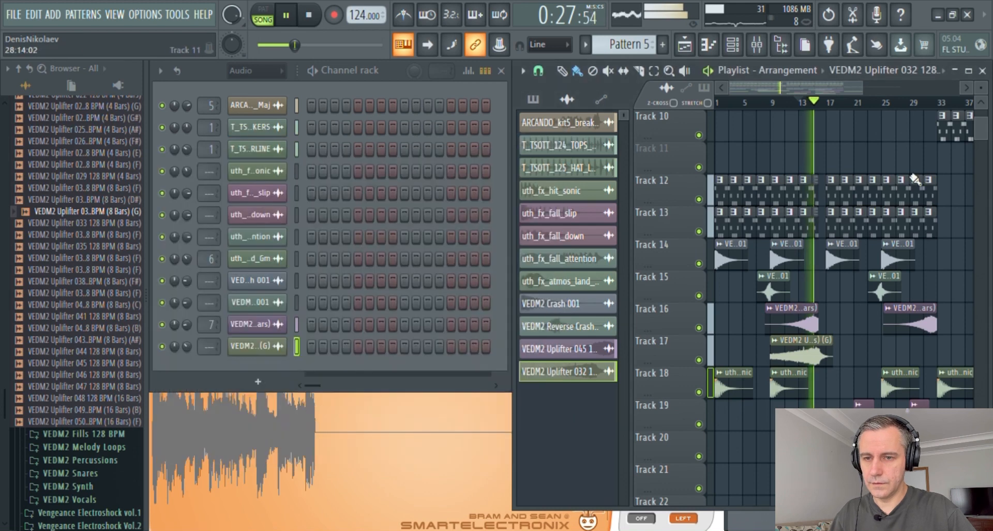
- Lower the VEDM2 Uplifter 032 channel volume to about 36% during playback, then stop the song
double_click(813, 355)
left_click_drag(455, 159, 456, 162)
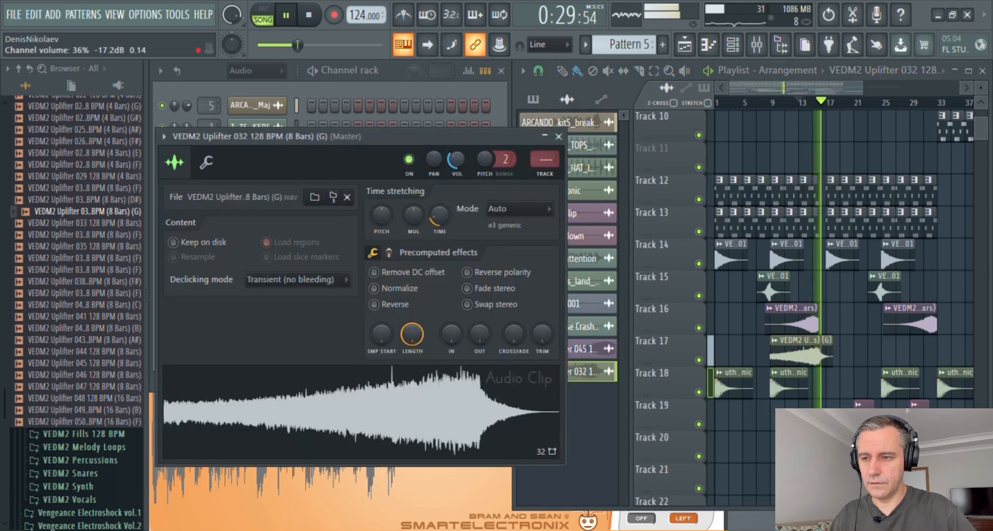
key("Escape")
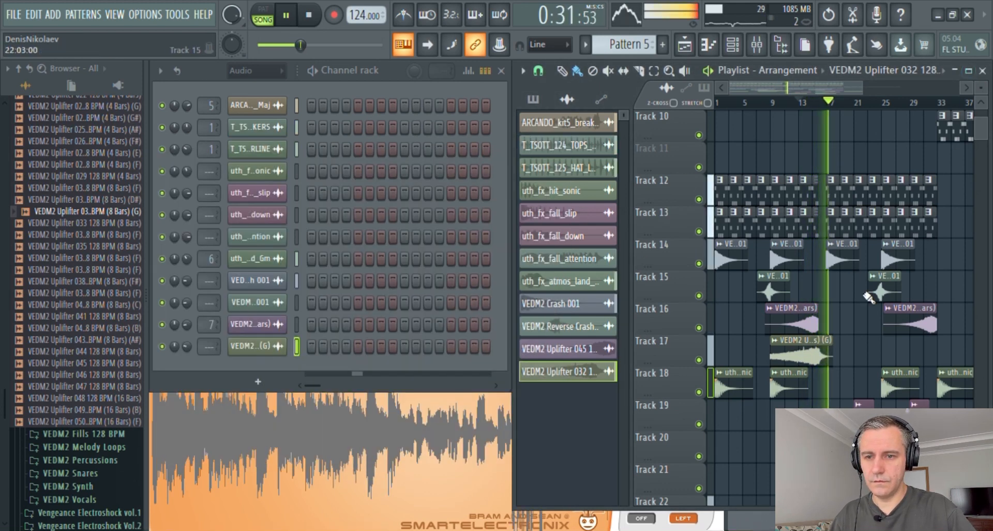
key("space")
- Free up Track 18 below the second uplifter by shifting the uth_fx_hit_sonic track and those beneath it down one
scroll(840, 343, "up", 2)
scroll(842, 346, "down", 3)
scroll(659, 278, "down", 4)
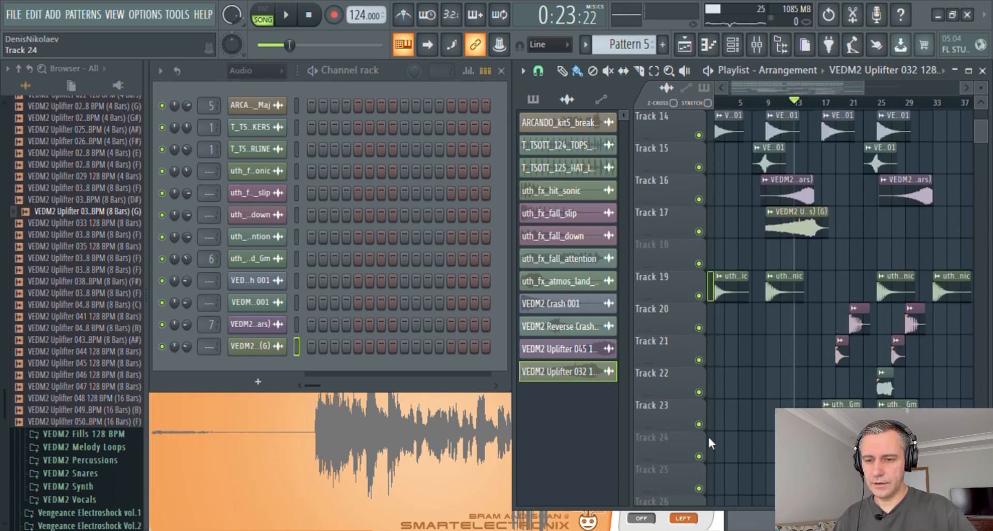
- Place the BREATHE_CAROLINA_125_snare_loop_buildup_long sample from the LOOPS 2021 FXSS folder on Track 18 at bar 9
scroll(756, 290, "up", 4)
scroll(755, 290, "down", 2)
left_click_drag(3, 404, 1, 325)
right_click(2, 328)
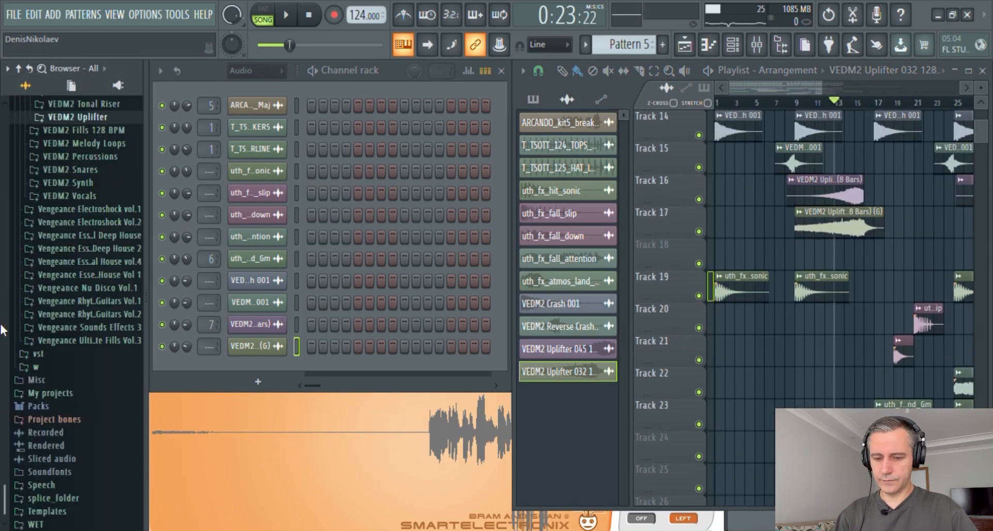
right_click(2, 328)
right_click(2, 328)
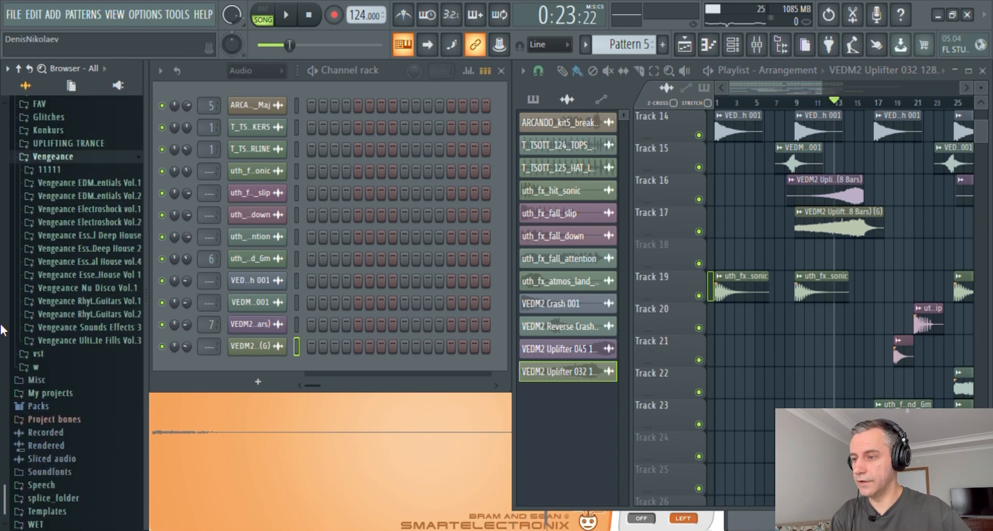
right_click(2, 328)
left_click(57, 263)
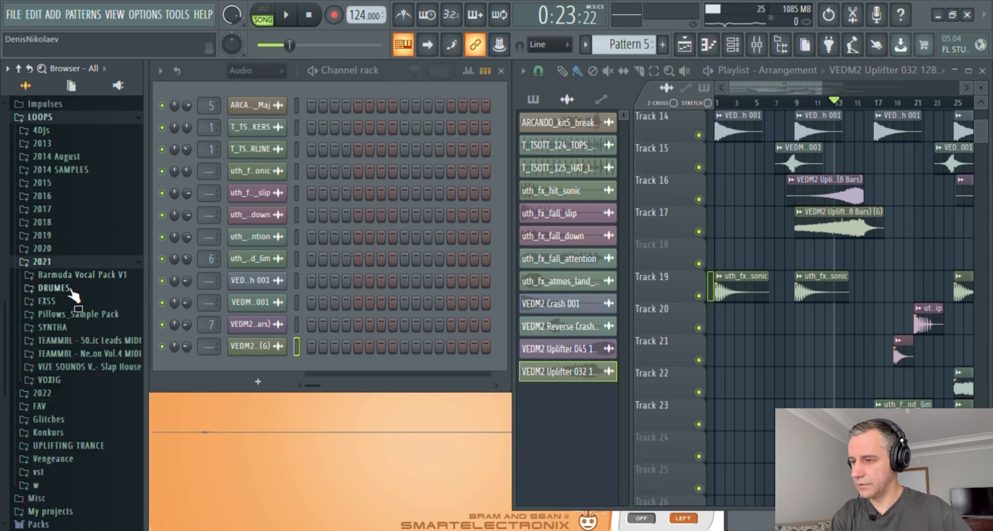
left_click(65, 302)
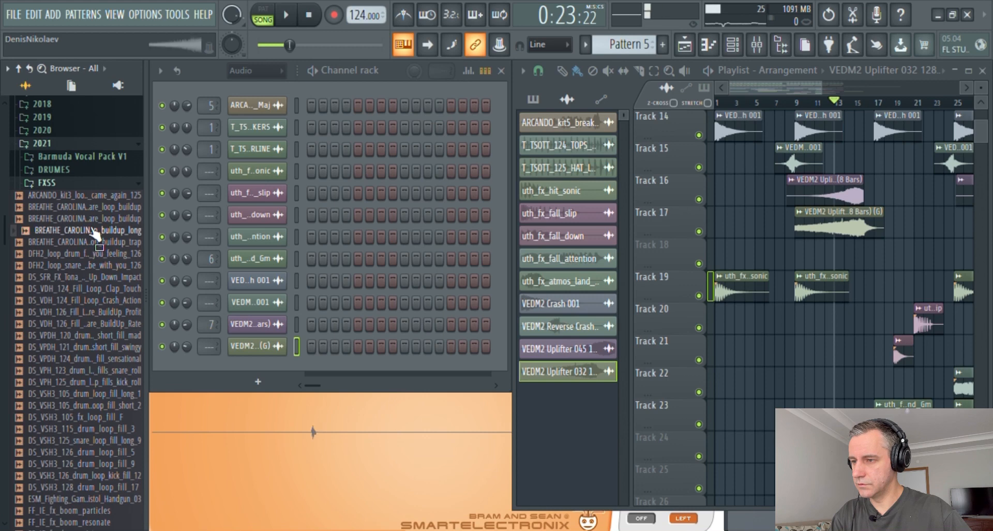
left_click_drag(85, 234, 796, 261)
- Time-stretch the snare buildup clip on Track 18 to exactly 8 bars (8:00:00) in Resample mode
scroll(885, 263, "up", 4)
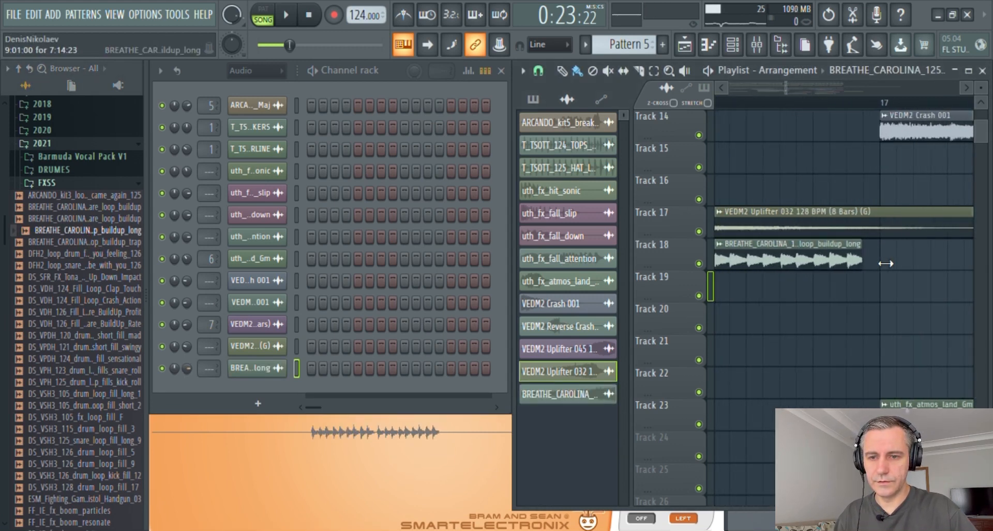
scroll(885, 263, "down", 2)
double_click(845, 261)
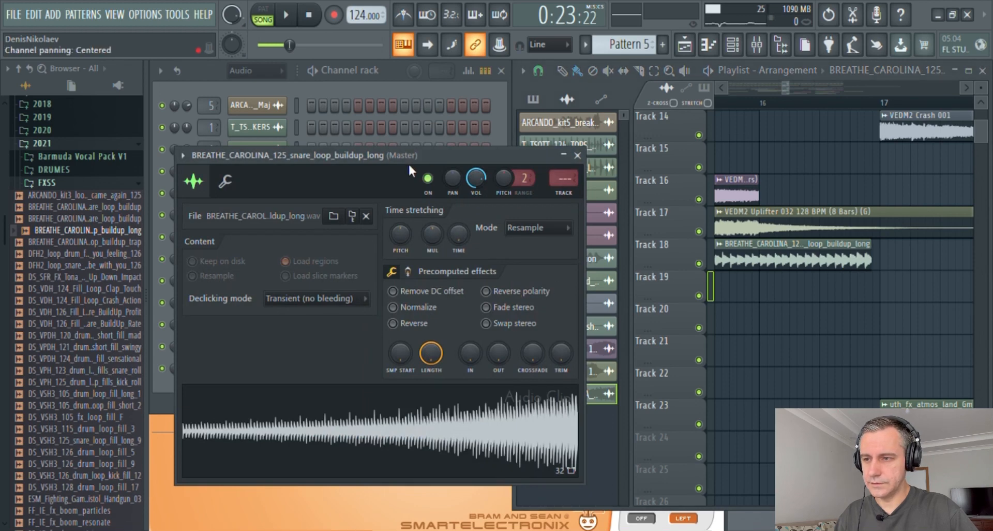
left_click_drag(460, 236, 461, 212)
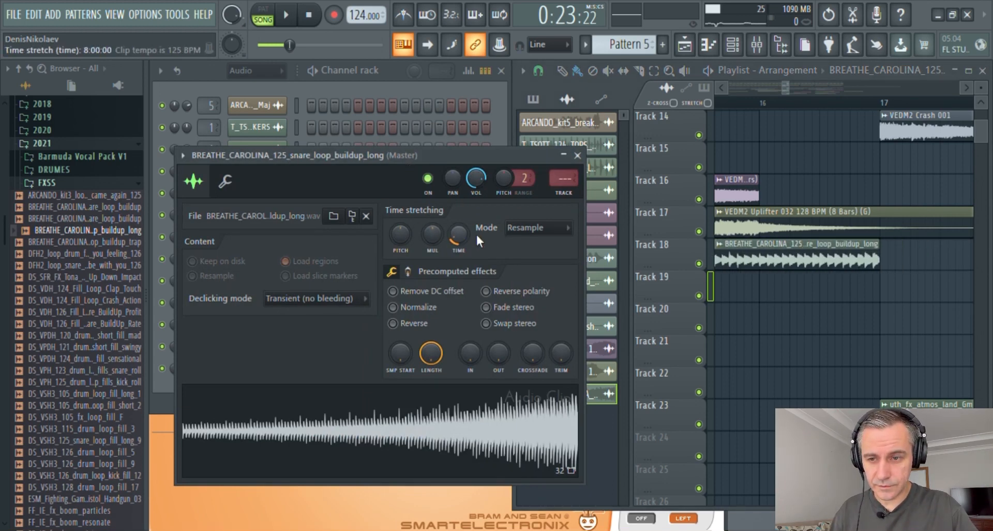
key("Escape")
- Trim the snare buildup to end at bar 16 with the Track 16 uplifter and lower its channel volume to about 56%
scroll(865, 263, "down", 3)
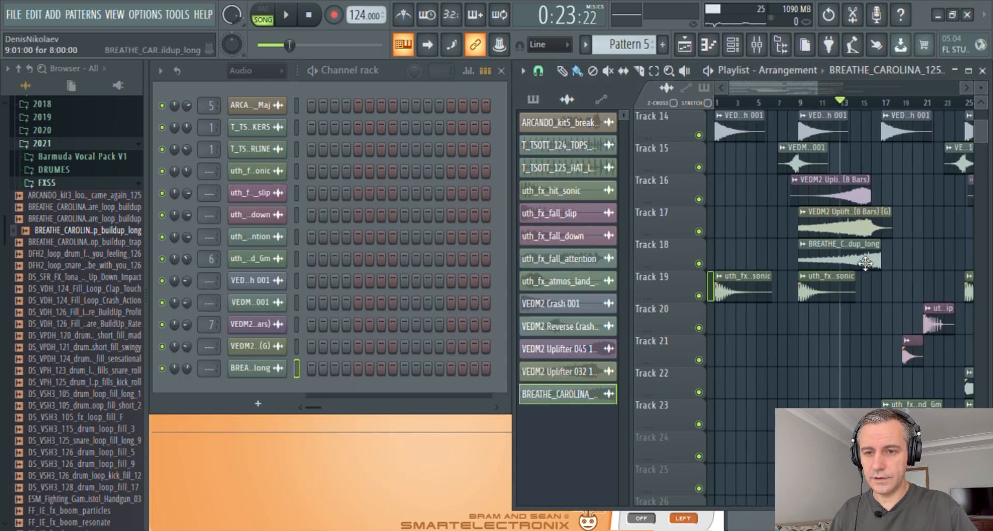
key("space")
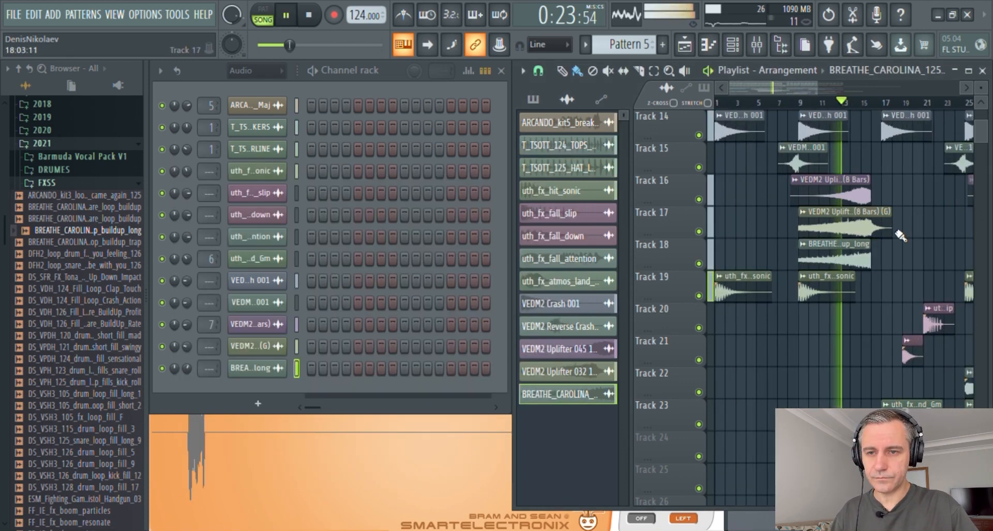
scroll(898, 233, "right", 2)
double_click(825, 266)
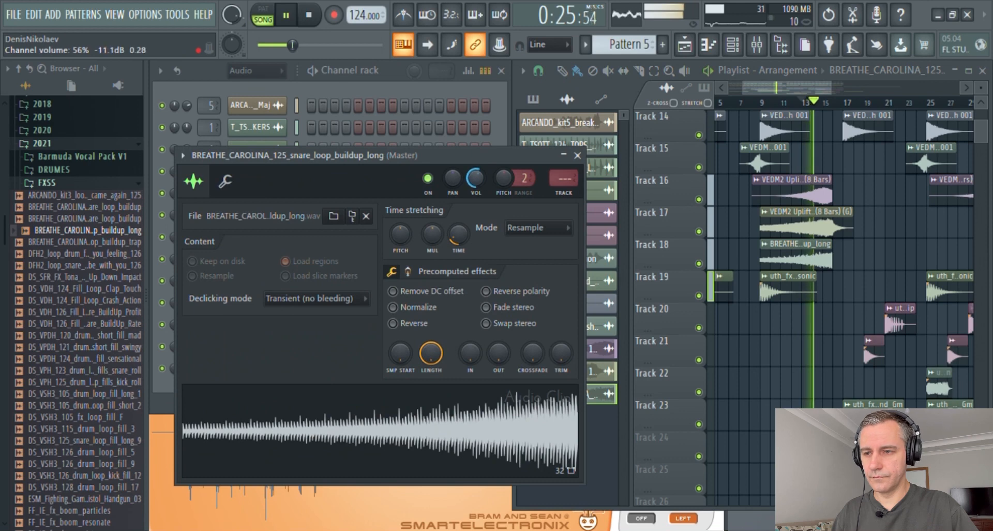
key("Escape")
- Listen to the buildup's transition into the section at bar 17 and examine the clips around it
scroll(816, 293, "up", 2)
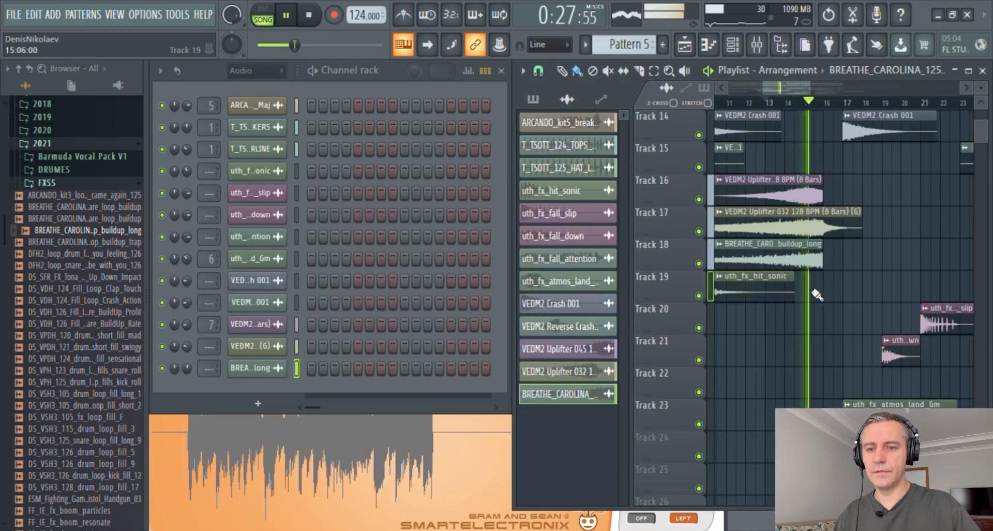
scroll(816, 293, "up", 1)
scroll(816, 294, "down", 3)
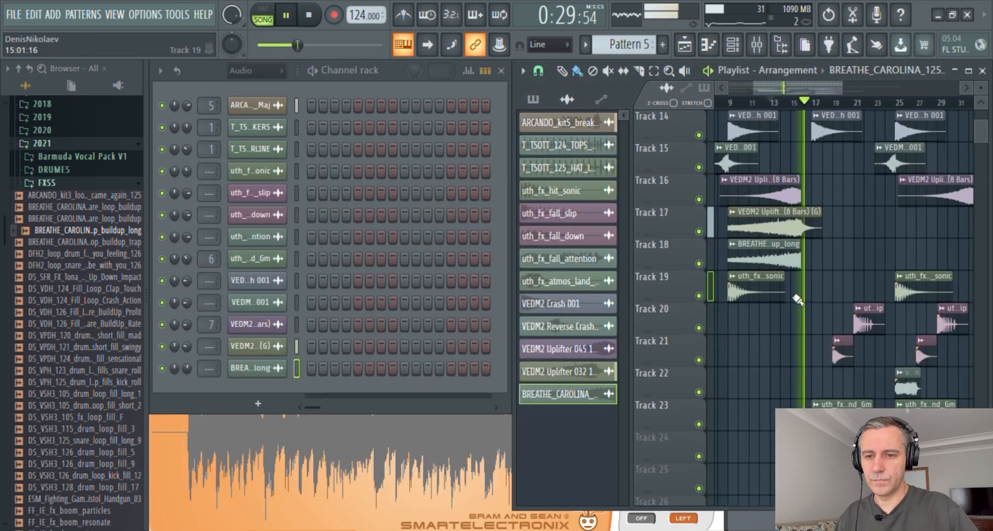
scroll(834, 303, "up", 7)
scroll(834, 316, "down", 6)
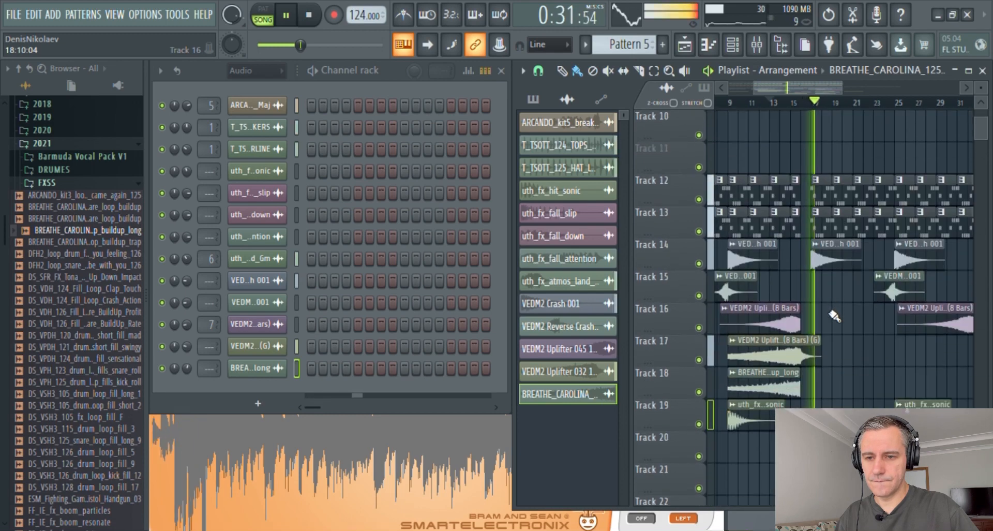
scroll(804, 311, "up", 1)
scroll(802, 306, "up", 9)
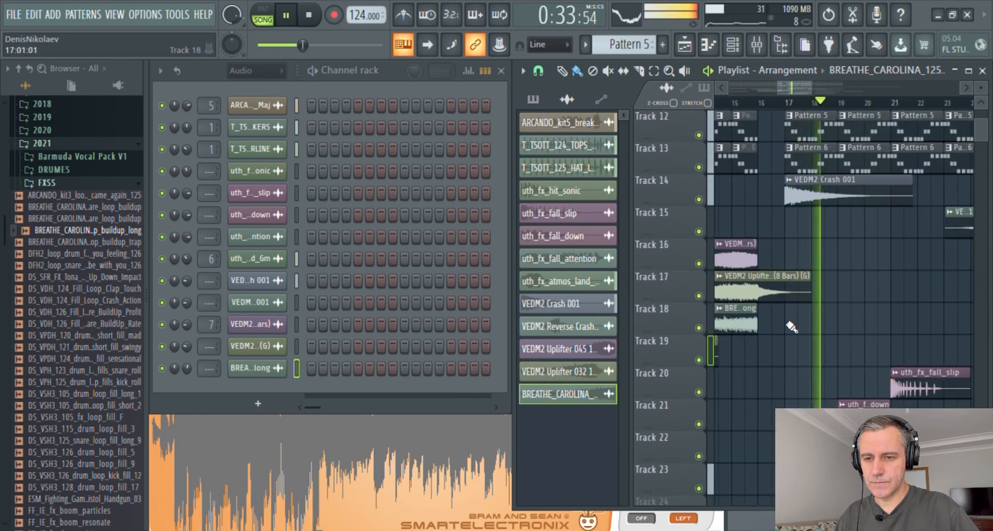
- Add CamelCrusher with the British Clean patch to slot 3 of Insert 5, the ARCANDO vocal's mixer track
scroll(786, 290, "down", 1)
double_click(765, 275)
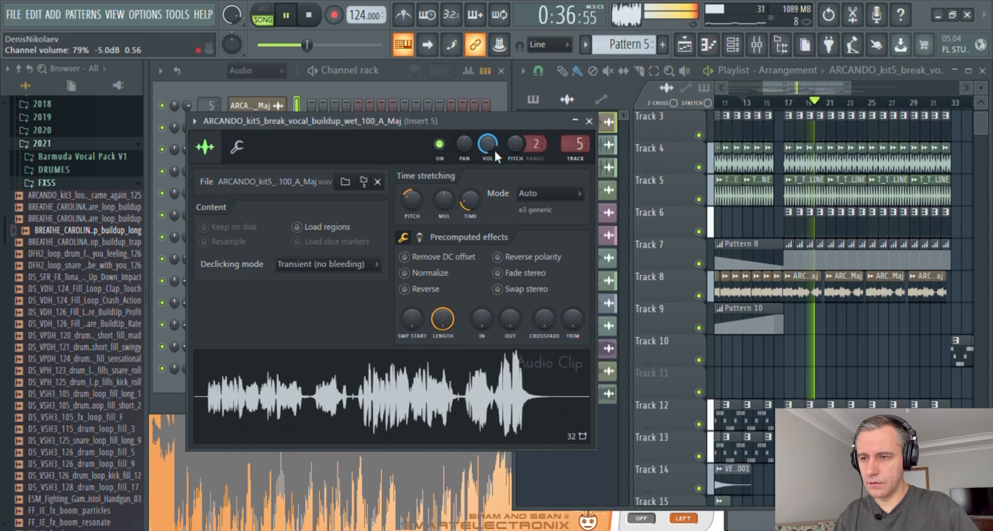
key("space")
key("F9")
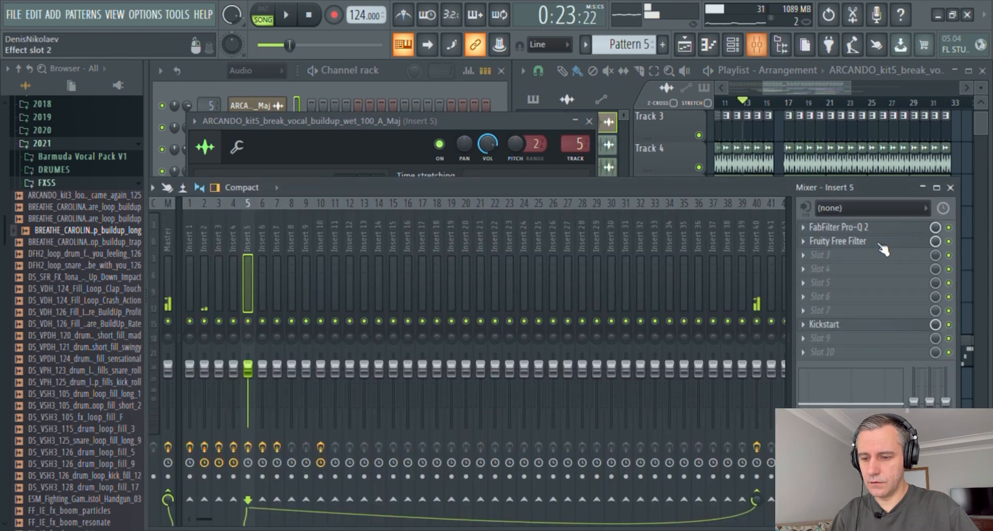
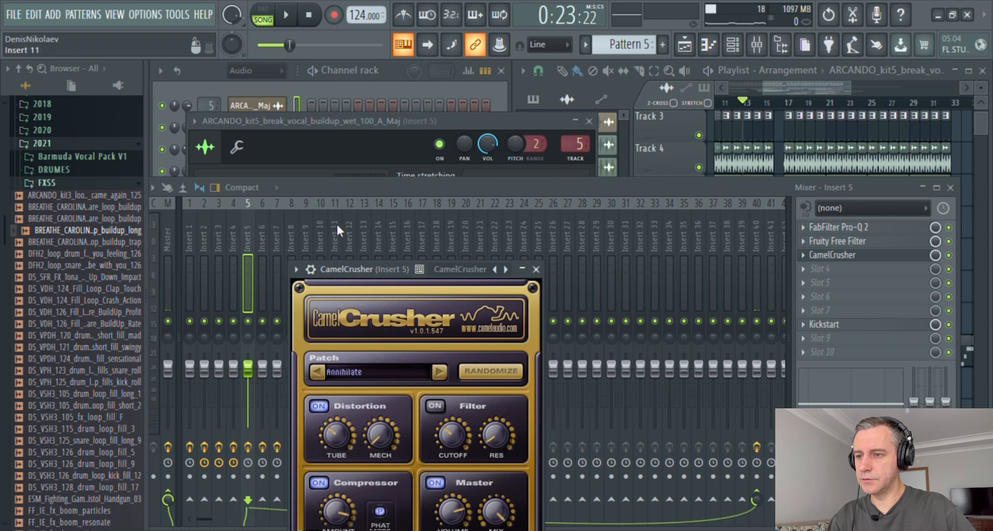
left_click_drag(359, 280, 309, 134)
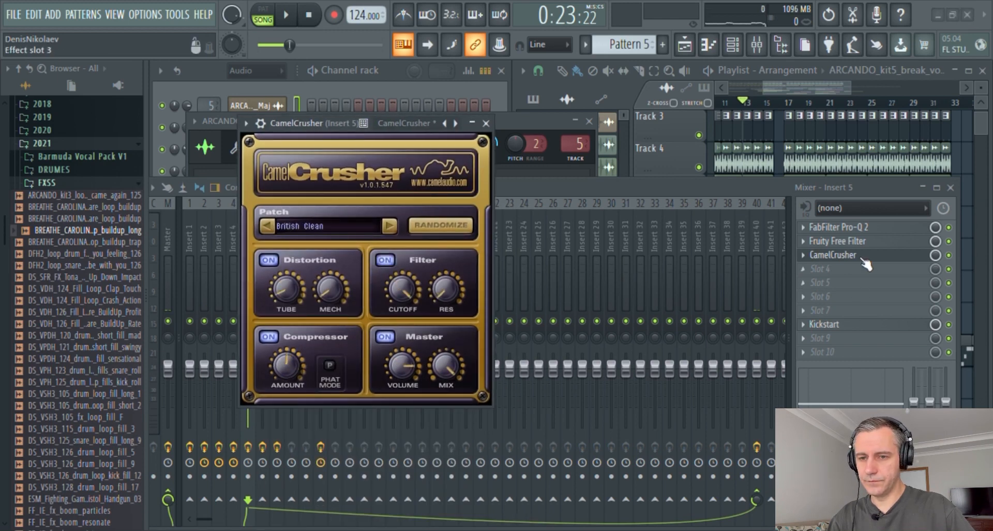
- Lower the ARCANDO vocal channel volume to about 54% while playing the song from bar 17
left_click(950, 187)
left_click(789, 107)
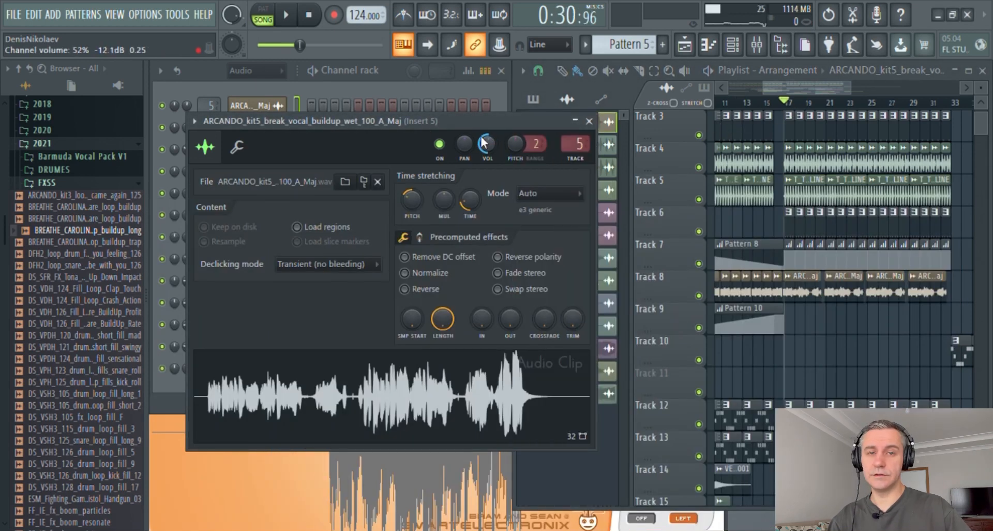
key("space")
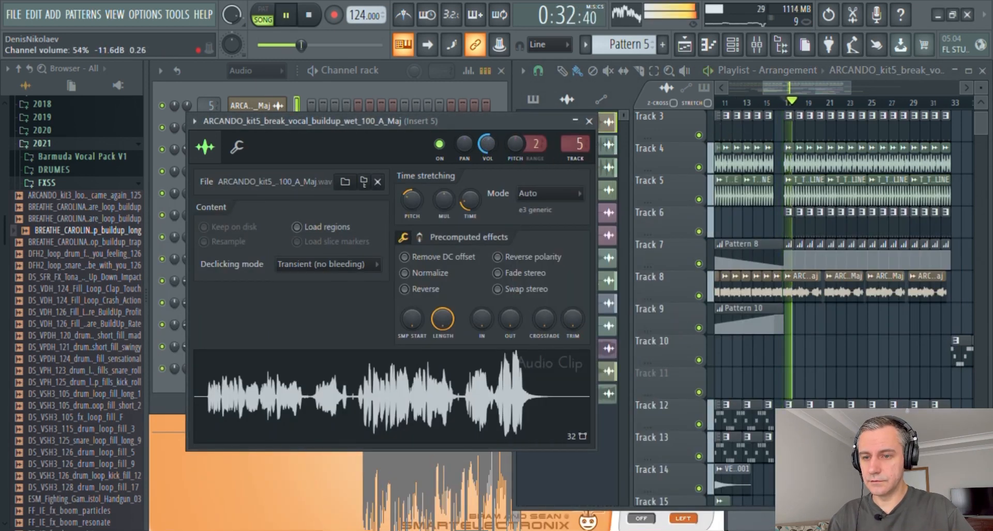
left_click(589, 120)
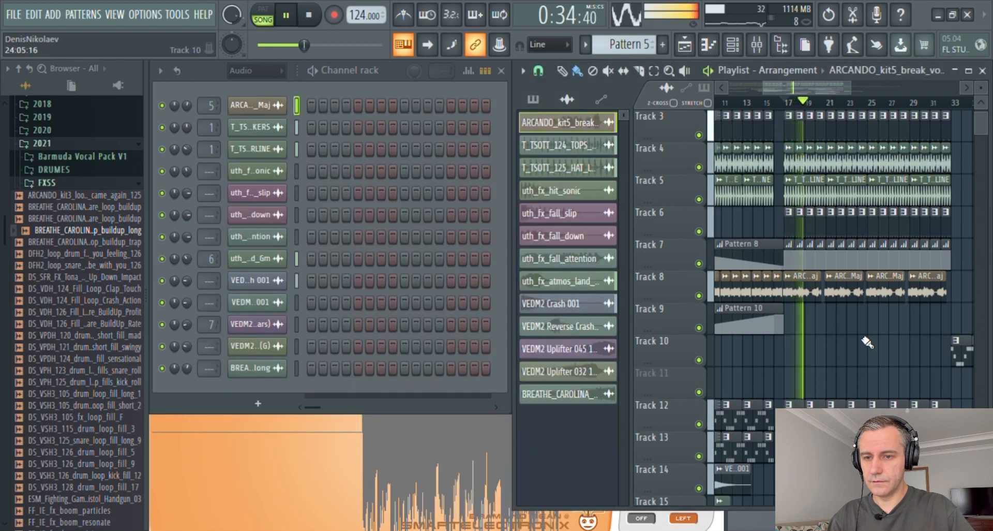
double_click(807, 290)
key("space")
- Solo Track 21 and play its uth_fx_fall_down clip from about bar 19
scroll(809, 294, "down", 4)
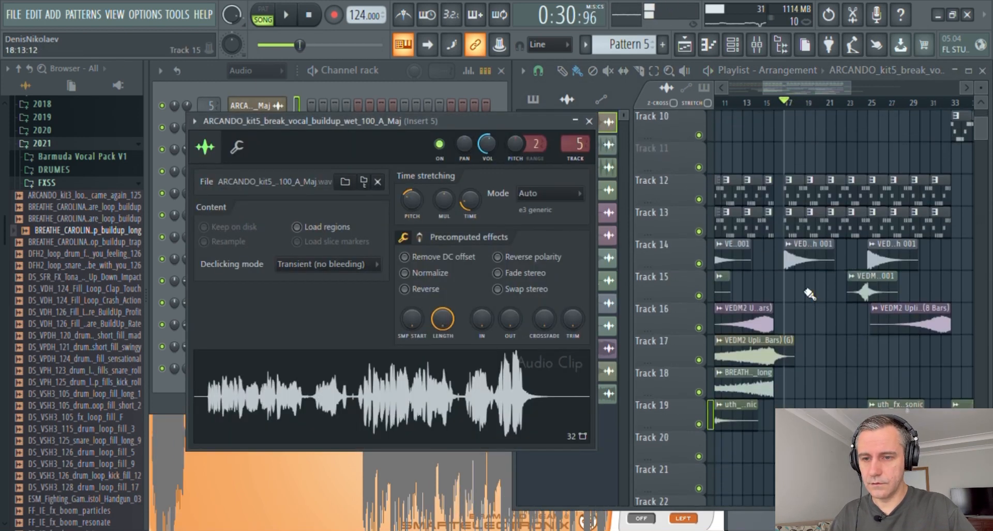
scroll(810, 293, "down", 3)
scroll(830, 331, "up", 1)
scroll(818, 334, "right", 1)
left_click(589, 120)
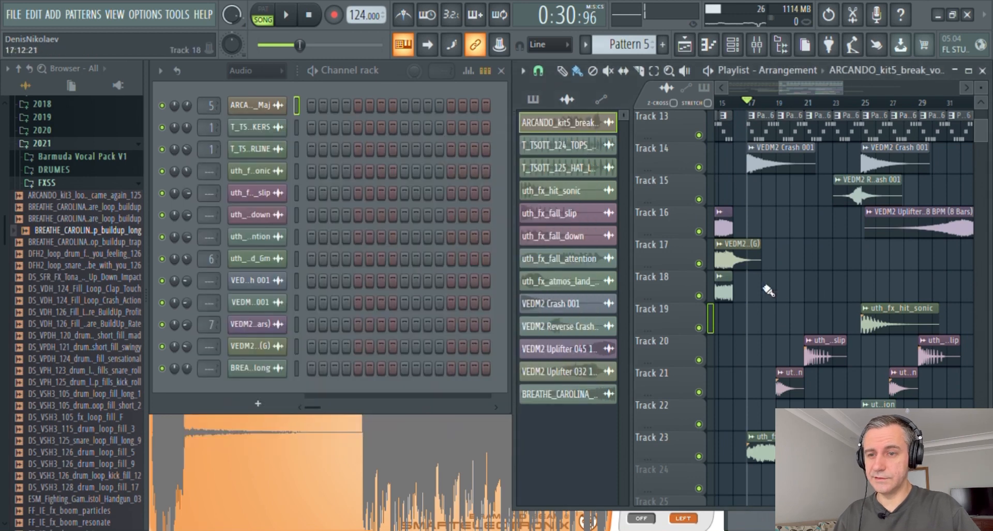
scroll(778, 358, "up", 4)
scroll(768, 339, "down", 3)
scroll(773, 290, "down", 2)
scroll(732, 314, "up", 3)
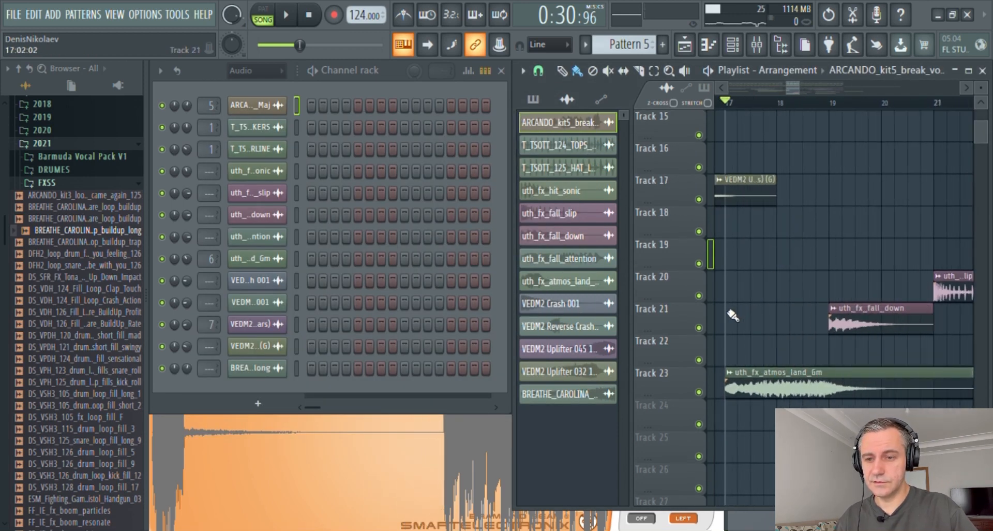
scroll(733, 315, "down", 2)
scroll(784, 317, "up", 3)
scroll(776, 318, "down", 2)
right_click(699, 360)
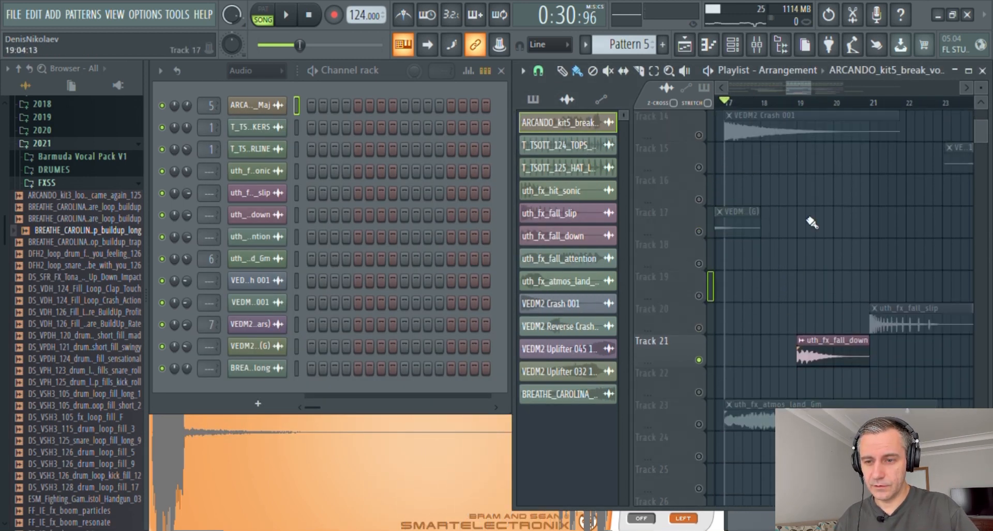
scroll(815, 331, "right", 1)
key("space")
- Route the uth_fx_fall_down channel to mixer Insert 1 and lower its volume to about 36%
double_click(818, 359)
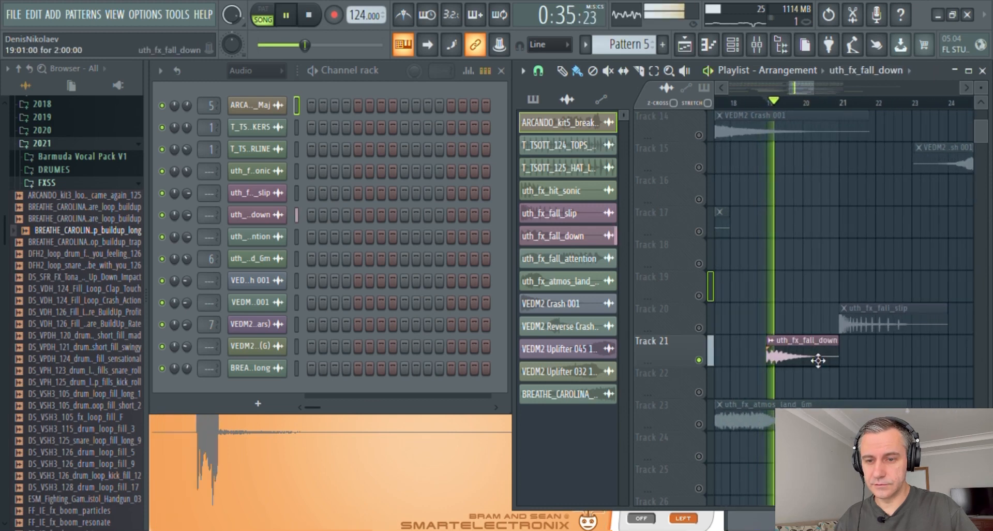
key("space")
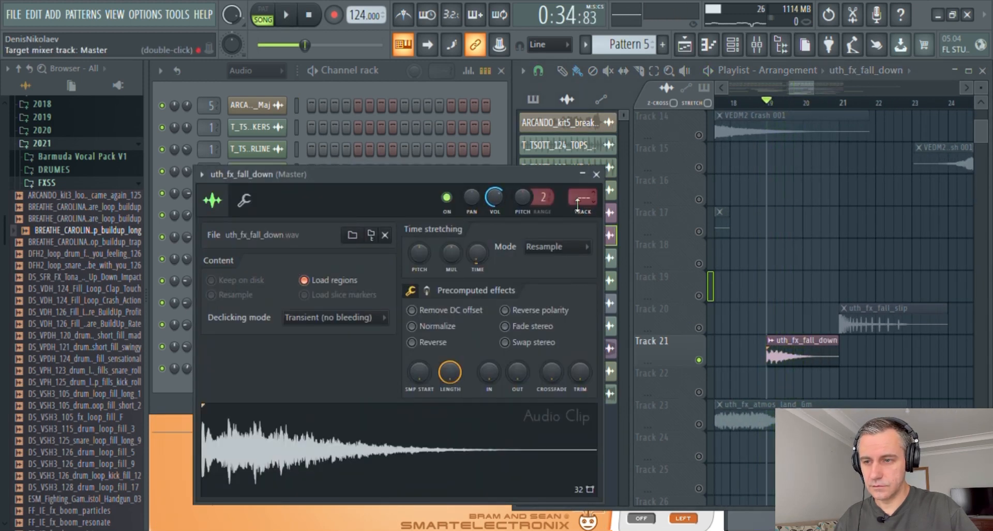
key("F9")
key("F9")
left_click_drag(555, 174, 540, 103)
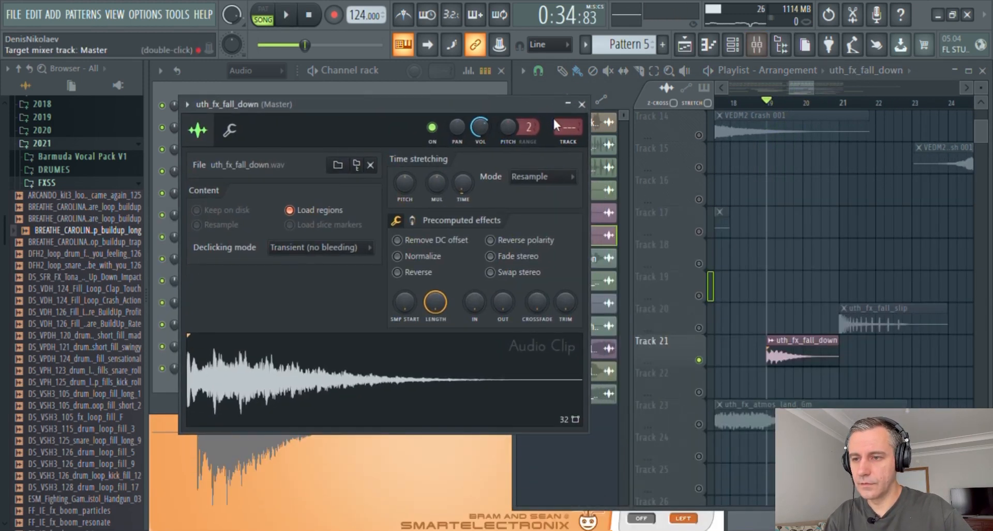
key("F9")
key("F9")
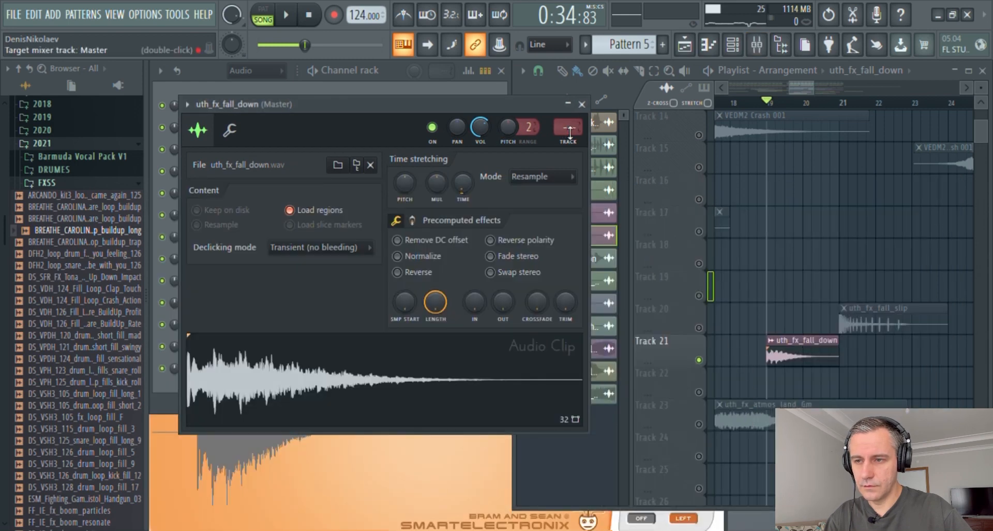
key("space")
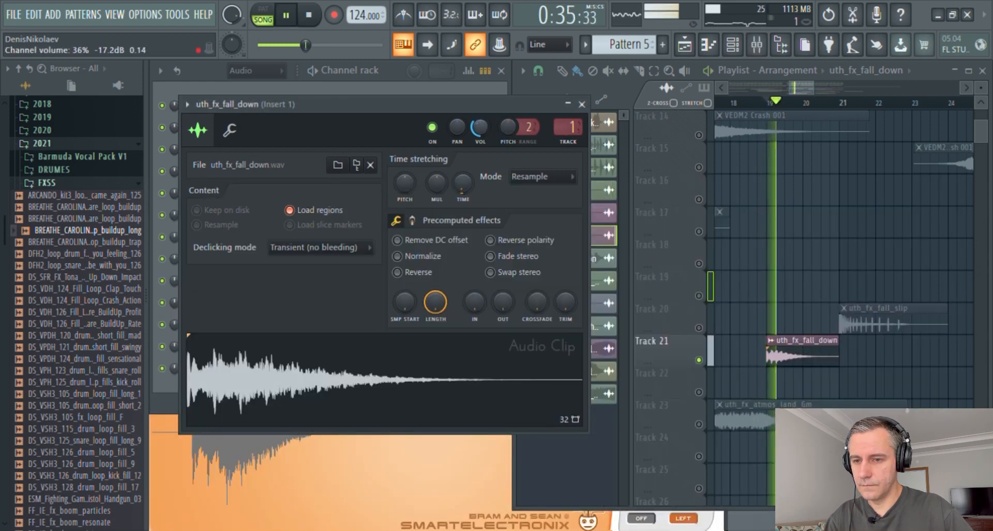
left_click(582, 104)
- Enable Track 20, route the uth_fx_fall_slip channel to mixer Insert 2 and lower its volume, playing it from bar 21
left_click(699, 327)
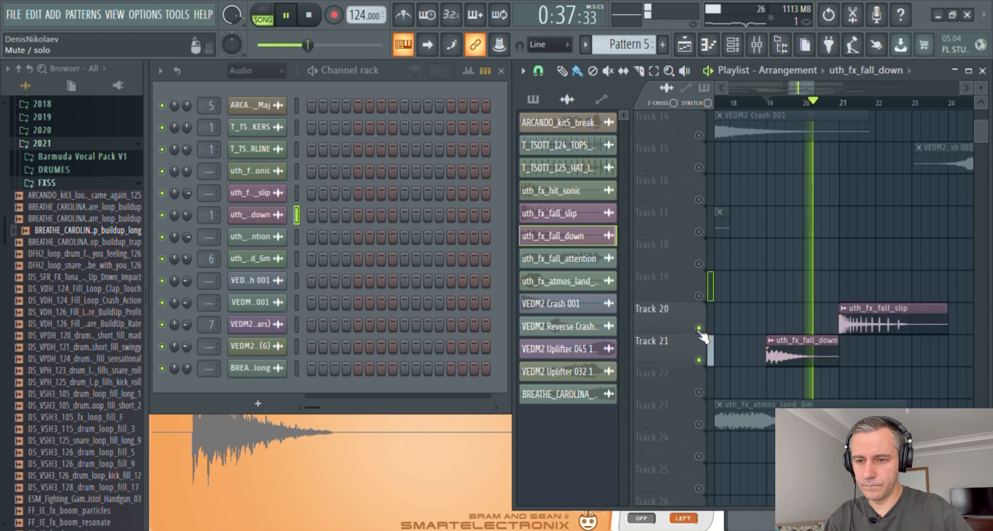
double_click(863, 308)
key("space")
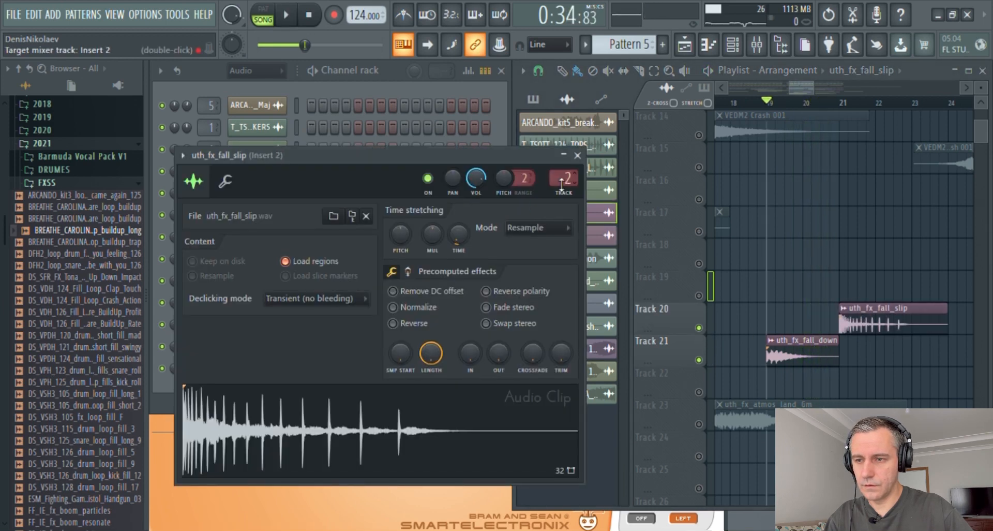
left_click(841, 102)
left_click_drag(476, 178, 475, 204)
key("space")
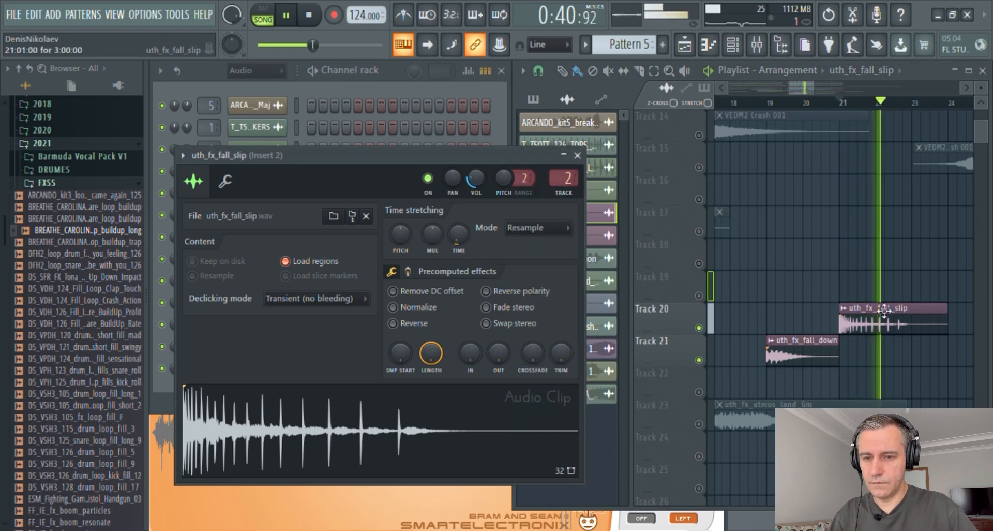
key("space")
- Shift the uth_fx_fall_slip sample's pitch by -200 cents, comparing it with the Track 12 pattern during playback from bar 21
scroll(889, 299, "up", 3)
scroll(890, 299, "down", 2)
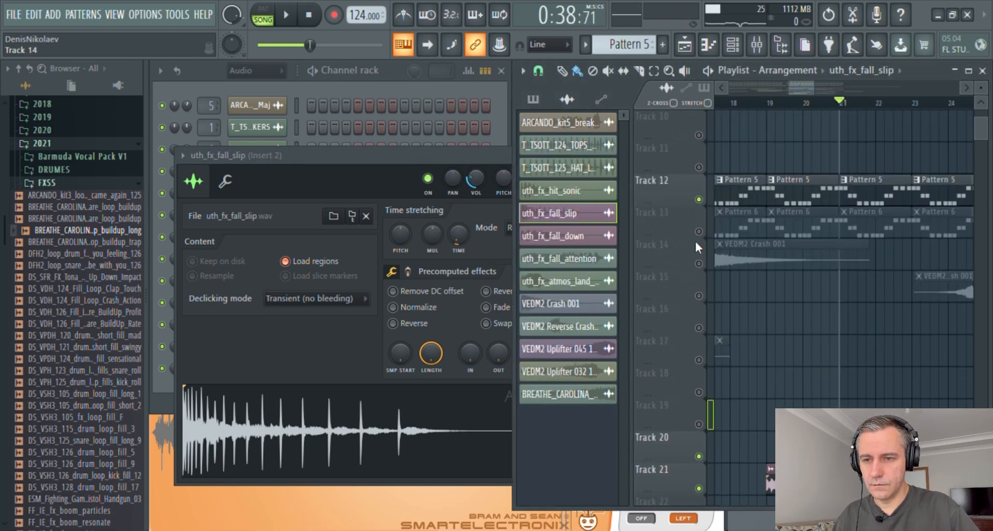
key("space")
scroll(839, 327, "down", 2)
left_click(466, 271)
key("space")
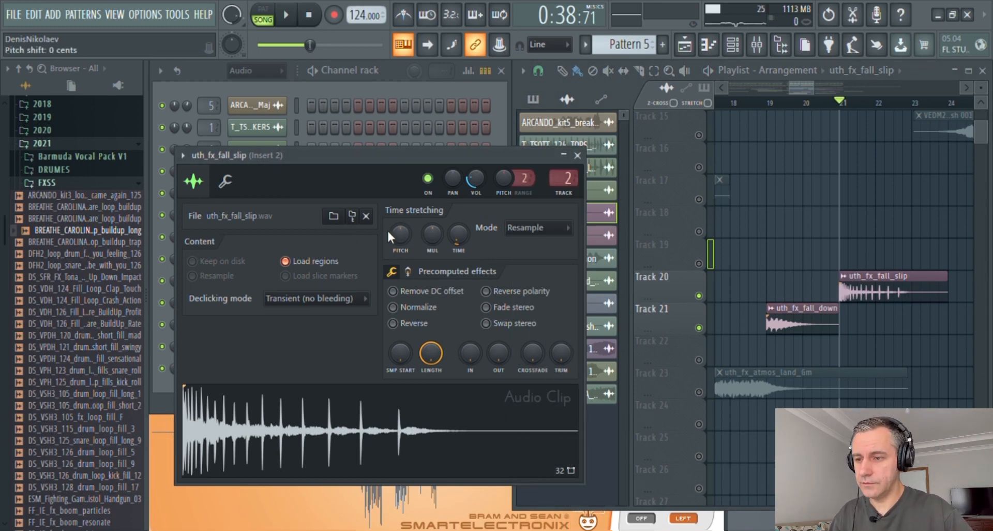
key("space")
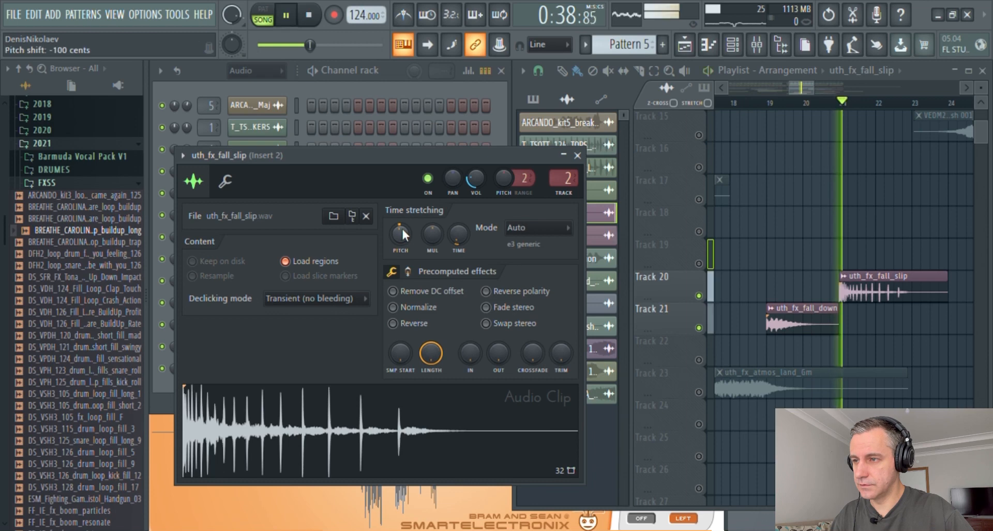
left_click_drag(403, 228, 404, 235)
key("space")
key("space")
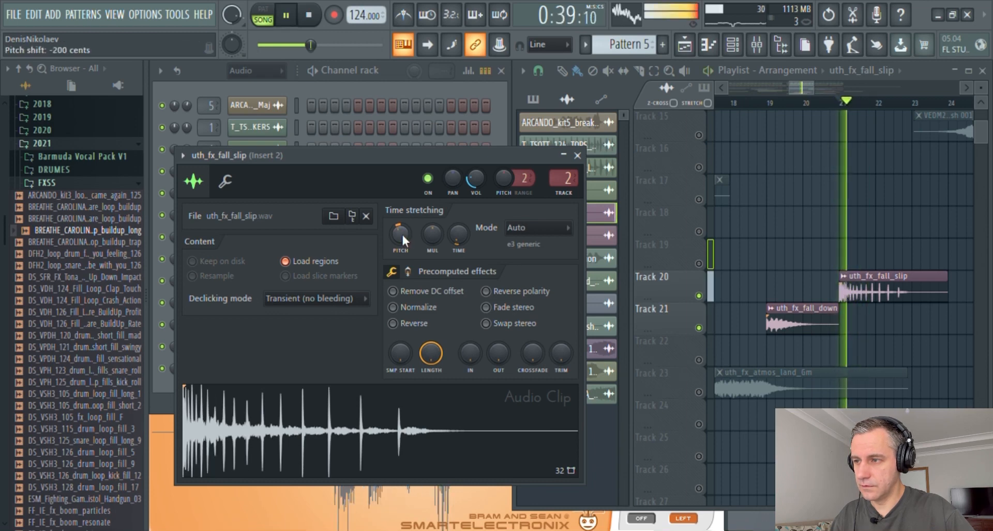
left_click(578, 156)
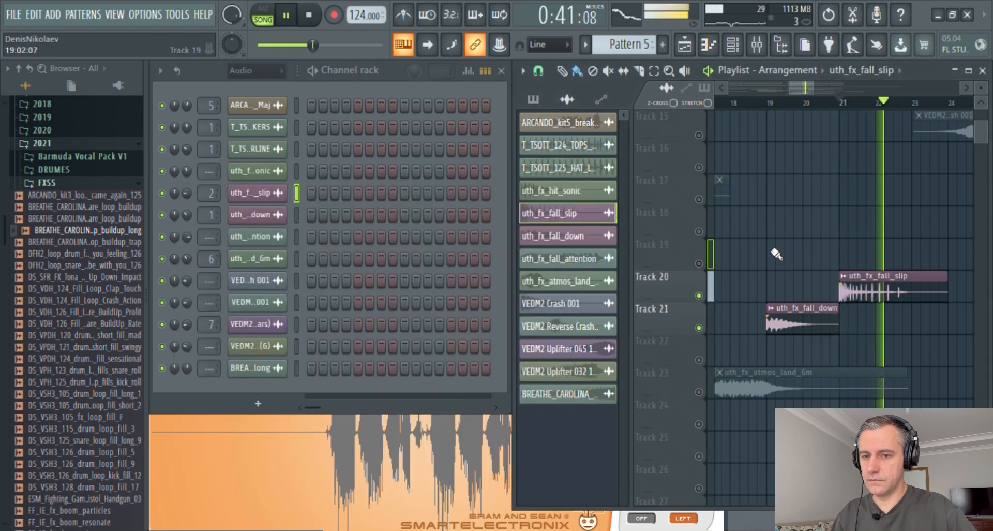
scroll(774, 251, "down", 3)
key("space")
- Enable Track 19 and listen to its uth_fx_hit_sonic clip from bar 25
scroll(851, 293, "right", 2)
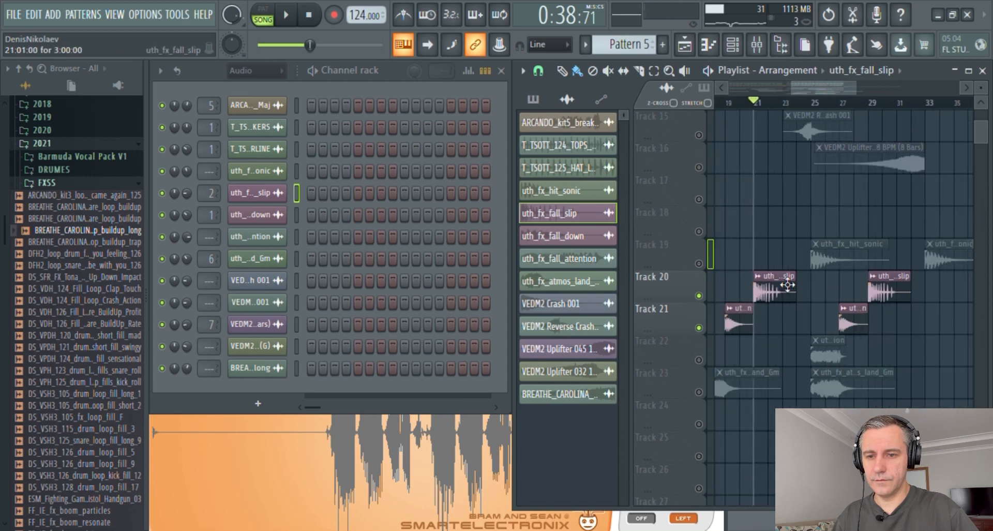
left_click(699, 263)
scroll(887, 258, "up", 3)
scroll(854, 228, "down", 1)
scroll(807, 187, "right", 1)
key("space")
scroll(749, 254, "up", 4)
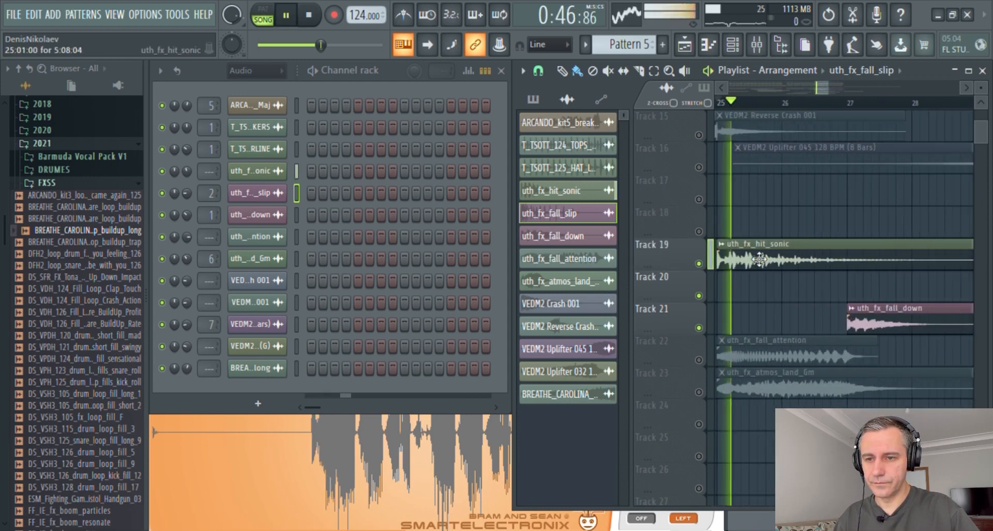
scroll(748, 256, "down", 3)
left_click(777, 265)
scroll(808, 322, "down", 2)
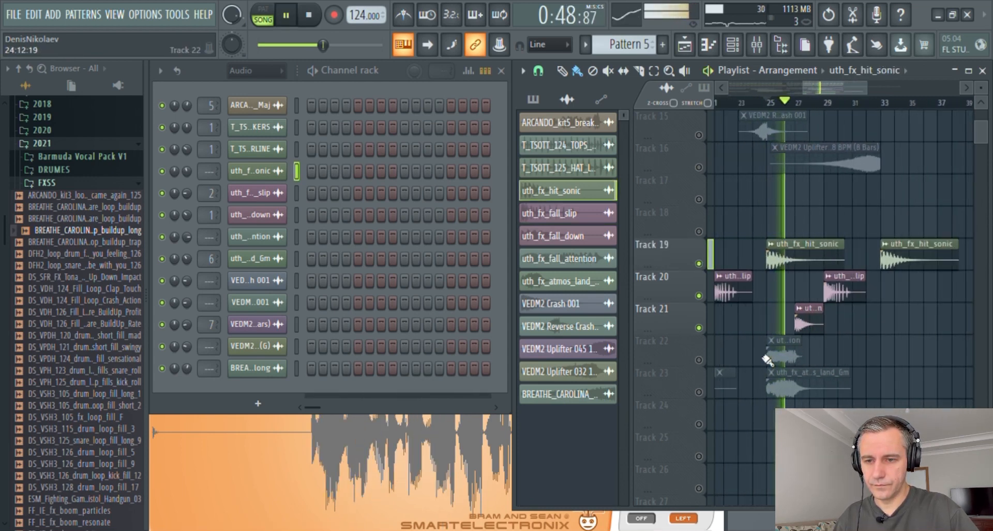
key("space")
- Solo Track 22 and route the uth_fx_fall_attention channel to mixer Insert 1, playing it from bar 25
right_click(700, 360)
key("space")
scroll(777, 364, "up", 3)
double_click(797, 360)
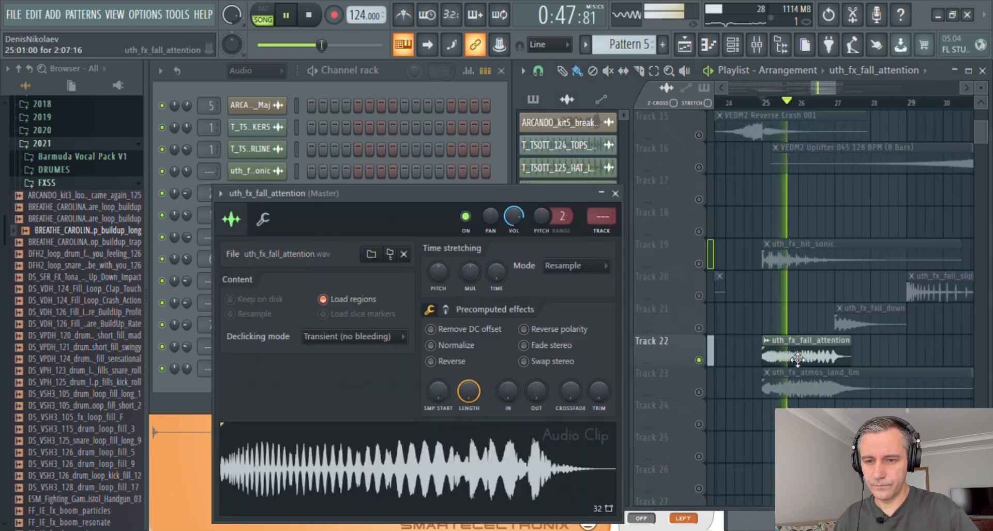
scroll(598, 217, "up", 1)
key("space")
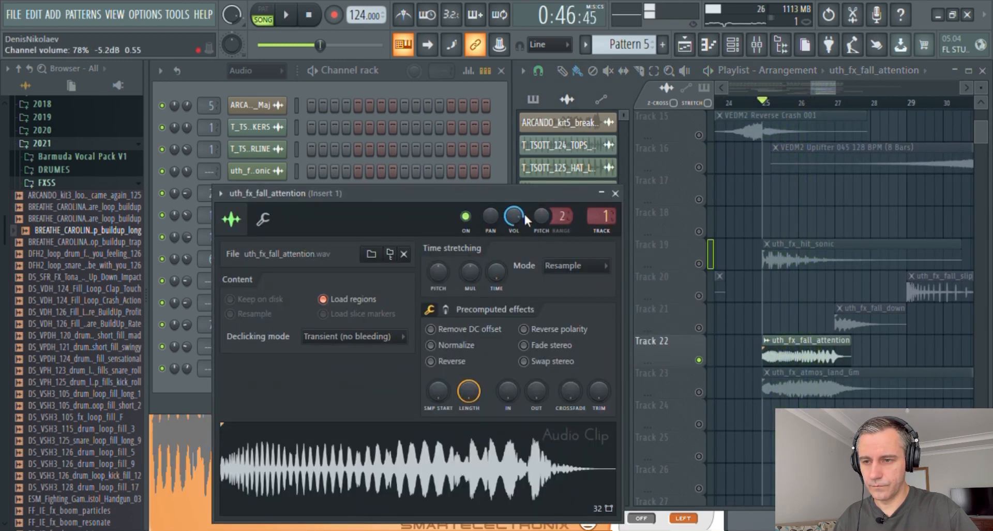
key("space")
left_click(615, 193)
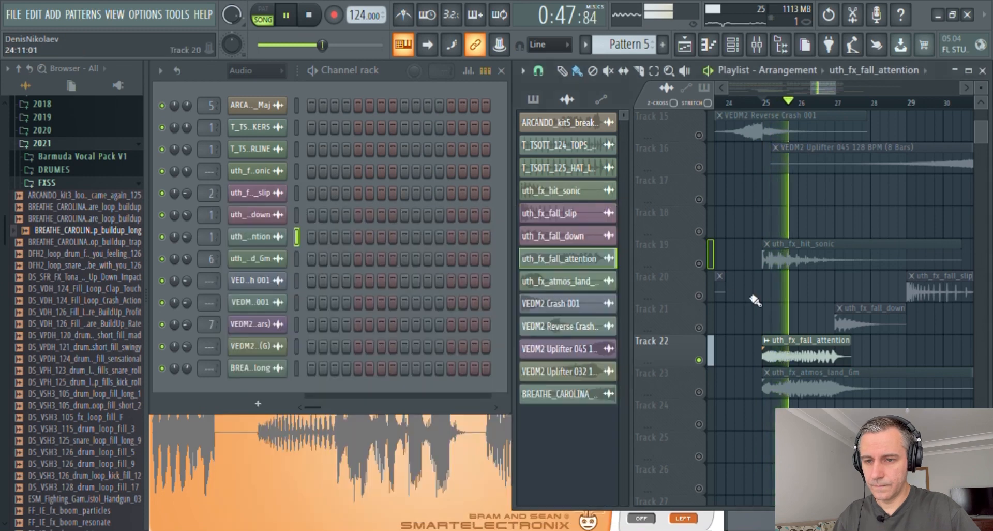
scroll(838, 314, "down", 3)
key("space")
- Turn all tracks back on, move the uth_fx_fall_attention clip to bar 23 and copy it to bar 31 on Track 22
right_click(699, 296)
right_click(699, 296)
scroll(830, 341, "down", 2)
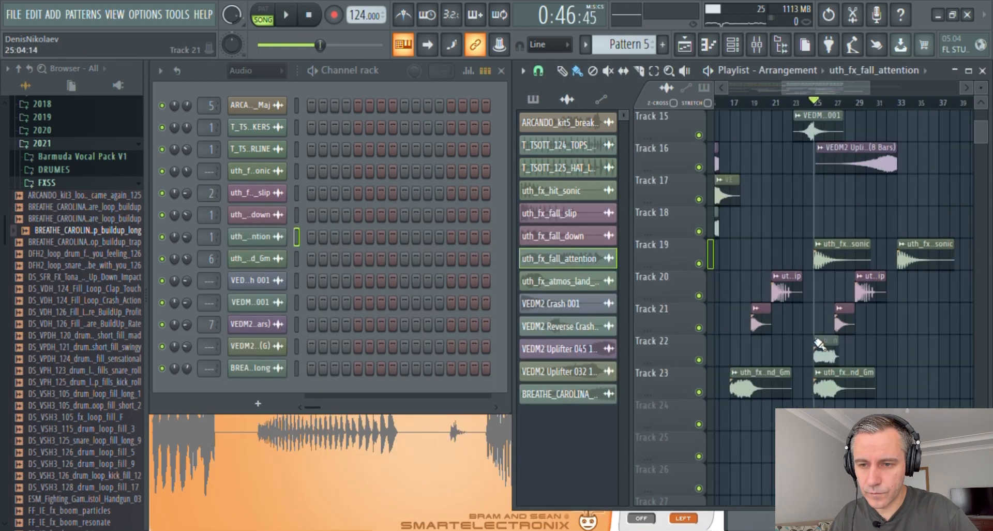
scroll(801, 349, "up", 1)
left_click_drag(839, 357, 811, 363)
scroll(811, 362, "down", 2)
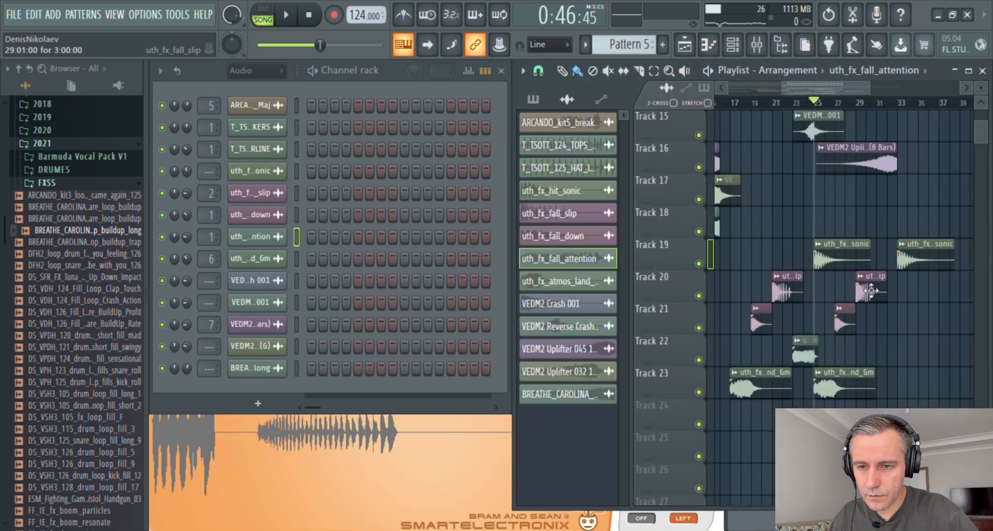
left_click(968, 70)
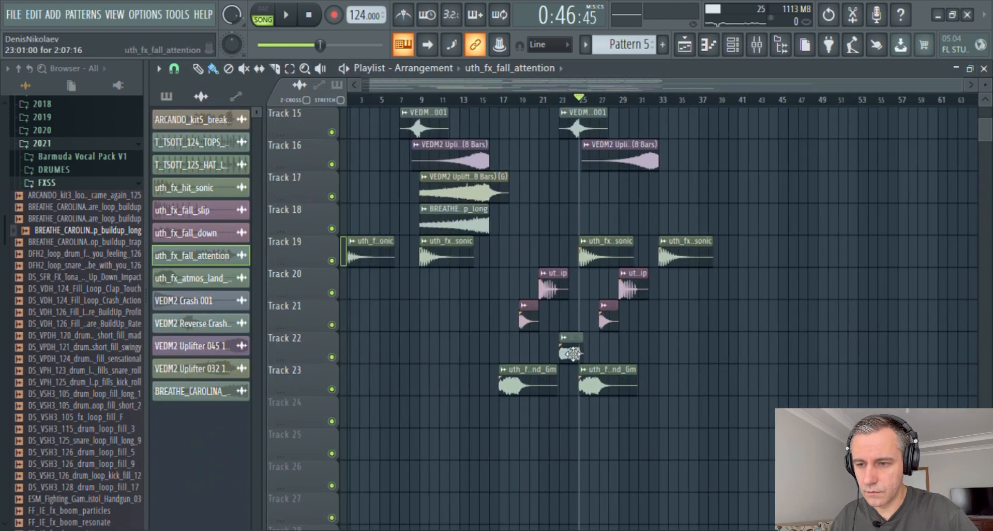
- Play the arrangement from bar 1 and review the intro's clips across the playlist tracks
left_click(351, 103)
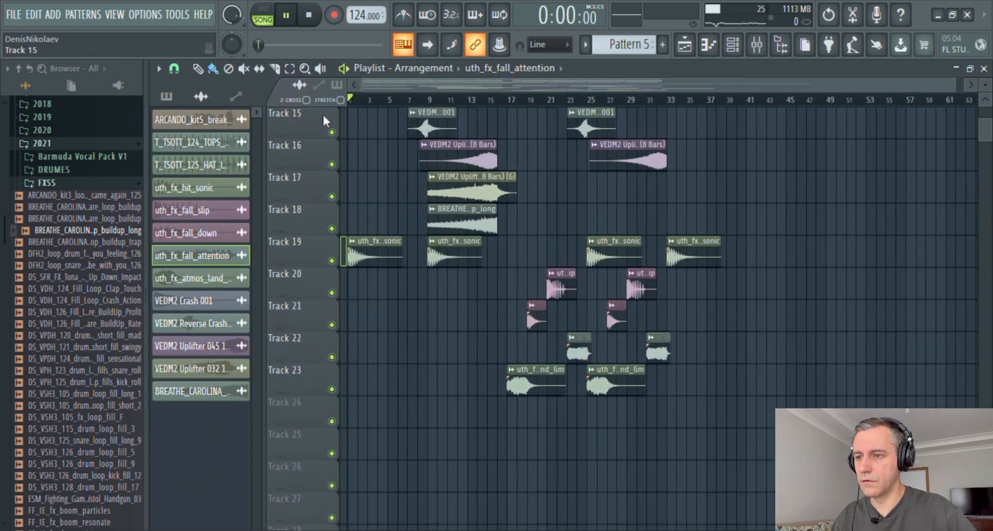
key("space")
scroll(351, 251, "up", 5)
scroll(337, 305, "up", 3)
scroll(372, 320, "down", 3)
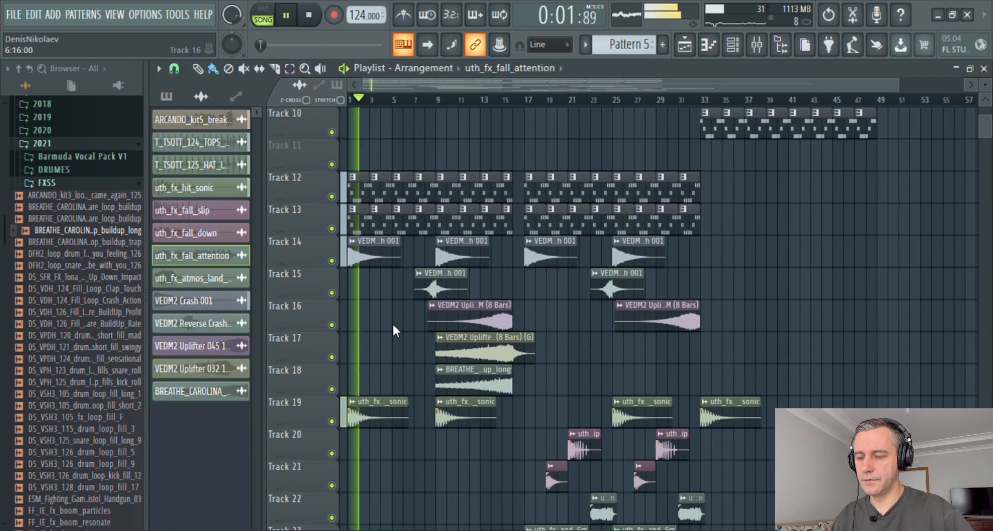
scroll(387, 287, "up", 3)
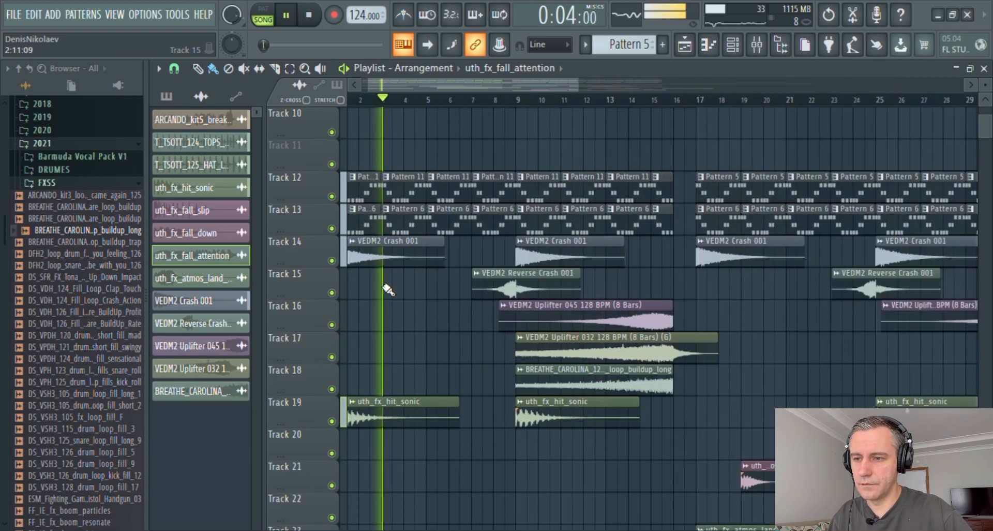
scroll(387, 288, "down", 2)
double_click(783, 73)
scroll(664, 290, "up", 4)
scroll(662, 274, "down", 3)
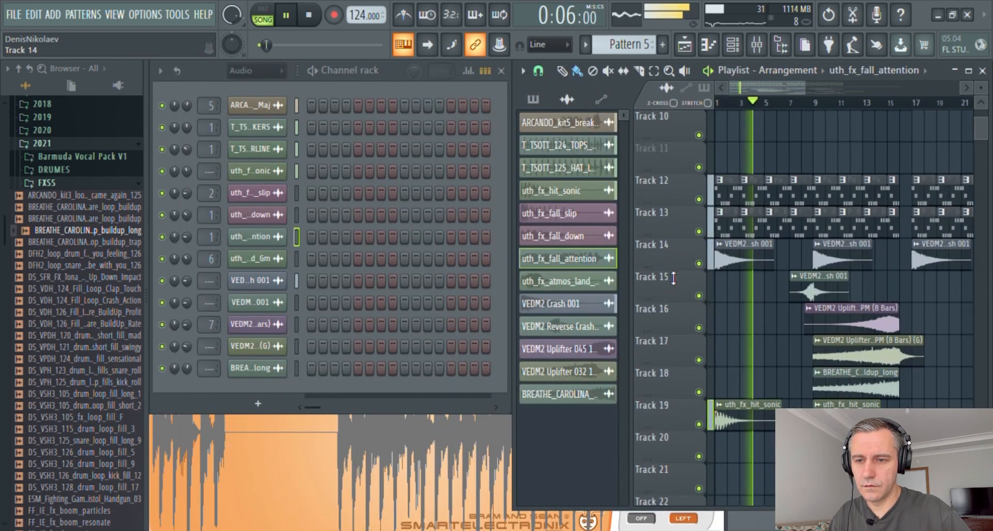
scroll(682, 221, "up", 3)
scroll(670, 251, "up", 1)
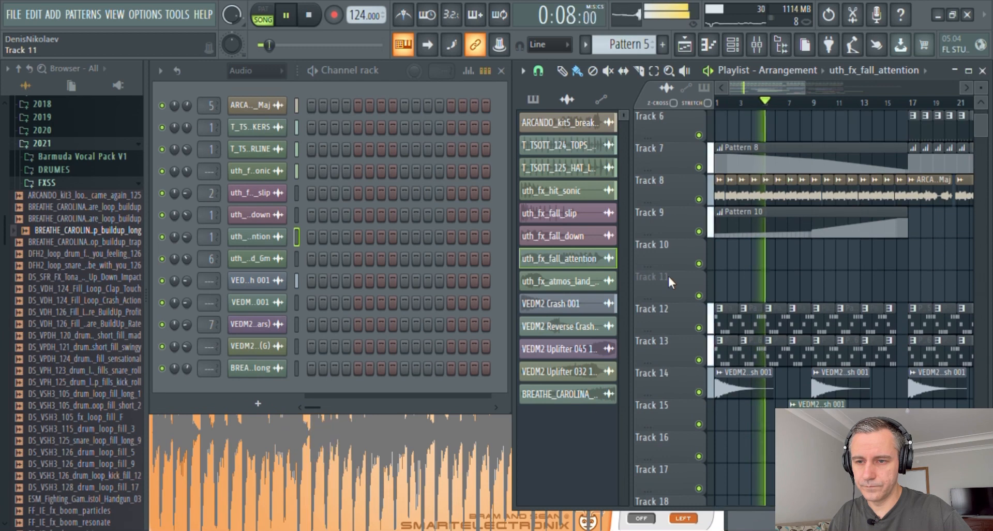
- Stop playback and browse the LOOPS samples to the 2019 Siks Future House (Dropgun) Audio folder SFH_kit5_123_B_major
left_click(76, 186)
key("space")
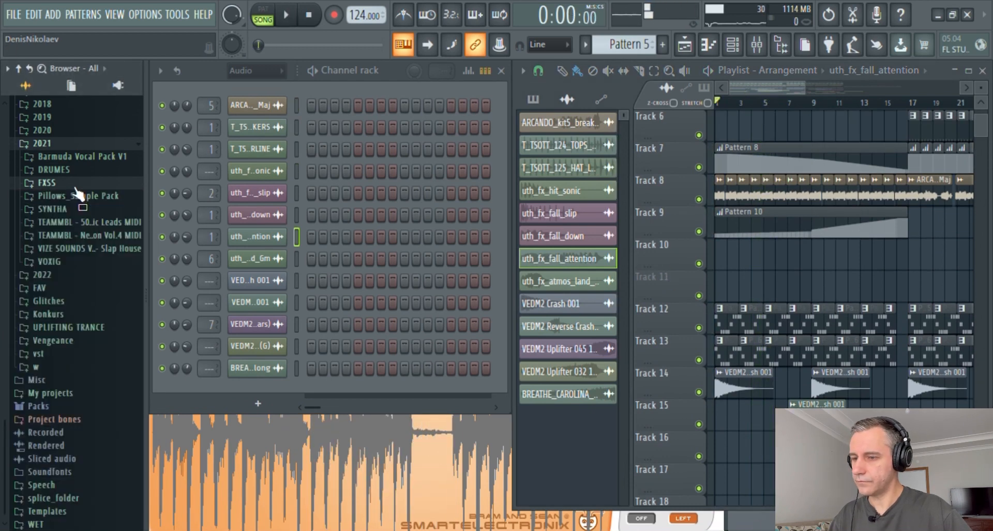
left_click(74, 143)
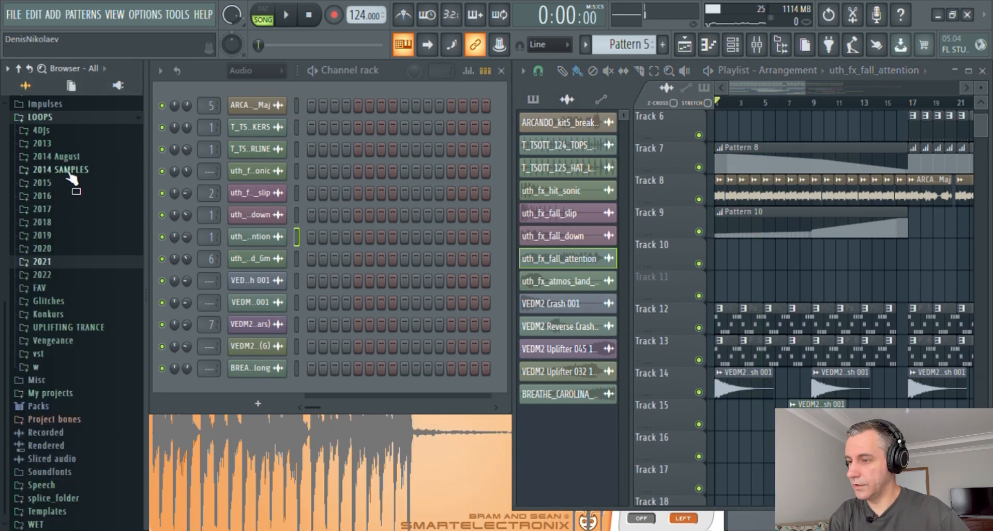
left_click(58, 249)
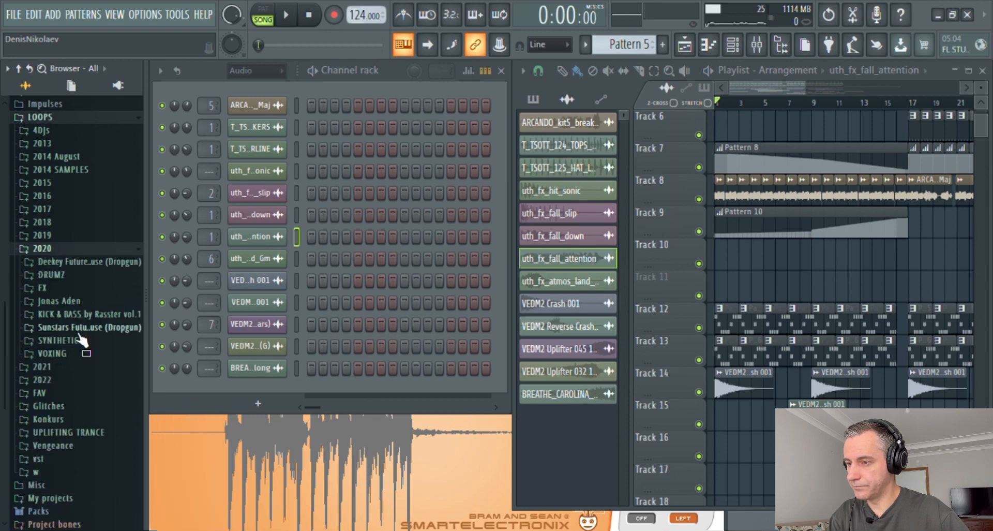
key("Left")
key("Up")
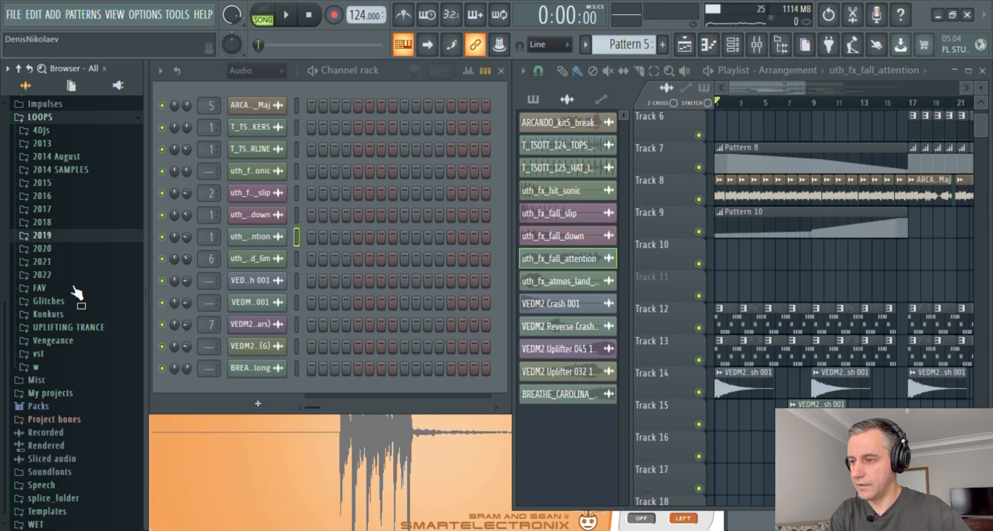
key("Right")
left_click(70, 289)
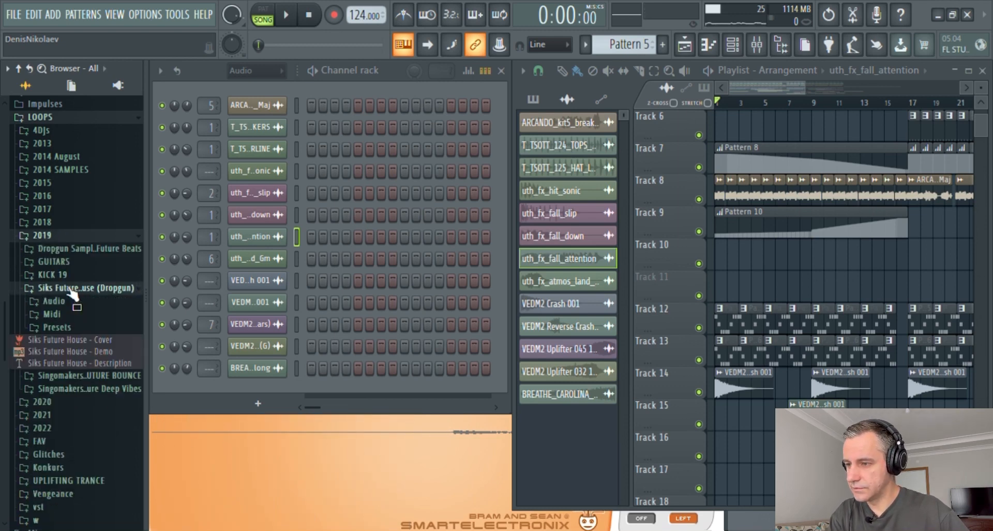
key("Down")
key("Right")
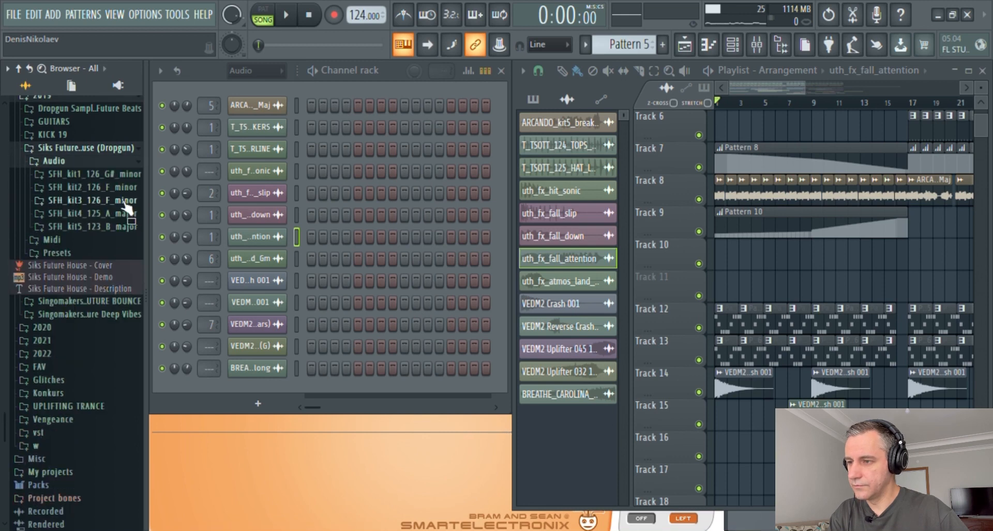
left_click(110, 225)
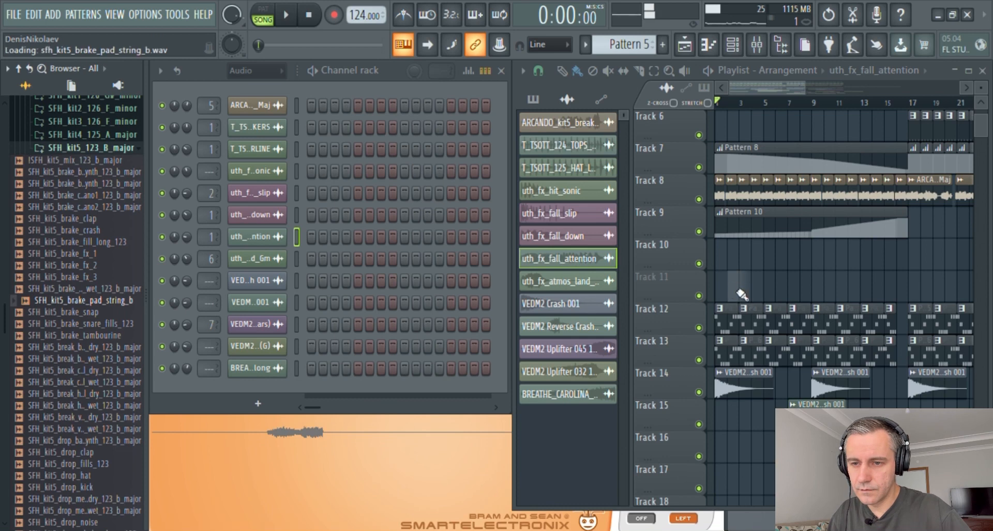
- Place the SFH_kit5_brake_pad_string_b sample at bar 1 of Track 11, time-stretched to one bar and pitched down
left_click_drag(741, 294, 722, 289)
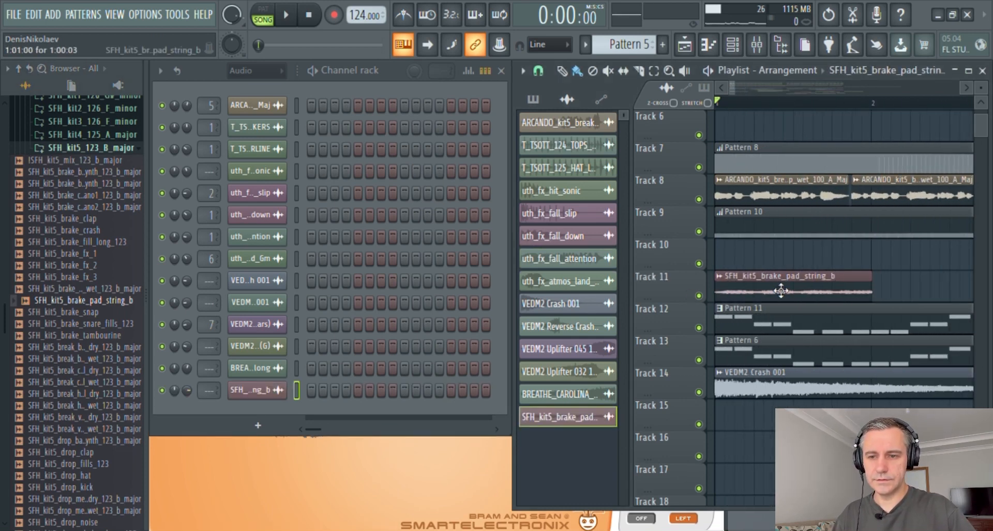
double_click(781, 291)
left_click_drag(478, 247, 478, 237)
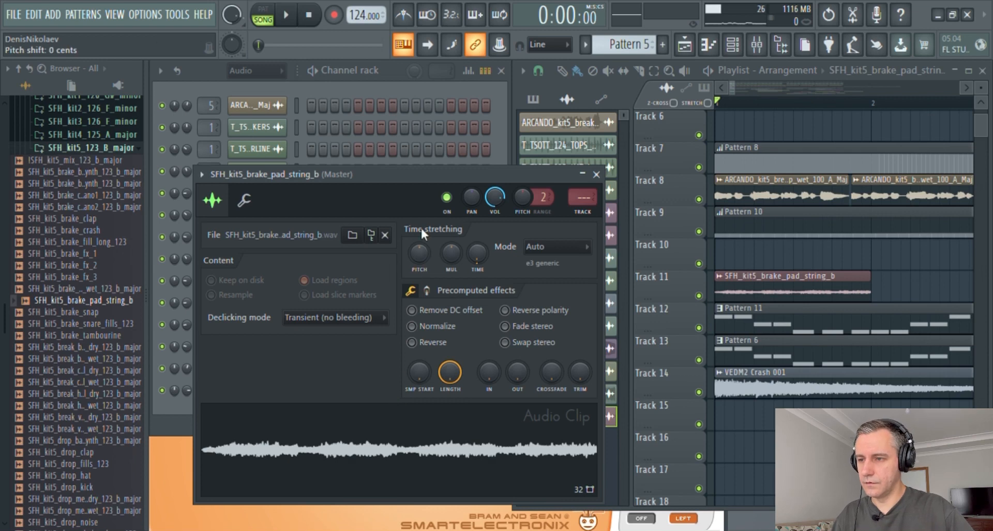
left_click_drag(408, 171, 415, 130)
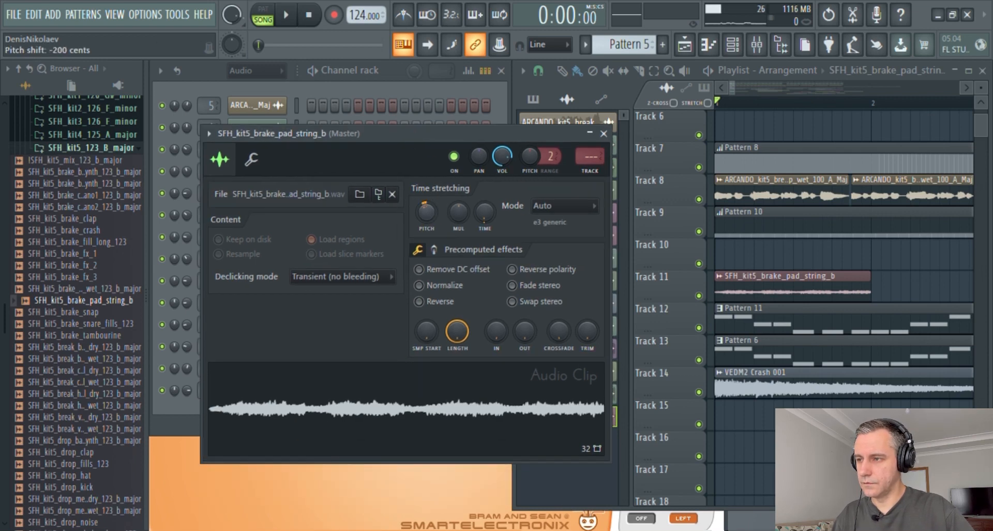
scroll(786, 275, "down", 7)
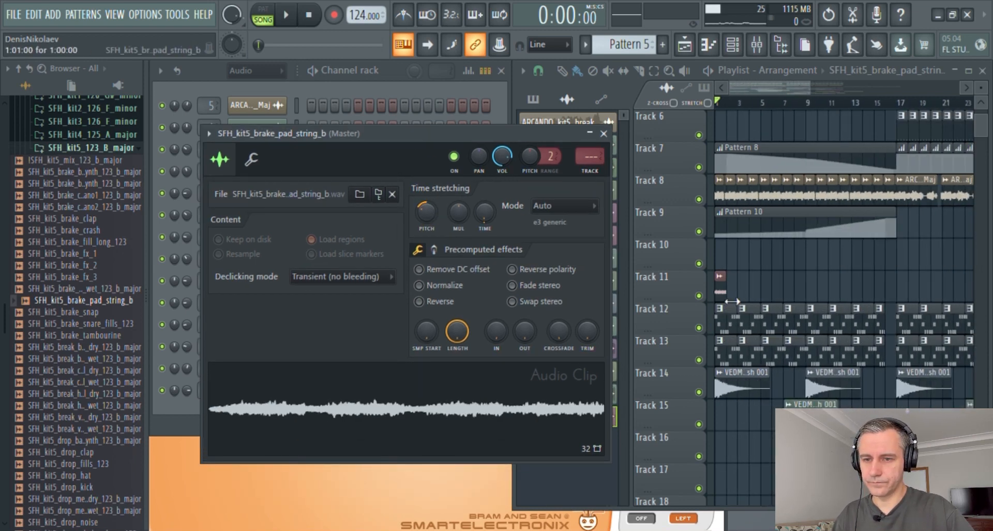
- Repeat the pad string clip through bar 16 on Track 11 and lower its channel volume to about 34% during playback
key("space")
left_click_drag(731, 293, 887, 294)
double_click(888, 295)
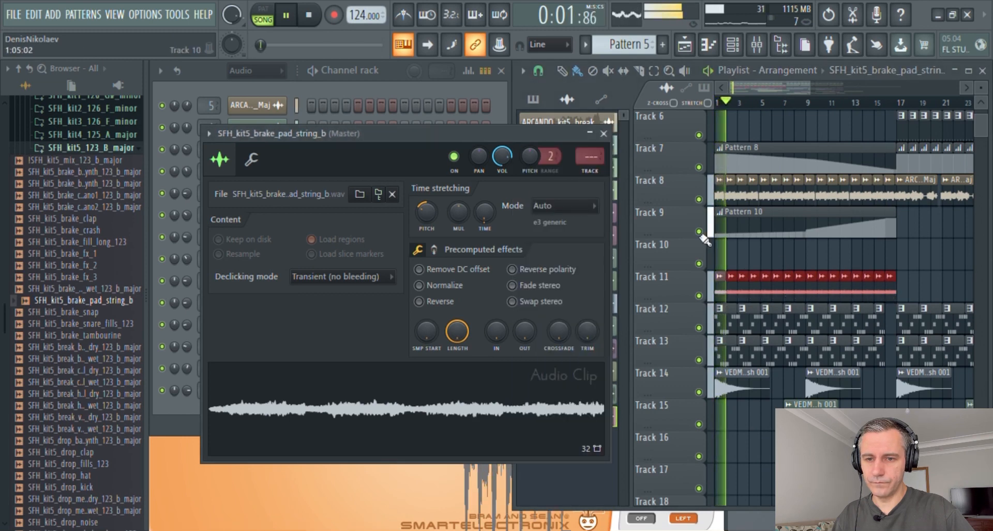
left_click_drag(502, 156, 502, 186)
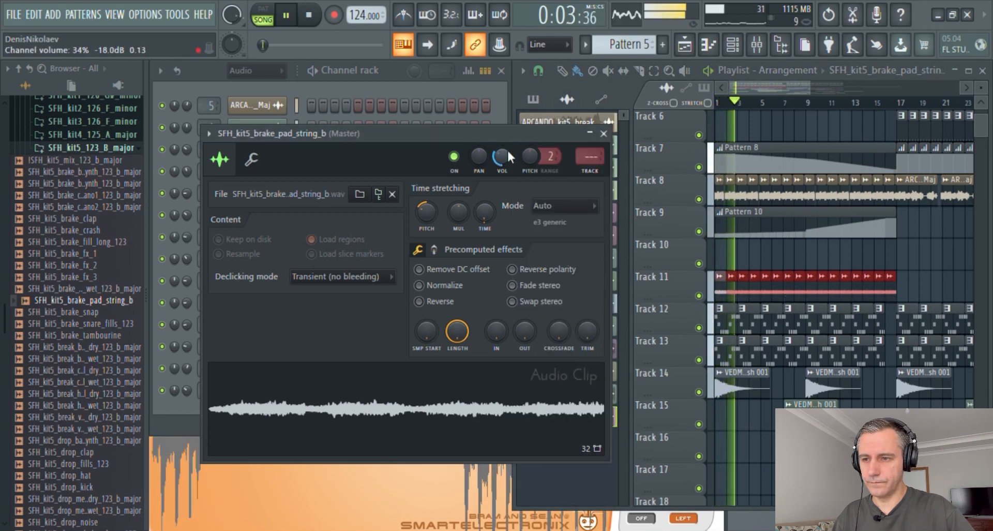
- Close the pad string channel settings and delete its clip at bar 16 on Track 11
key("Escape")
right_click(890, 292)
scroll(746, 272, "down", 10)
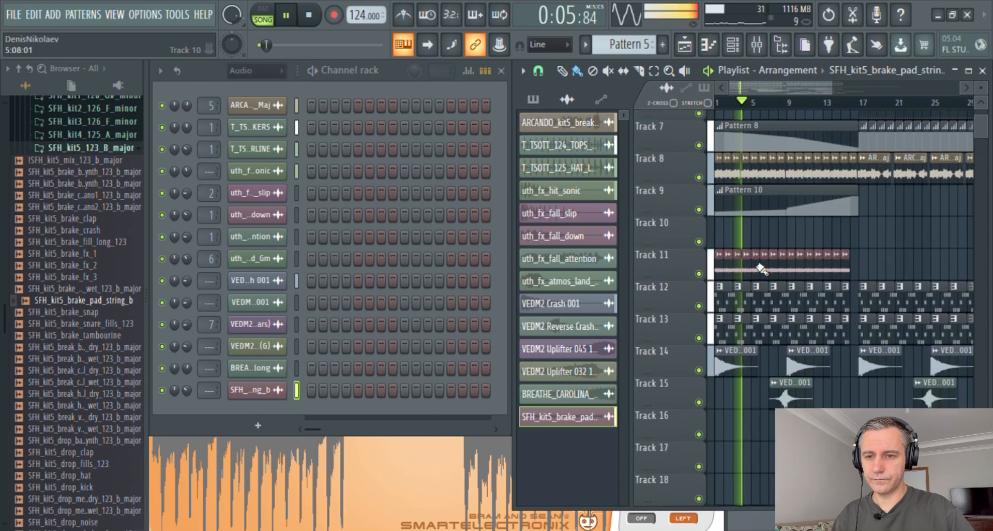
- Move the first uth_fx_atmos_land_Gm clip on Track 23 to bar 9 and play the arrangement from there
left_click_drag(877, 353, 829, 358)
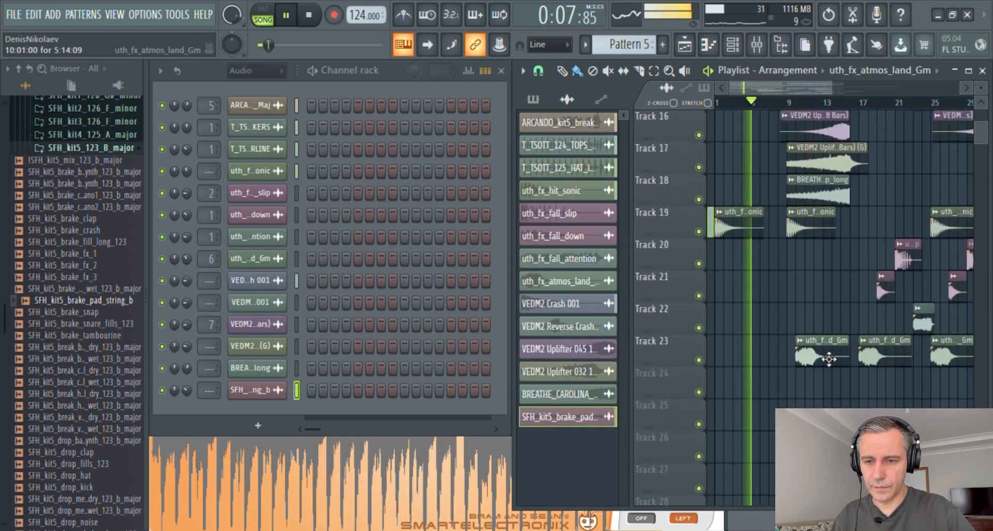
left_click(786, 105)
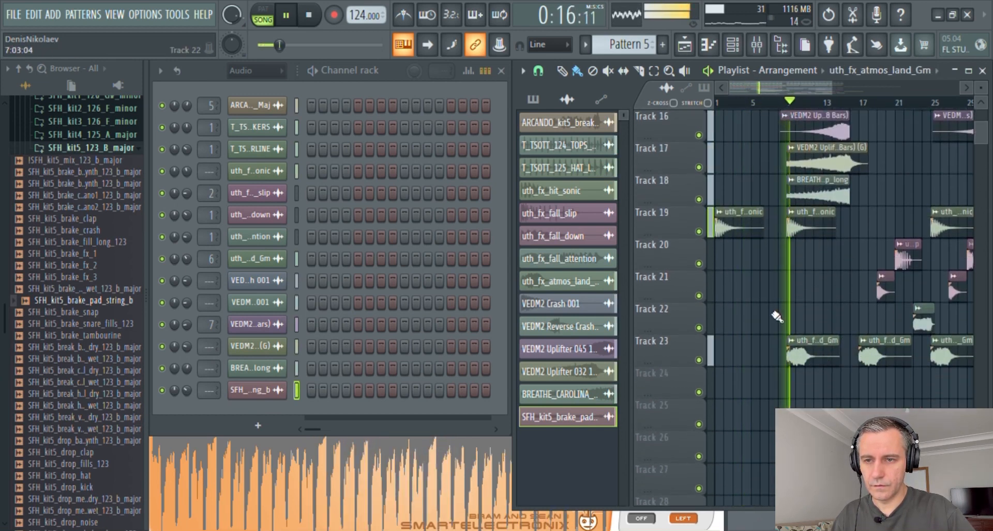
scroll(777, 316, "up", 2)
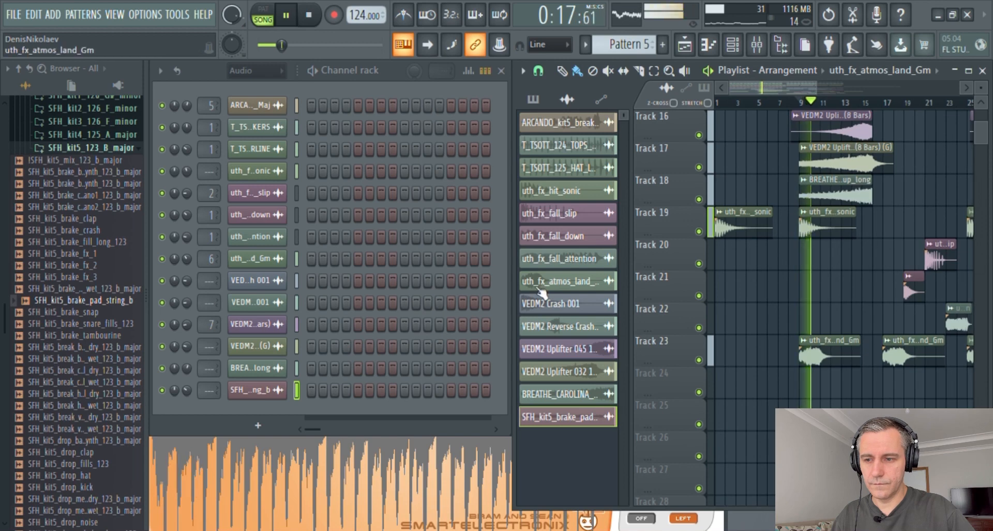
- Collapse the open sample folders in the browser, including LOOPS, back to the top-level list
left_click(110, 150)
scroll(110, 150, "up", 2)
left_click(110, 149)
scroll(107, 195, "up", 2)
left_click(106, 197)
key("Left")
key("Left")
key("Left")
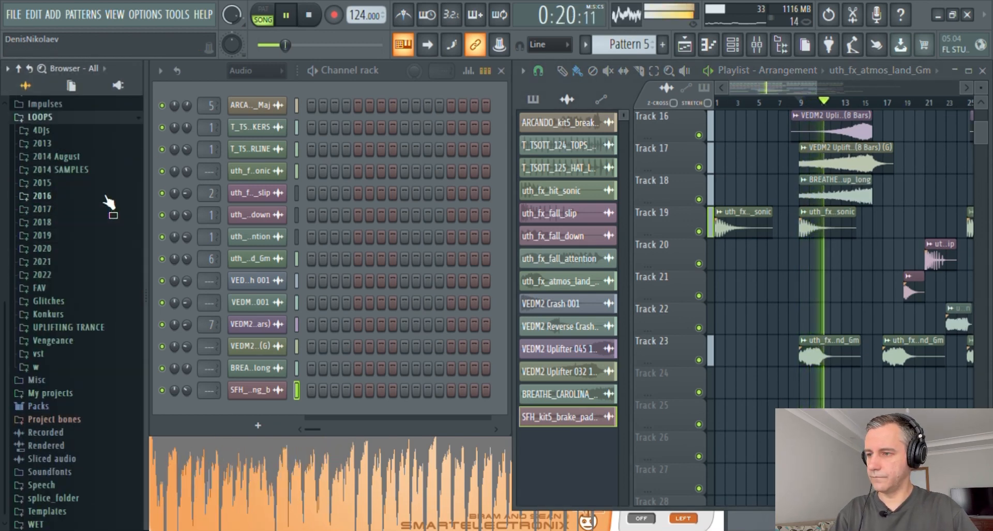
- Maximize the playlist and review the clips on Tracks 1 to 23 around the bar 16 transition during playback
left_click(969, 71)
scroll(648, 256, "up", 2)
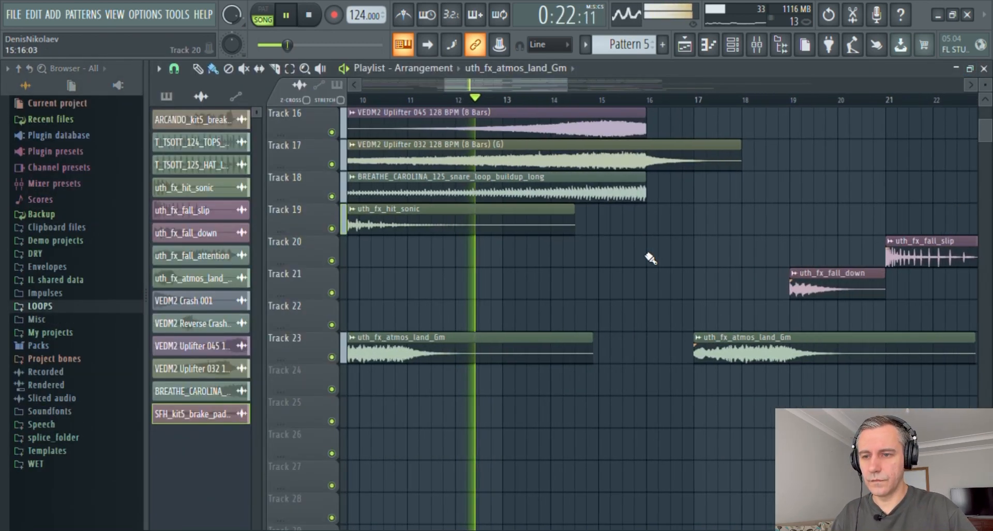
scroll(644, 262, "down", 5)
scroll(581, 291, "up", 4)
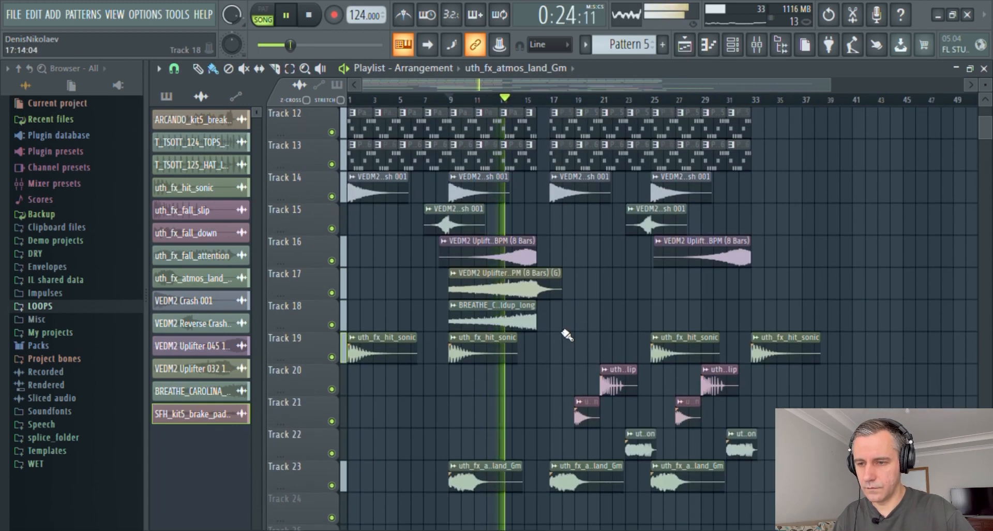
scroll(567, 335, "up", 9)
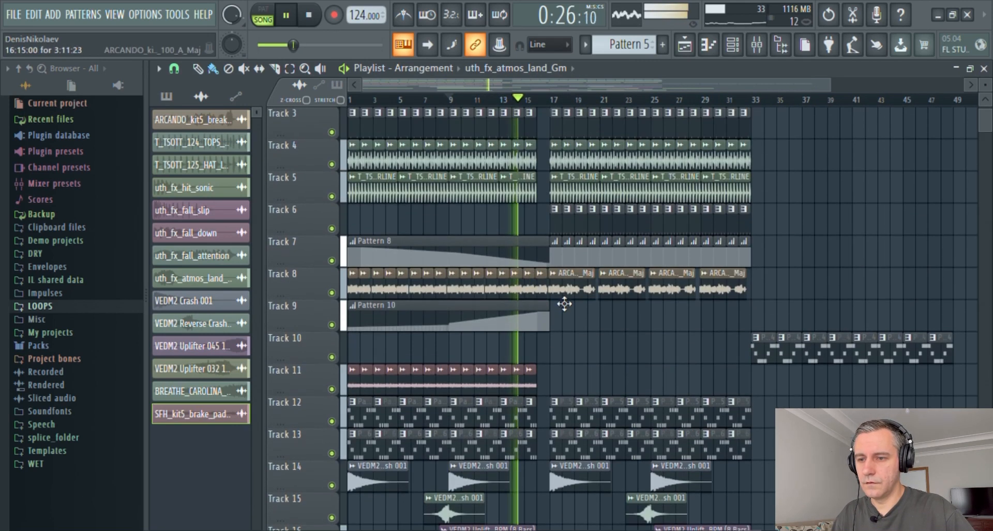
scroll(563, 305, "up", 2)
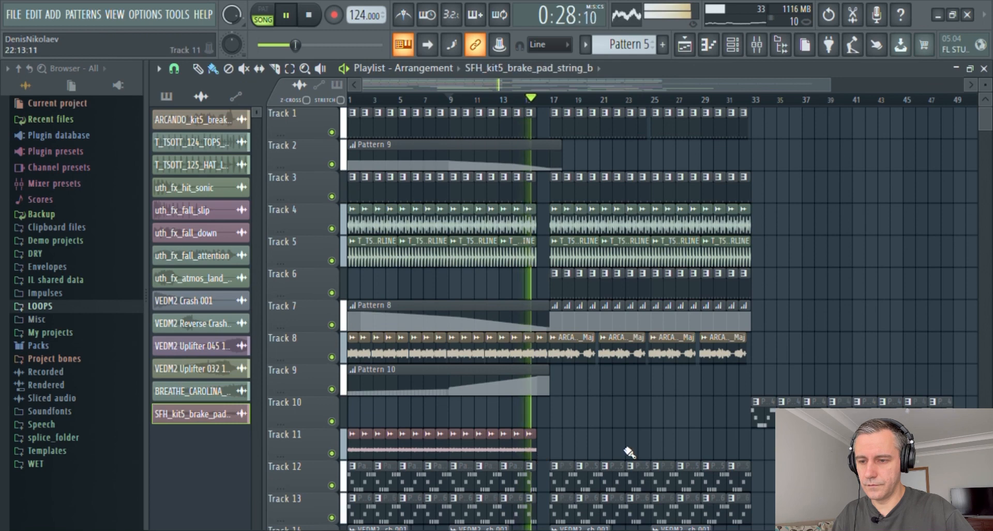
scroll(639, 434, "down", 2)
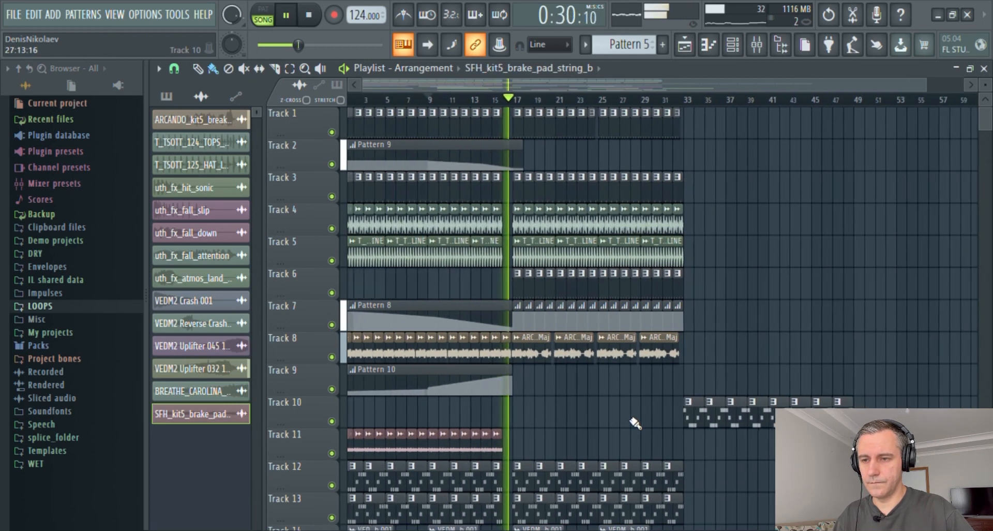
scroll(624, 420, "down", 12)
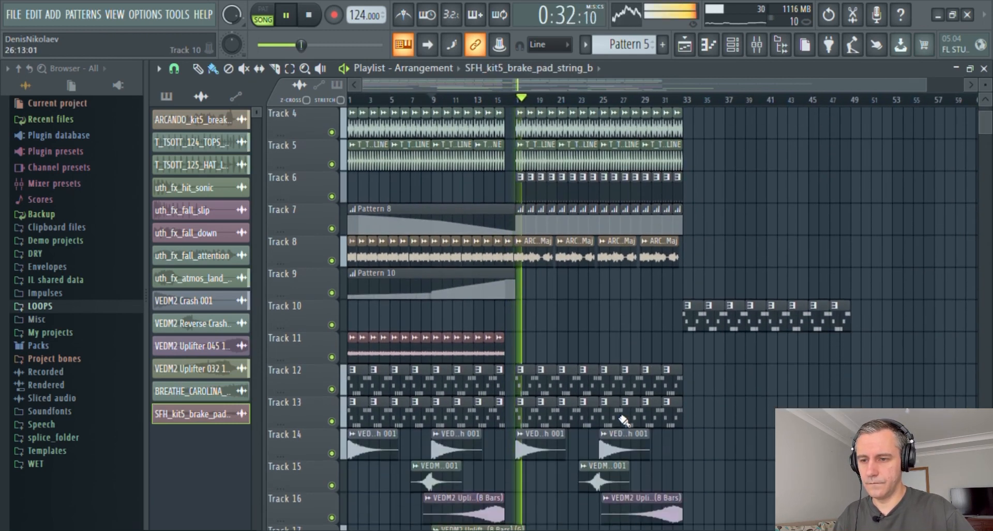
scroll(515, 389, "down", 5)
scroll(547, 344, "up", 5)
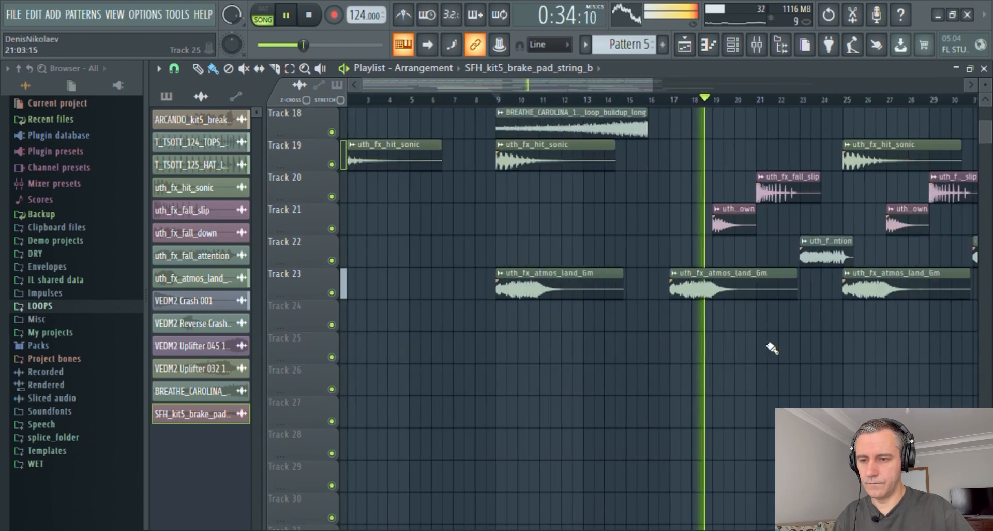
key("F6")
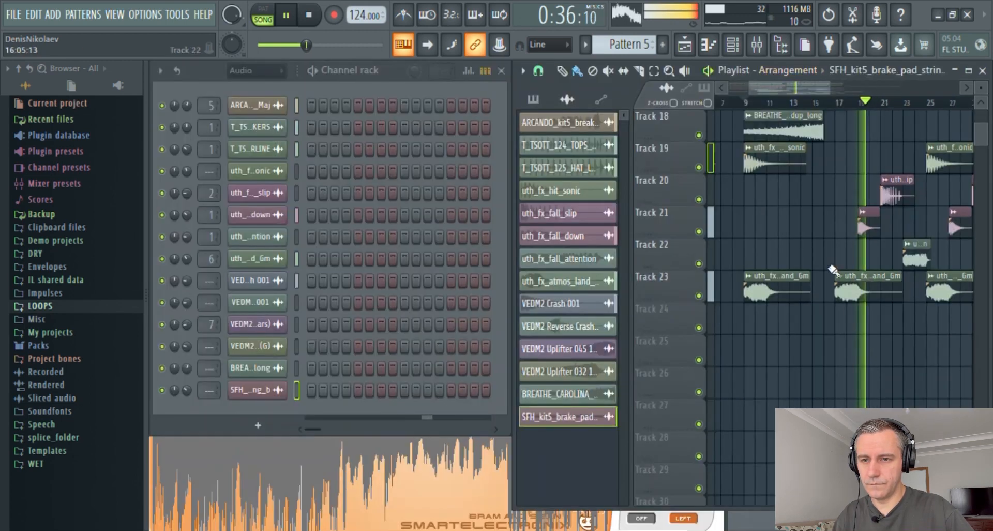
- Stop playback and place one-step Pattern 2 clips at steps 7, 8 and 10 of bar 16 on Track 3
scroll(855, 315, "up", 10)
scroll(855, 193, "up", 4)
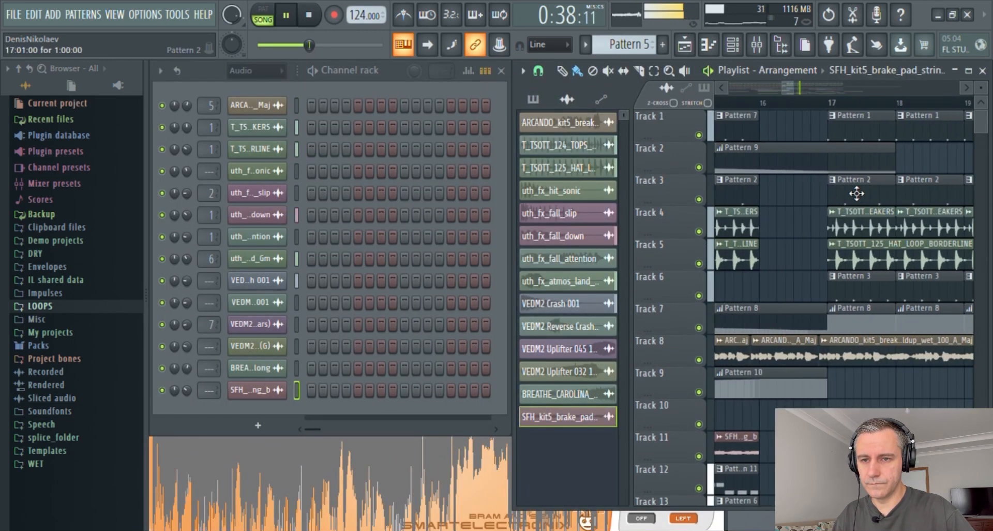
left_click(968, 70)
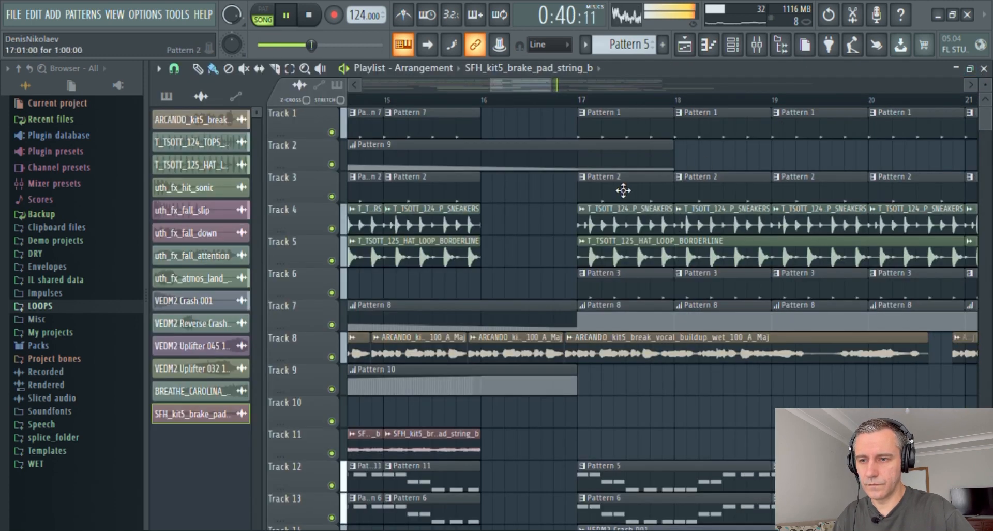
key("space")
left_click(482, 201)
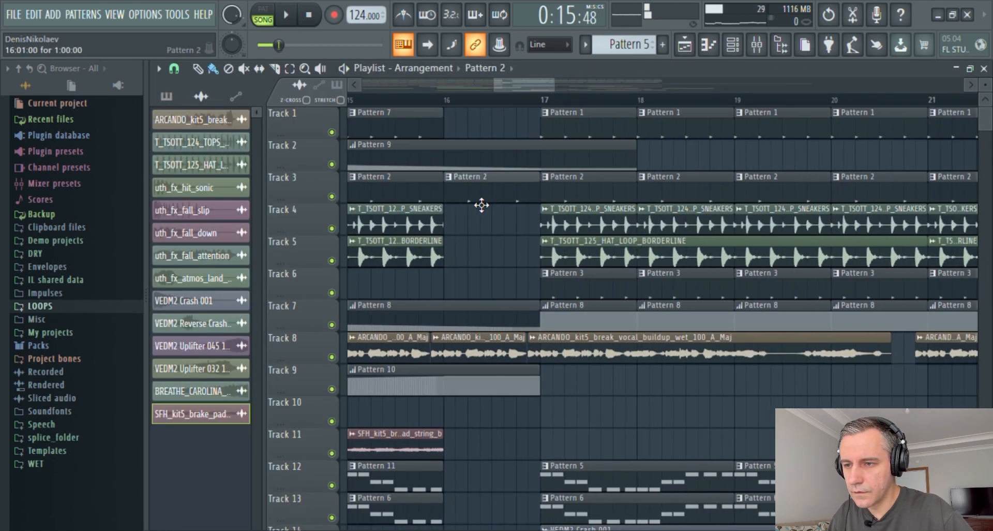
scroll(523, 203, "up", 2)
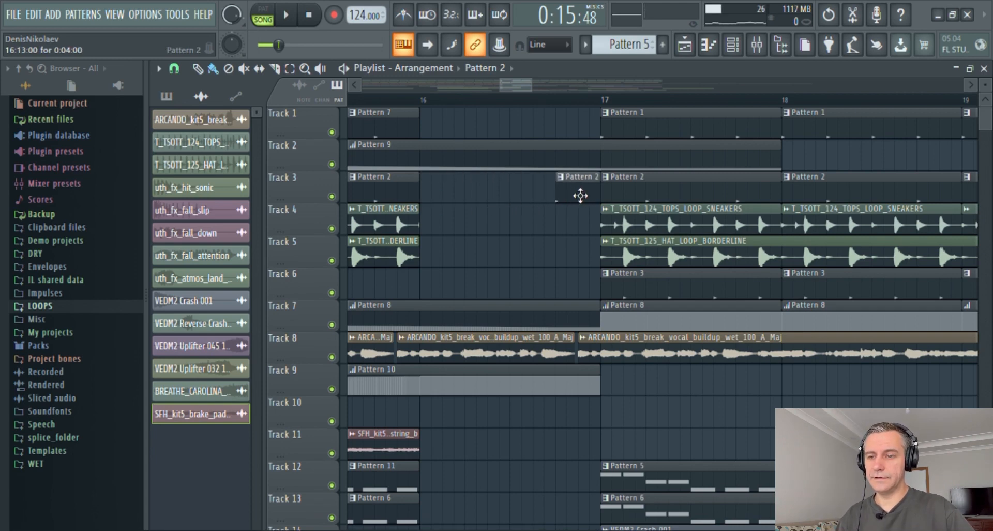
left_click(580, 195)
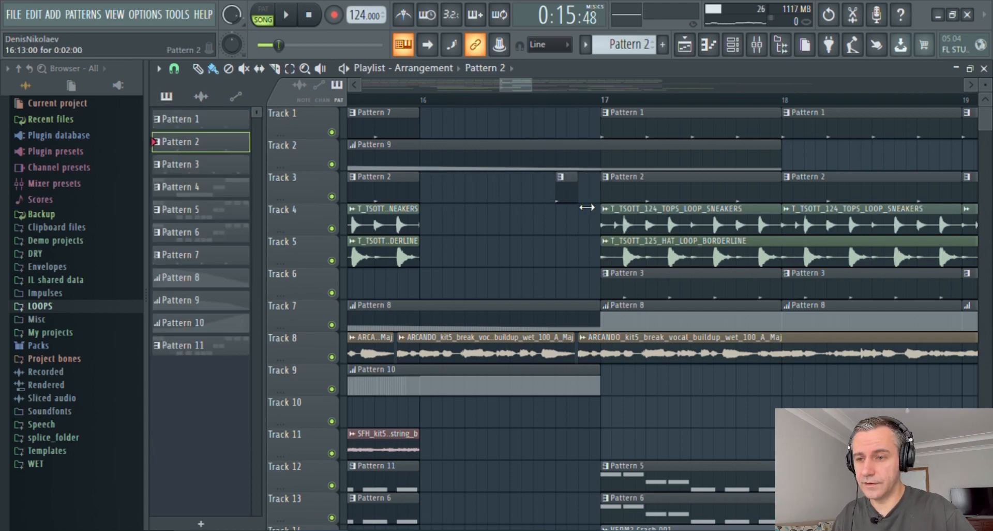
scroll(587, 208, "up", 2)
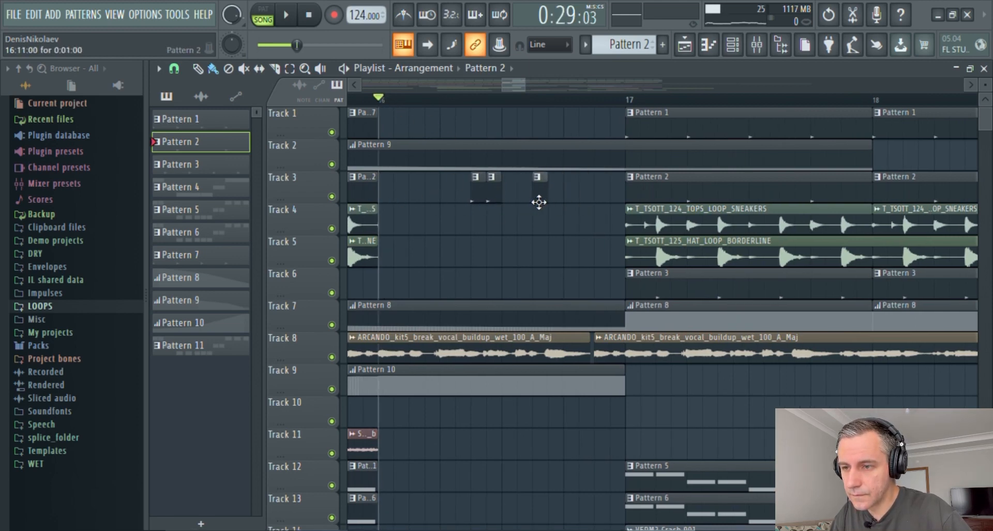
key("space")
key("space")
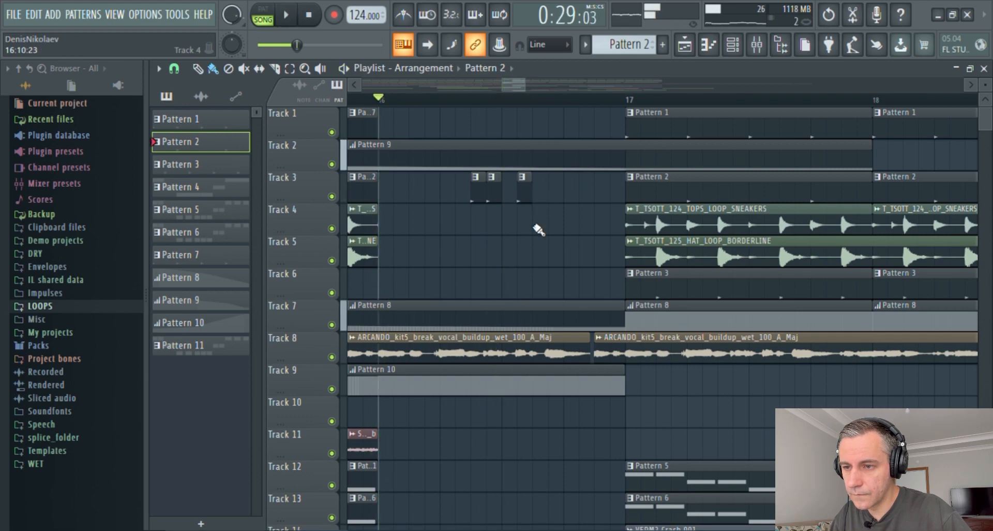
- Shorten the long Pattern 8 automation clip on Track 7 to end at bar 16 and fill bar 16 with the flat Pattern 8 clip
scroll(498, 267, "down", 4)
scroll(641, 261, "down", 7)
scroll(642, 264, "up", 2)
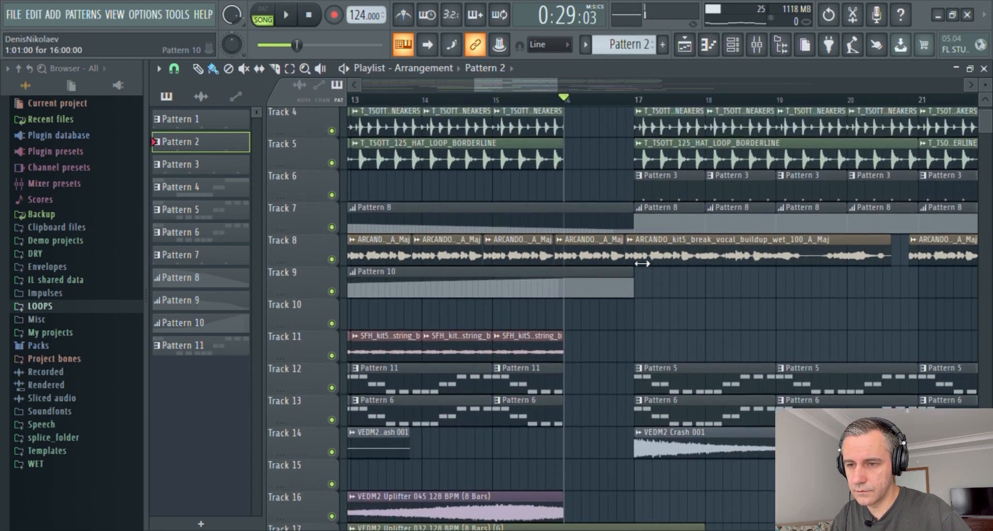
scroll(641, 264, "down", 1)
scroll(642, 264, "up", 3)
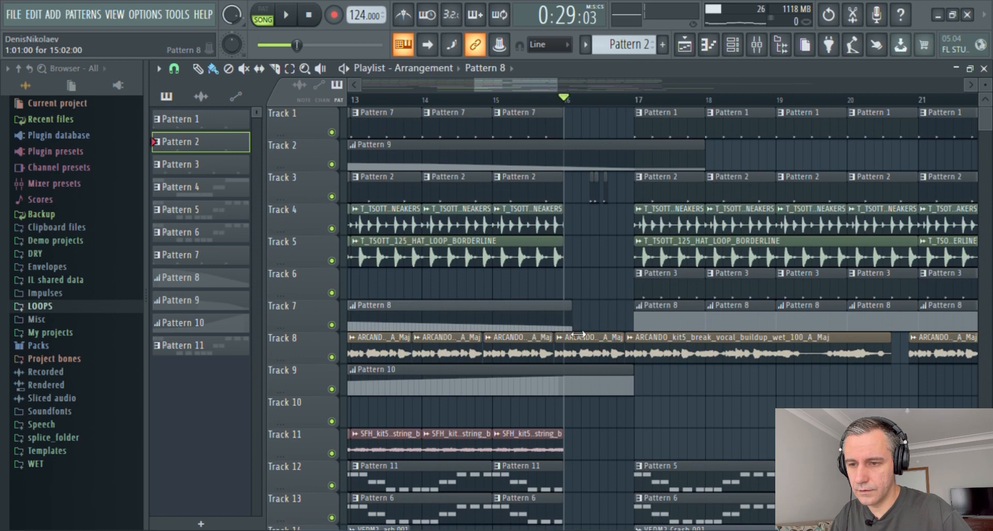
scroll(572, 271, "up", 5)
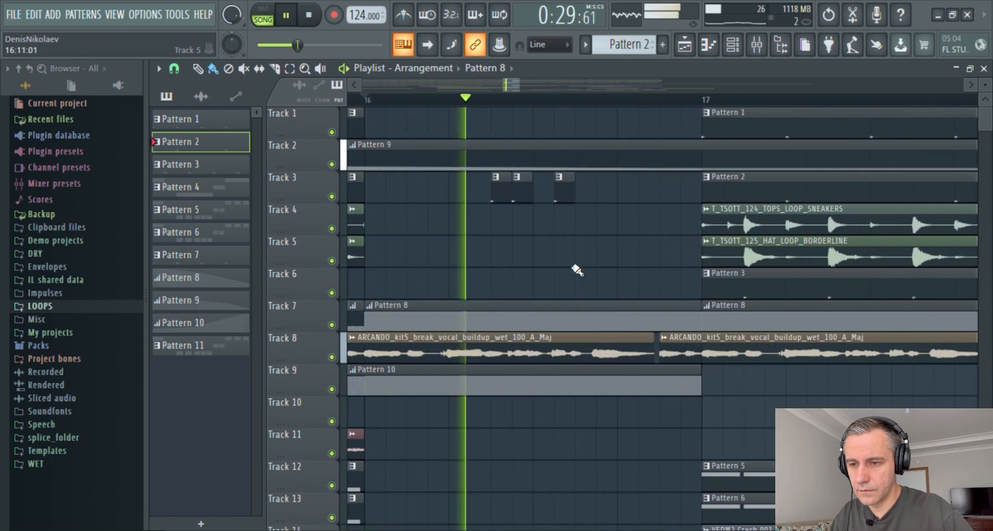
- Add one-step Pattern 2 clips at steps 12, 13 and 15 of bar 16 on Track 3 and play into bar 17
scroll(550, 213, "up", 2)
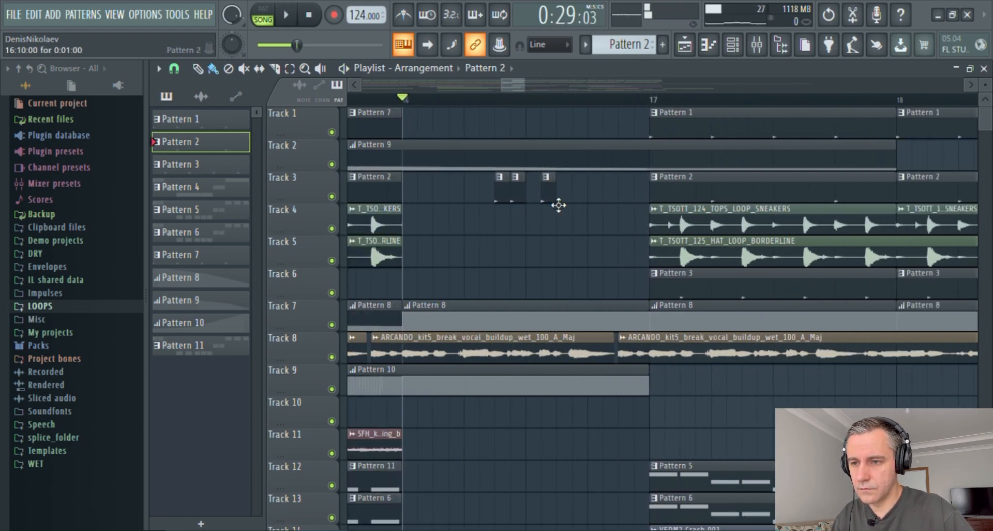
key("space")
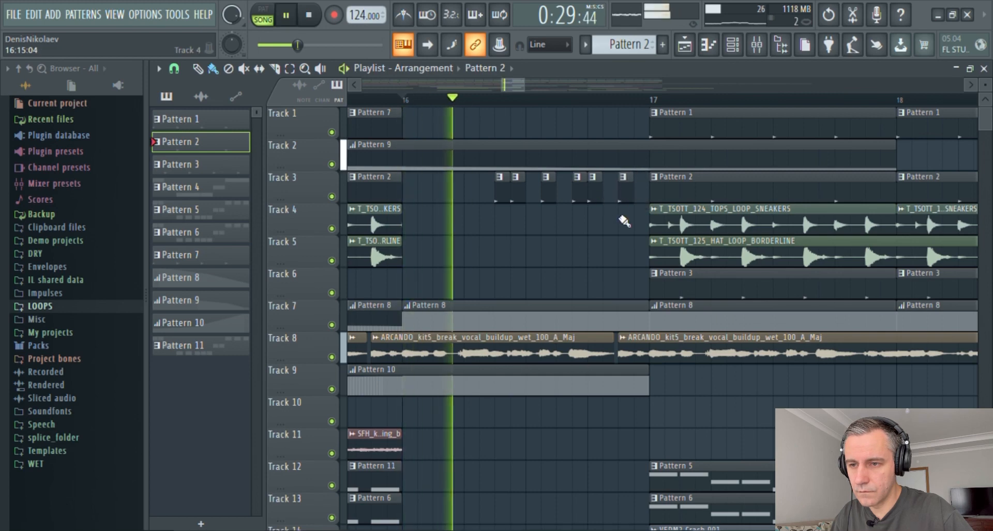
scroll(492, 228, "down", 5)
scroll(498, 233, "down", 6)
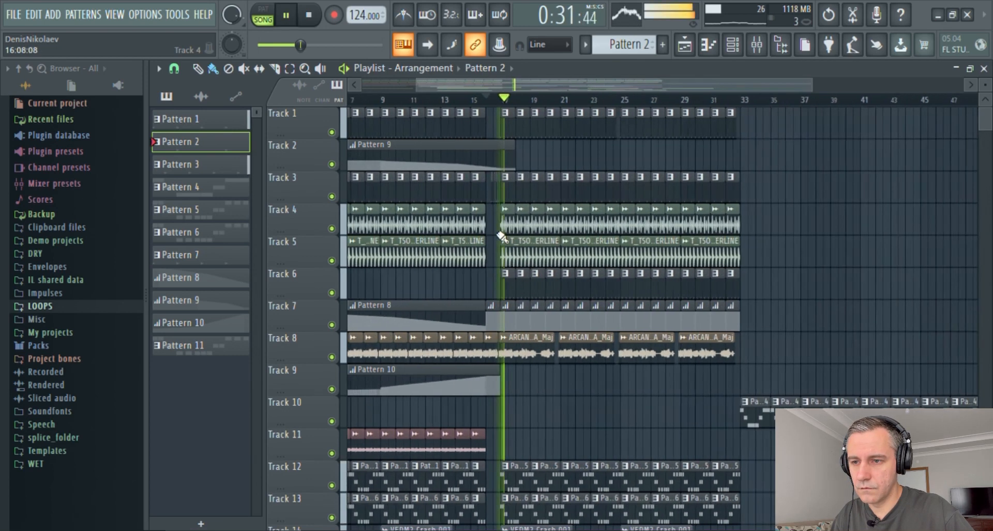
scroll(576, 216, "down", 2)
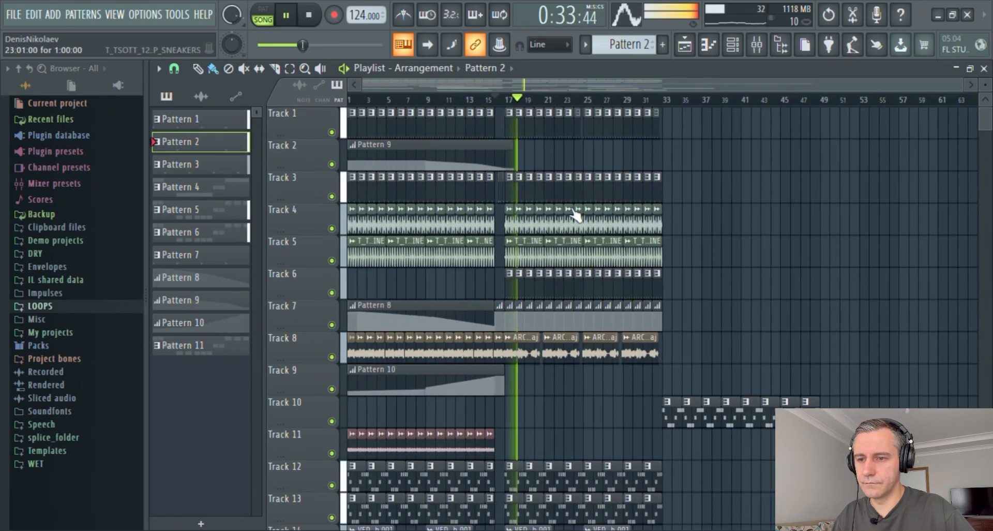
- Play the section from bar 17 to bar 33 and examine its pattern, vocal and effect clips across the tracks
scroll(579, 228, "up", 3)
scroll(584, 241, "down", 2)
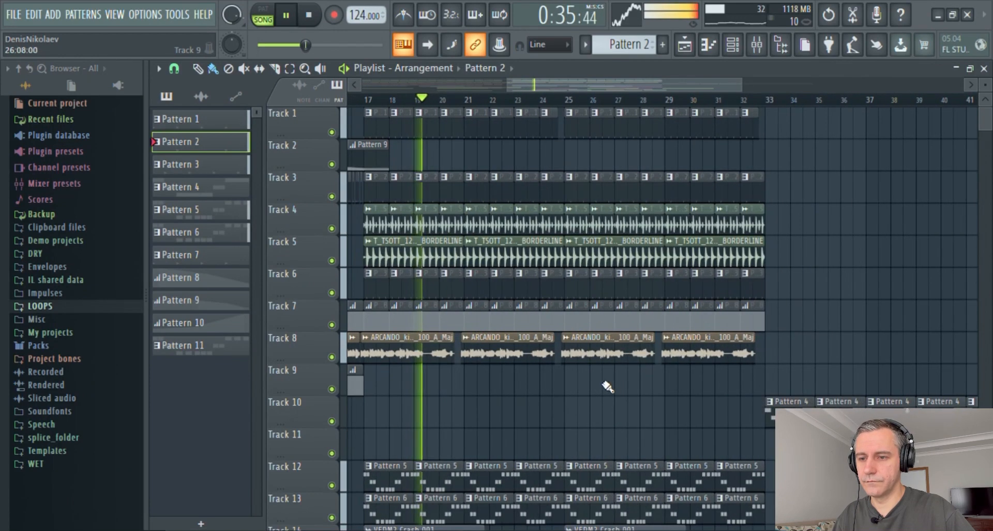
scroll(581, 397, "up", 3)
scroll(581, 397, "down", 3)
scroll(580, 396, "down", 3)
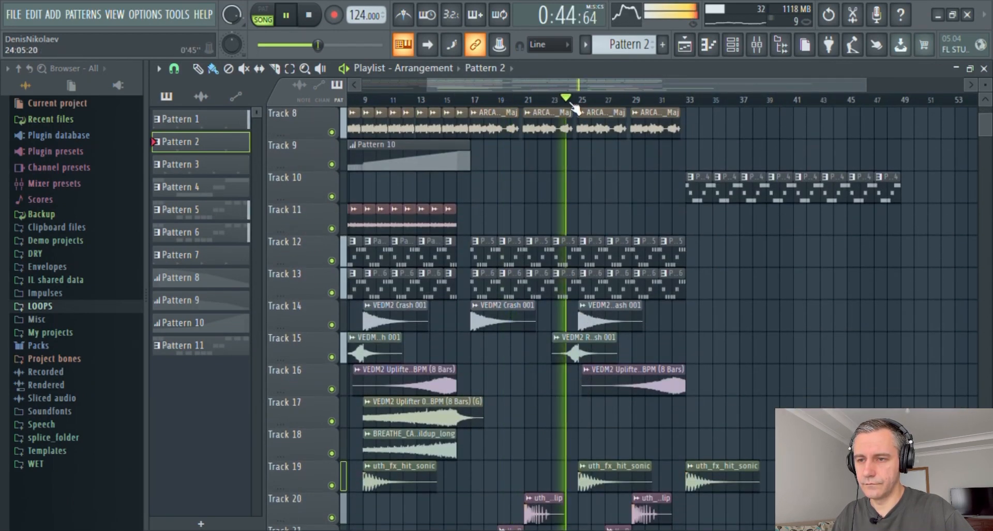
scroll(614, 240, "up", 3)
scroll(588, 225, "down", 3)
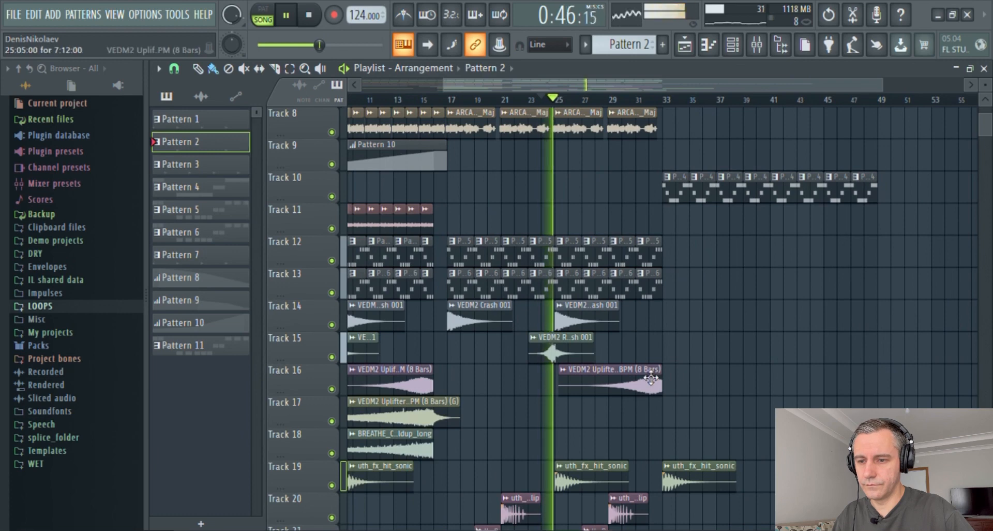
scroll(651, 377, "down", 4)
scroll(672, 368, "up", 2)
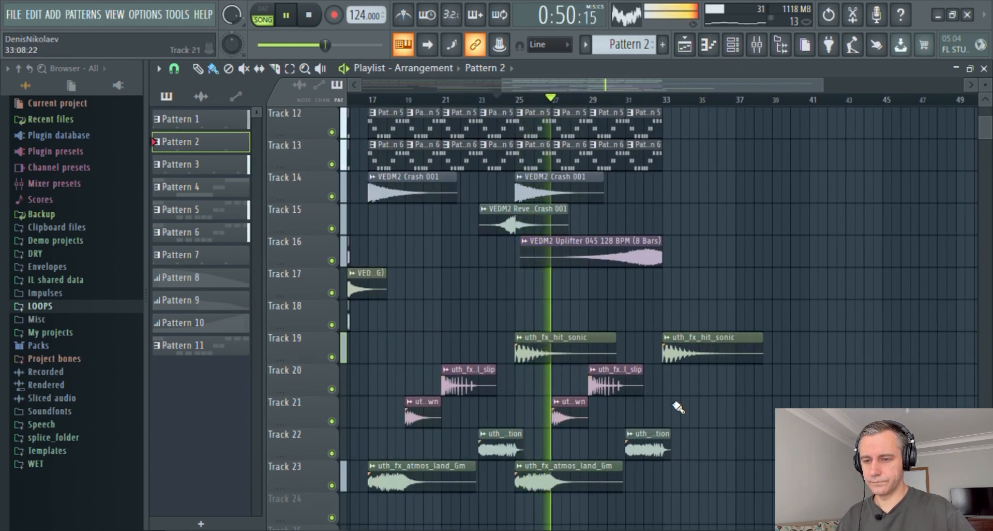
- Play from bar 23 and check the channel settings of the uth_fx_fall_attention clip on Track 22
left_click(485, 98)
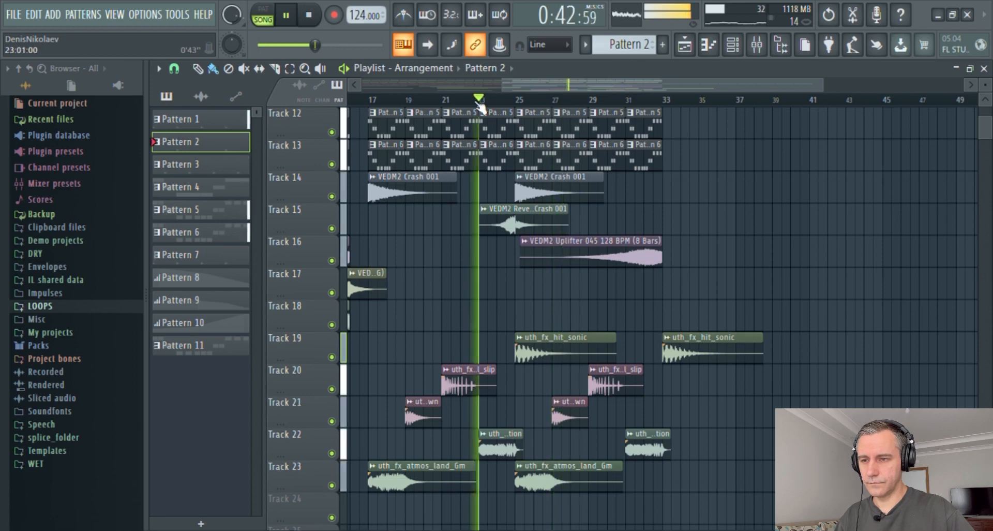
left_click(510, 448)
double_click(509, 448)
key("Escape")
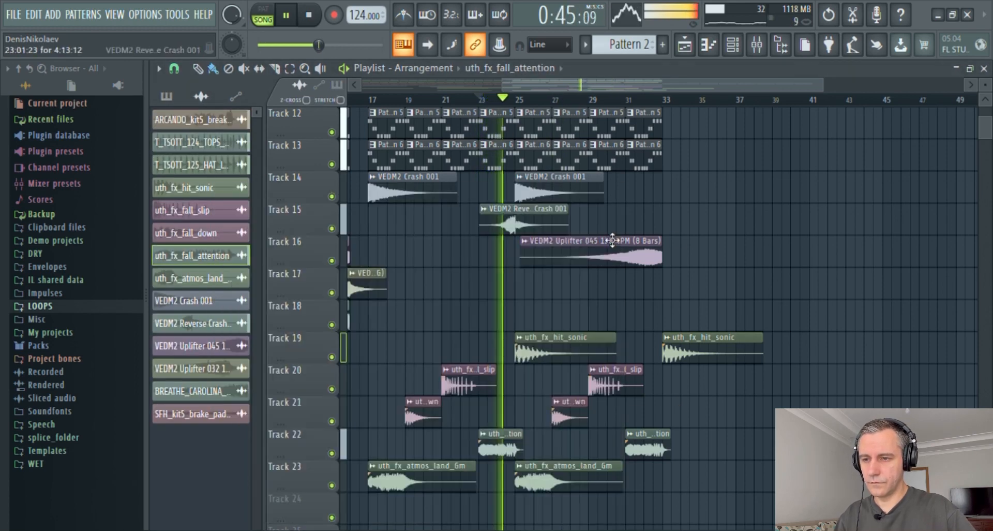
- Add SFH_kit5_brake_pad_string_b clips on Track 11 from bar 25 to bar 33 while the section plays
scroll(683, 239, "up", 11)
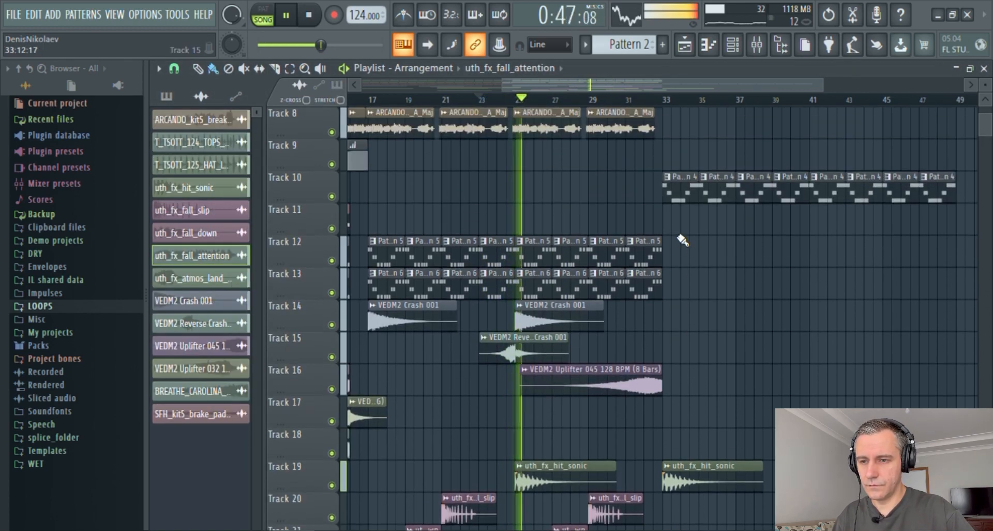
scroll(701, 264, "down", 3)
scroll(543, 454, "up", 1)
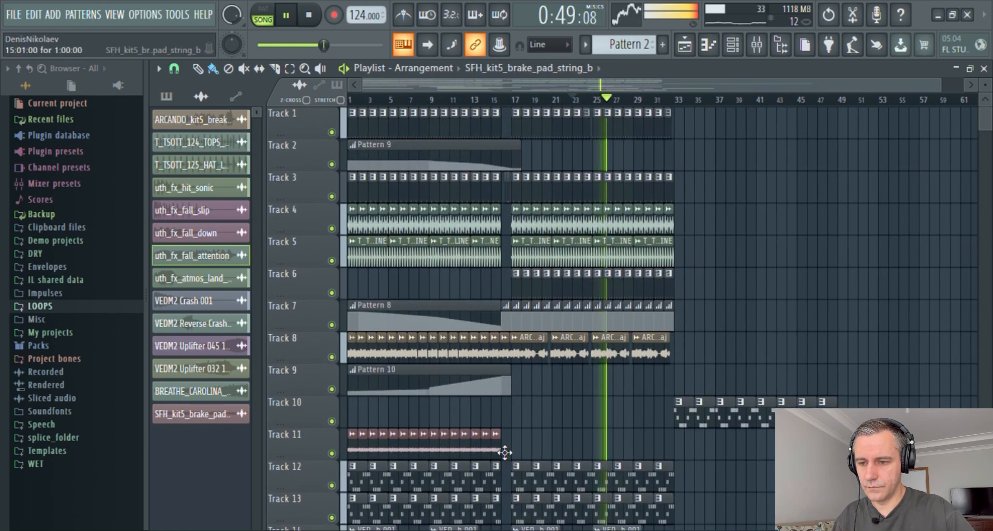
left_click(505, 452)
scroll(701, 462, "up", 1)
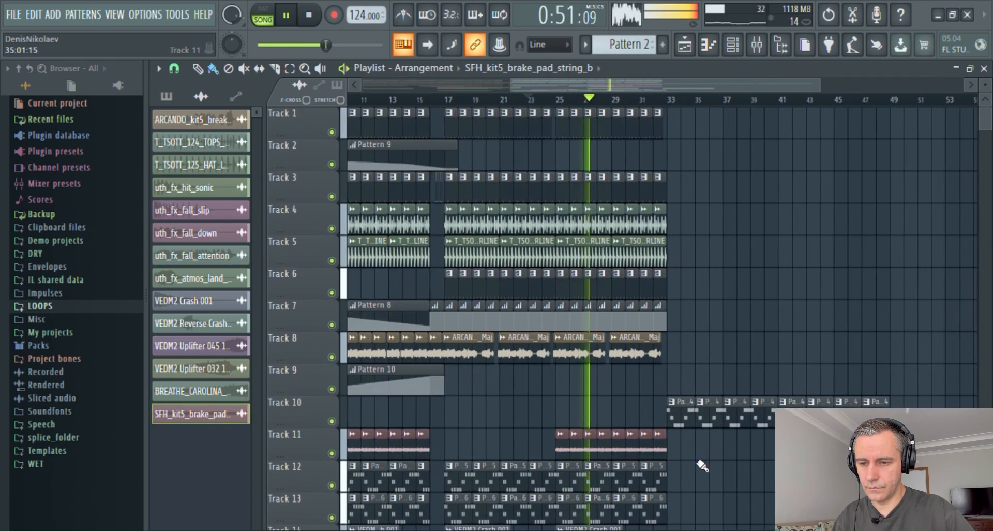
- Play the section through bar 32, examine its loops, vocal and effect clips across the tracks, and stop playback
scroll(734, 362, "down", 1)
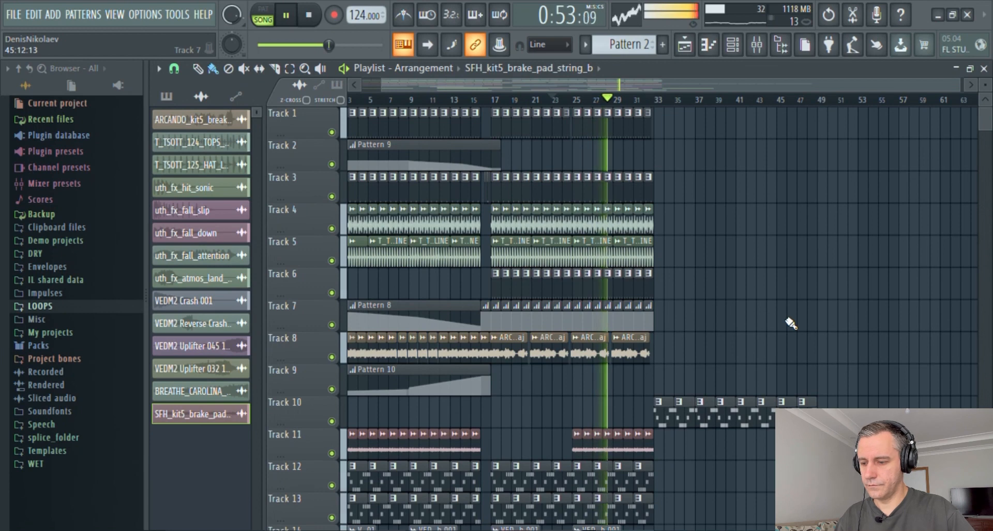
scroll(797, 346, "up", 3)
scroll(776, 327, "down", 3)
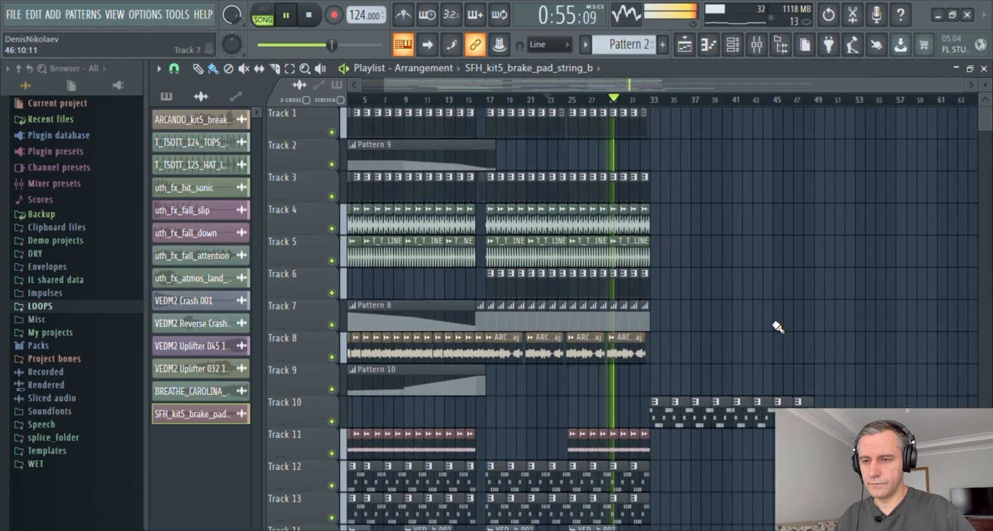
scroll(771, 329, "down", 3)
scroll(766, 333, "down", 4)
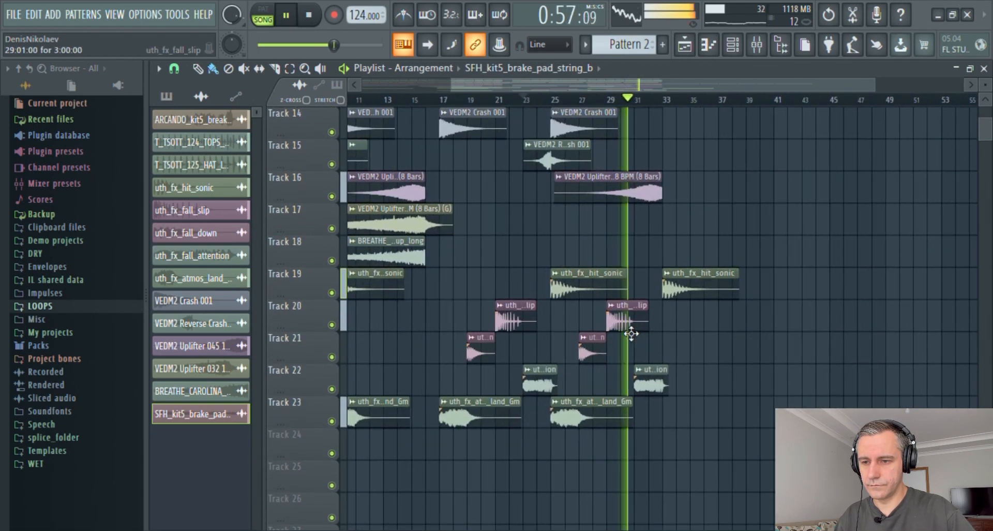
scroll(569, 328, "up", 3)
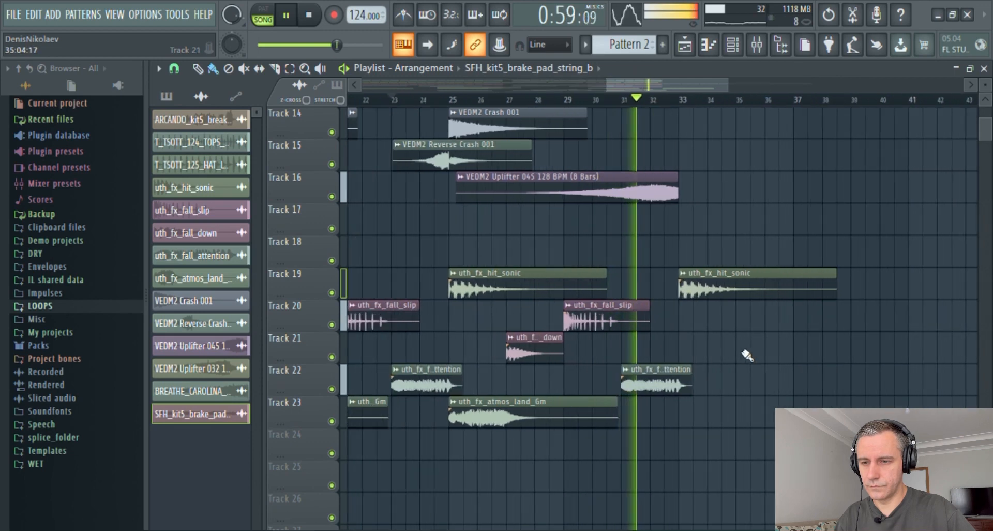
scroll(623, 323, "up", 5)
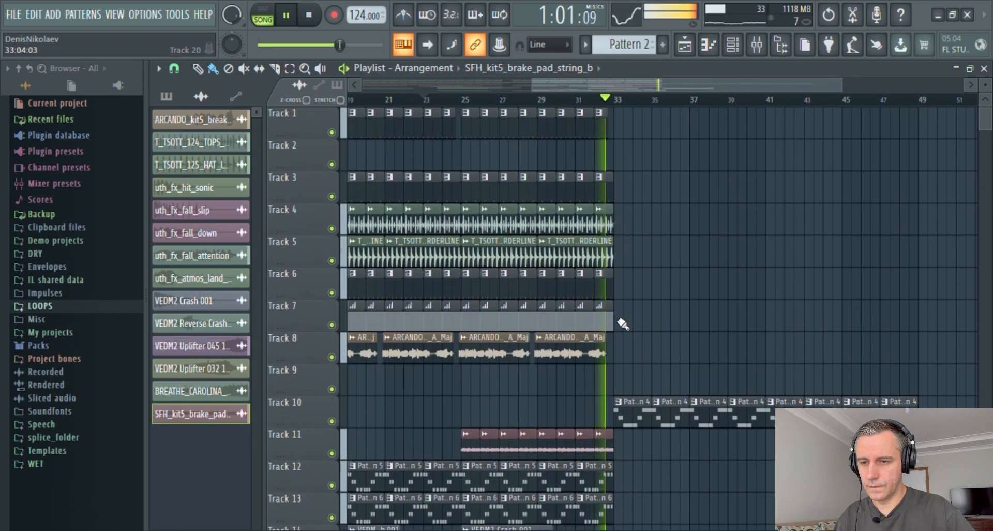
key("space")
- Select the clips in bars 1 to 33 on Tracks 1 to 22 and copy them to start at bar 41
scroll(666, 291, "down", 2)
scroll(595, 202, "up", 2)
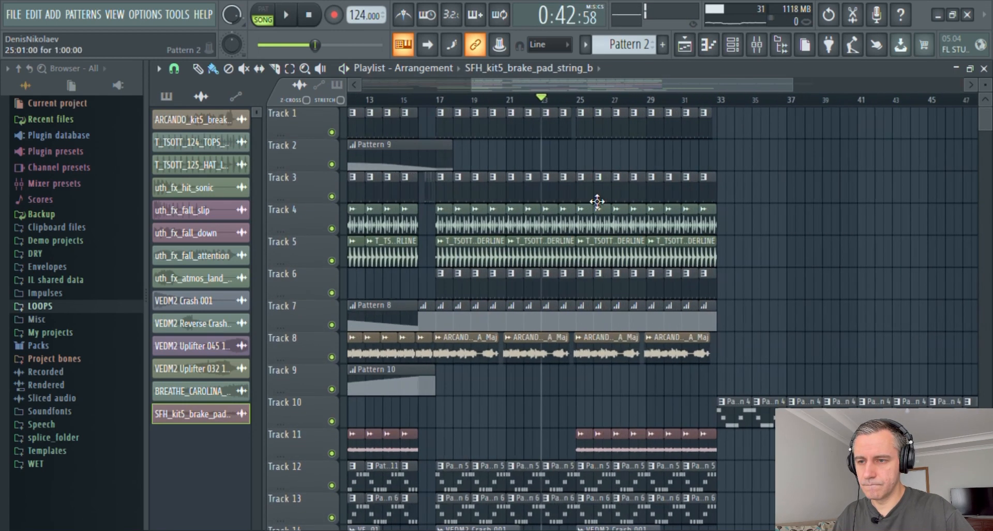
scroll(441, 188, "up", 2)
scroll(701, 263, "down", 3)
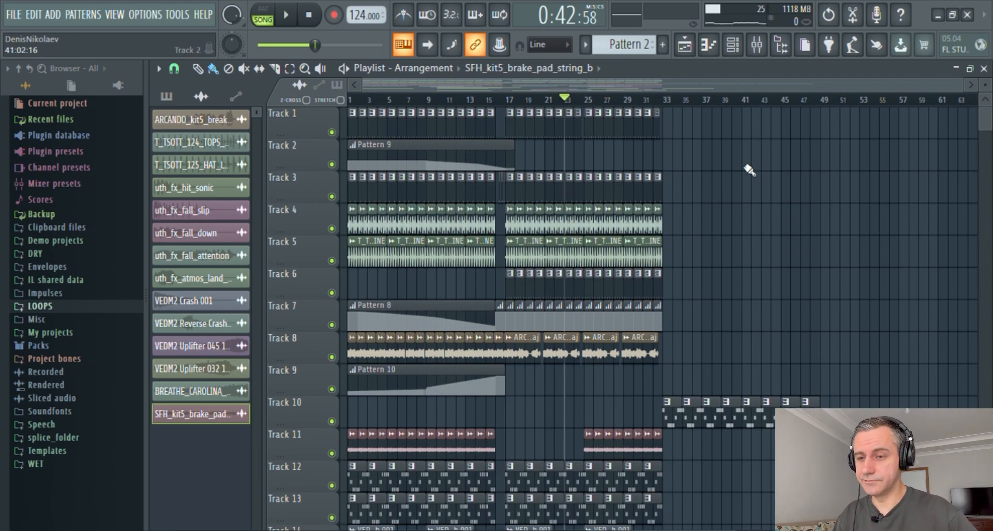
left_click_drag(718, 123, 343, 395)
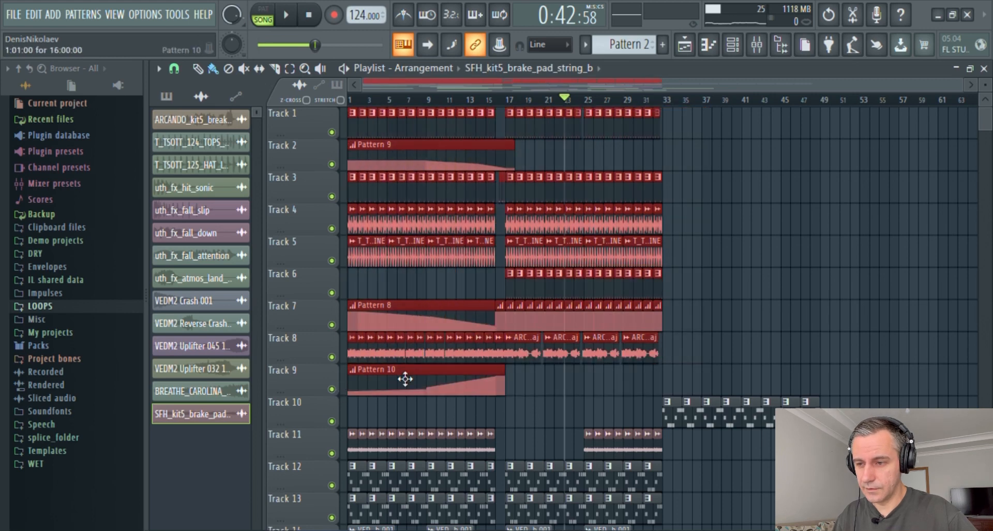
scroll(406, 377, "down", 3)
scroll(584, 322, "down", 2)
left_click_drag(693, 109, 347, 519)
scroll(473, 371, "up", 5)
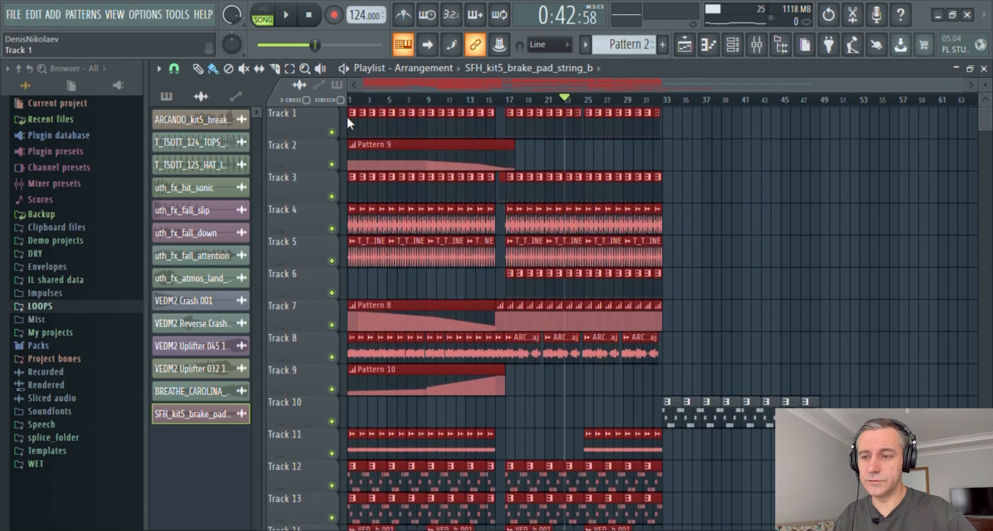
left_click_drag(362, 133, 758, 138)
scroll(660, 250, "up", 3)
scroll(561, 282, "down", 3)
right_click(561, 282)
- Fill Track 11 between bars 33 and 41 with SFH_kit5_brake_pad_string_b clips
scroll(566, 334, "up", 4)
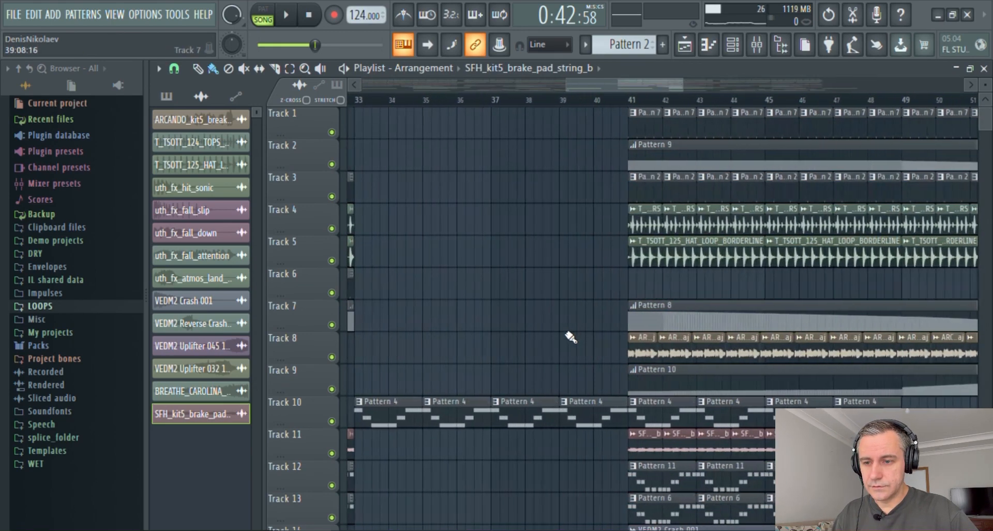
scroll(559, 336, "down", 4)
scroll(554, 196, "up", 2)
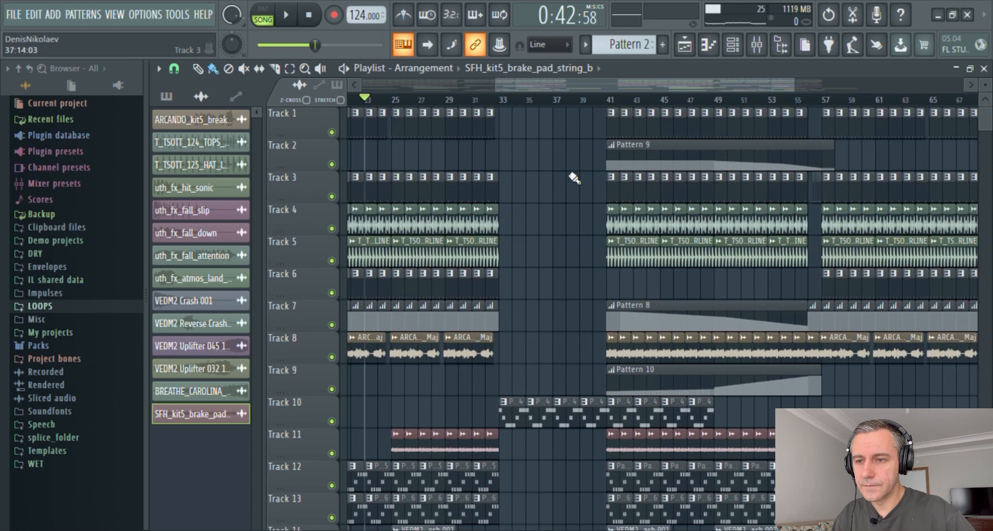
scroll(572, 259, "down", 3)
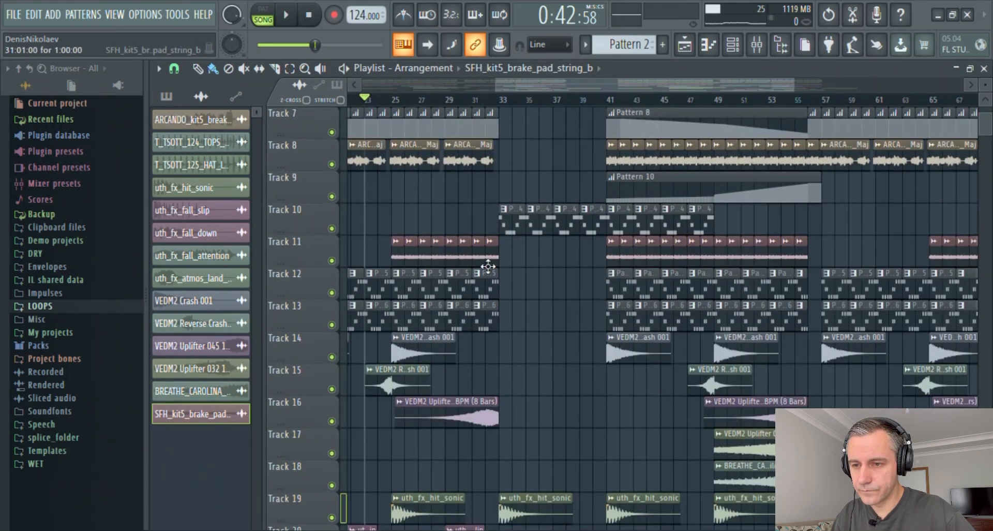
double_click(787, 68)
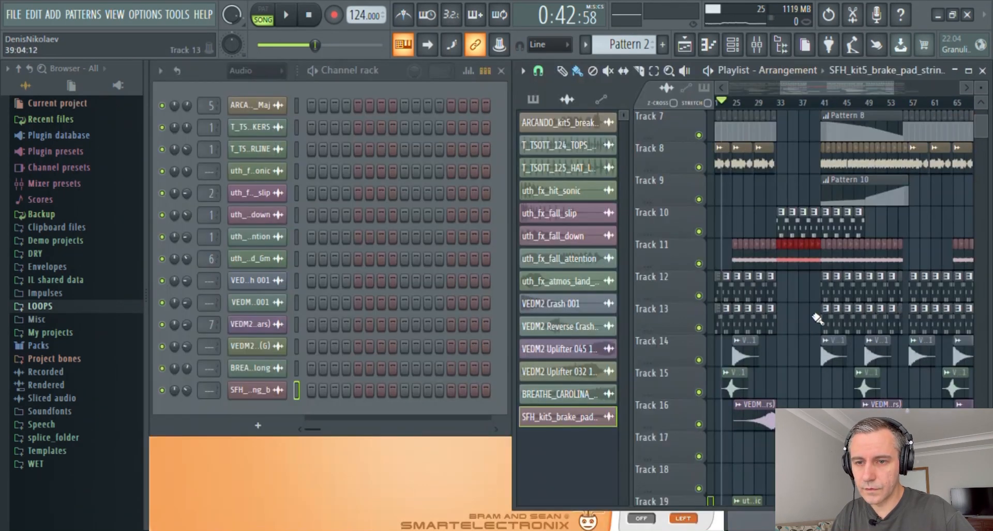
scroll(782, 327, "up", 3)
scroll(773, 329, "down", 2)
scroll(778, 327, "up", 3)
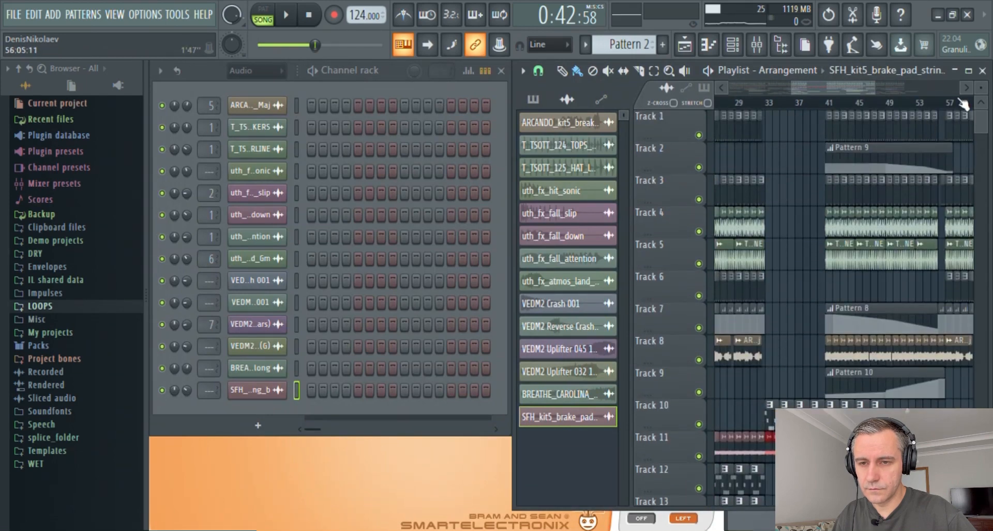
left_click(968, 71)
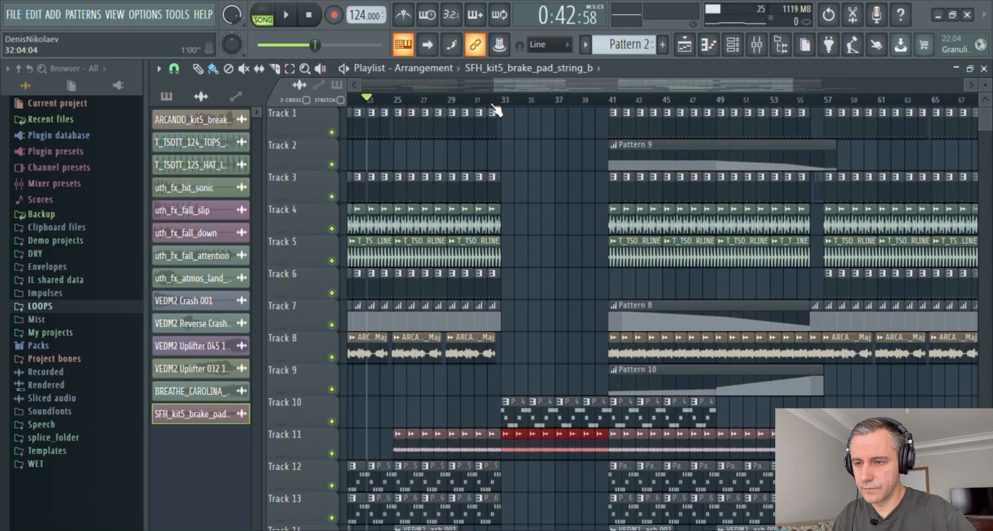
- Play from bar 32, adding uth_fx_atmos_land_6m on Track 23 at bars 33, 41, 49 and 57 and uth_fx_fall_slip on Track 20 at bar 36
left_click(491, 103)
key("space")
scroll(560, 311, "up", 2)
scroll(560, 311, "down", 2)
scroll(559, 311, "down", 3)
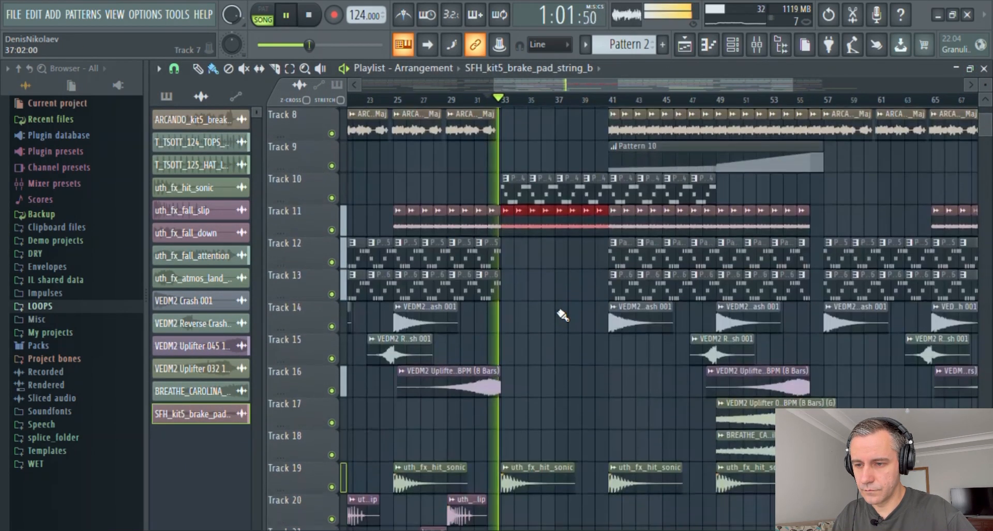
scroll(560, 311, "down", 3)
scroll(599, 290, "up", 2)
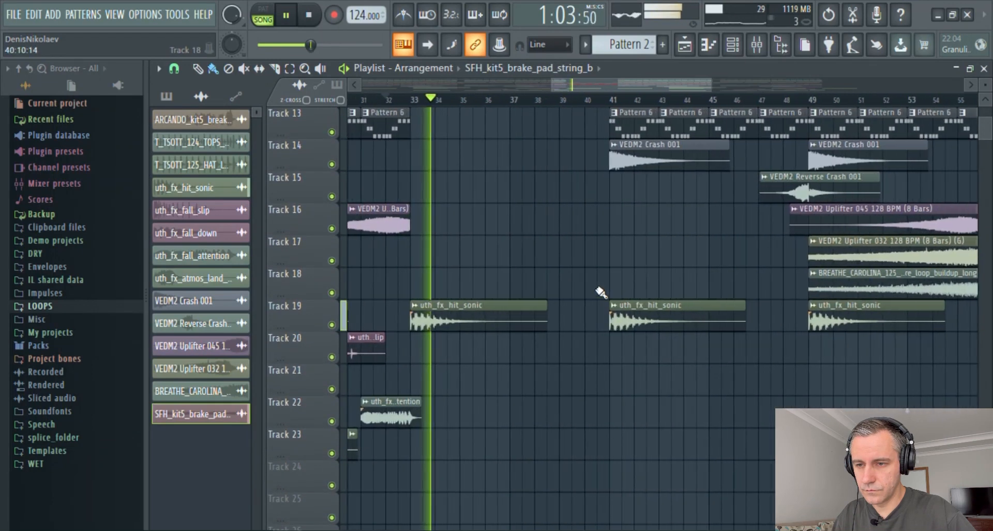
scroll(563, 316, "down", 3)
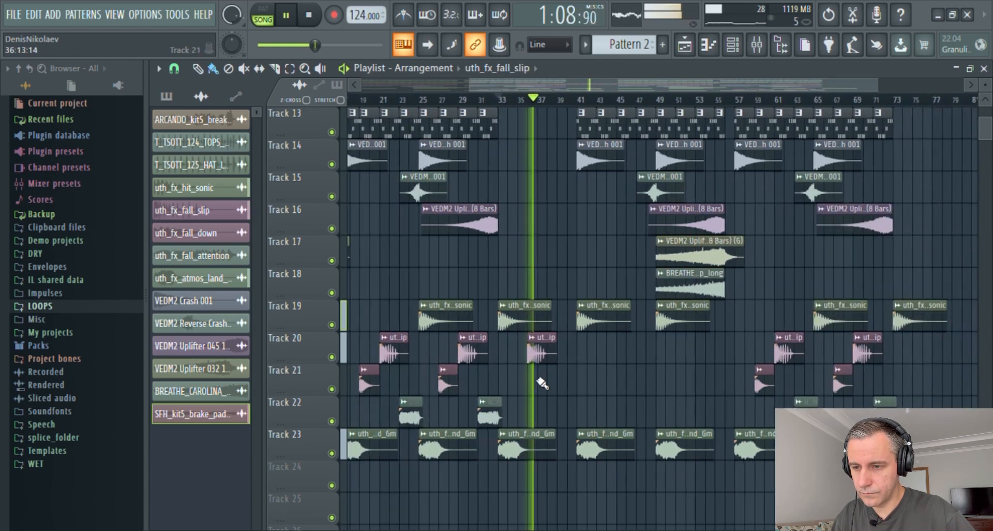
- Add a uth_fx_fall_down clip on Track 21 at bar 37 and stop playback
scroll(559, 391, "up", 3, "ctrl")
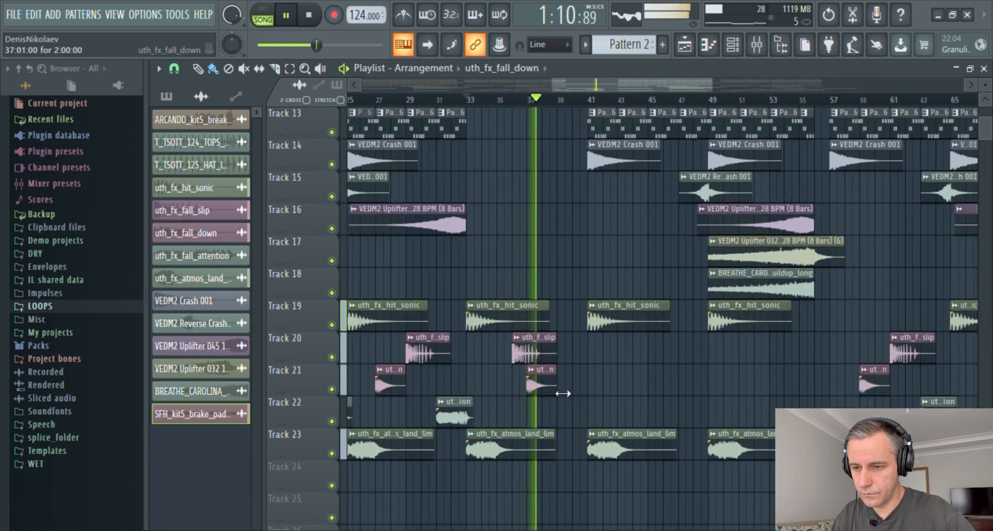
scroll(589, 406, "up", 1)
scroll(586, 405, "up", 4)
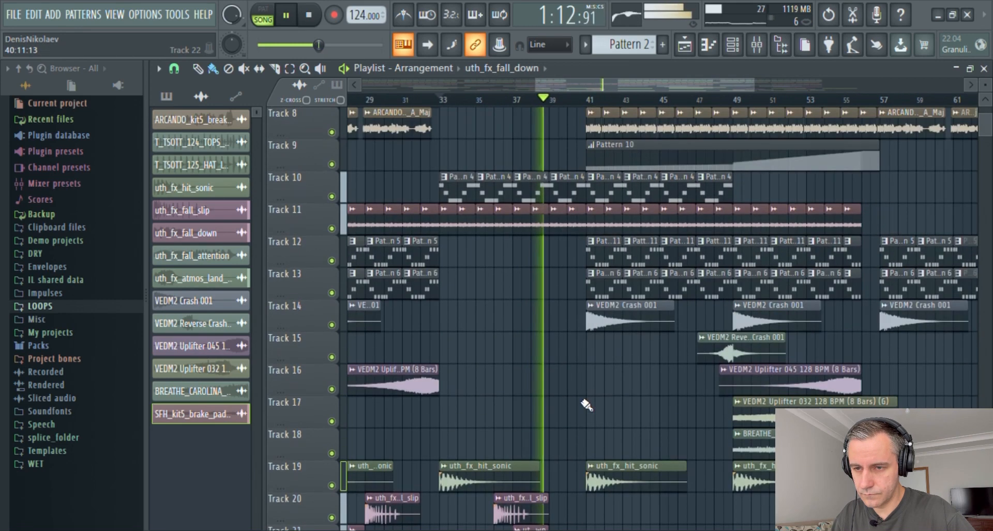
key("space")
- Examine the arrangement from bar 33 onward, including the vocal clips on Track 8 around bar 41
scroll(571, 365, "up", 7)
scroll(595, 353, "down", 3, "ctrl")
scroll(569, 358, "up", 3, "ctrl")
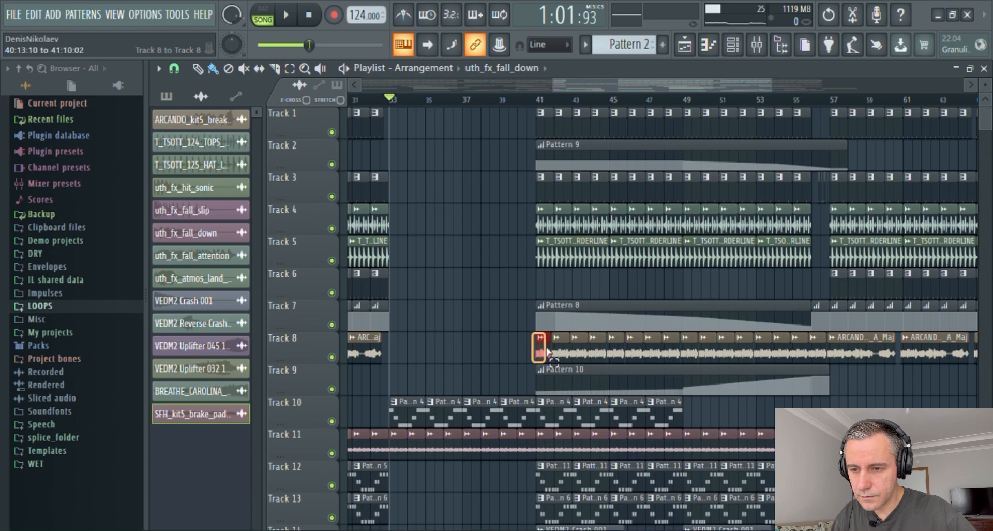
scroll(569, 292, "down", 4, "ctrl")
scroll(672, 281, "up", 5, "ctrl")
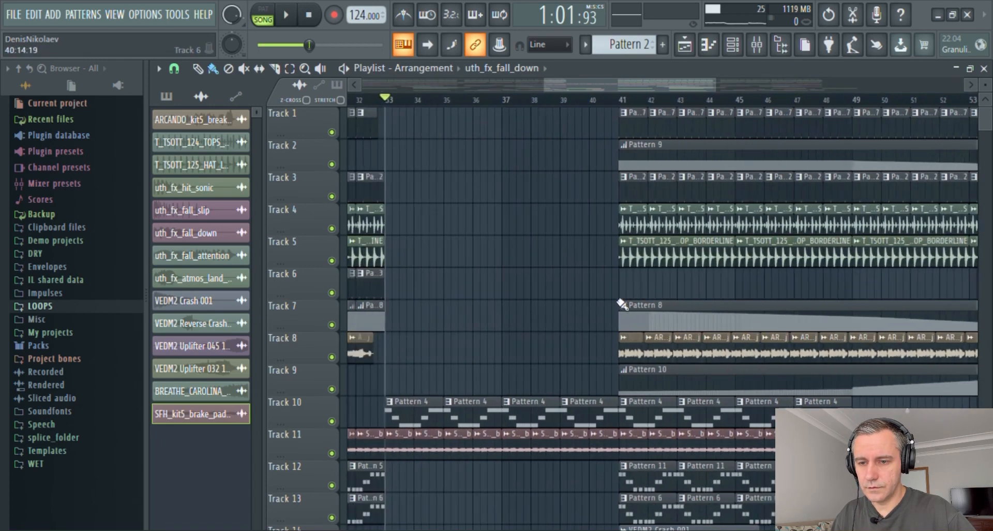
scroll(620, 302, "down", 2, "ctrl")
scroll(703, 300, "down", 3)
scroll(700, 298, "down", 3, "ctrl")
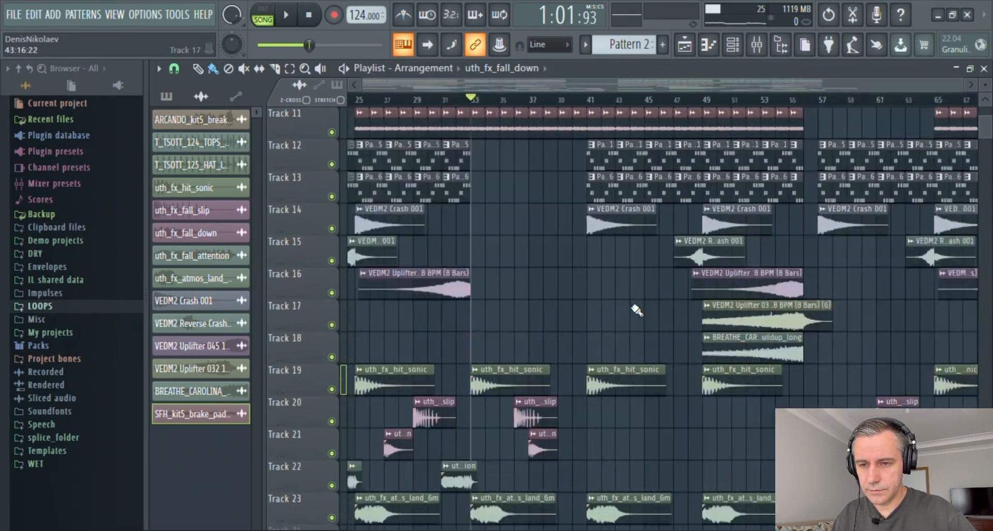
scroll(679, 346, "up", 2, "ctrl")
scroll(657, 347, "up", 2)
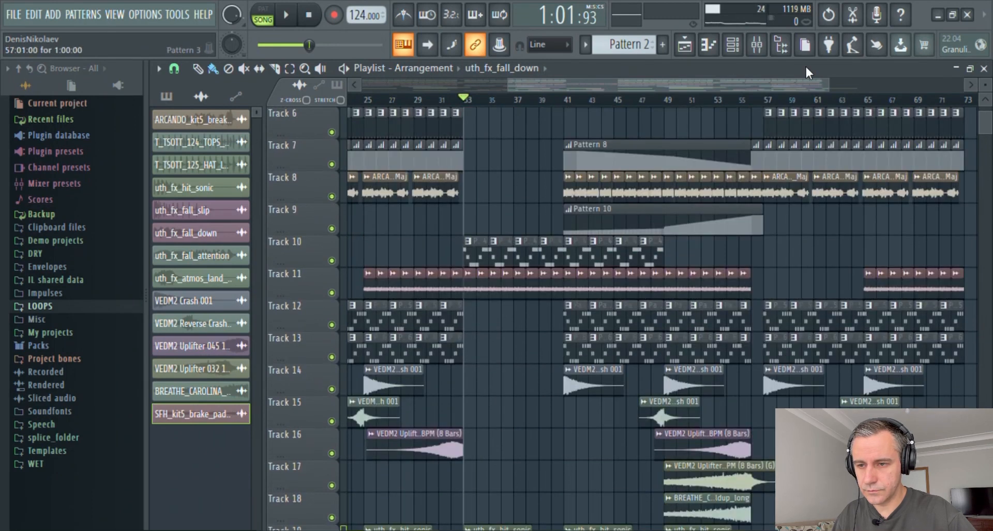
- Place two ARCANDO vocal clips on Track 8 near bars 33 and 37 to fill the gap before bar 41
double_click(779, 70)
scroll(805, 176, "up", 4, "ctrl")
scroll(828, 196, "down", 1, "ctrl")
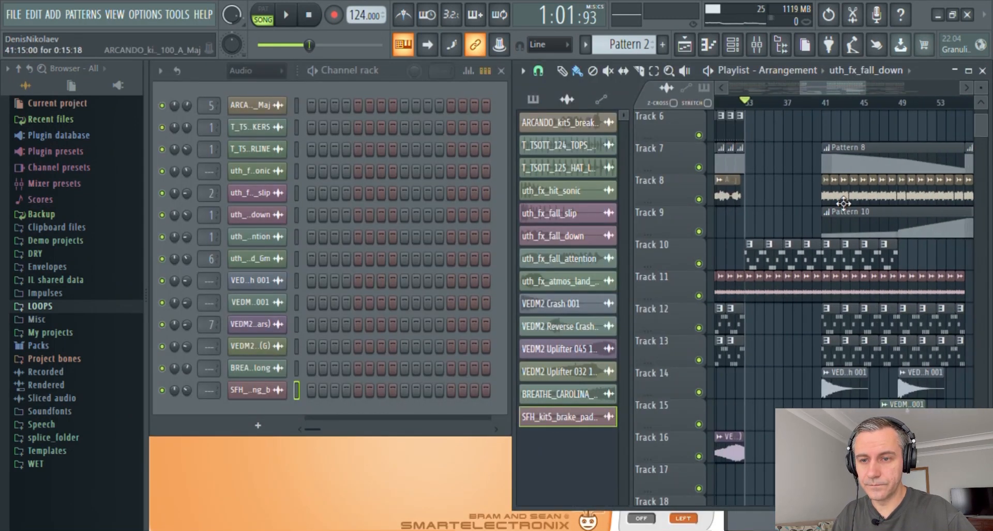
scroll(849, 198, "up", 2, "ctrl")
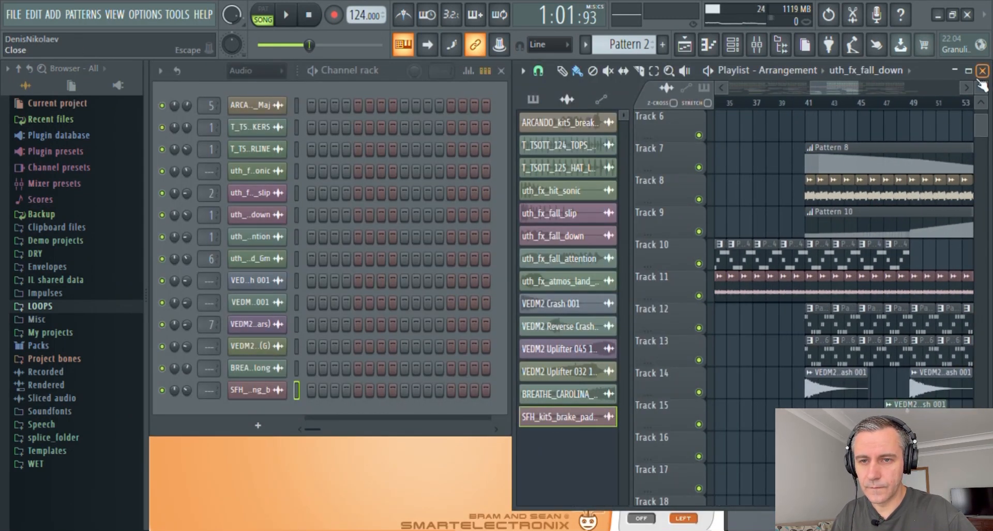
left_click(969, 71)
scroll(745, 211, "down", 2, "ctrl")
scroll(672, 202, "up", 1)
left_click_drag(508, 219, 545, 236, "ctrl")
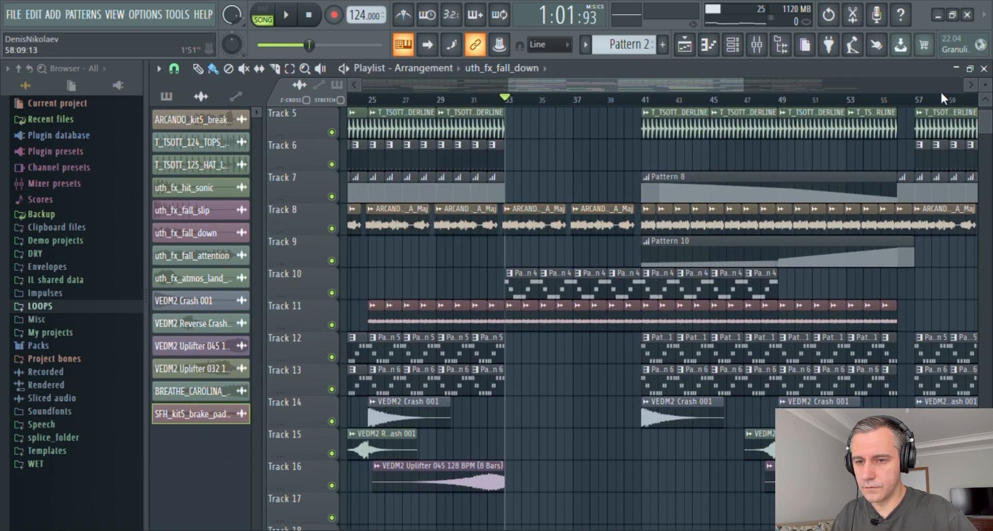
- Select the Pattern 10 automation from Track 9 and clone it as a new pattern
left_click(971, 69)
scroll(879, 222, "up", 2, "ctrl")
scroll(856, 259, "down", 2, "ctrl")
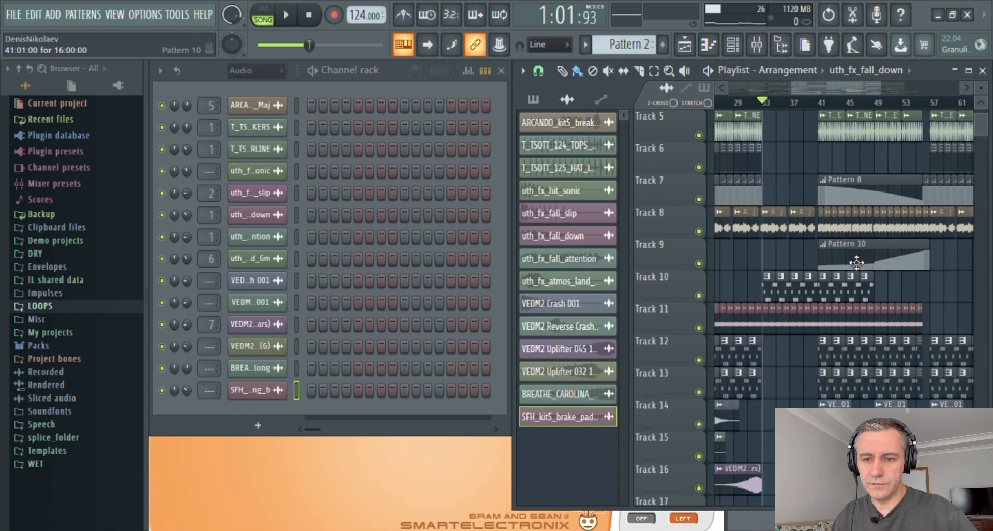
double_click(857, 260)
key("Escape")
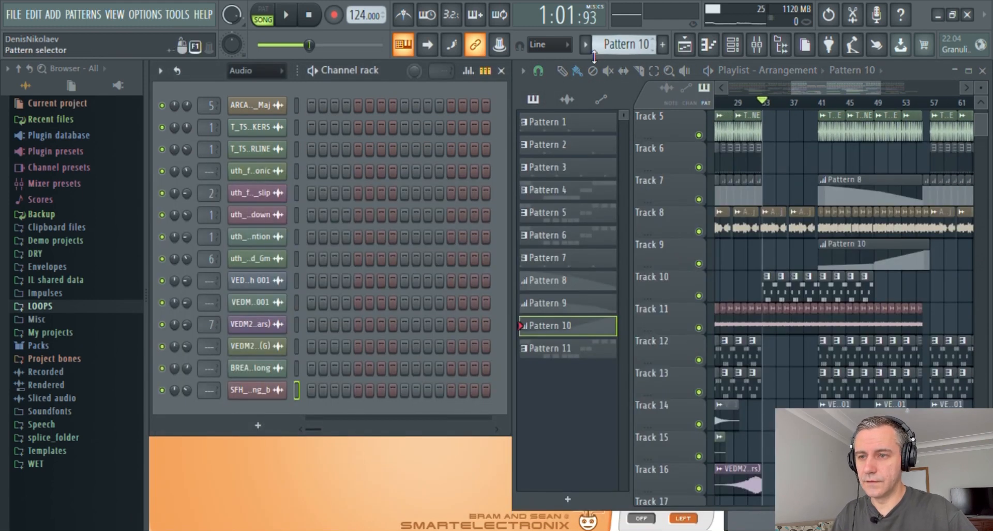
left_click(696, 220)
- Place the cloned automation pattern on Track 9 at bar 21 and open its Free Filter Insert 5 frequency events
scroll(783, 270, "down", 3, "ctrl")
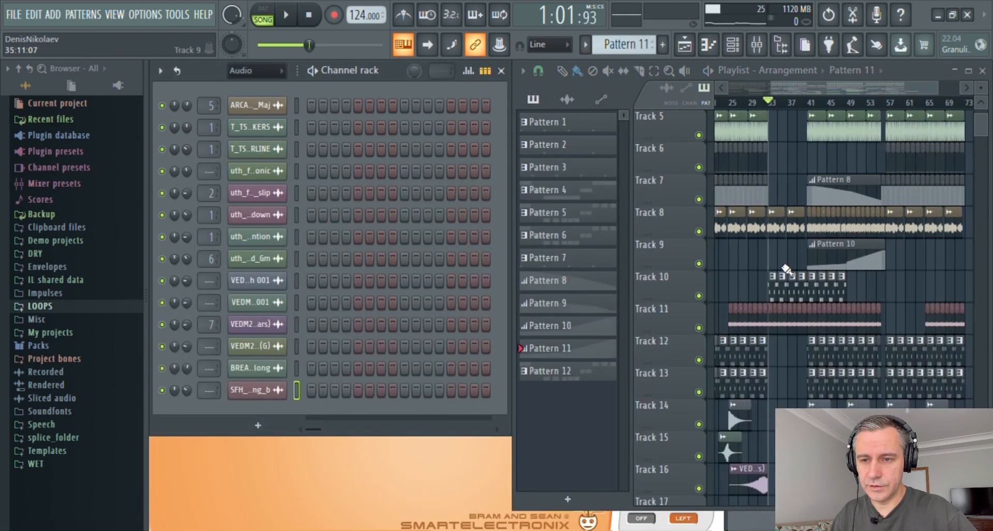
scroll(803, 268, "up", 4, "ctrl")
left_click(762, 268)
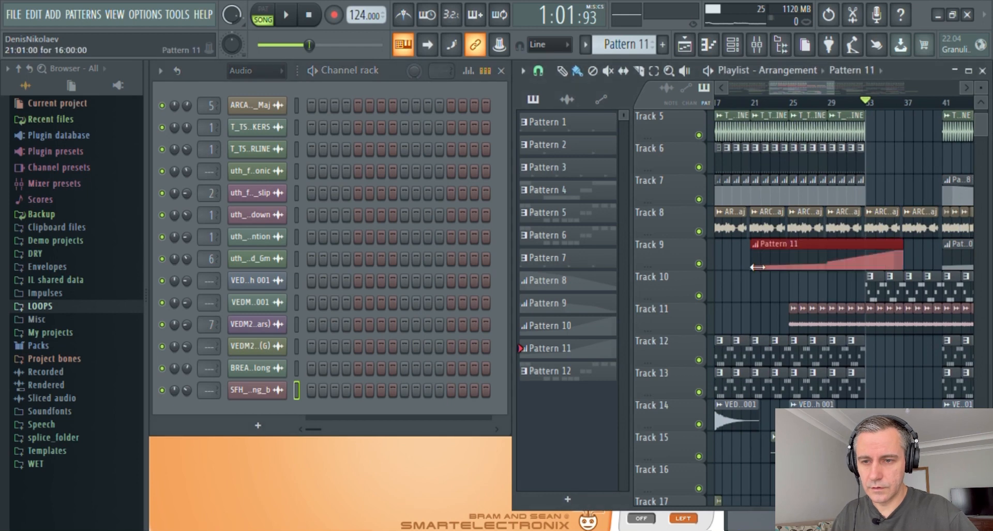
double_click(812, 260)
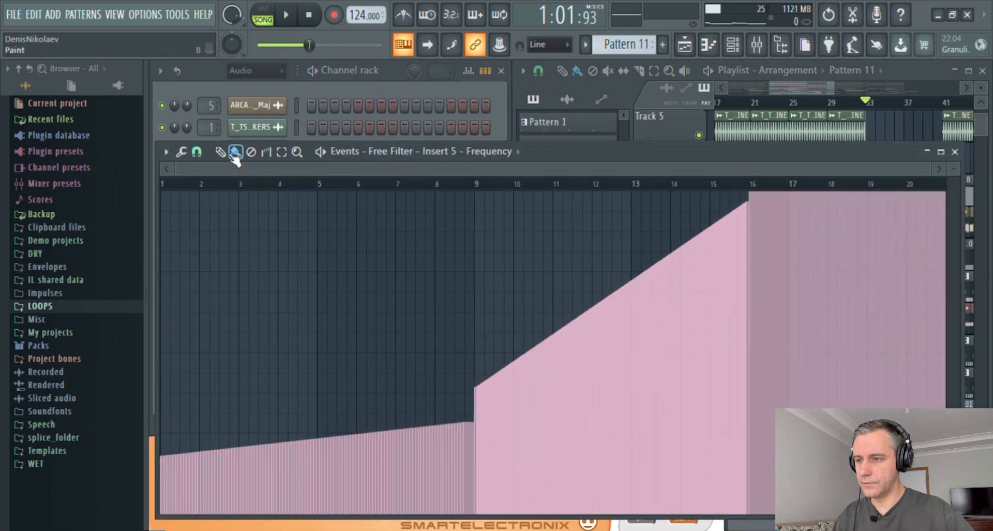
- Clear all the existing frequency events, then enter a maximum value at bar 1 and a low value at bar 9
key("ctrl+a")
key("Delete")
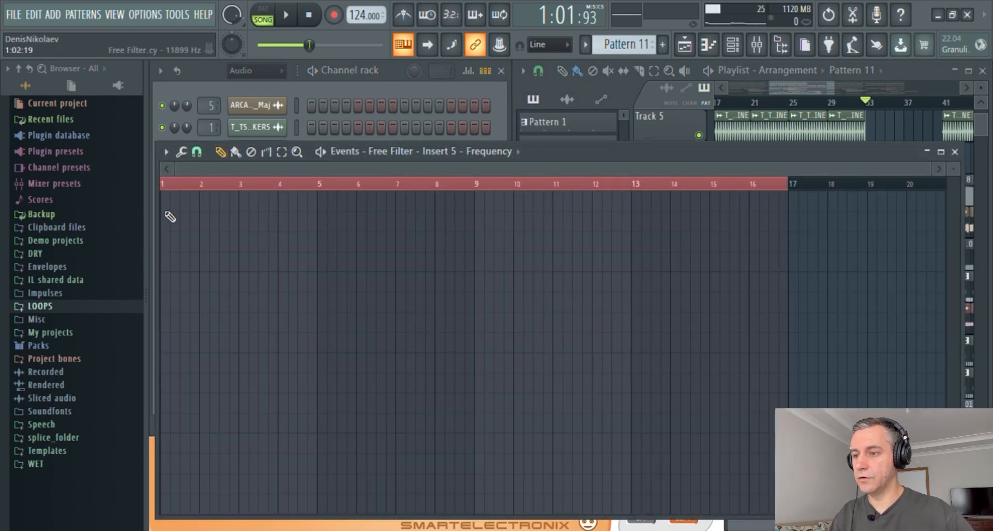
left_click(162, 192)
scroll(201, 231, "up", 3, "ctrl")
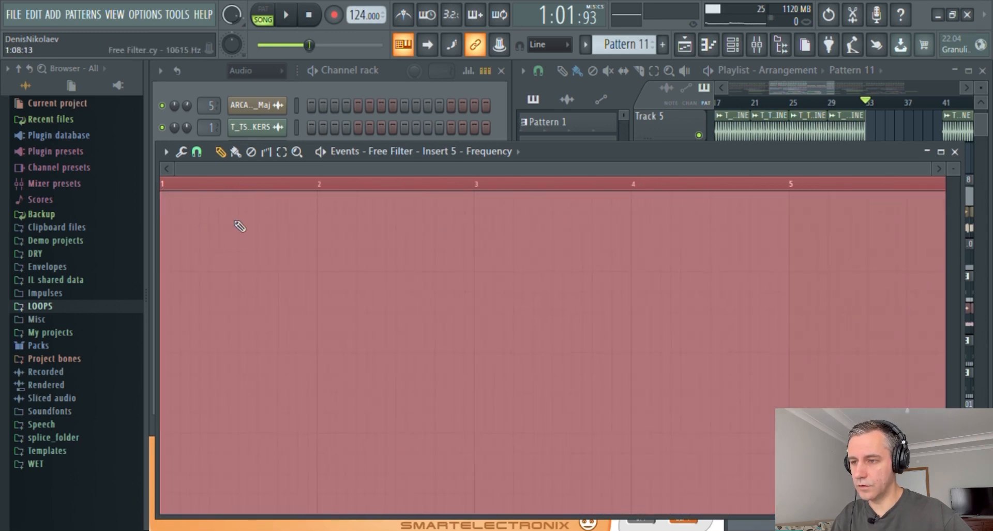
scroll(444, 165, "right", 5)
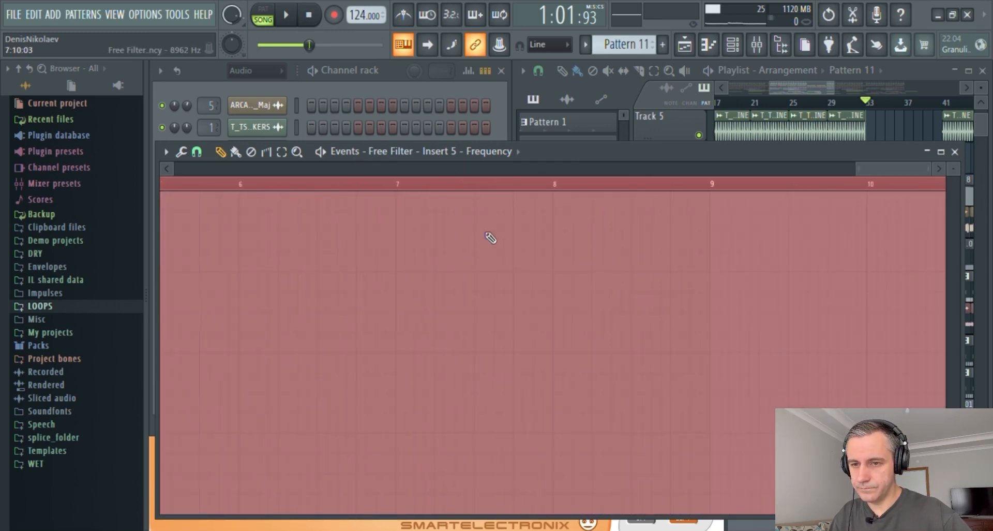
left_click(715, 452)
scroll(331, 303, "down", 4, "ctrl")
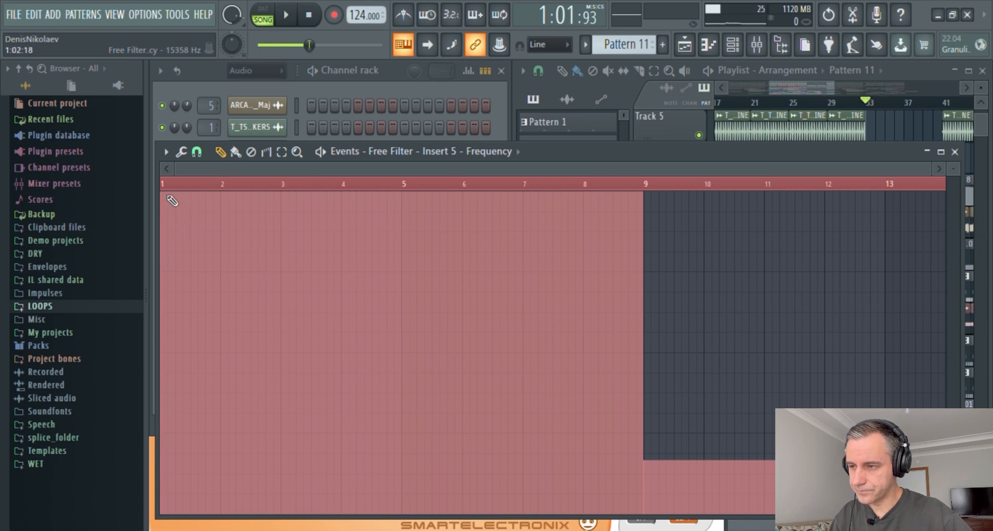
- Draw a frequency curve falling from near maximum at bar 1 to low at bar 9, erase the events beyond it, and close the editor
mouse_move(166, 206)
left_mouse_down()
mouse_move(251, 222)
mouse_move(392, 271)
mouse_move(636, 450)
left_mouse_up()
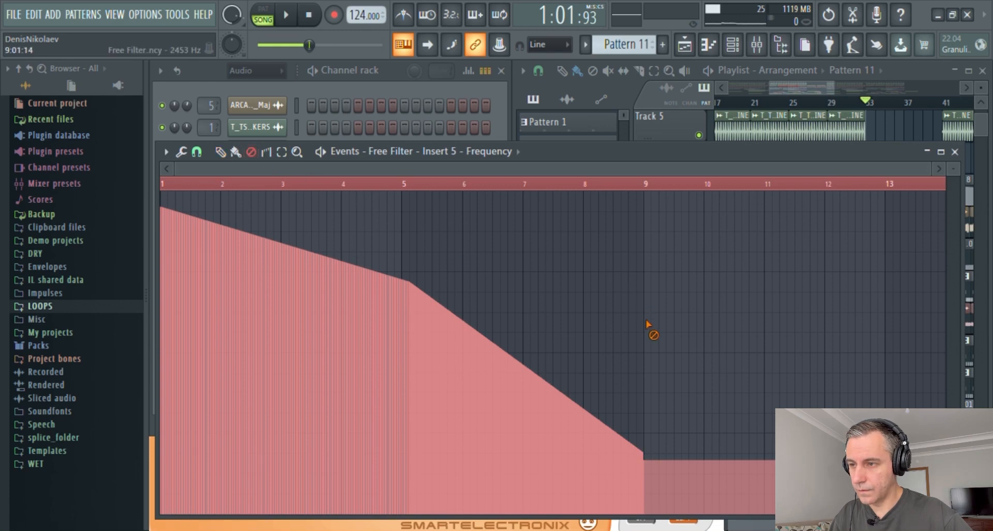
scroll(652, 331, "up", 6, "ctrl")
mouse_move(650, 389)
left_mouse_down("ctrl")
mouse_move(569, 397)
mouse_move(572, 414)
mouse_move(551, 415)
left_mouse_up("ctrl")
key("Escape")
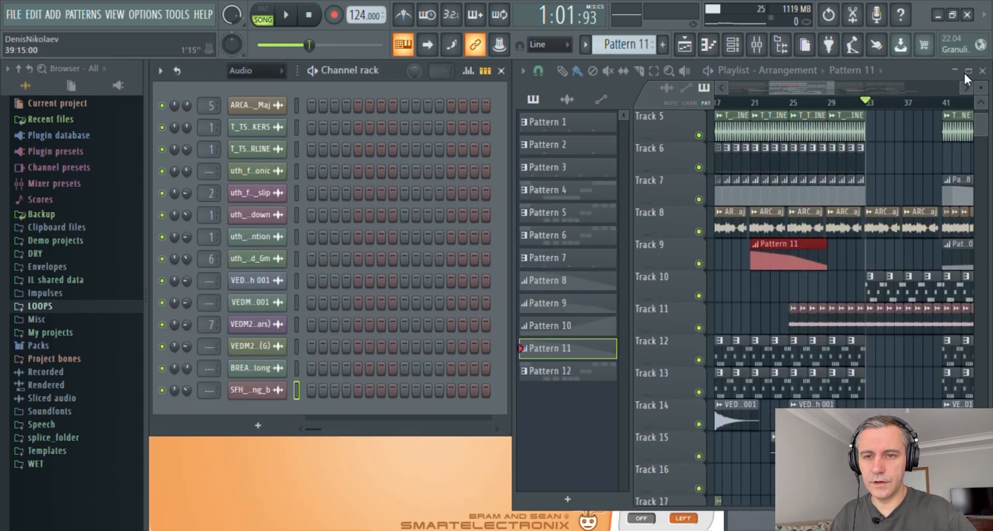
- Move the Pattern 11 clip on Track 9 to bar 33 and extend the preceding Pattern 10 clip up to it
left_click(968, 71)
scroll(516, 239, "down", 4, "ctrl")
left_click_drag(521, 262, 588, 258)
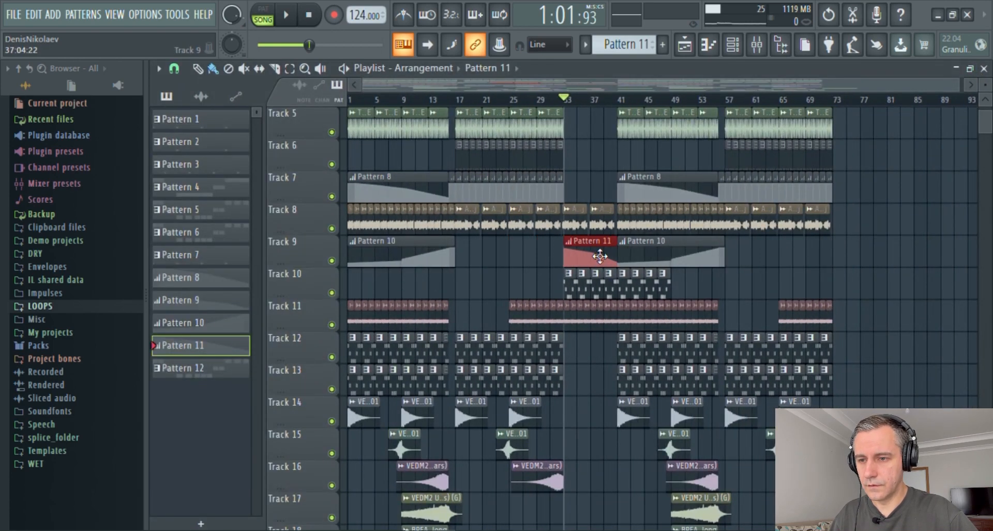
scroll(476, 280, "up", 5, "ctrl")
left_click_drag(436, 263, 709, 254)
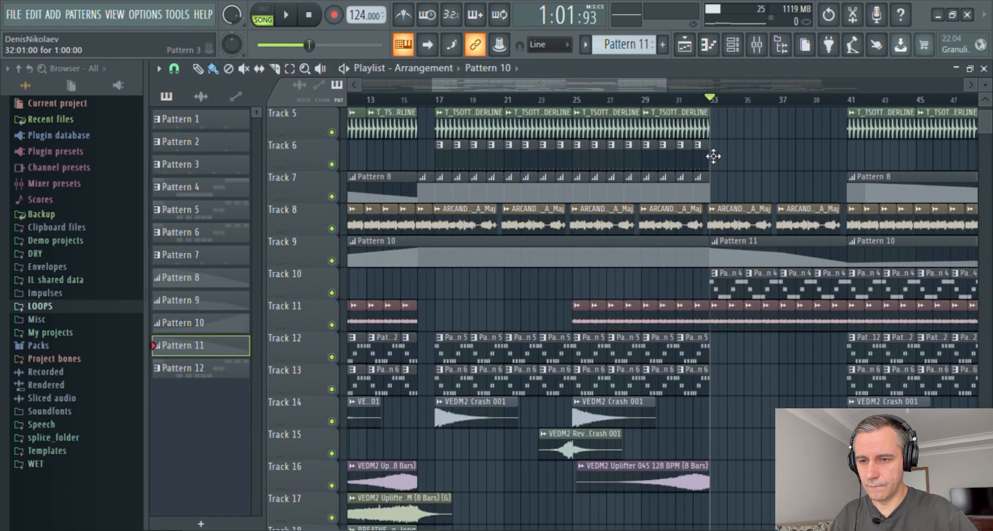
- Play the song from bar 33 and copy the VEDM2 Reverse Crash 001 clip on Track 15 from bar 23 to bar 39
key("space")
scroll(621, 181, "down", 3, "ctrl")
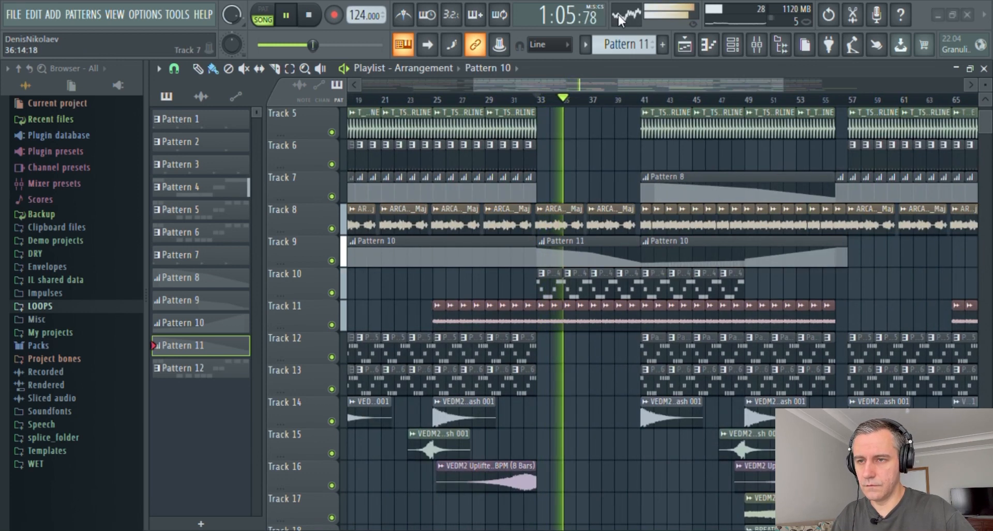
scroll(676, 222, "right", 2)
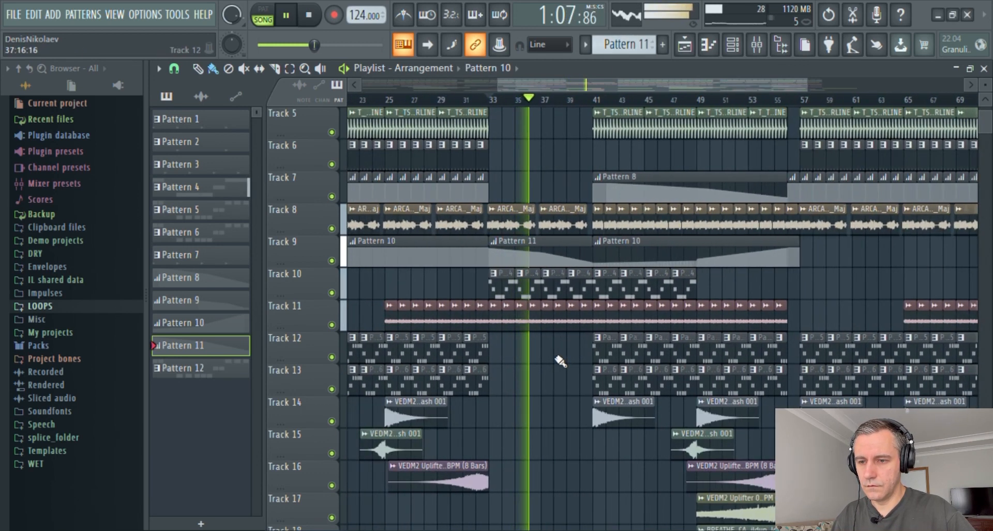
scroll(560, 361, "down", 4)
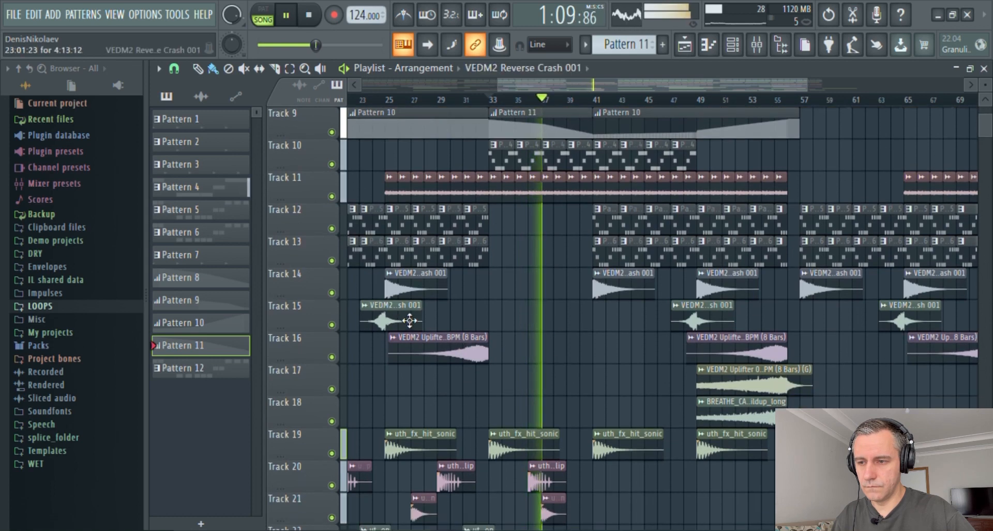
left_click_drag(410, 321, 616, 317)
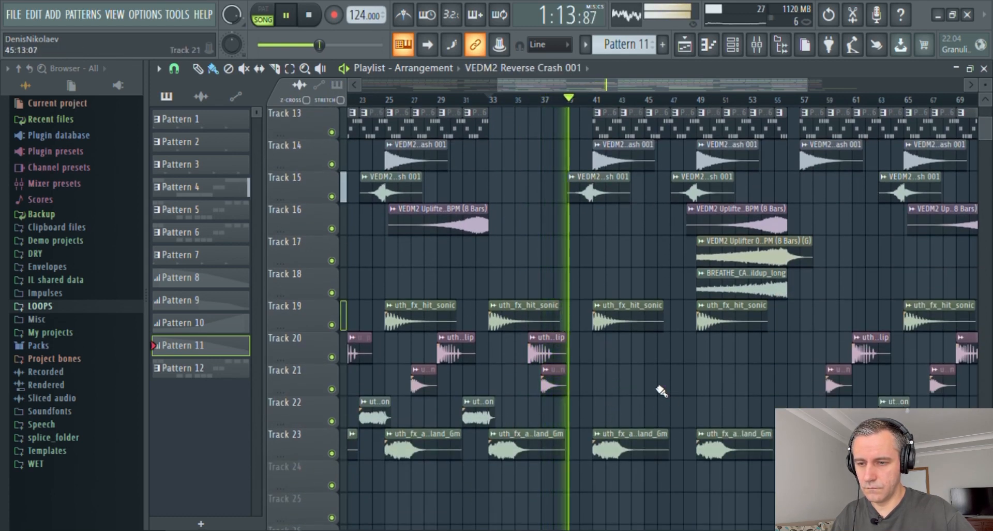
- Add a VEDM2 Crash 001 clip on Track 14 at bar 33
scroll(591, 399, "up", 10)
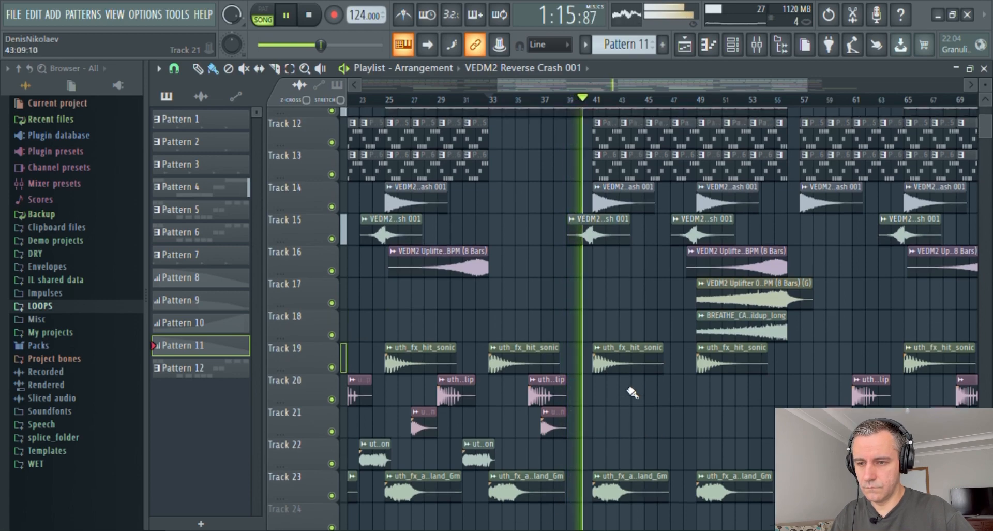
scroll(600, 403, "down", 3, "ctrl")
scroll(621, 406, "up", 3, "ctrl")
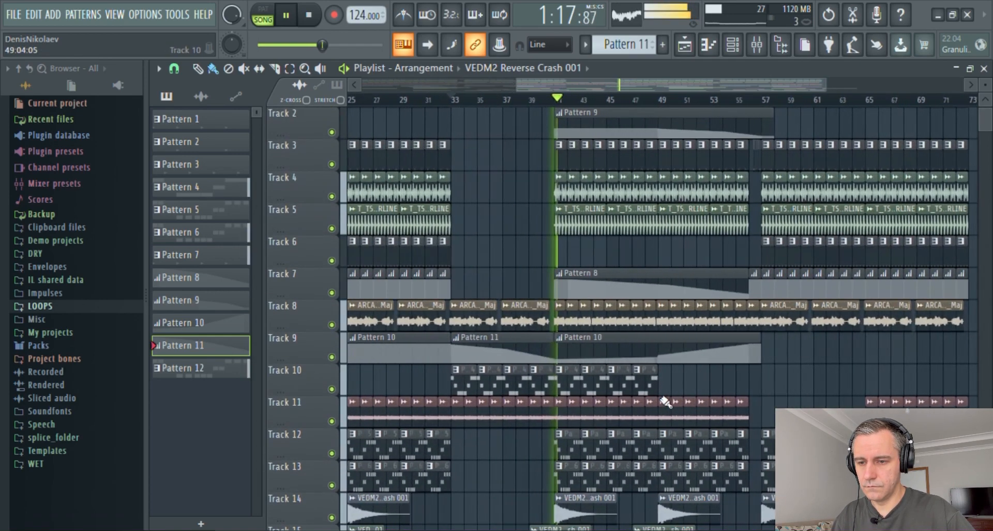
scroll(594, 404, "down", 5)
scroll(518, 352, "up", 5)
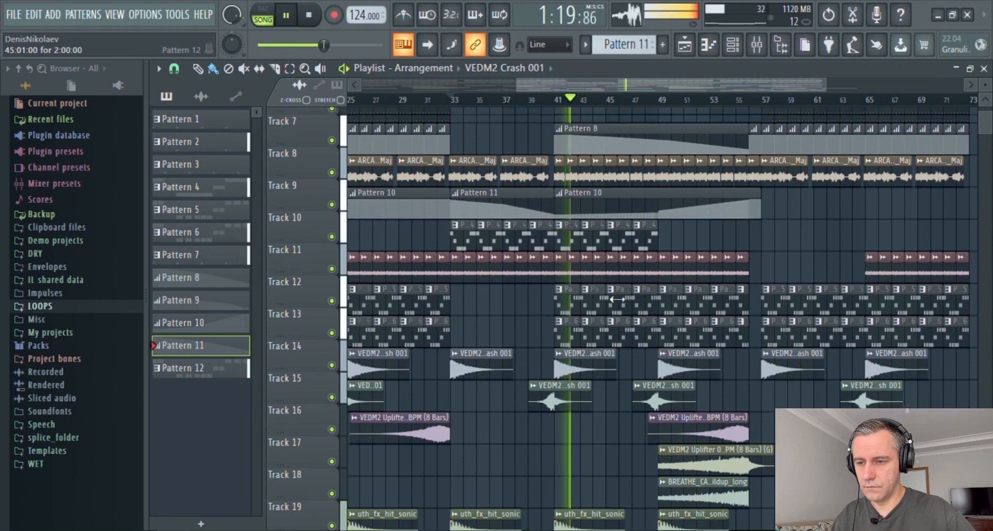
- Delete the pattern clips on Track 12 between bars 41 and 49
scroll(582, 313, "down", 1, "ctrl")
scroll(691, 368, "up", 1)
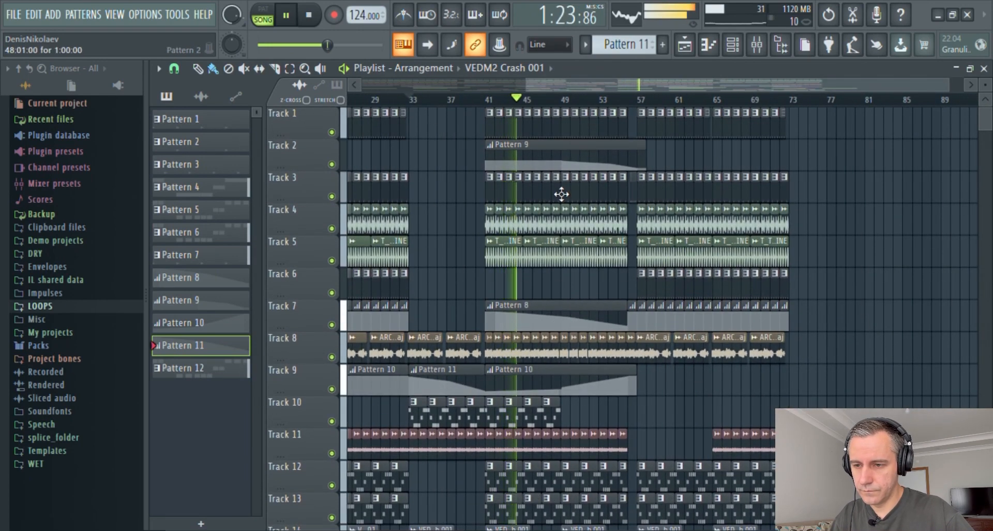
scroll(588, 389, "down", 3)
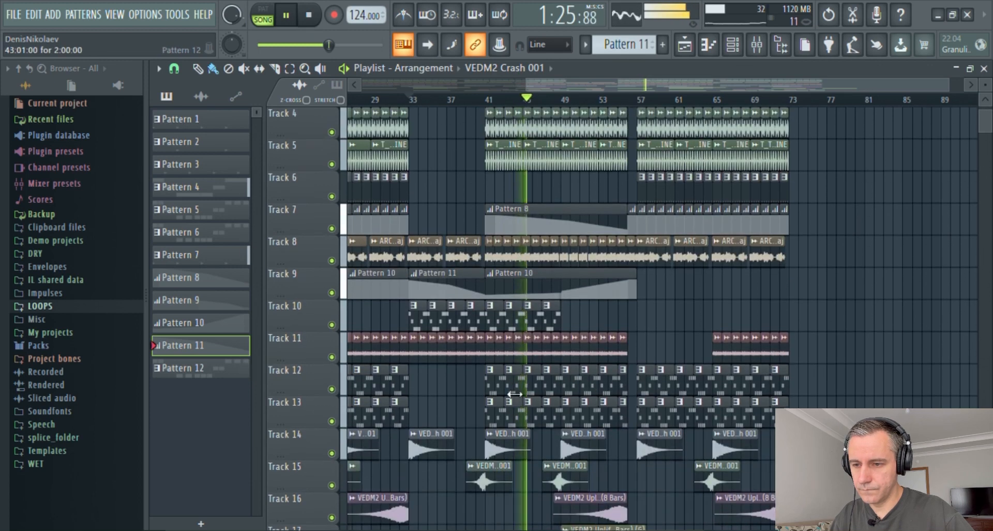
scroll(580, 402, "up", 2)
scroll(580, 402, "down", 2)
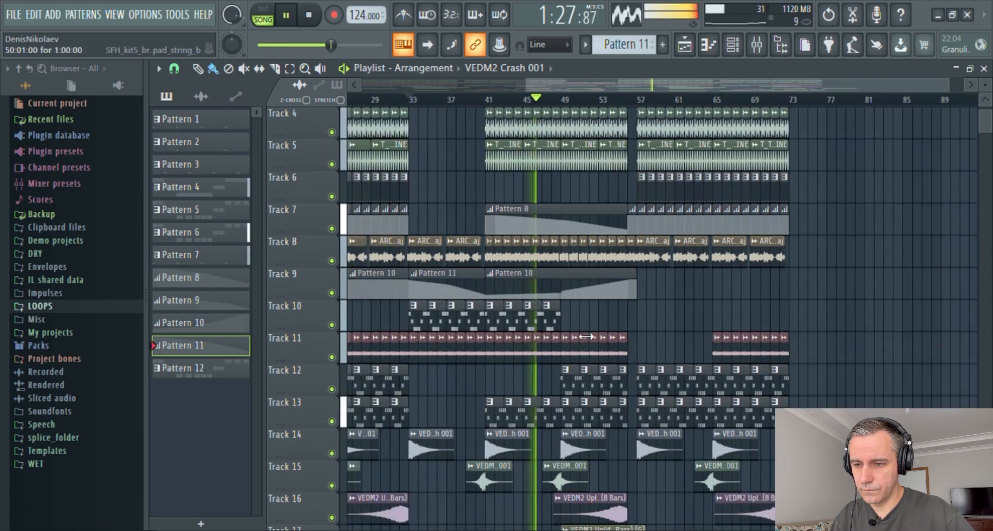
- Listen to the repeated section from bar 47 onward while examining its clips on all tracks up to bar 73
scroll(579, 362, "down", 4)
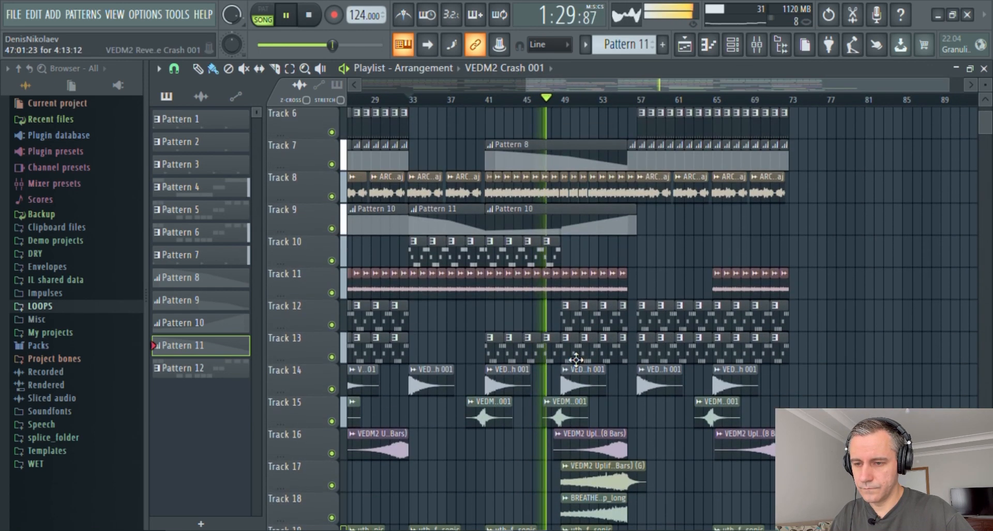
scroll(584, 346, "up", 4)
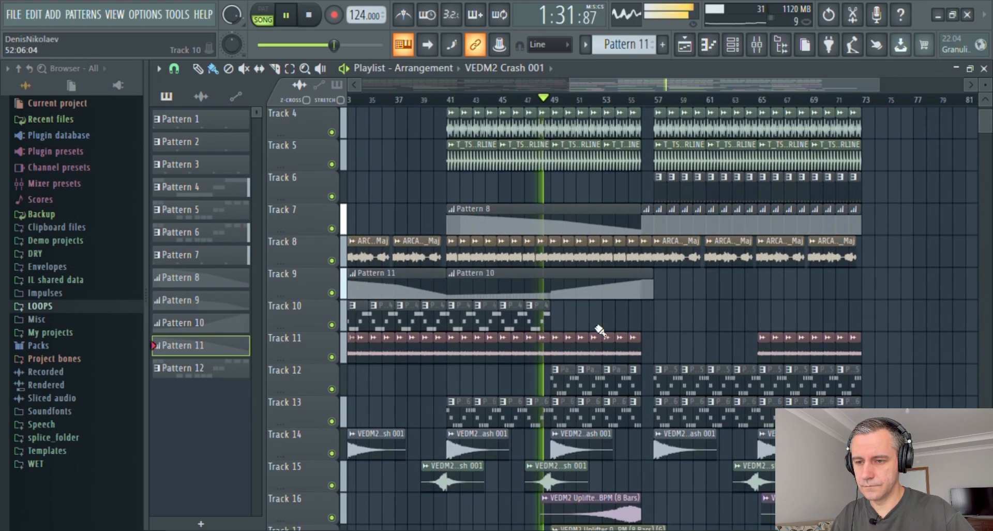
scroll(603, 325, "up", 3)
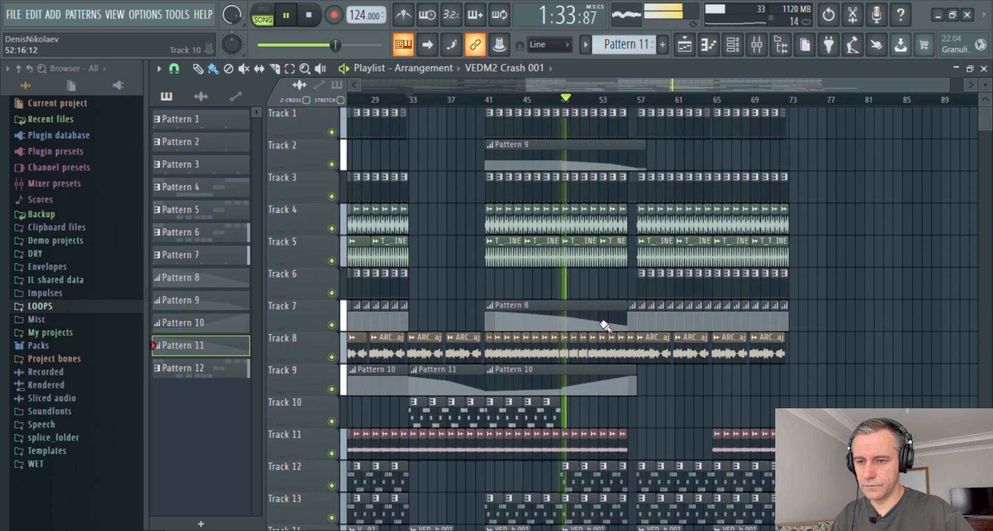
scroll(605, 331, "up", 2, "ctrl")
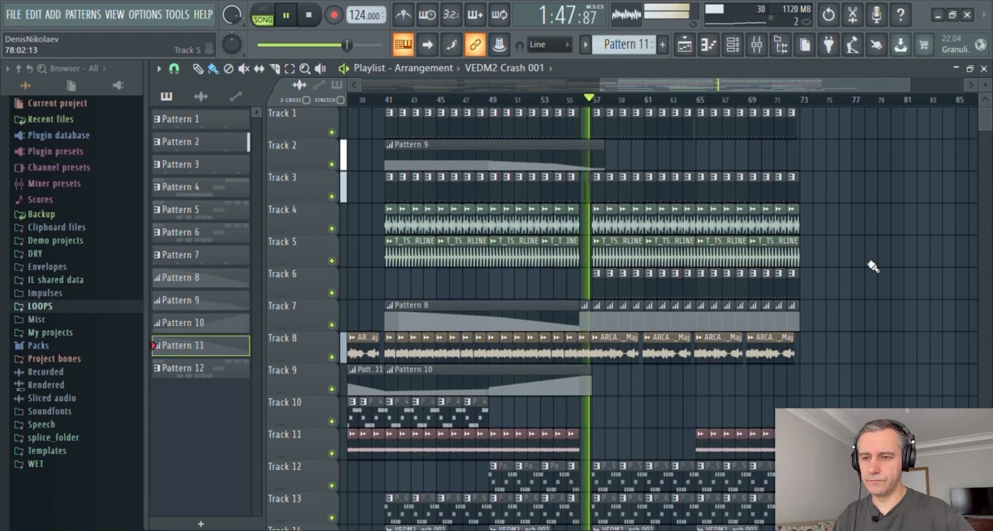
scroll(914, 304, "down", 3)
scroll(917, 304, "up", 3)
scroll(916, 304, "down", 1)
scroll(916, 304, "down", 5)
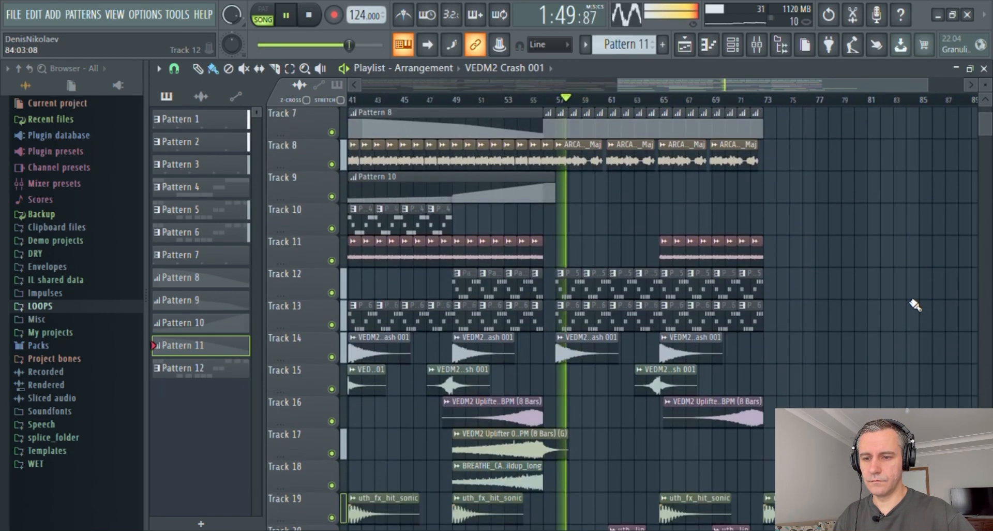
scroll(914, 305, "up", 5)
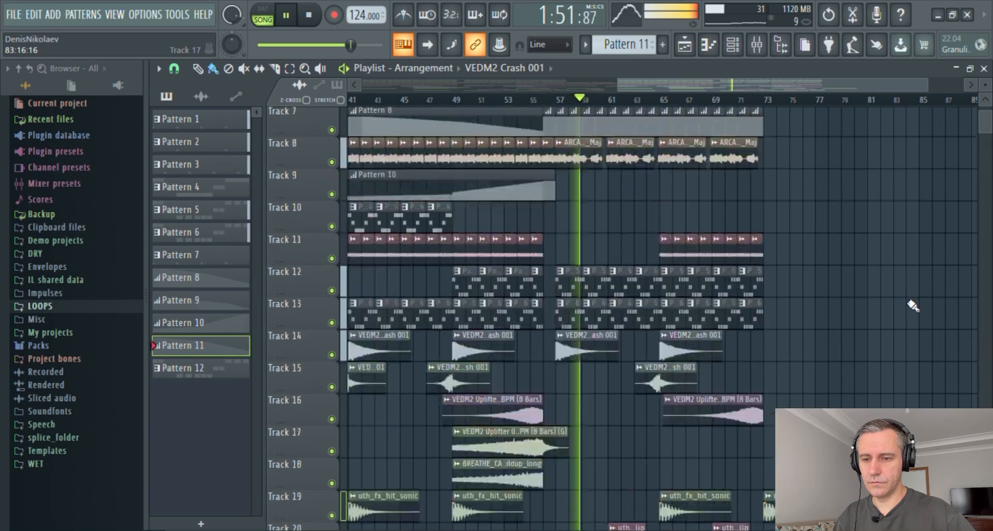
scroll(913, 305, "down", 3)
scroll(913, 305, "down", 2)
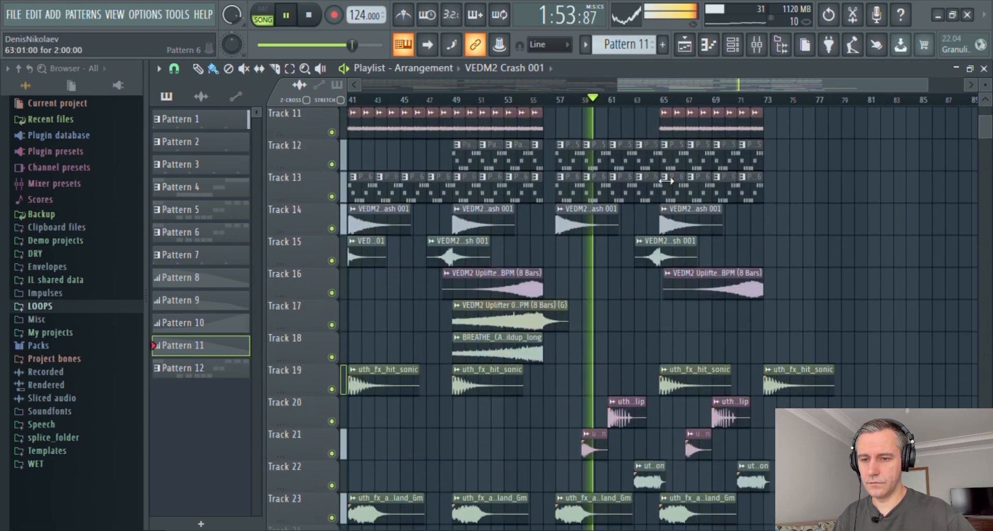
- Add a VEDM2 Crash 001 clip on Track 14 at bar 73, listen to the ending, and stop playback
left_click(794, 222)
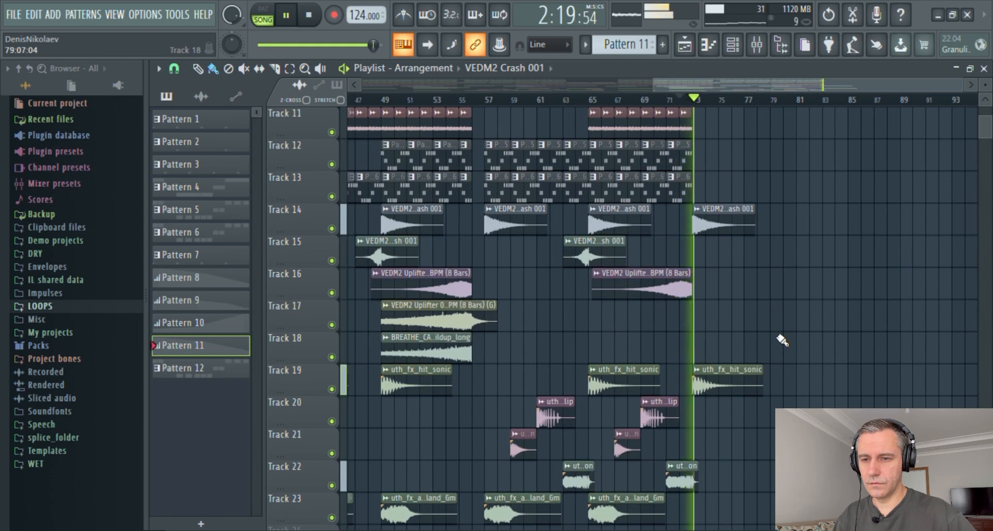
scroll(805, 339, "down", 3)
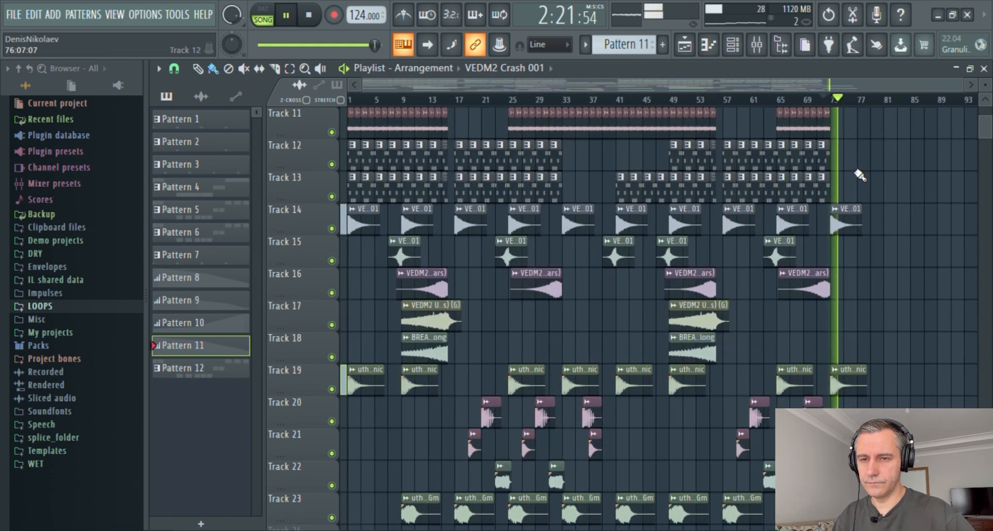
key("space")
scroll(891, 297, "up", 6)
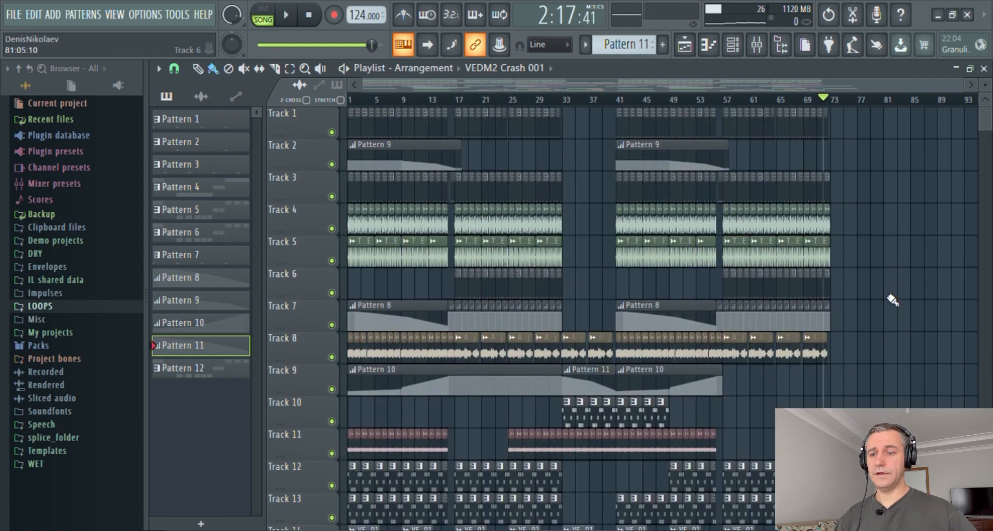